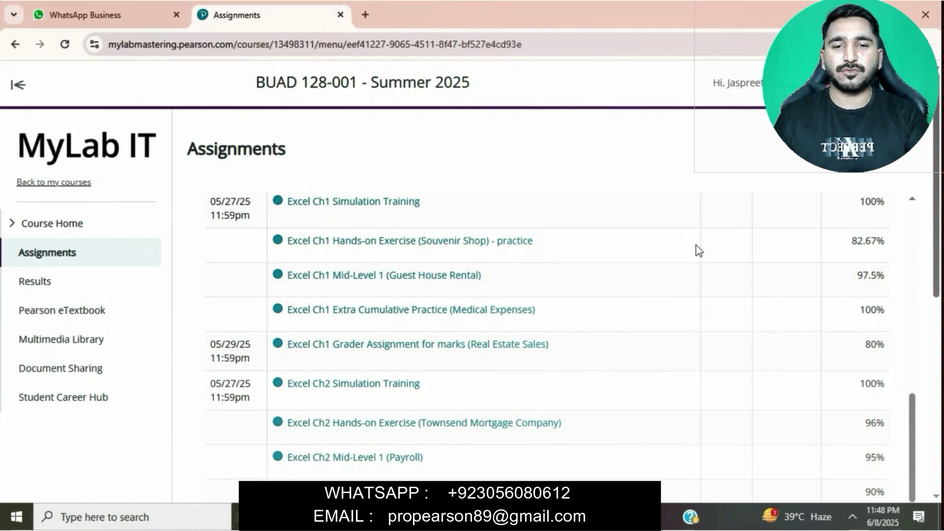
Open the Excel Ch5 Hands-on Exercise (Sociology) - practice assignment and download all of its starting files.
{"action": "scroll", "coordinate": [737, 395], "scroll_direction": "down", "scroll_amount": 1}
{"action": "scroll", "coordinate": [736, 393], "scroll_direction": "down", "scroll_amount": 4}
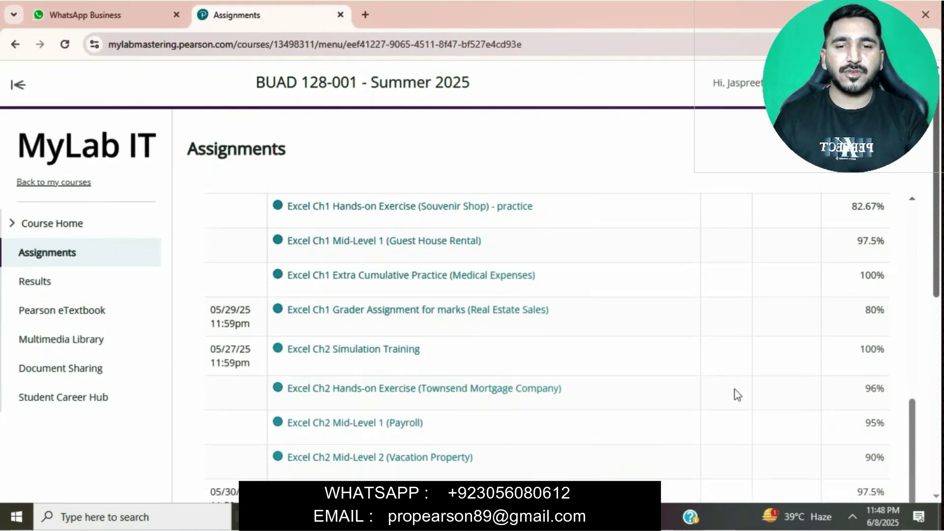
{"action": "scroll", "coordinate": [737, 394], "scroll_direction": "down", "scroll_amount": 5}
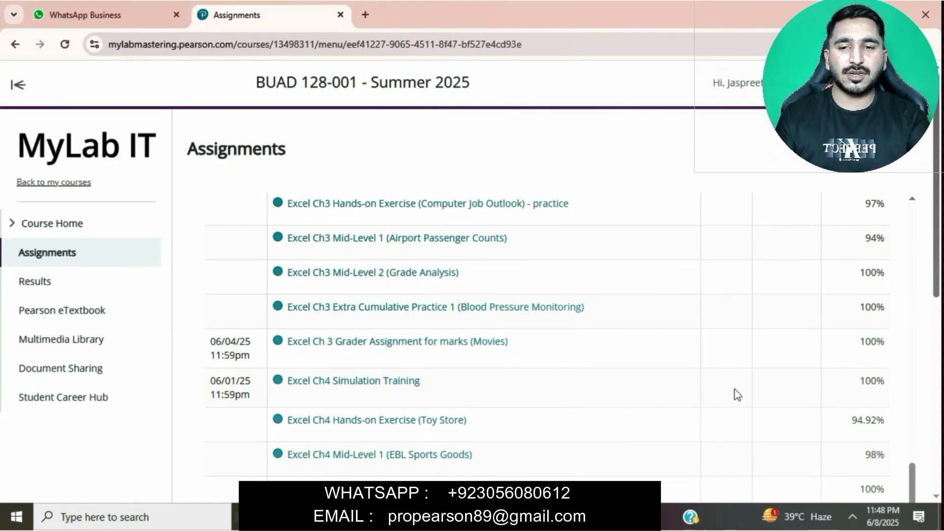
{"action": "scroll", "coordinate": [734, 390], "scroll_direction": "down", "scroll_amount": 1}
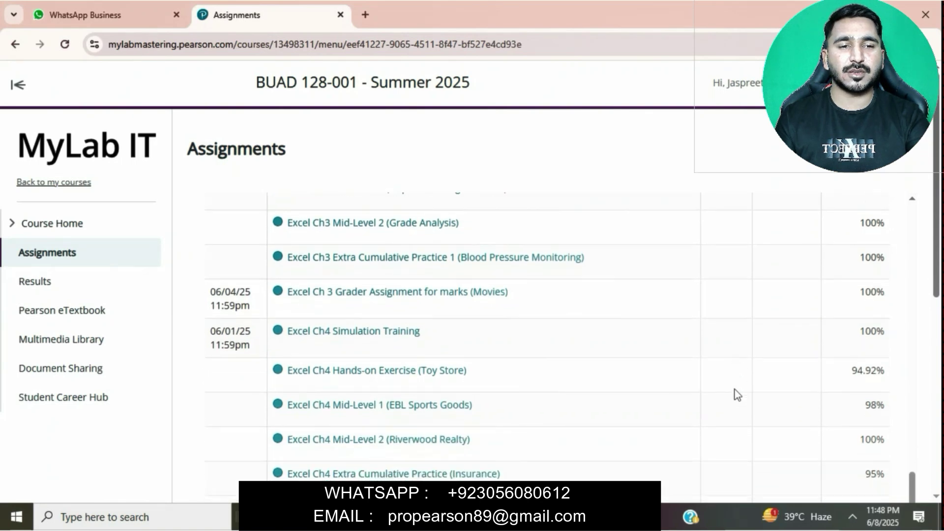
{"action": "scroll", "coordinate": [735, 389], "scroll_direction": "down", "scroll_amount": 1}
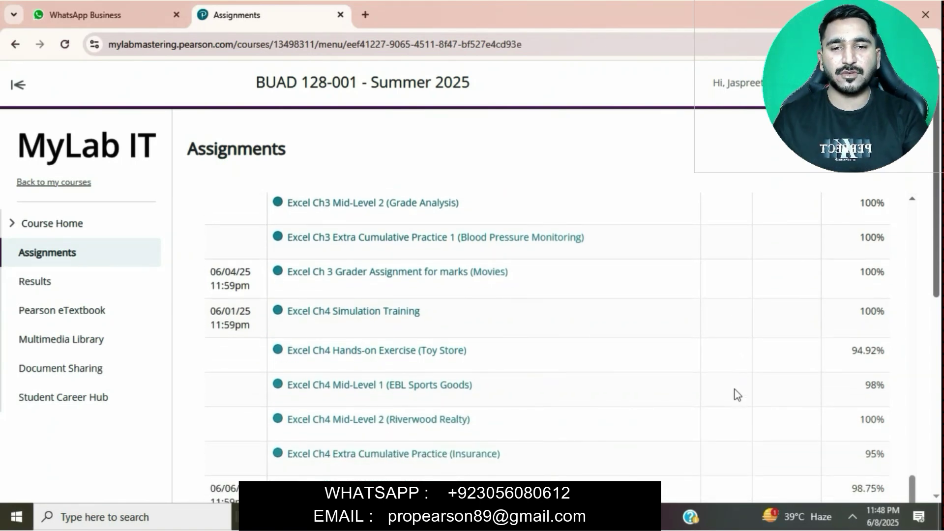
{"action": "scroll", "coordinate": [734, 389], "scroll_direction": "down", "scroll_amount": 2}
{"action": "scroll", "coordinate": [734, 389], "scroll_direction": "down", "scroll_amount": 1}
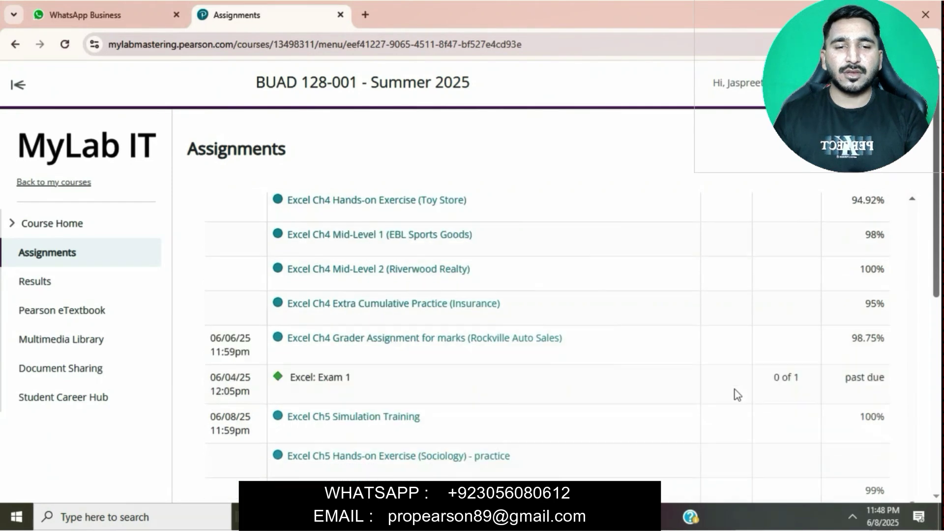
{"action": "scroll", "coordinate": [734, 393], "scroll_direction": "down", "scroll_amount": 1}
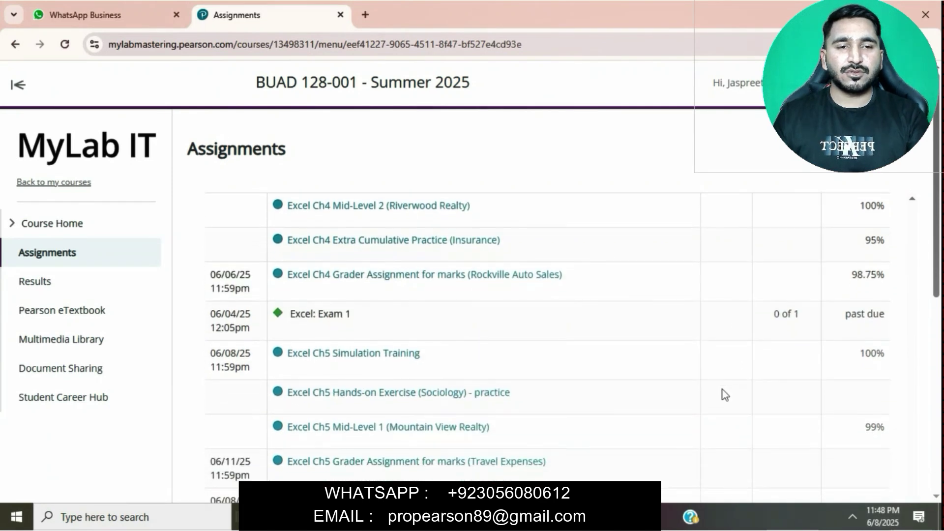
{"action": "left_click", "coordinate": [435, 396]}
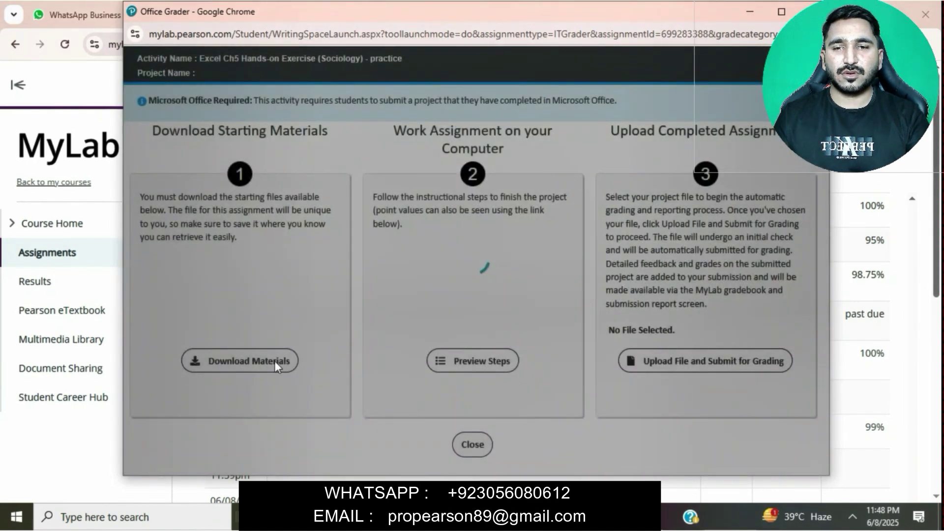
{"action": "left_click", "coordinate": [275, 361]}
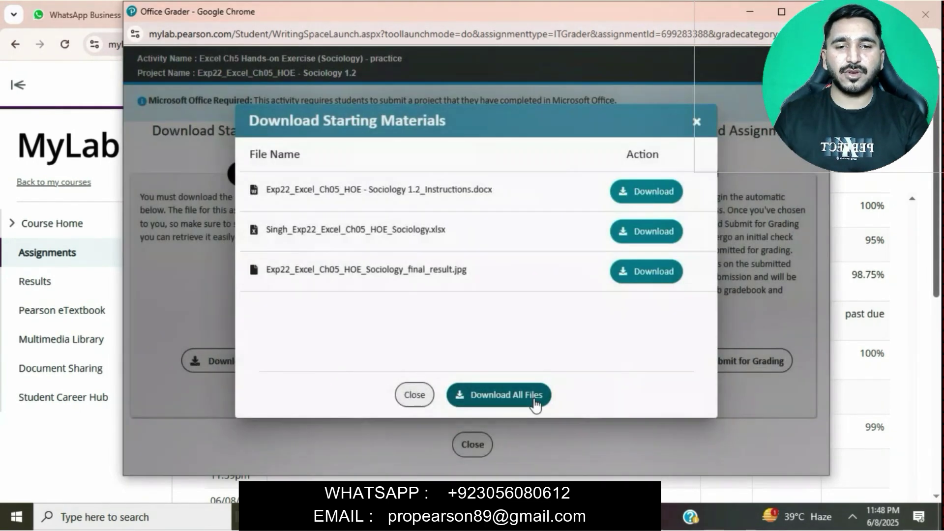
{"action": "left_click", "coordinate": [534, 398]}
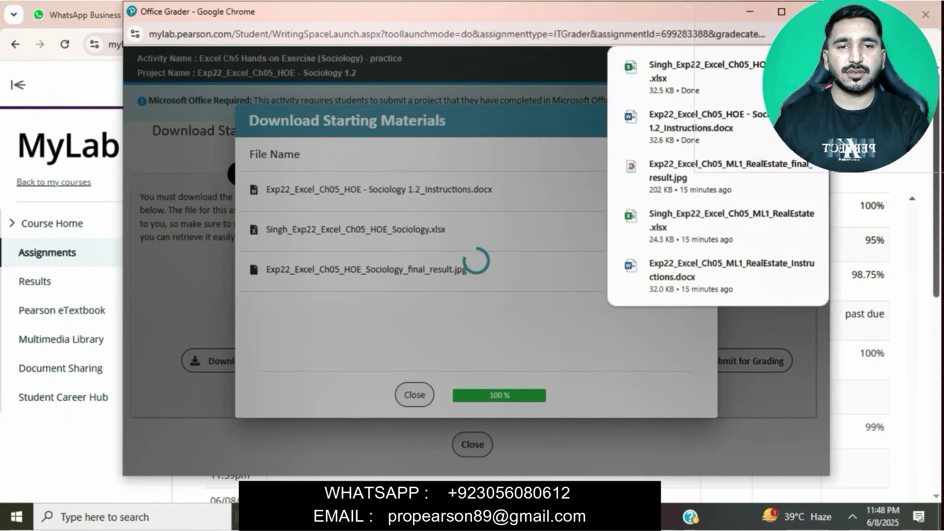
Open the Exp22_Excel_Ch05_HOE - Sociology 1.2_Instructions document from the Downloads folder in Word and enable editing.
{"action": "left_click", "coordinate": [275, 516]}
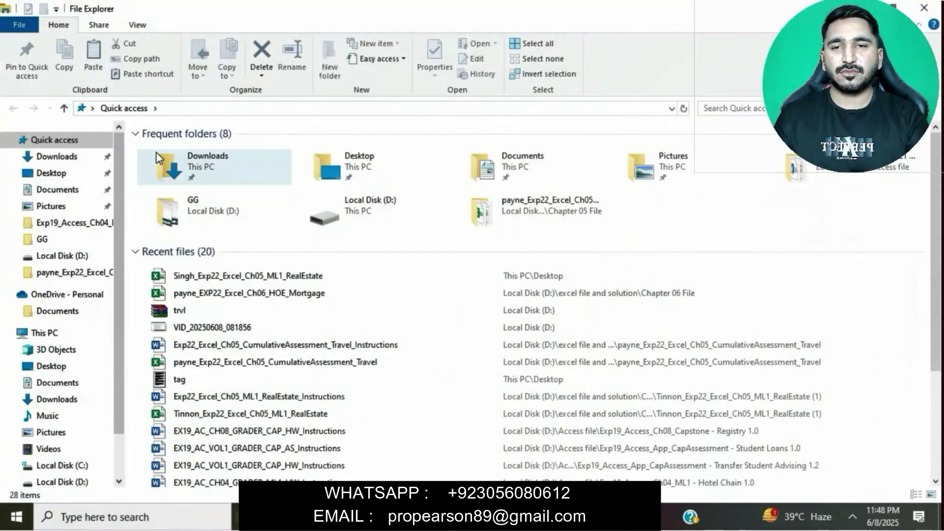
{"action": "left_click", "coordinate": [95, 158]}
{"action": "double_click", "coordinate": [418, 153]}
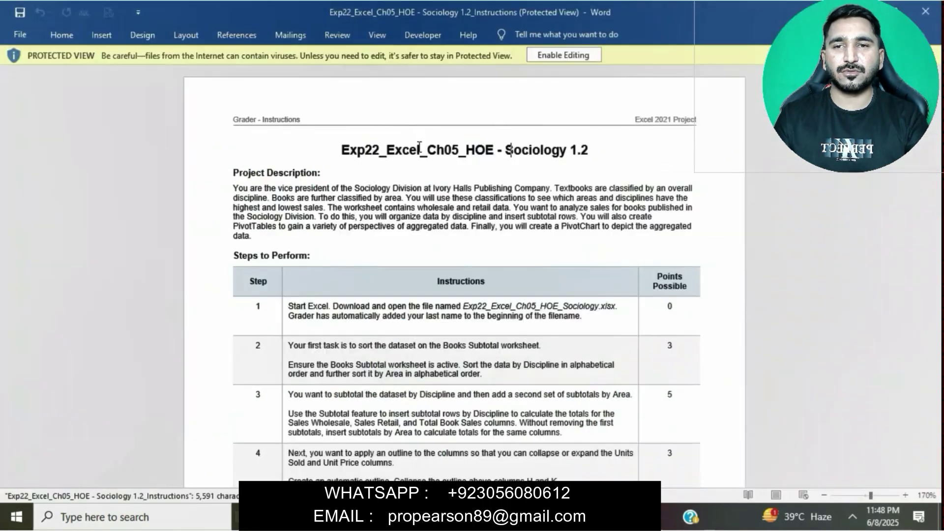
{"action": "left_click", "coordinate": [582, 57]}
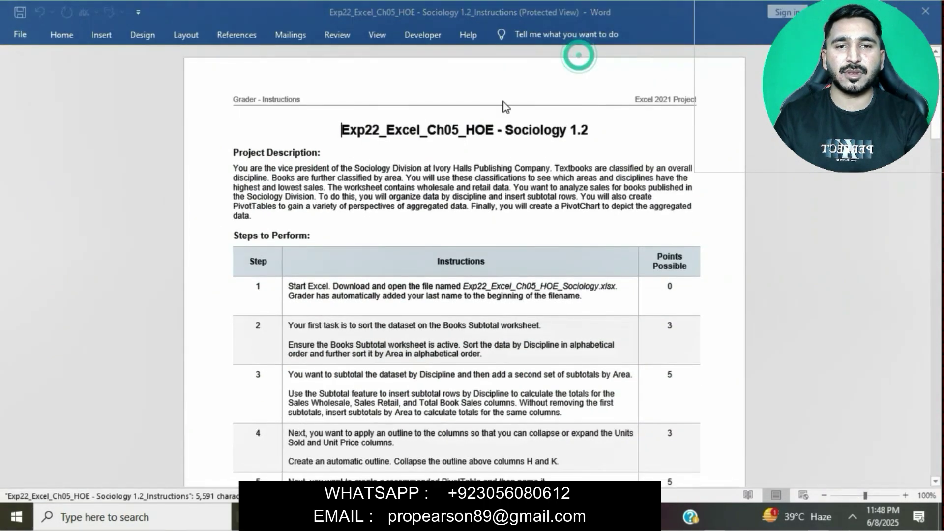
Set the font size of all steps in the instructions table to 12 and return to the start of the document.
{"action": "left_click_drag", "start_coordinate": [261, 350], "coordinate": [438, 266]}
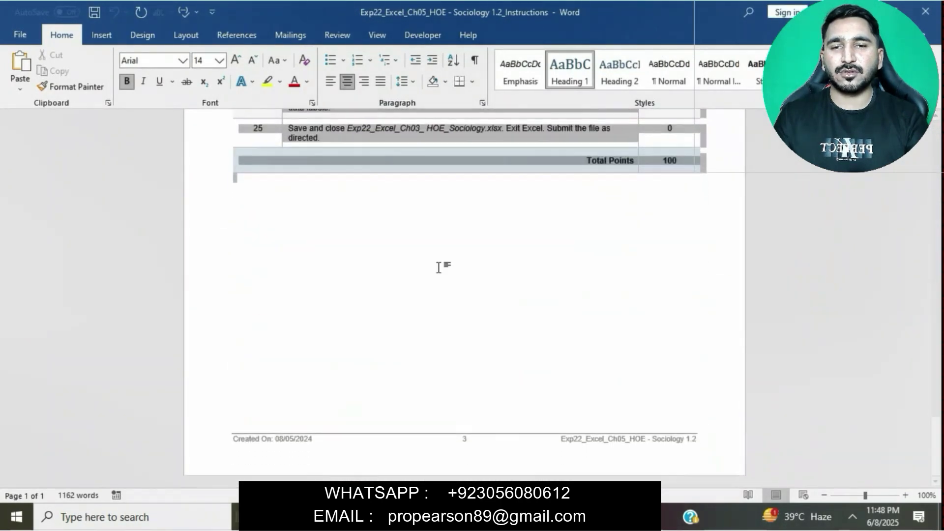
{"action": "left_click", "coordinate": [219, 61]}
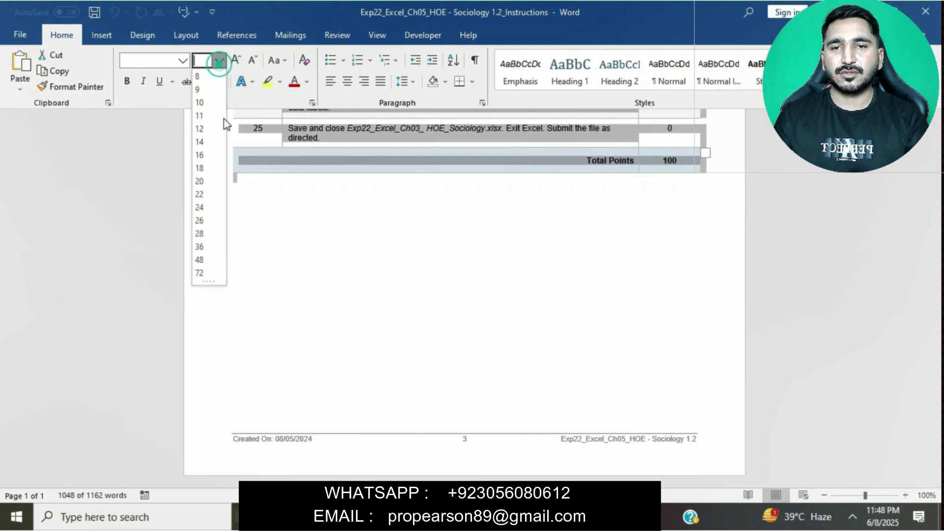
{"action": "left_click", "coordinate": [198, 129]}
{"action": "left_click", "coordinate": [420, 212]}
{"action": "scroll", "coordinate": [420, 213], "scroll_direction": "up", "scroll_amount": 6}
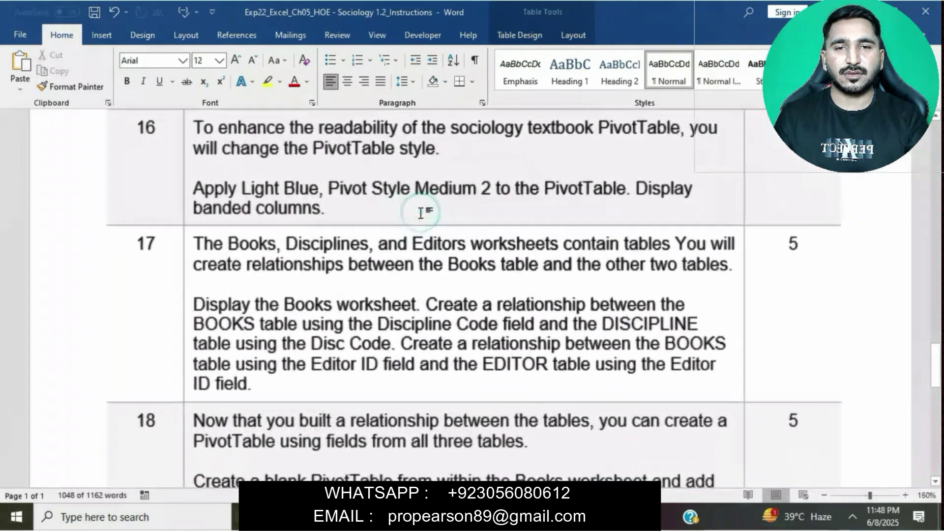
{"action": "scroll", "coordinate": [421, 212], "scroll_direction": "up", "scroll_amount": 20}
{"action": "scroll", "coordinate": [422, 214], "scroll_direction": "up", "scroll_amount": 15}
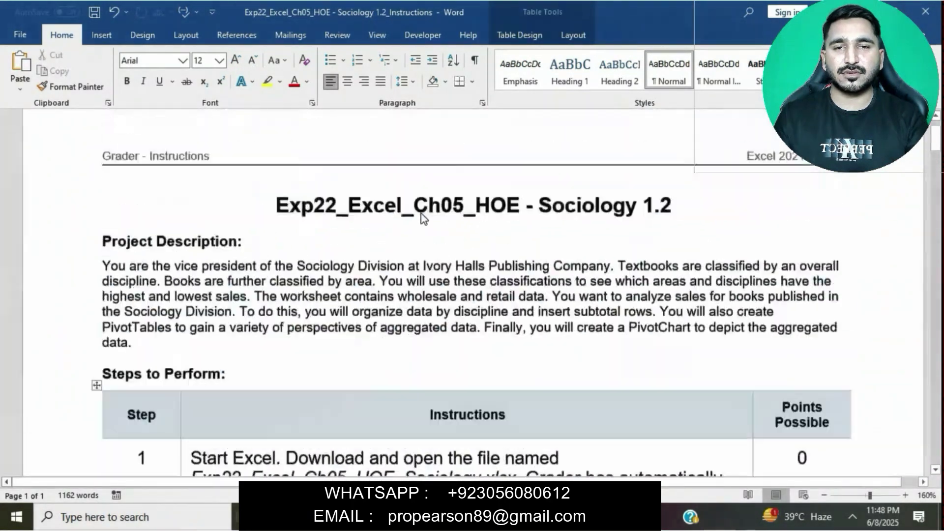
{"action": "scroll", "coordinate": [422, 214], "scroll_direction": "down", "scroll_amount": 3}
Open the downloaded Ch05_HOE_Sociology workbook from the Downloads folder in Excel and enable editing.
{"action": "key", "text": "alt+Tab"}
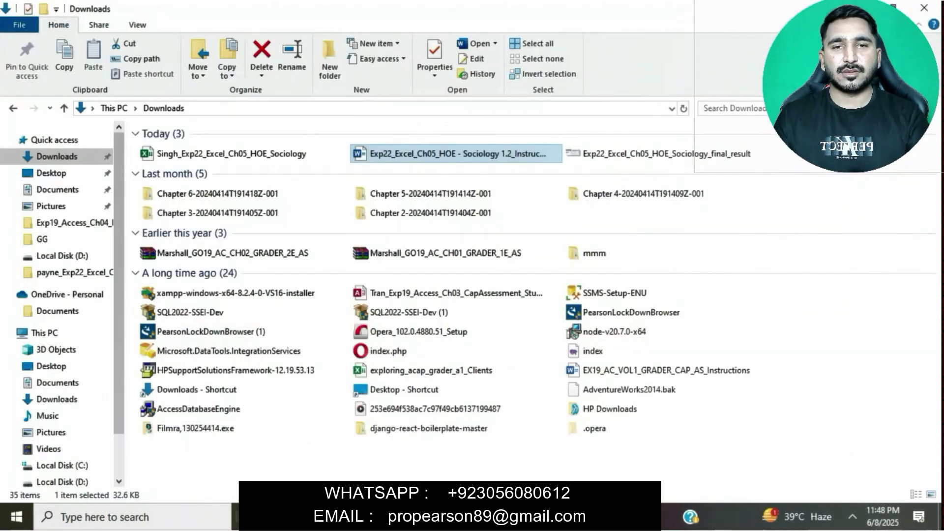
{"action": "double_click", "coordinate": [270, 151]}
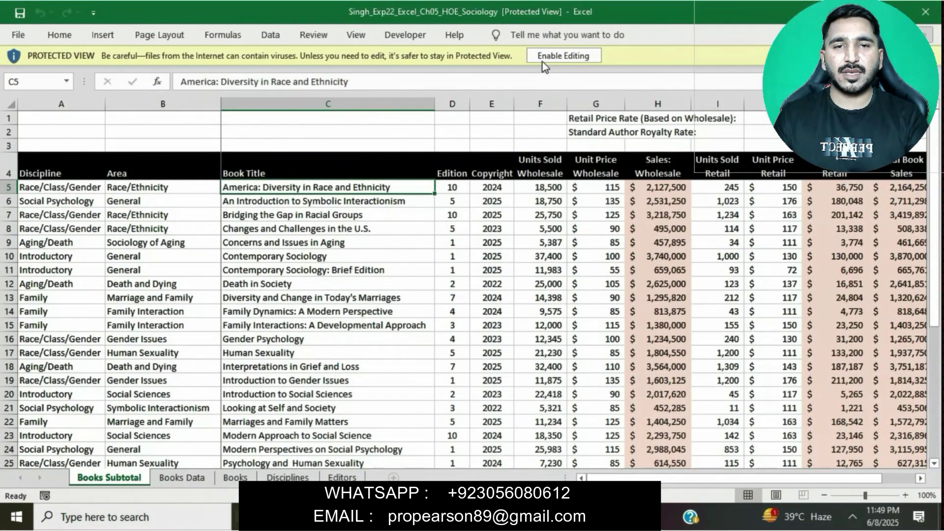
{"action": "left_click", "coordinate": [543, 57]}
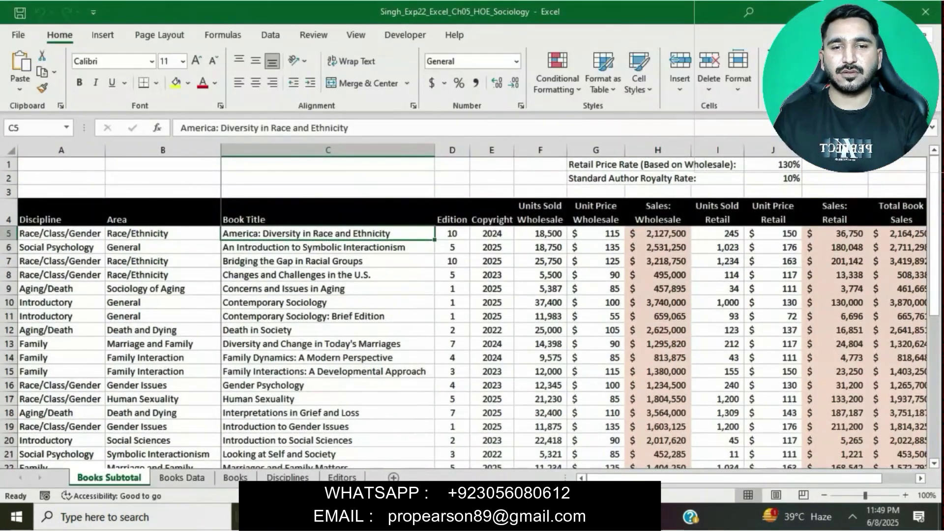
Read steps 1 and 2 in the Word instructions and check in the Excel workbook that the Books Subtotal worksheet is active.
{"action": "key", "text": "alt+Tab"}
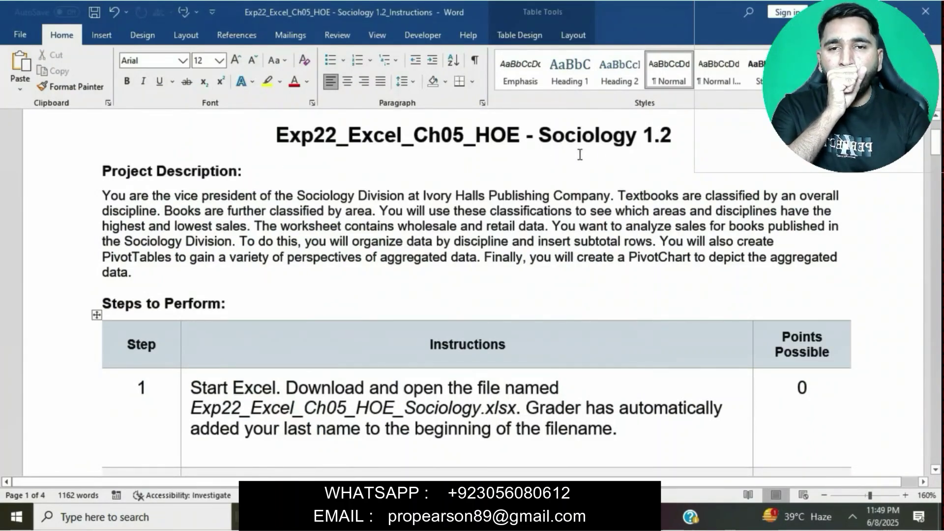
{"action": "scroll", "coordinate": [659, 154], "scroll_direction": "down", "scroll_amount": 3}
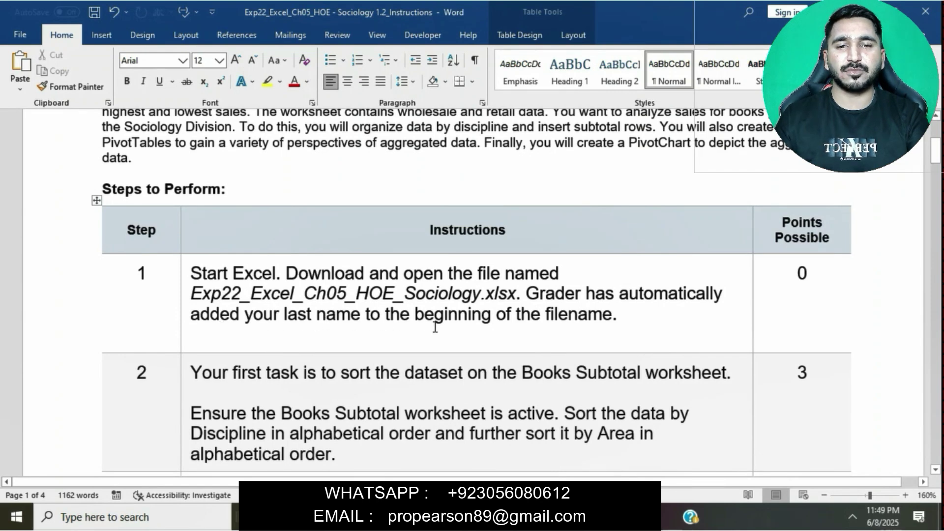
{"action": "scroll", "coordinate": [558, 325], "scroll_direction": "down", "scroll_amount": 3}
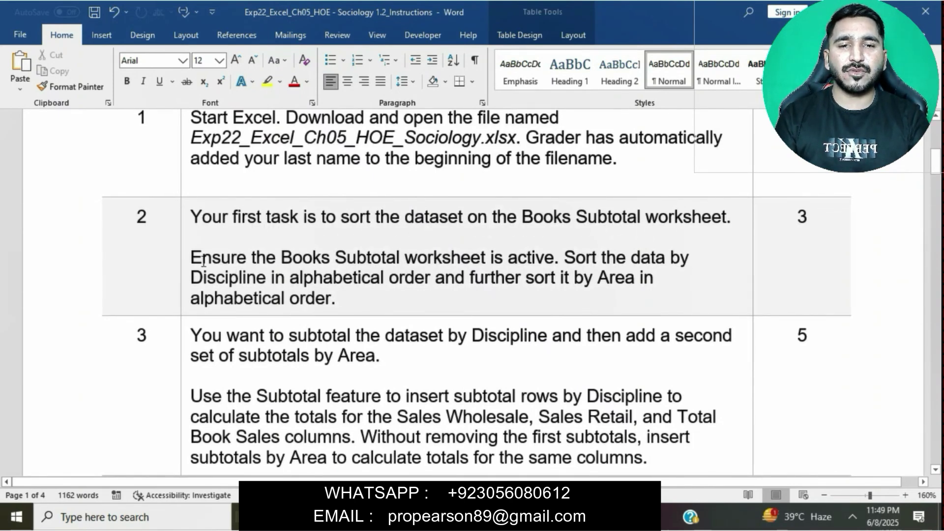
{"action": "left_click_drag", "start_coordinate": [190, 257], "coordinate": [516, 271]}
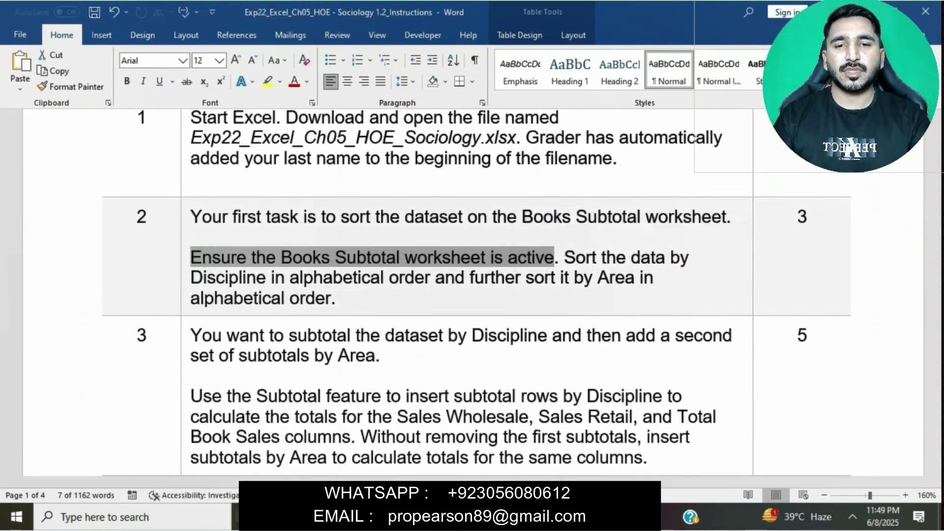
{"action": "left_click", "coordinate": [546, 517]}
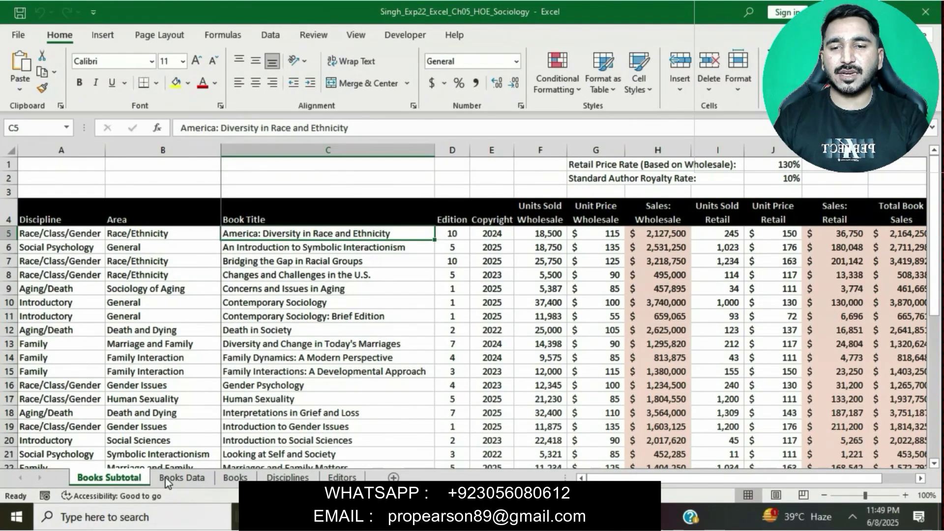
{"action": "left_click", "coordinate": [556, 517]}
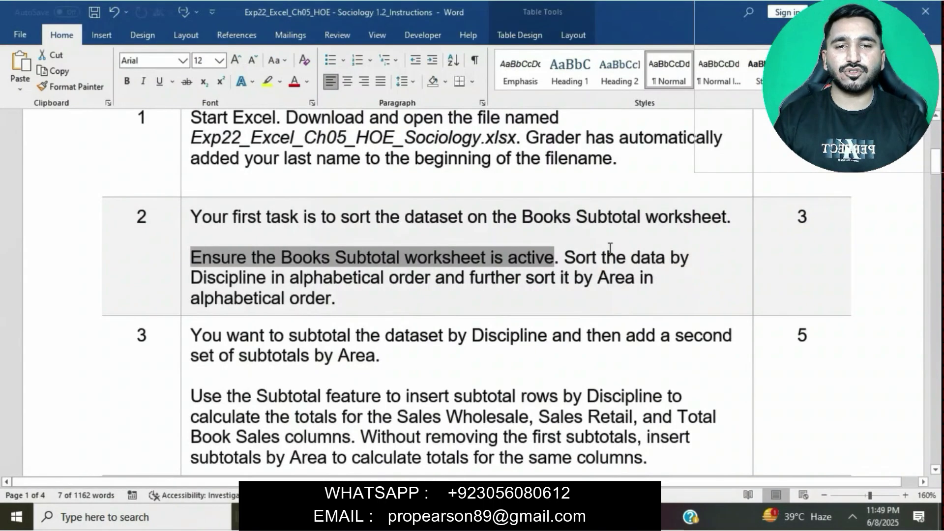
{"action": "left_click_drag", "start_coordinate": [564, 257], "coordinate": [389, 290]}
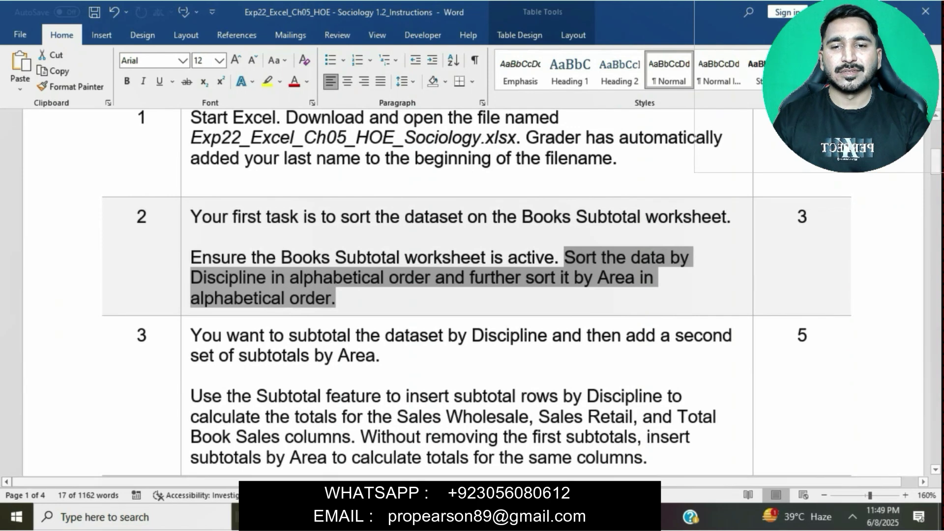
Switch to Excel and start a custom sort of the Books Subtotal dataset with Discipline, A to Z, as the first level.
{"action": "key", "text": "alt+Tab"}
{"action": "left_click", "coordinate": [76, 210]}
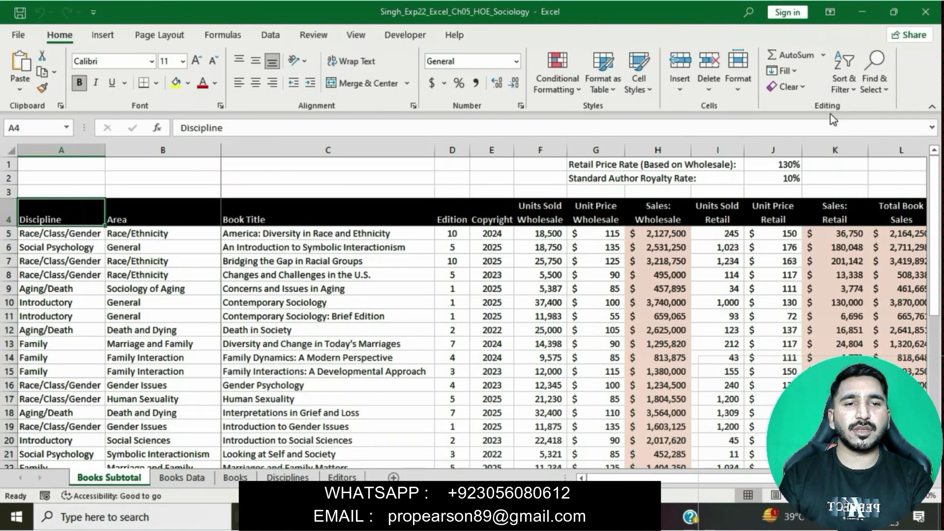
{"action": "left_click", "coordinate": [850, 89]}
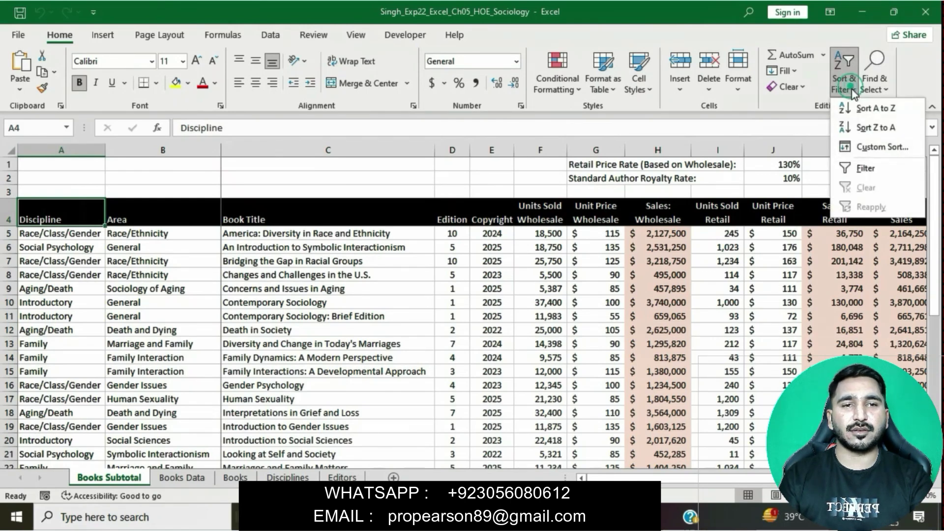
{"action": "left_click", "coordinate": [881, 147]}
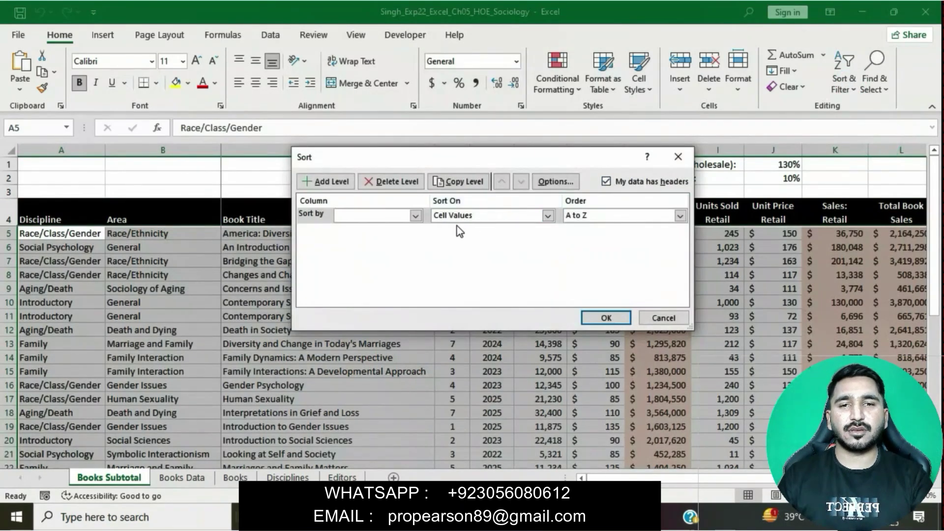
{"action": "left_click", "coordinate": [418, 218]}
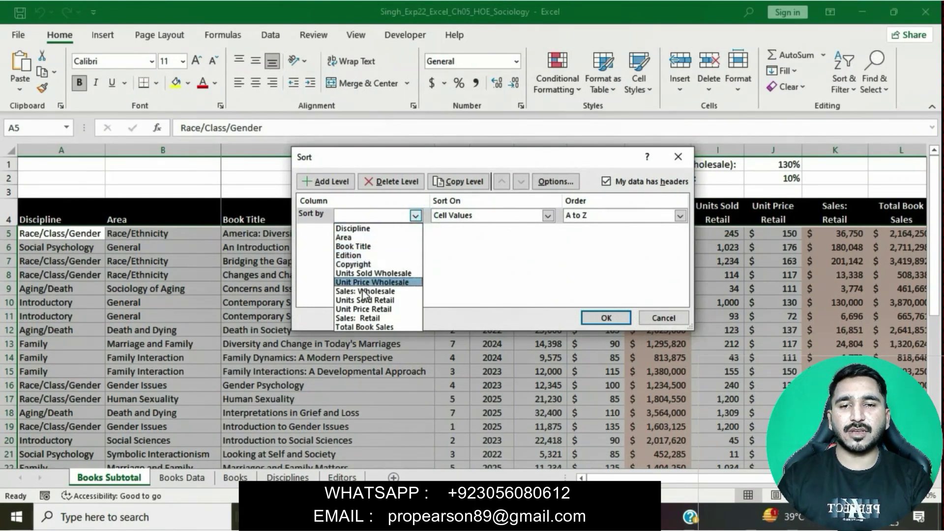
{"action": "left_click", "coordinate": [352, 229]}
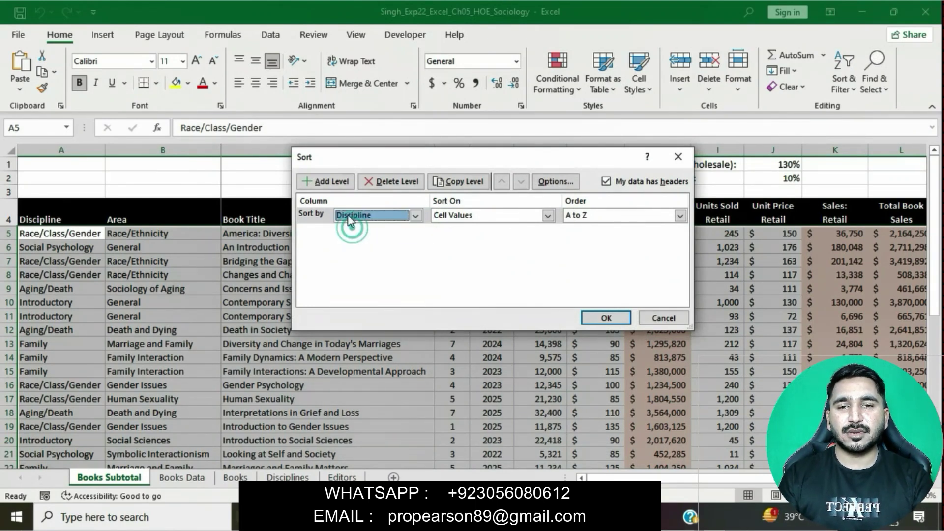
Add Area, A to Z, as the second sort level after checking the Word instructions, and apply the sort to the Books Subtotal dataset.
{"action": "left_click", "coordinate": [336, 183]}
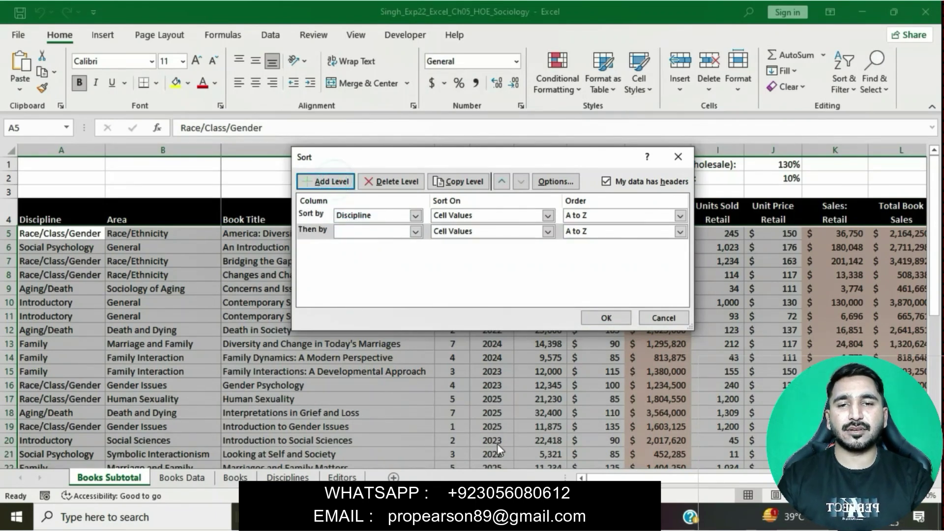
{"action": "left_click", "coordinate": [553, 517]}
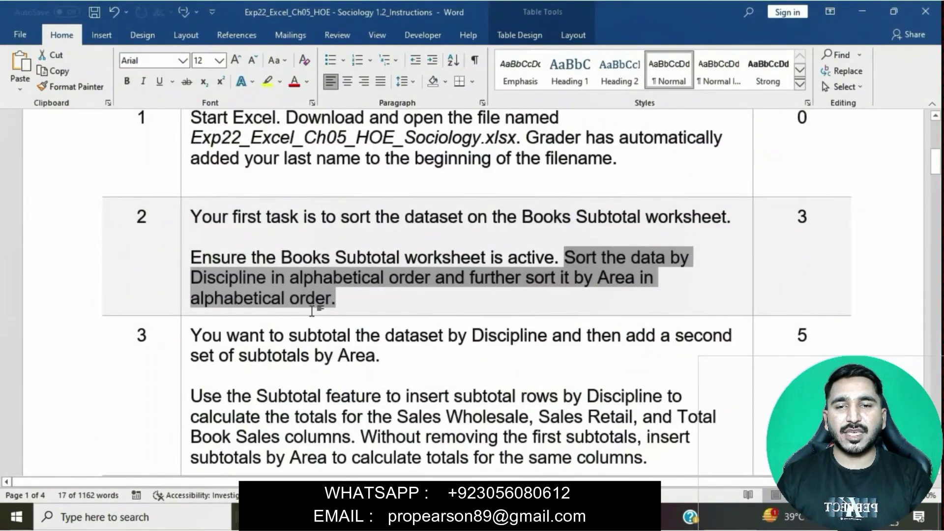
{"action": "left_click", "coordinate": [529, 517]}
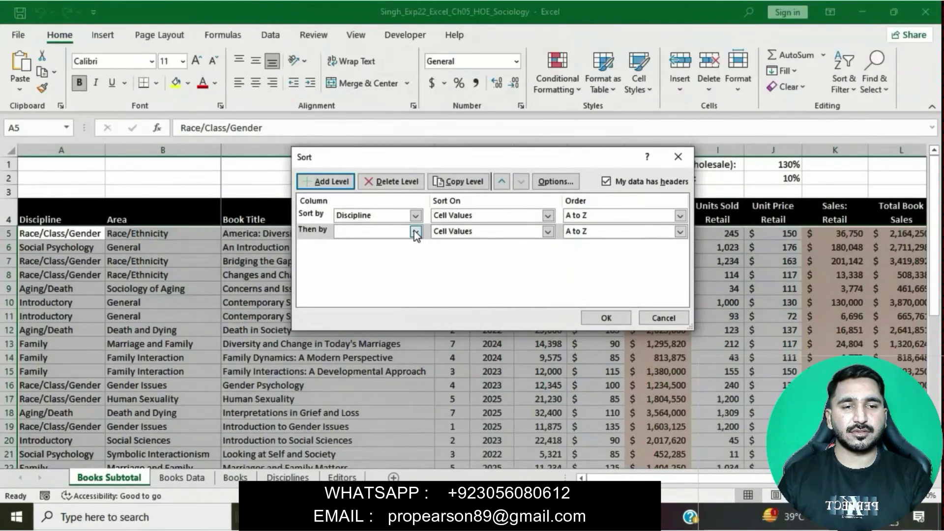
{"action": "left_click", "coordinate": [416, 232]}
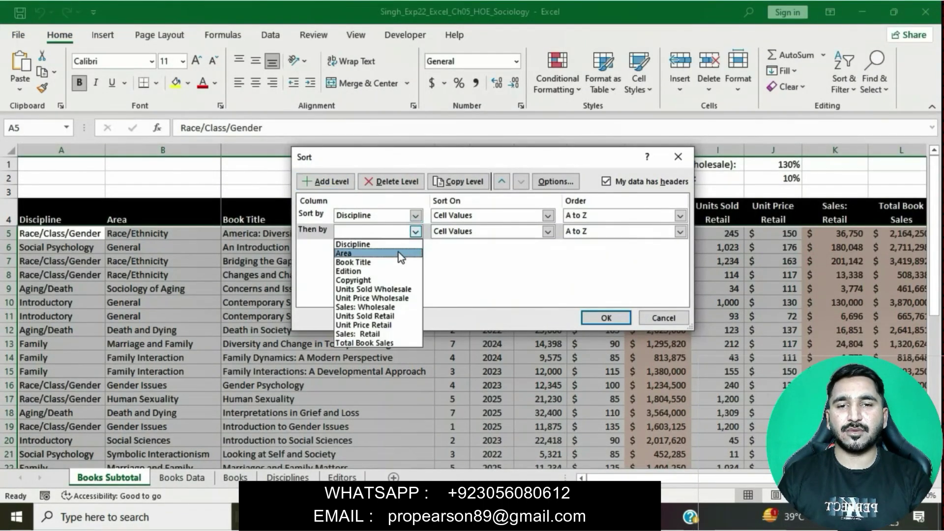
{"action": "left_click", "coordinate": [399, 253]}
{"action": "left_click", "coordinate": [606, 317]}
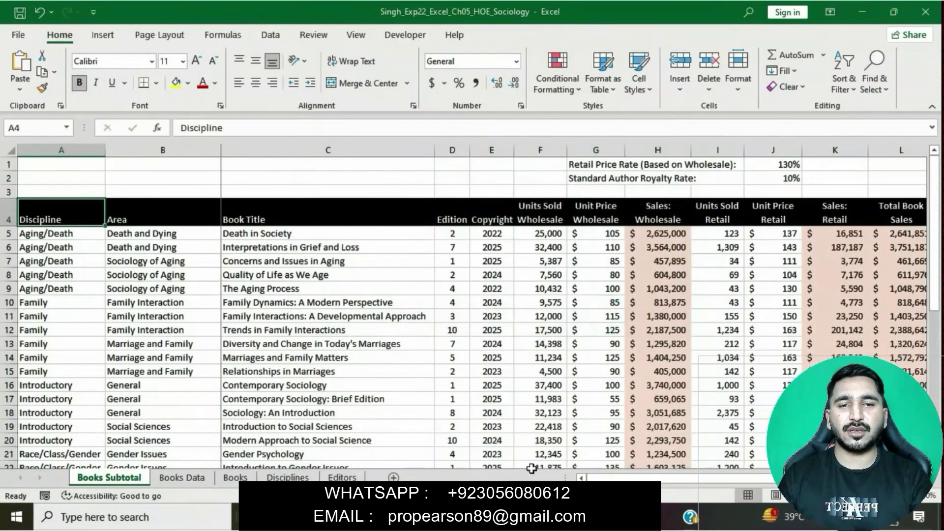
Read the part of step 3 in the Word instructions about inserting subtotal rows by Discipline.
{"action": "left_click", "coordinate": [509, 517]}
{"action": "left_click", "coordinate": [460, 317]}
{"action": "scroll", "coordinate": [461, 317], "scroll_direction": "down", "scroll_amount": 3}
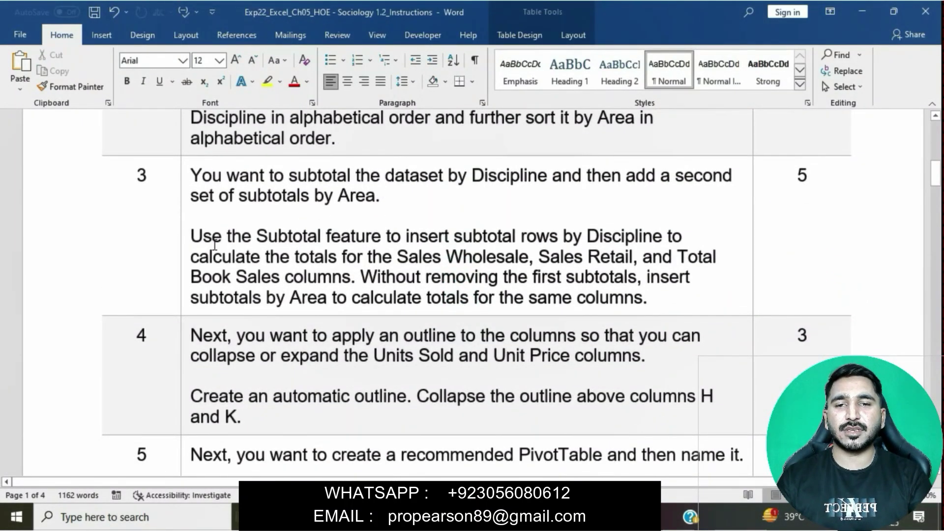
{"action": "left_click_drag", "start_coordinate": [192, 237], "coordinate": [359, 274]}
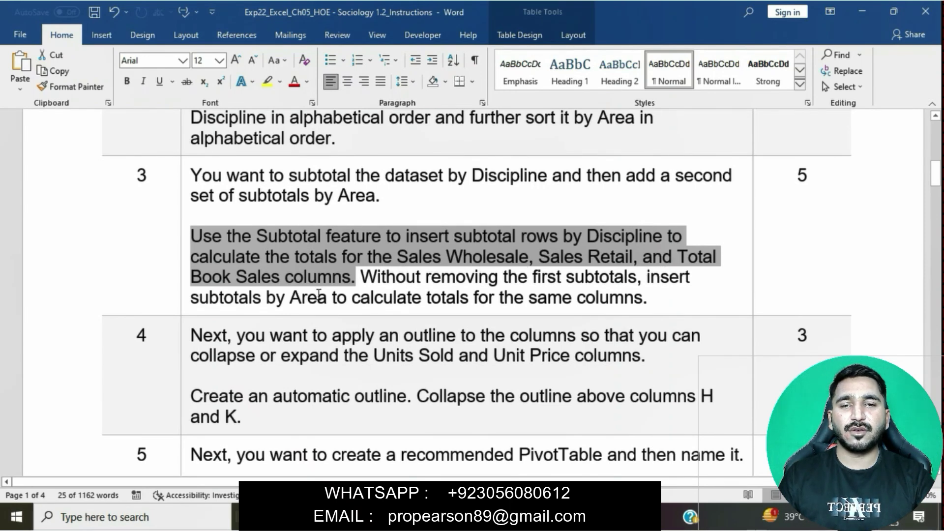
Switch to Excel and insert Sum subtotals at each change in Discipline for Sales: Wholesale, Sales: Retail and Total Book Sales.
{"action": "key", "text": "alt+Tab"}
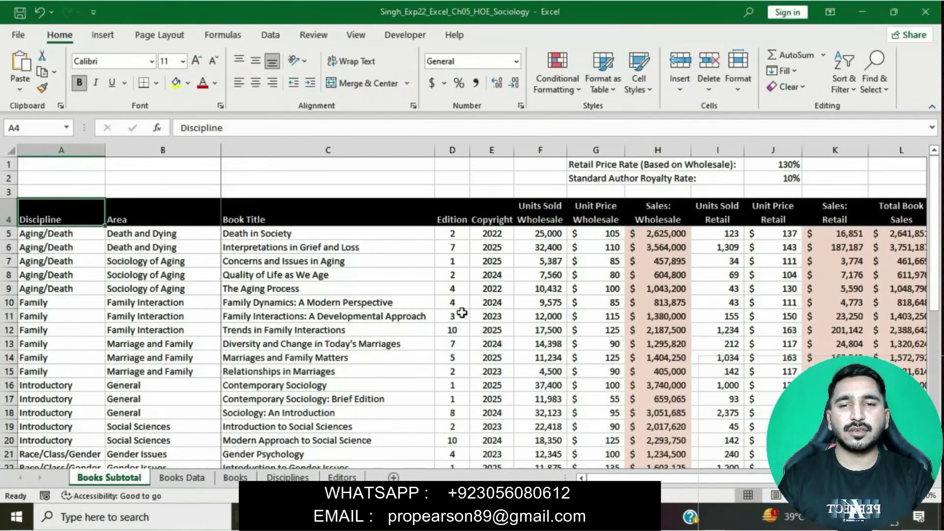
{"action": "left_click", "coordinate": [270, 35]}
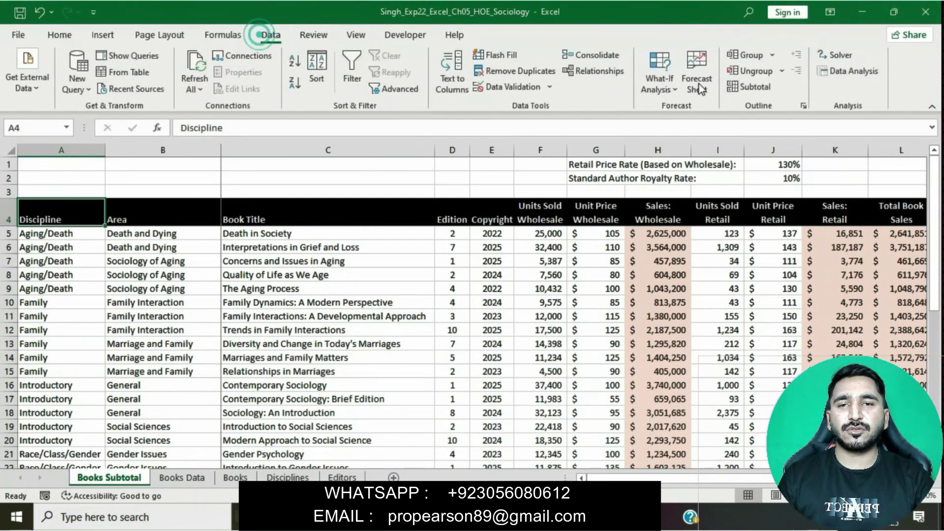
{"action": "left_click", "coordinate": [754, 87]}
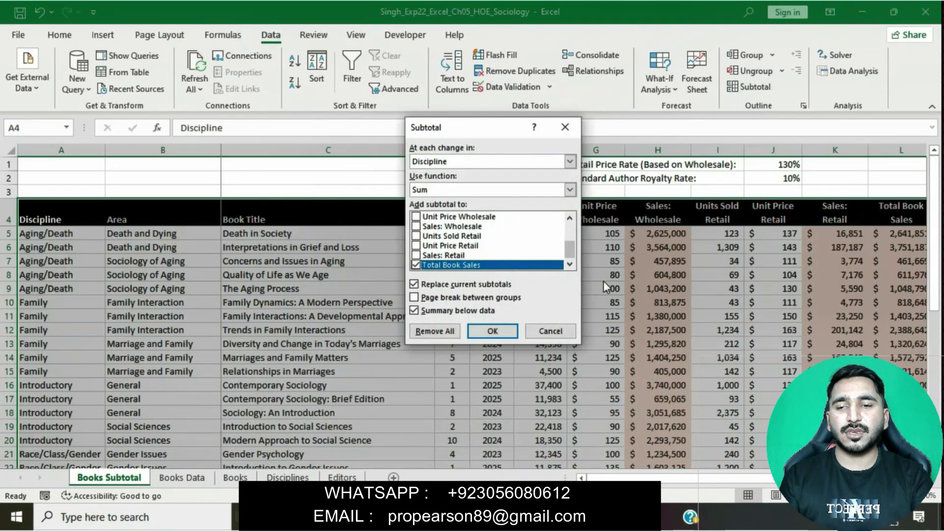
{"action": "left_click", "coordinate": [416, 226]}
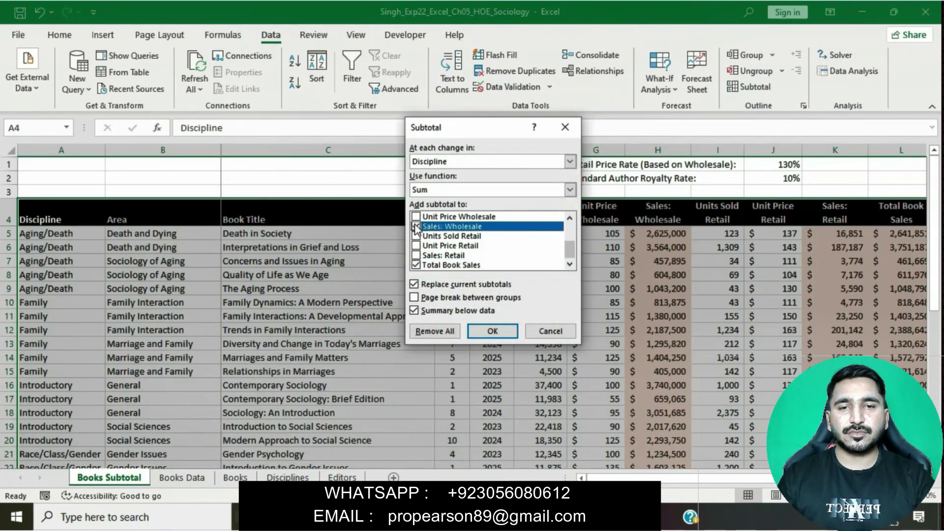
{"action": "left_click", "coordinate": [416, 255]}
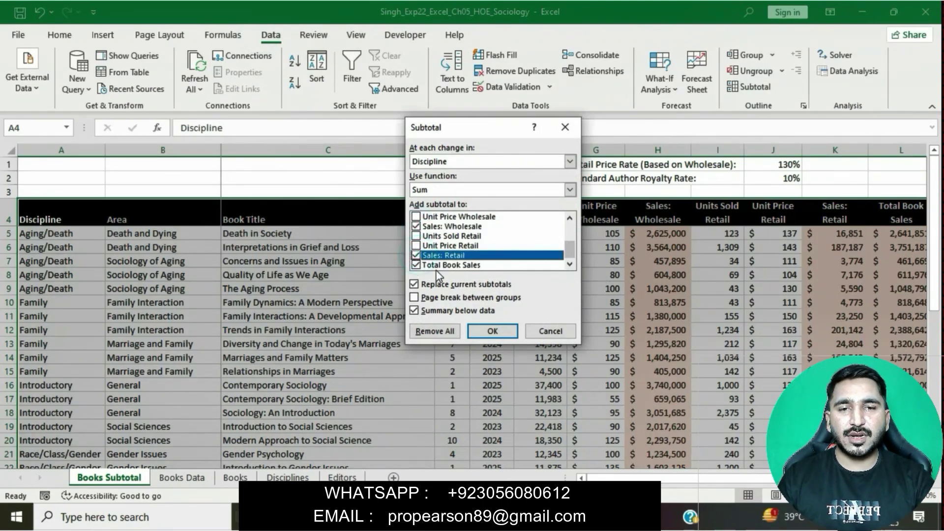
{"action": "left_click", "coordinate": [492, 330]}
{"action": "key", "text": "alt+Tab"}
{"action": "left_click", "coordinate": [438, 256], "text": "ctrl"}
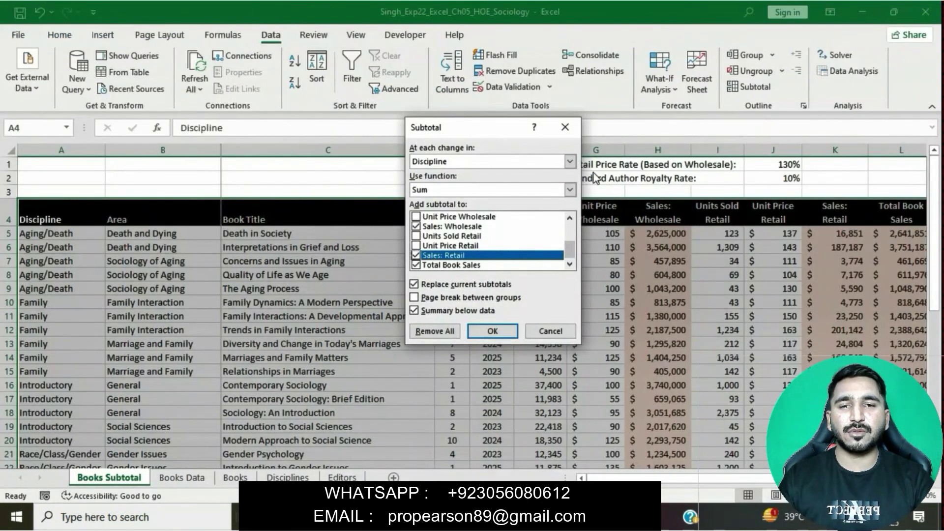
{"action": "left_click", "coordinate": [571, 191]}
{"action": "left_click", "coordinate": [571, 190]}
{"action": "left_click", "coordinate": [569, 161]}
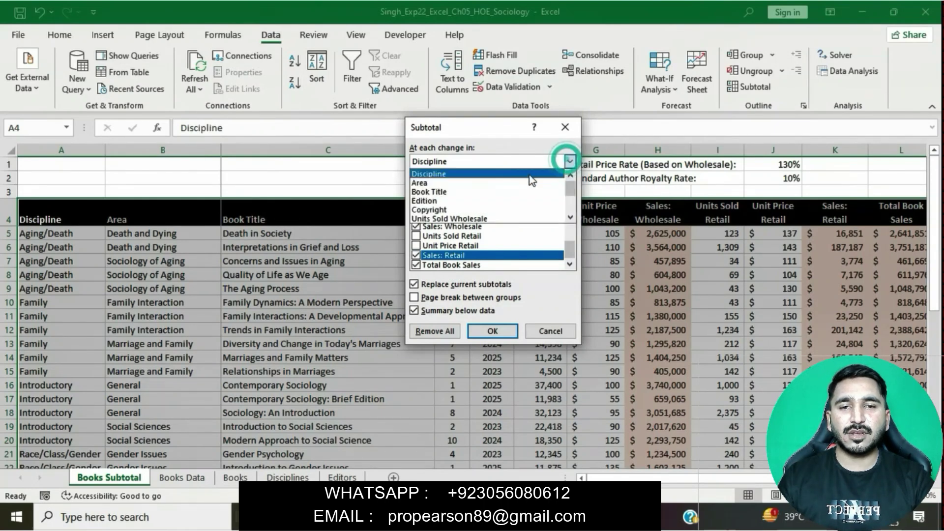
{"action": "left_click", "coordinate": [570, 162]}
{"action": "left_click", "coordinate": [493, 330]}
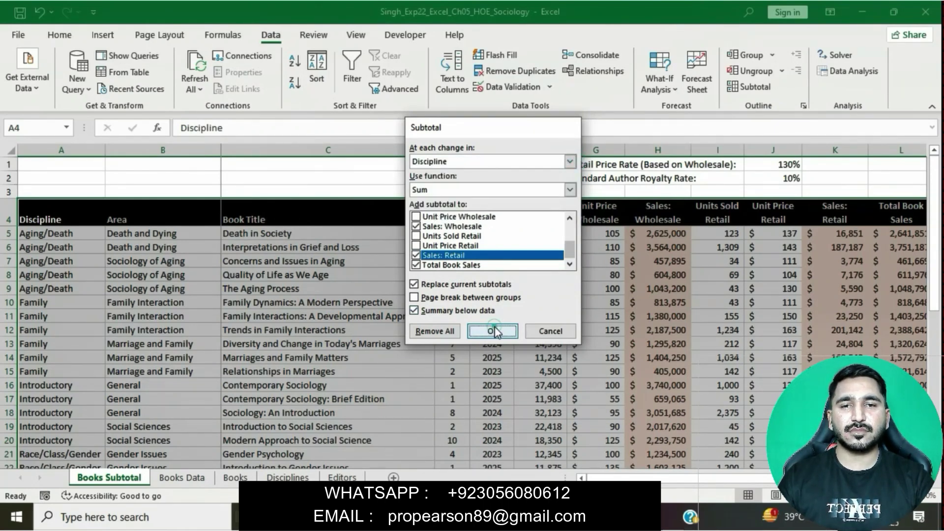
Switch to Word and read the rest of step 3 about adding subtotals by Area without removing the first ones.
{"action": "key", "text": "alt+Tab"}
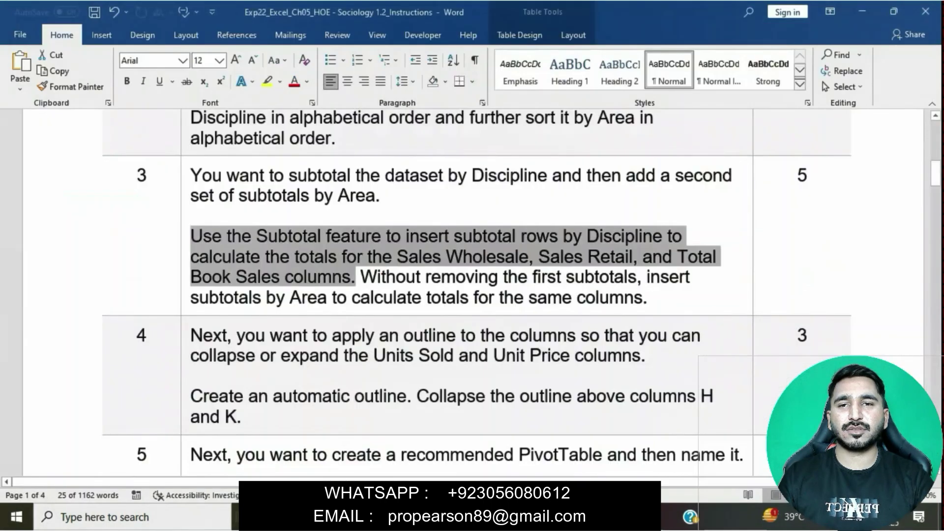
{"action": "left_click", "coordinate": [480, 267]}
{"action": "scroll", "coordinate": [481, 268], "scroll_direction": "down", "scroll_amount": 1}
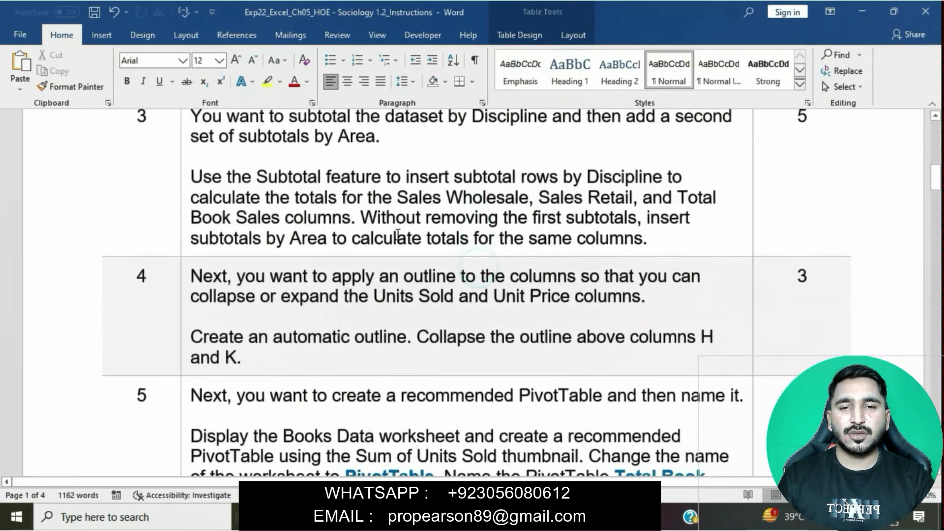
{"action": "double_click", "coordinate": [370, 219]}
{"action": "left_click_drag", "start_coordinate": [462, 210], "coordinate": [643, 239]}
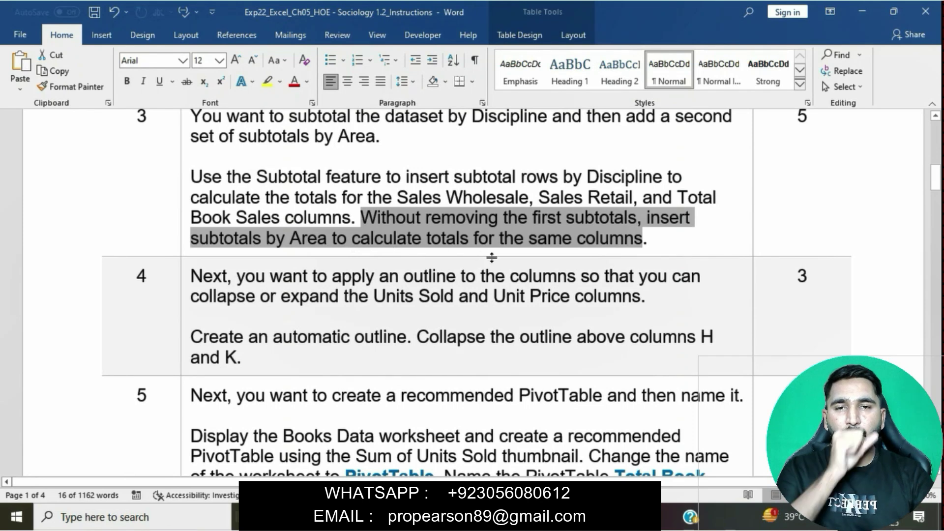
Switch to Excel and add Sum subtotals by Area for the same three sales columns without replacing the current subtotals.
{"action": "key", "text": "alt+Tab"}
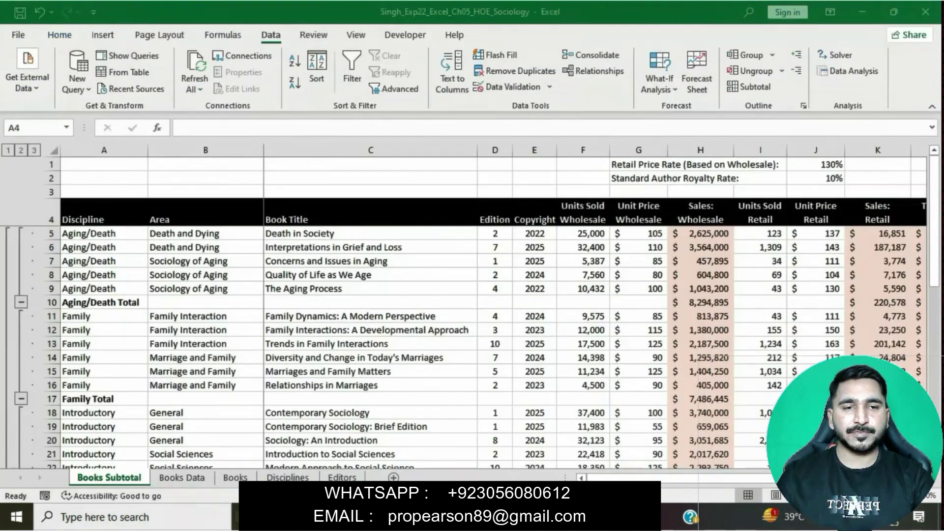
{"action": "left_click", "coordinate": [754, 87]}
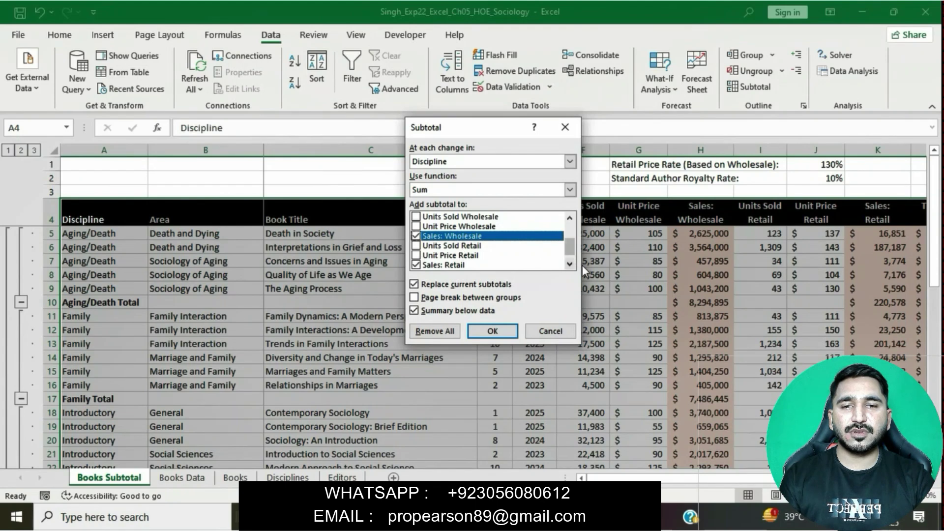
{"action": "left_click", "coordinate": [569, 266]}
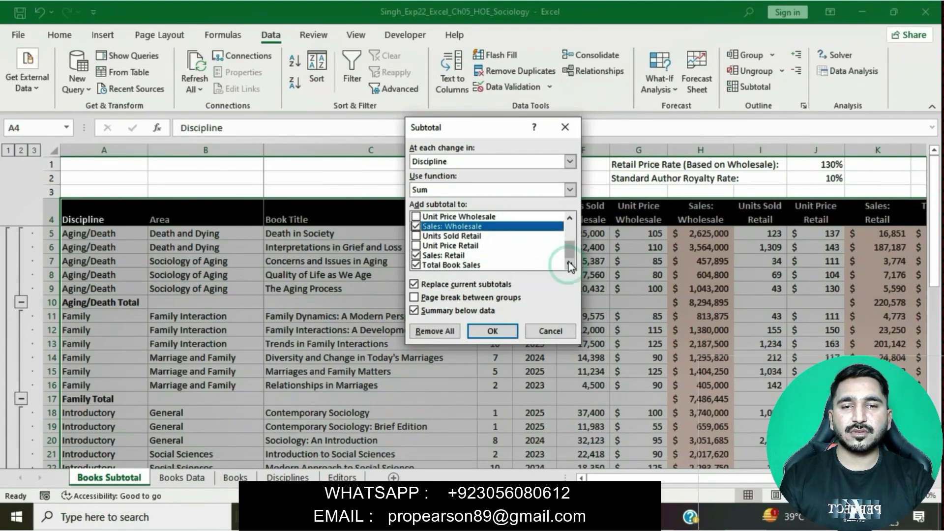
{"action": "left_click", "coordinate": [570, 162]}
{"action": "left_click", "coordinate": [541, 182]}
{"action": "left_click", "coordinate": [414, 284]}
{"action": "left_click", "coordinate": [414, 284]}
{"action": "left_click", "coordinate": [492, 331]}
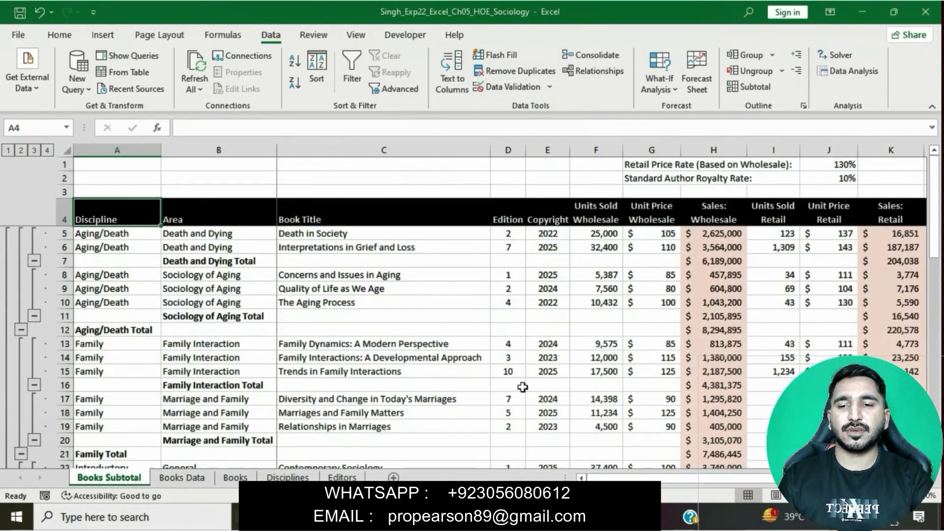
Read step 4 in the Word instructions and create an automatic outline on the Books Subtotal worksheet in Excel, modifying the existing outline.
{"action": "key", "text": "alt+Tab"}
{"action": "left_click", "coordinate": [426, 221]}
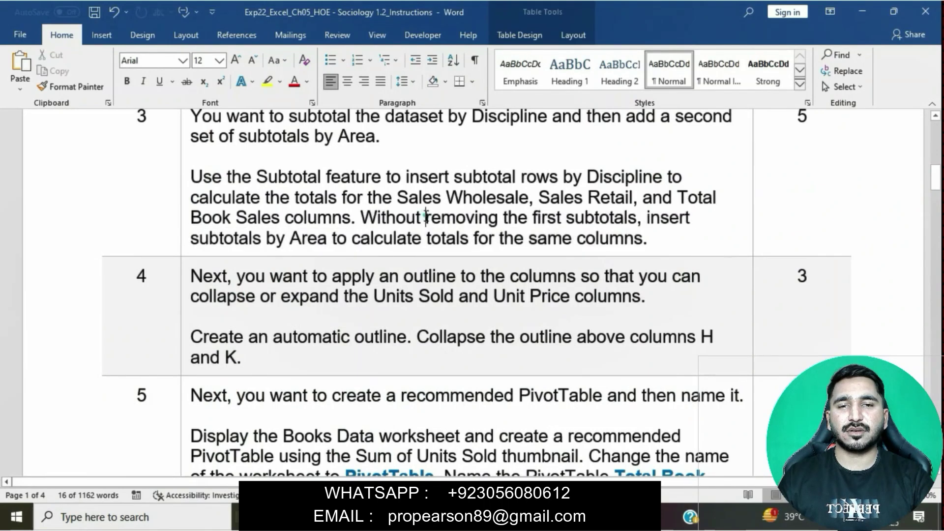
{"action": "scroll", "coordinate": [422, 214], "scroll_direction": "down", "scroll_amount": 3}
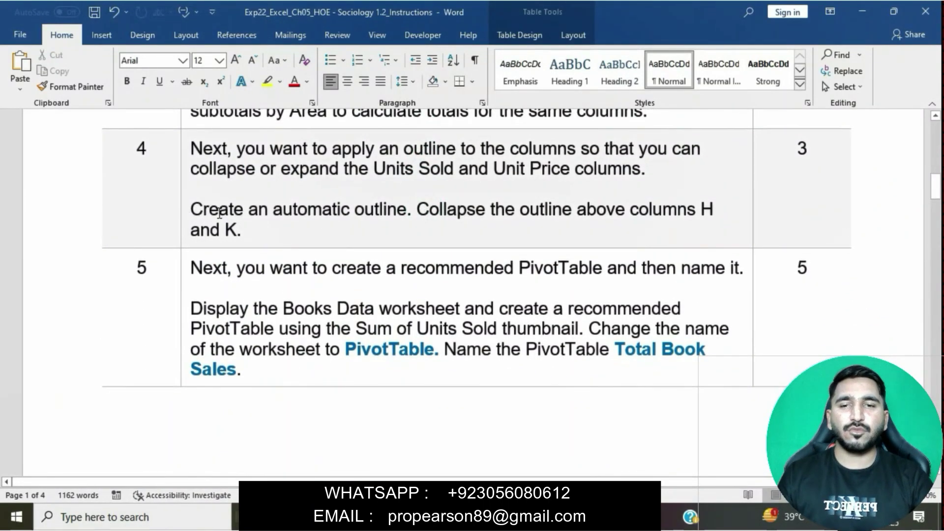
{"action": "left_click_drag", "start_coordinate": [192, 210], "coordinate": [387, 209]}
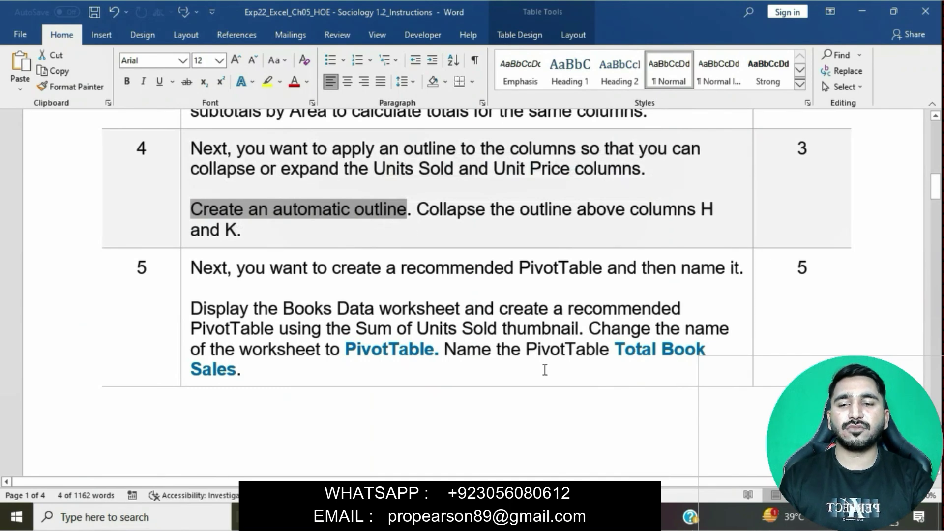
{"action": "left_click", "coordinate": [575, 517]}
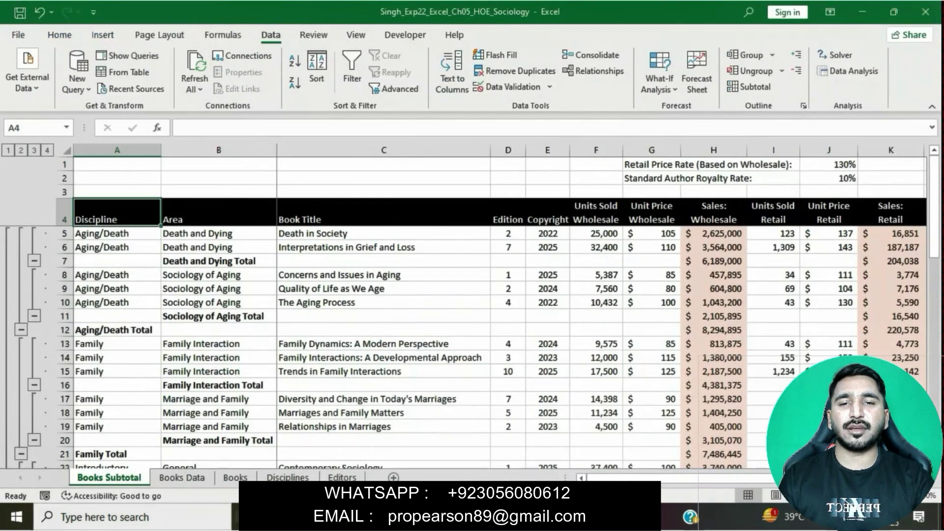
{"action": "left_click", "coordinate": [773, 55]}
{"action": "left_click", "coordinate": [783, 93]}
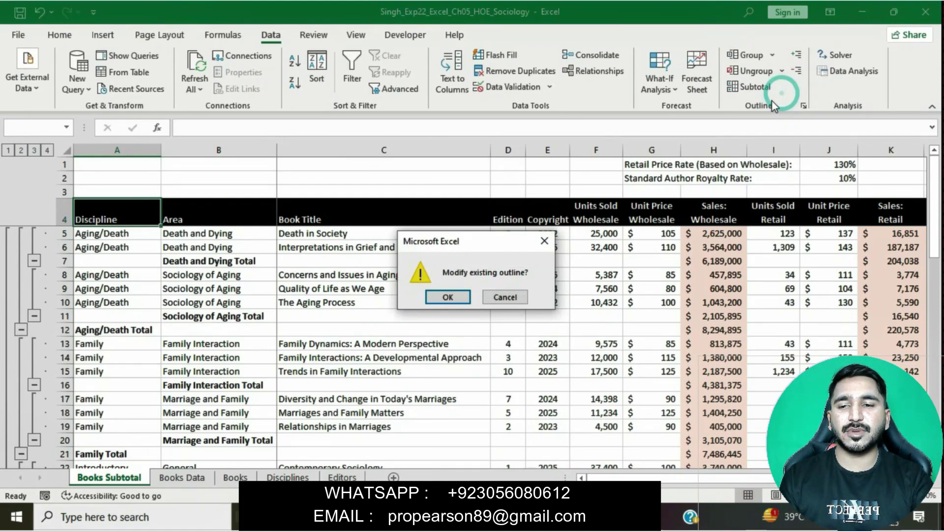
{"action": "left_click", "coordinate": [463, 294]}
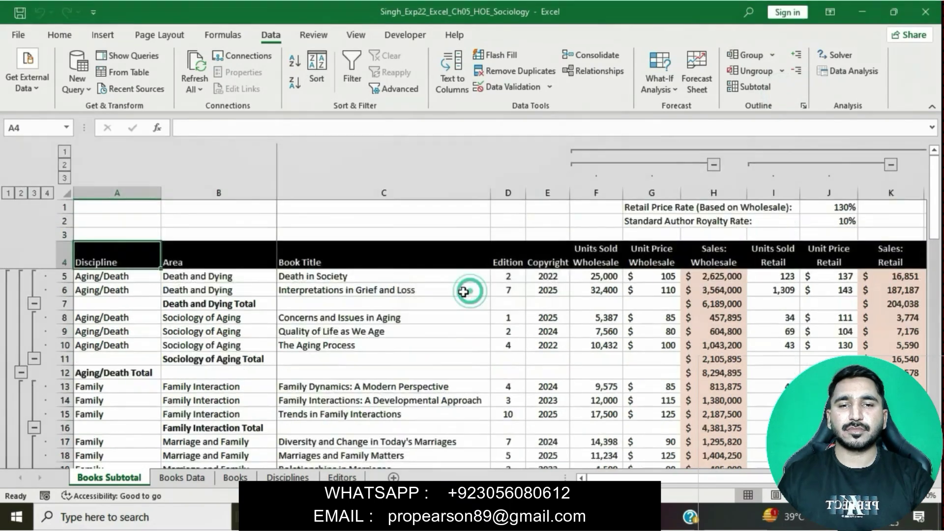
Check the collapse instruction of step 4 in Word and collapse the column outline above column L in Excel.
{"action": "key", "text": "alt+Tab"}
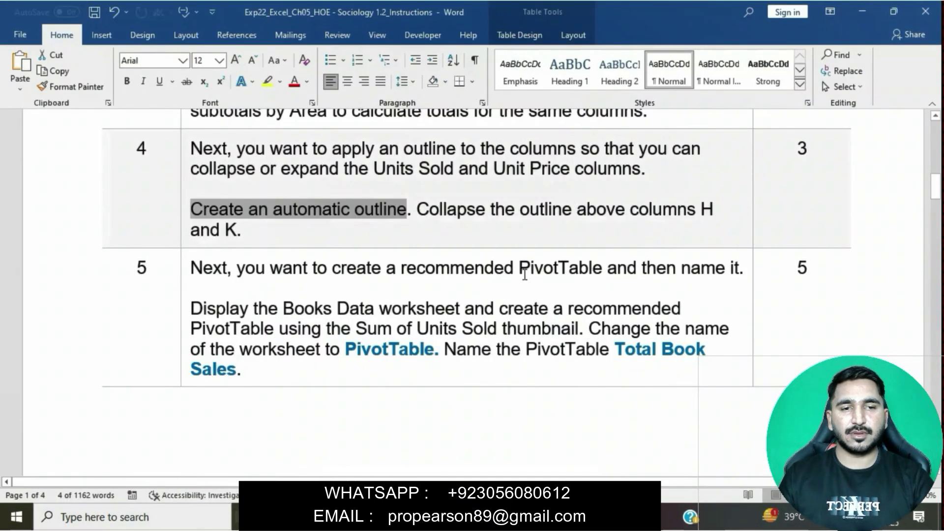
{"action": "left_click_drag", "start_coordinate": [417, 209], "coordinate": [683, 225]}
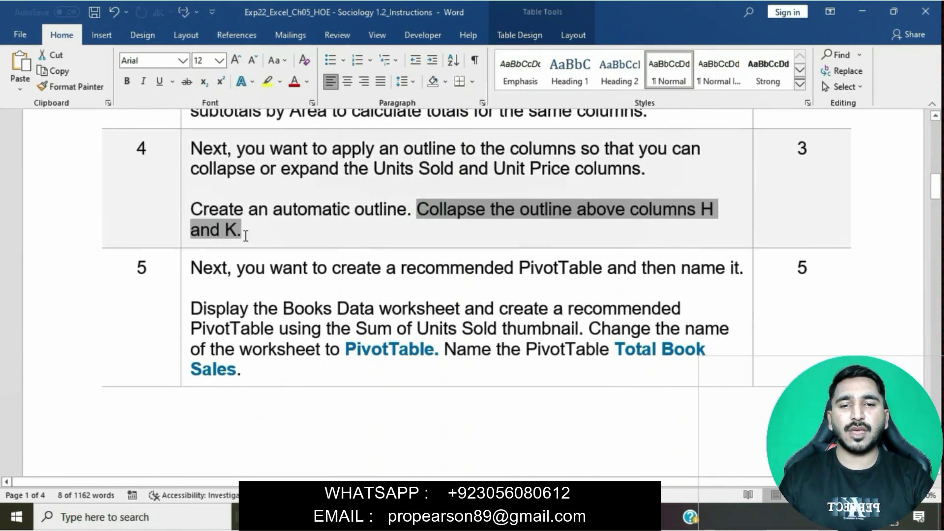
{"action": "key", "text": "alt+Tab"}
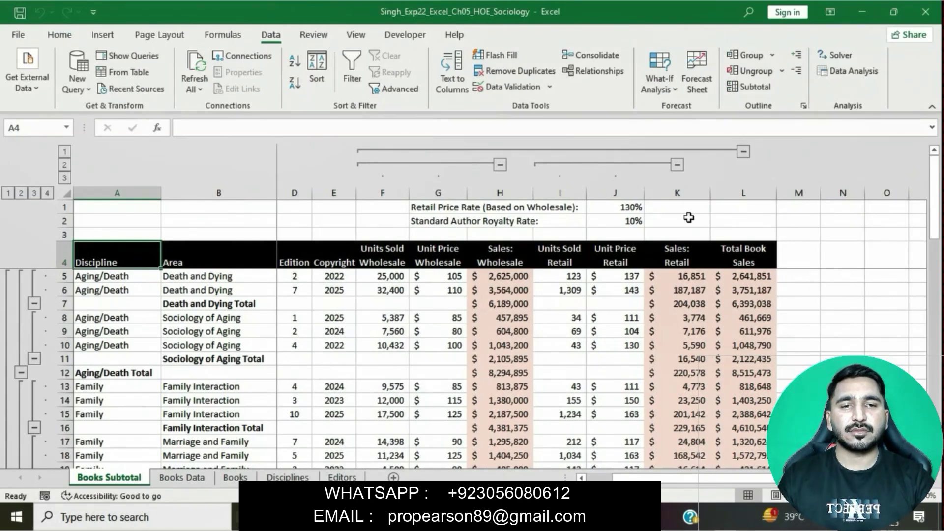
{"action": "left_click", "coordinate": [744, 152]}
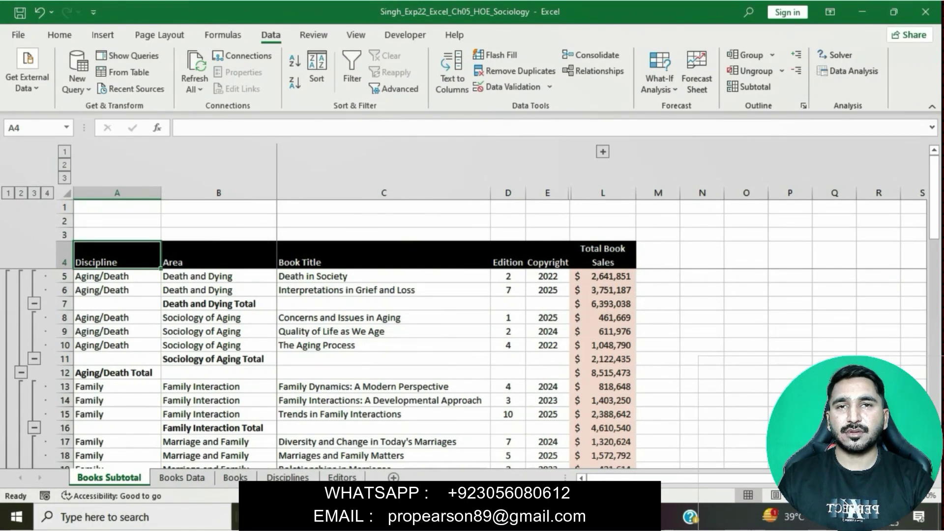
Switch to Word and read step 5 about displaying the Books Data worksheet and creating a recommended PivotTable.
{"action": "left_click", "coordinate": [536, 437]}
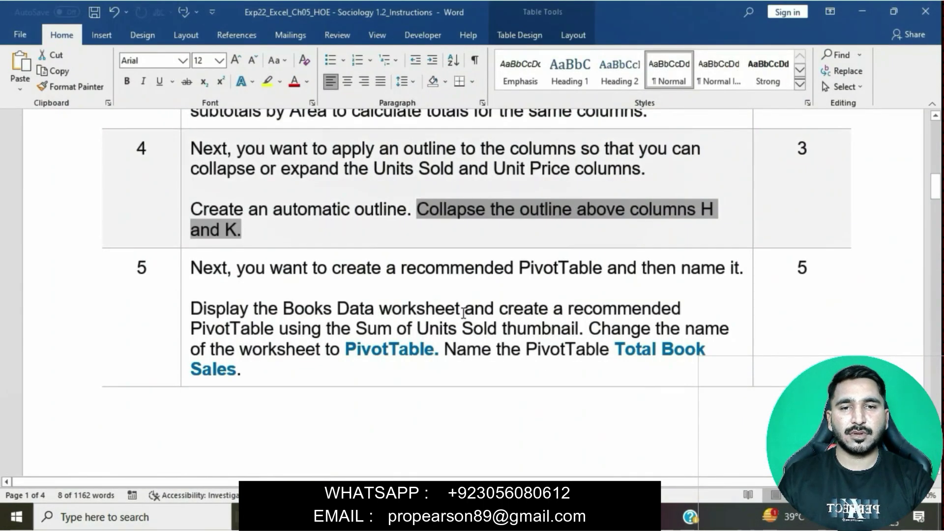
{"action": "left_click", "coordinate": [463, 313]}
{"action": "scroll", "coordinate": [461, 312], "scroll_direction": "down", "scroll_amount": 3}
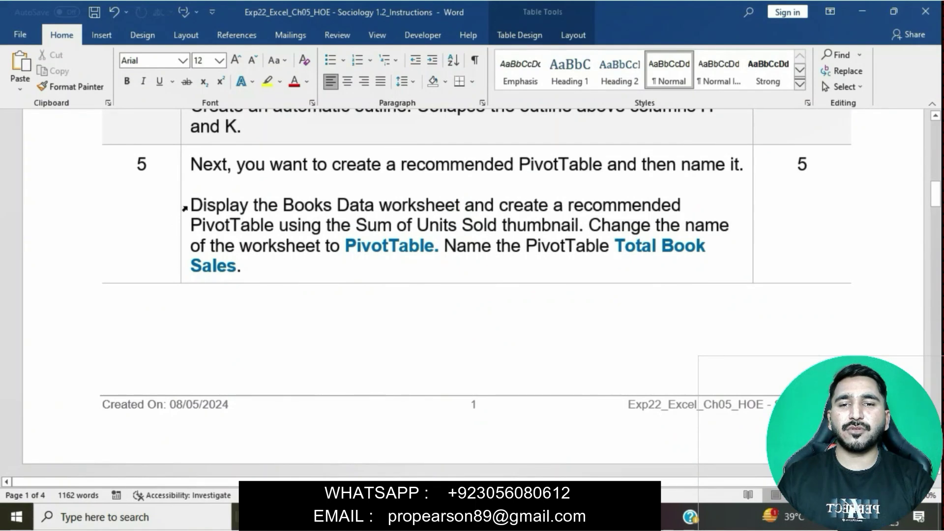
{"action": "left_click", "coordinate": [184, 205]}
{"action": "left_click", "coordinate": [217, 205]}
{"action": "left_click_drag", "start_coordinate": [217, 206], "coordinate": [462, 206]}
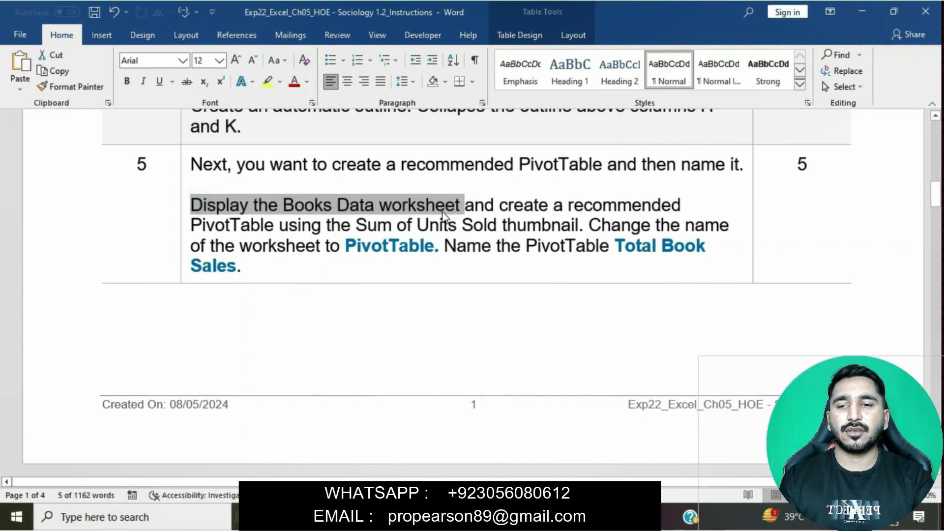
Display the Books Data worksheet in Excel and check the recommended PivotTable instruction of step 5 in Word.
{"action": "left_click", "coordinate": [573, 517]}
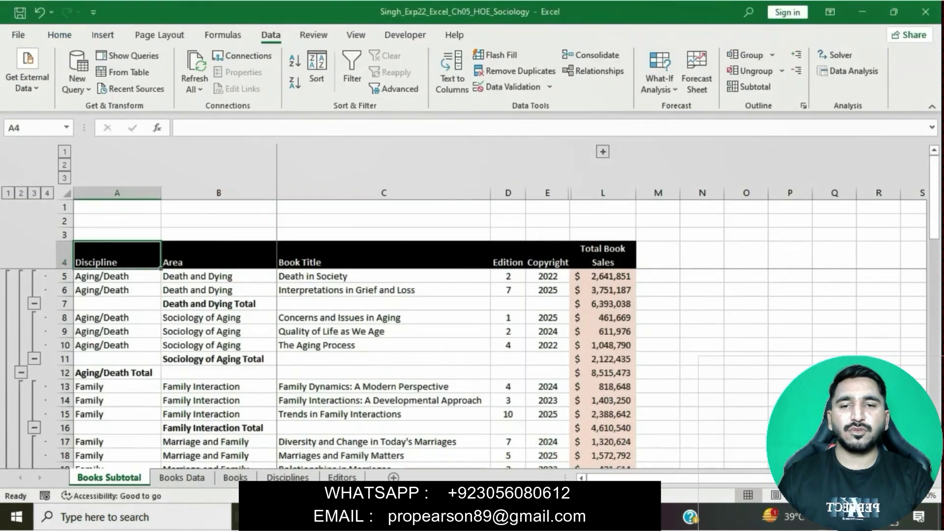
{"action": "left_click", "coordinate": [186, 476]}
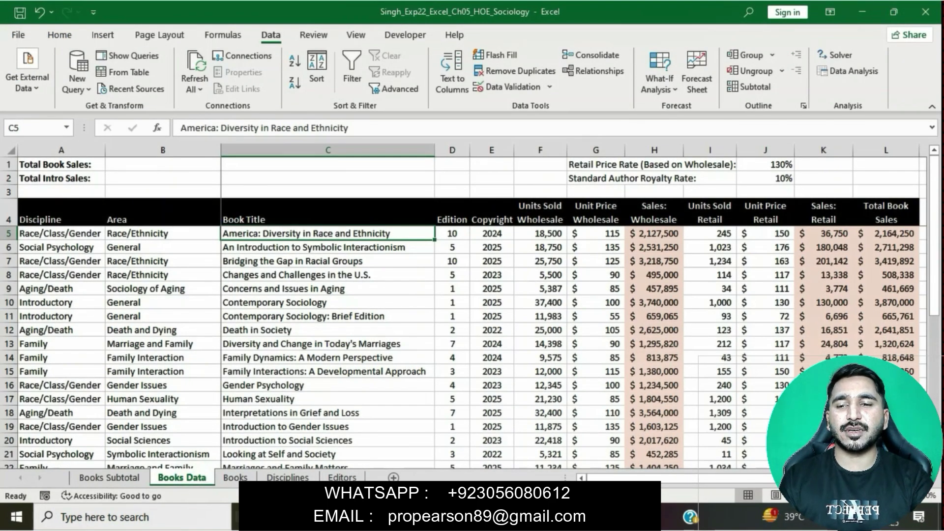
{"action": "left_click", "coordinate": [541, 517]}
{"action": "left_click_drag", "start_coordinate": [466, 205], "coordinate": [589, 225]}
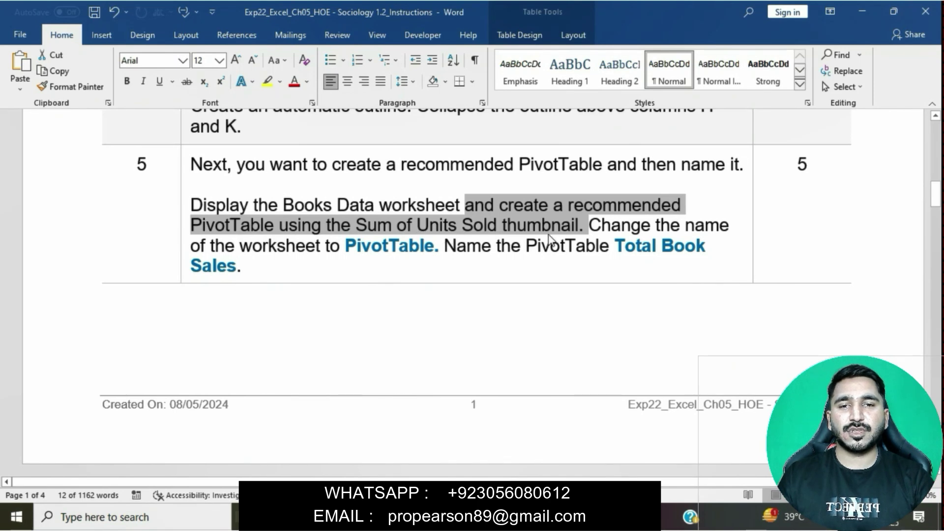
Switch to Excel and create a recommended PivotTable from the Books Data using the Sum of Units Sold Wholesale by Discipline thumbnail.
{"action": "key", "text": "alt+Tab"}
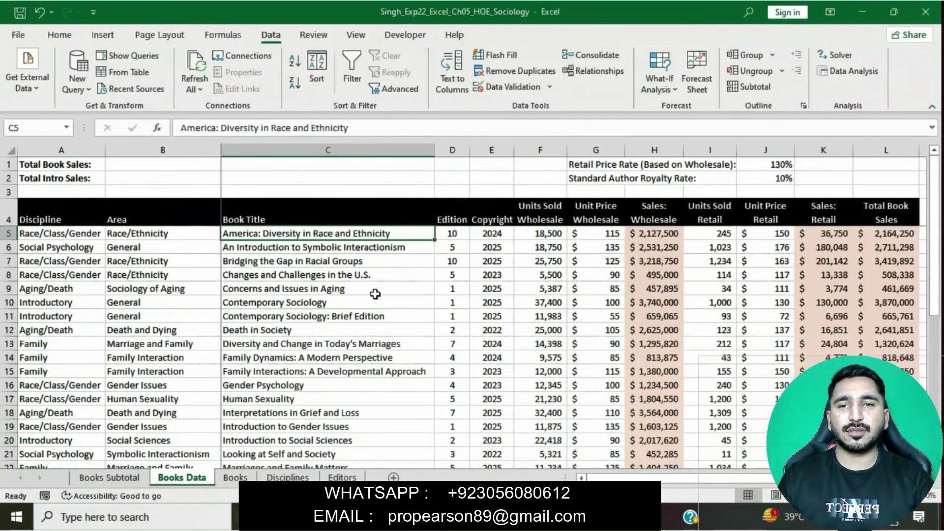
{"action": "left_click", "coordinate": [111, 38]}
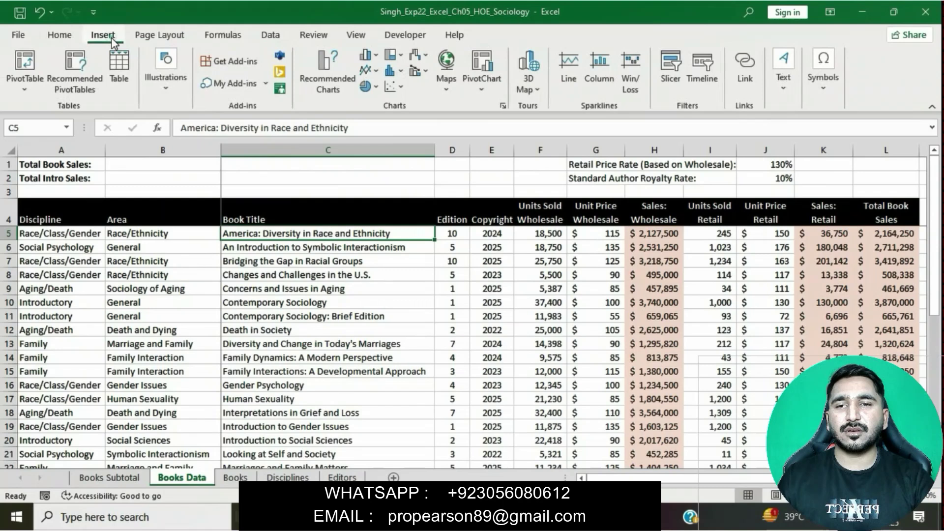
{"action": "left_click", "coordinate": [87, 66]}
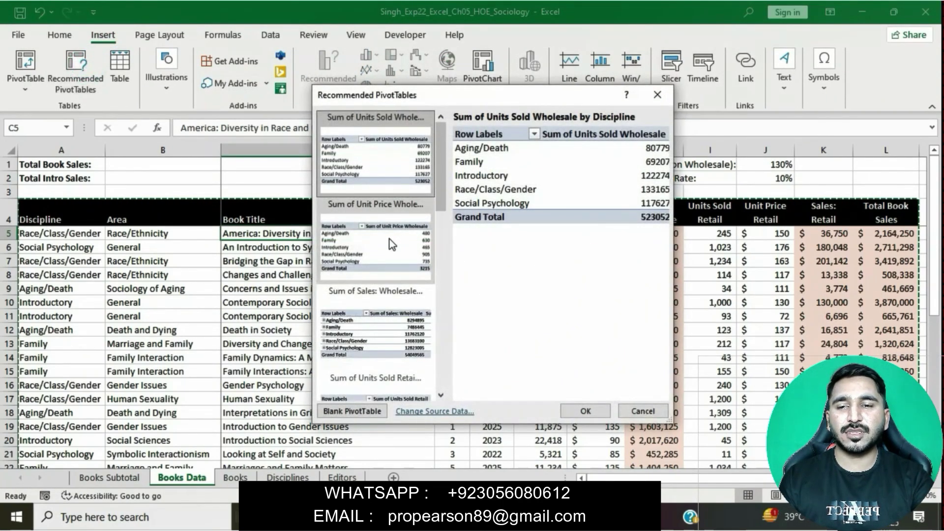
{"action": "left_click", "coordinate": [390, 239]}
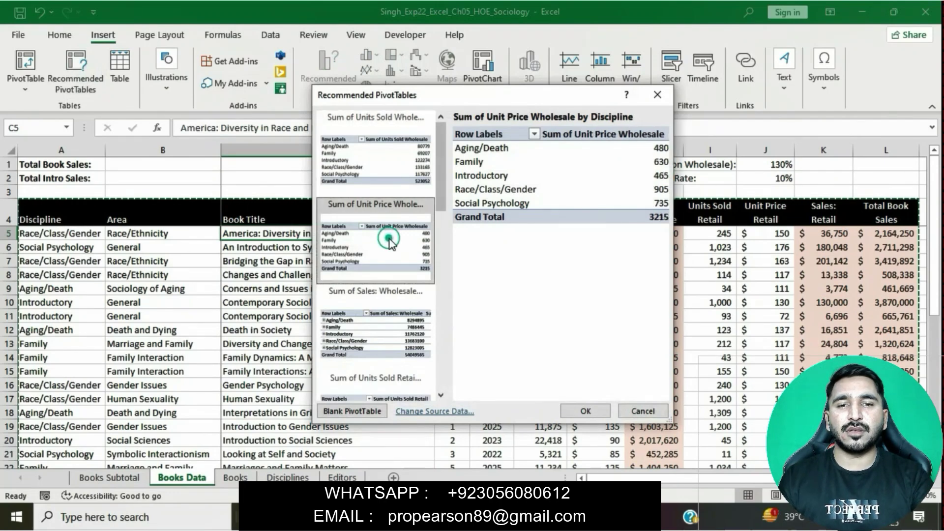
{"action": "left_click", "coordinate": [382, 321]}
{"action": "scroll", "coordinate": [379, 315], "scroll_direction": "down", "scroll_amount": 5}
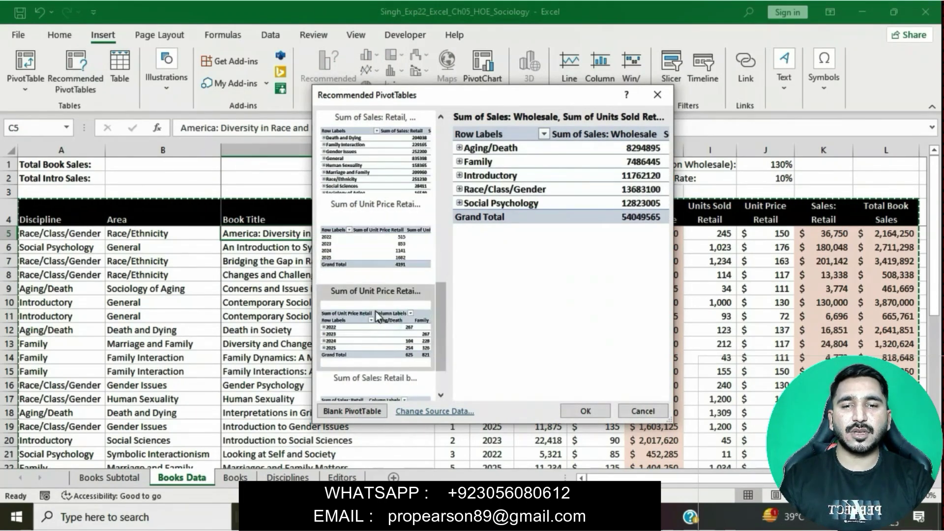
{"action": "left_click", "coordinate": [374, 311]}
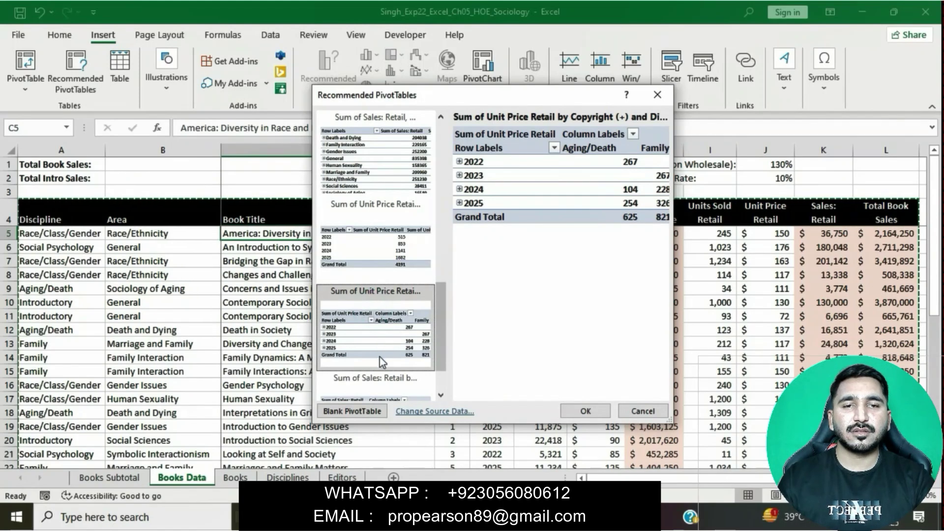
{"action": "scroll", "coordinate": [371, 319], "scroll_direction": "down", "scroll_amount": 2}
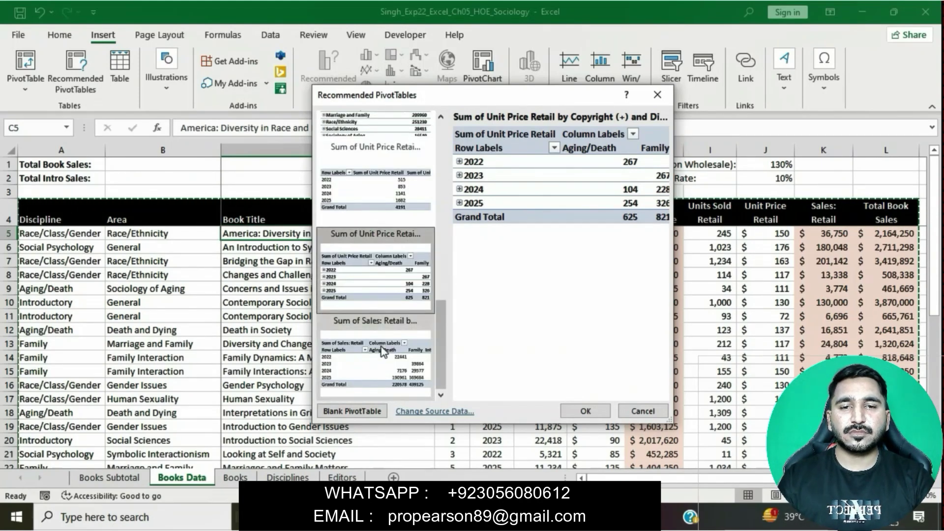
{"action": "scroll", "coordinate": [381, 346], "scroll_direction": "up", "scroll_amount": 5}
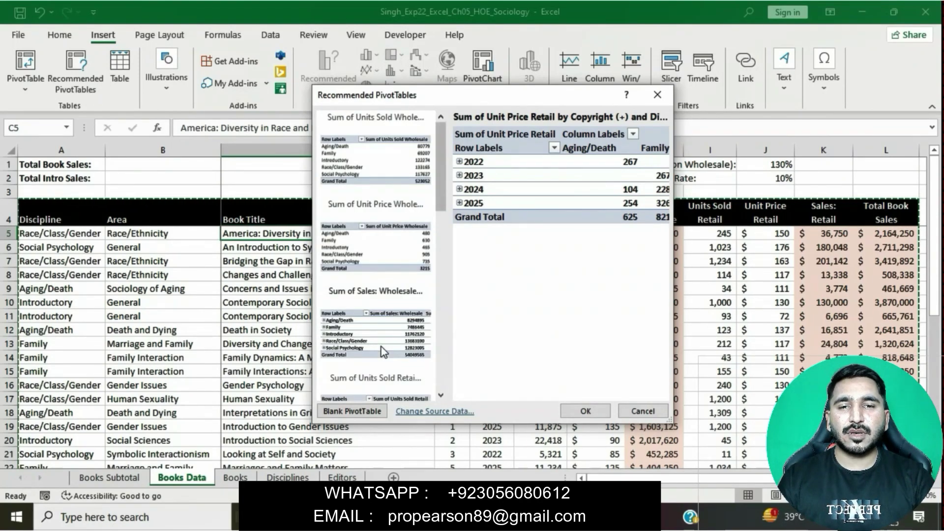
{"action": "left_click", "coordinate": [397, 156]}
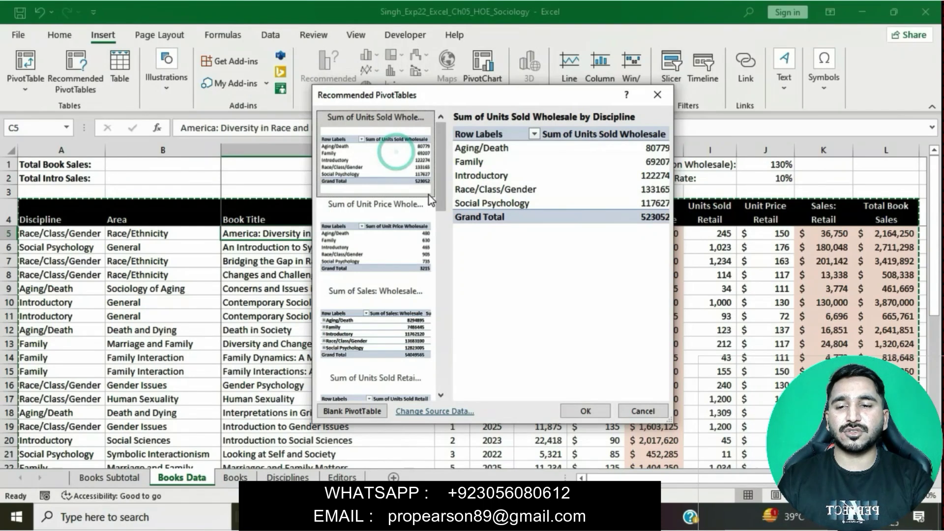
{"action": "left_click", "coordinate": [585, 411]}
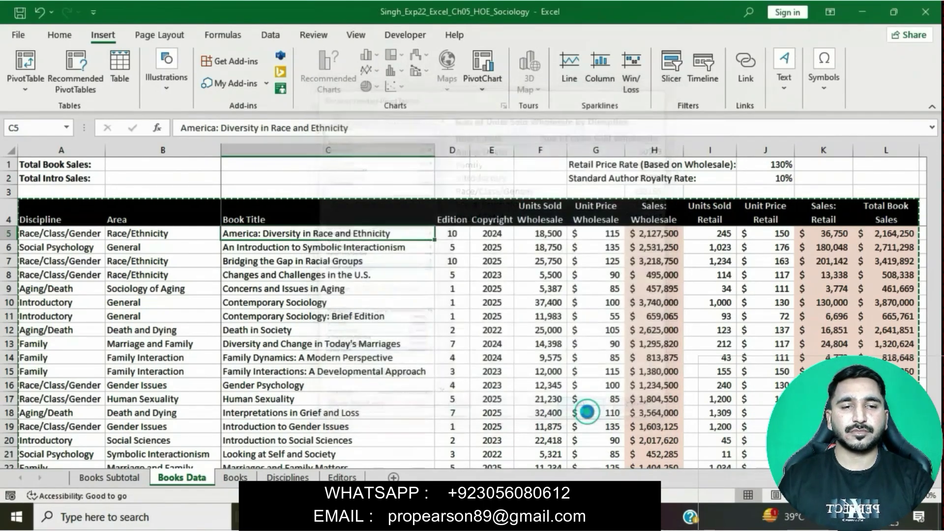
Check the required worksheet name in Word's step 5 and rename the new PivotTable worksheet in Excel as PivotTable.
{"action": "key", "text": "alt+Tab"}
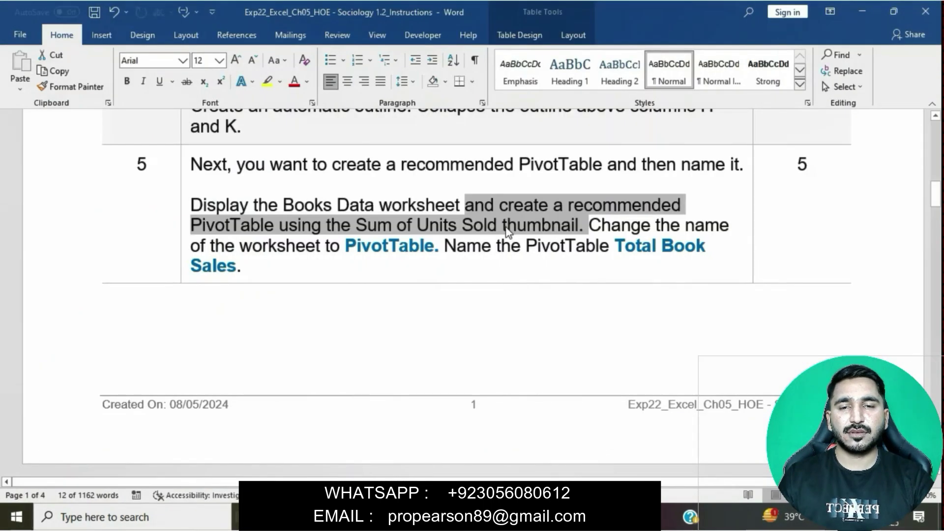
{"action": "left_click", "coordinate": [610, 223]}
{"action": "left_click_drag", "start_coordinate": [345, 246], "coordinate": [433, 252]}
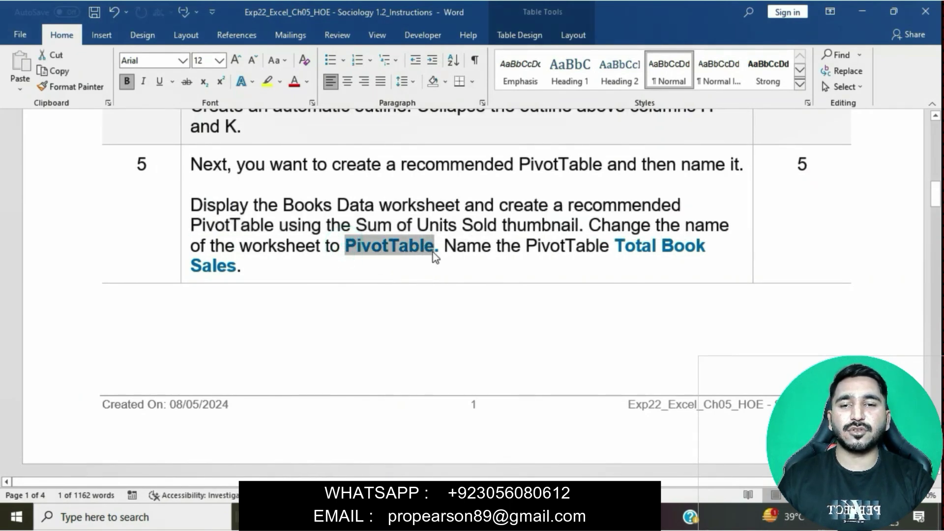
{"action": "key", "text": "alt+Tab"}
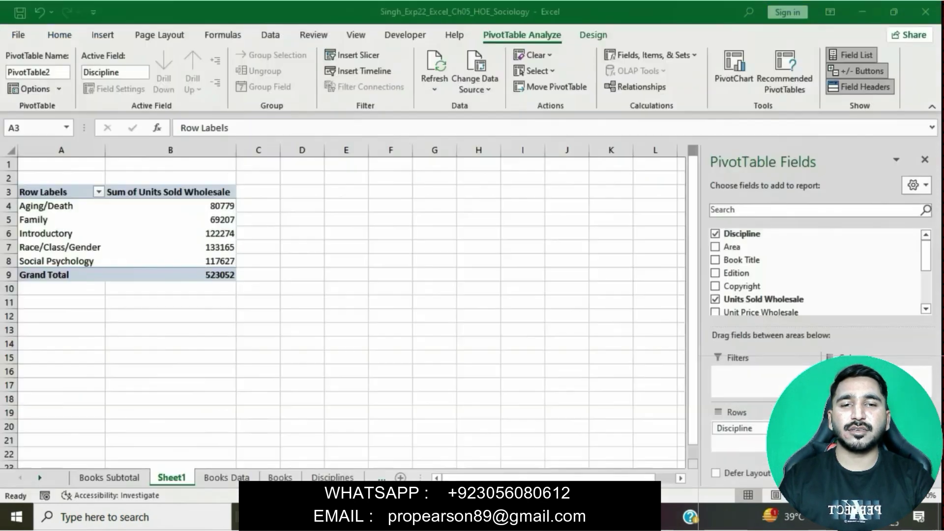
{"action": "right_click", "coordinate": [175, 476]}
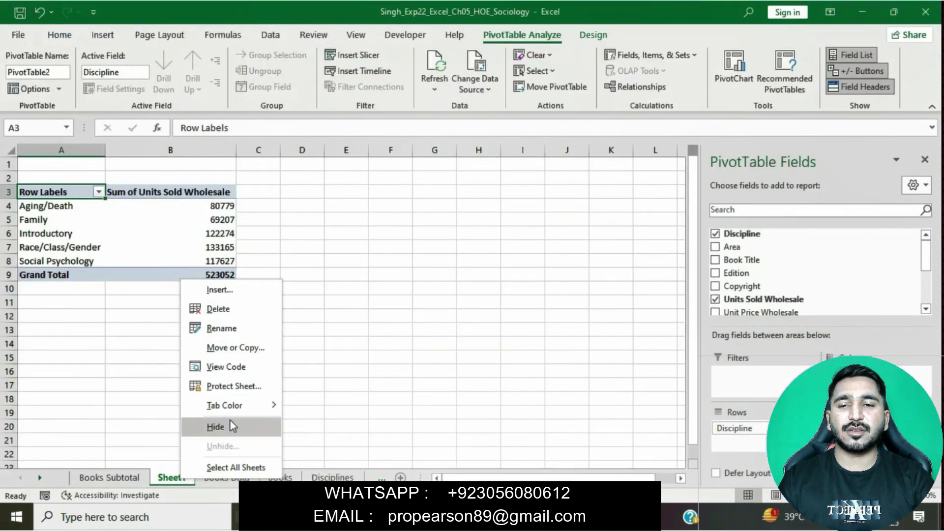
{"action": "left_click", "coordinate": [232, 328]}
{"action": "type", "text": "PivotTable"}
{"action": "left_click", "coordinate": [231, 327]}
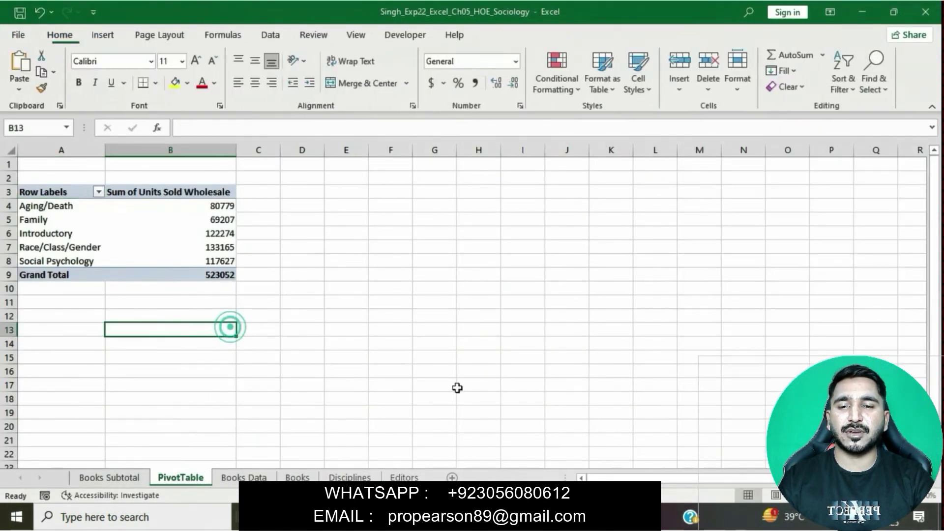
Copy the name Total Book Sales from step 5 in Word and paste it as the PivotTable's name in Excel.
{"action": "key", "text": "alt+Tab"}
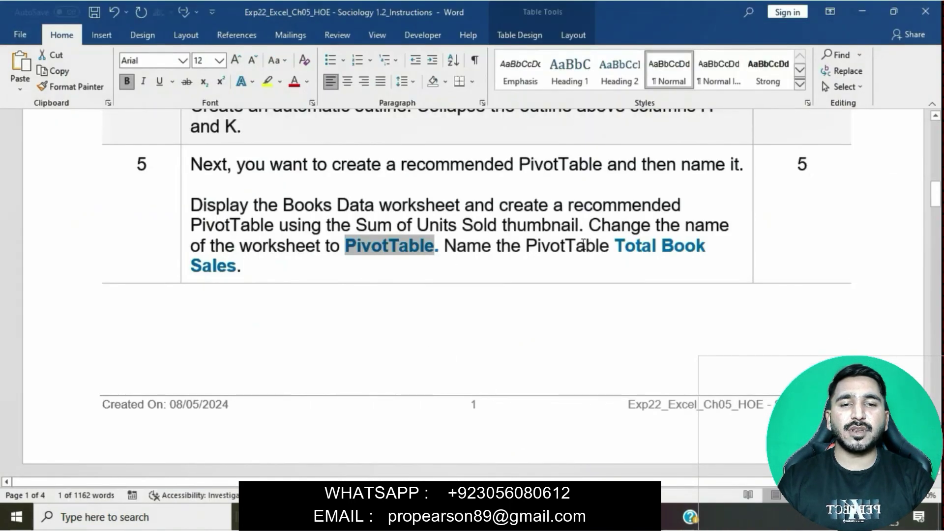
{"action": "left_click_drag", "start_coordinate": [616, 245], "coordinate": [248, 261]}
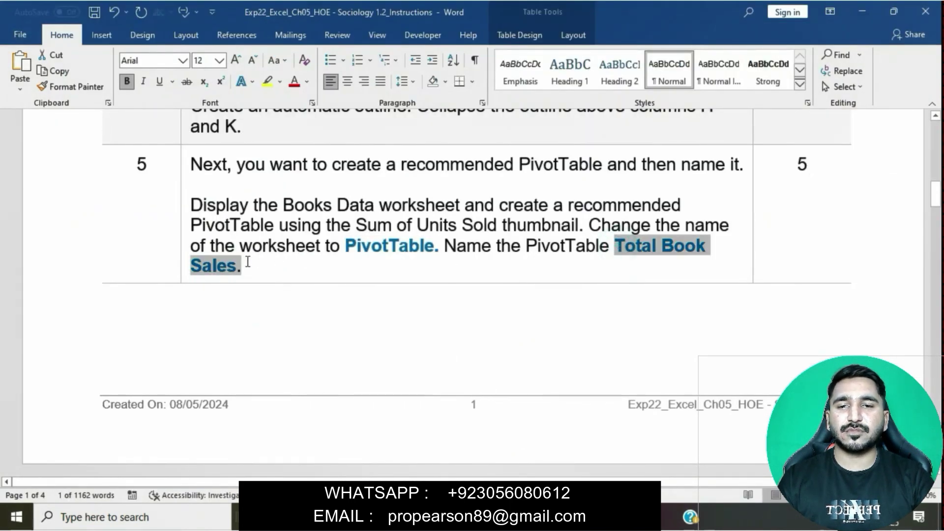
{"action": "key", "text": "ctrl+c"}
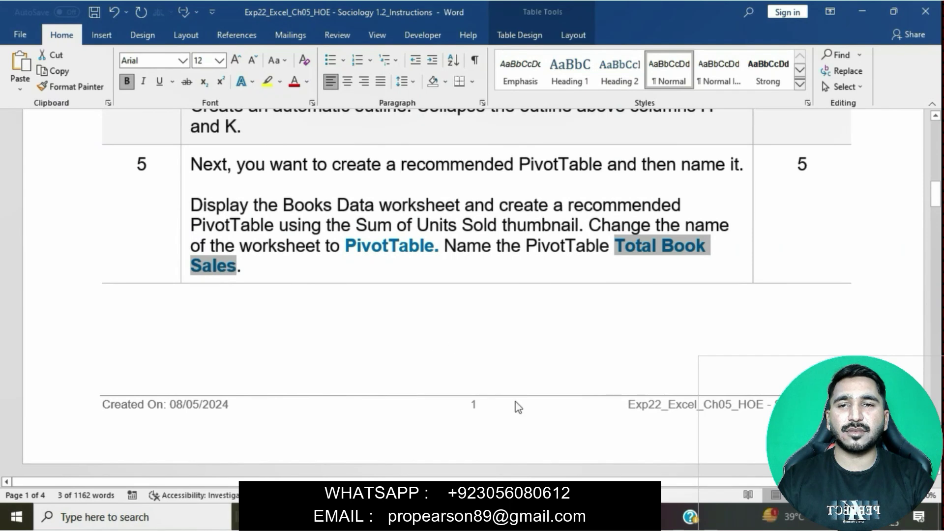
{"action": "key", "text": "alt+Tab"}
{"action": "left_click", "coordinate": [197, 206]}
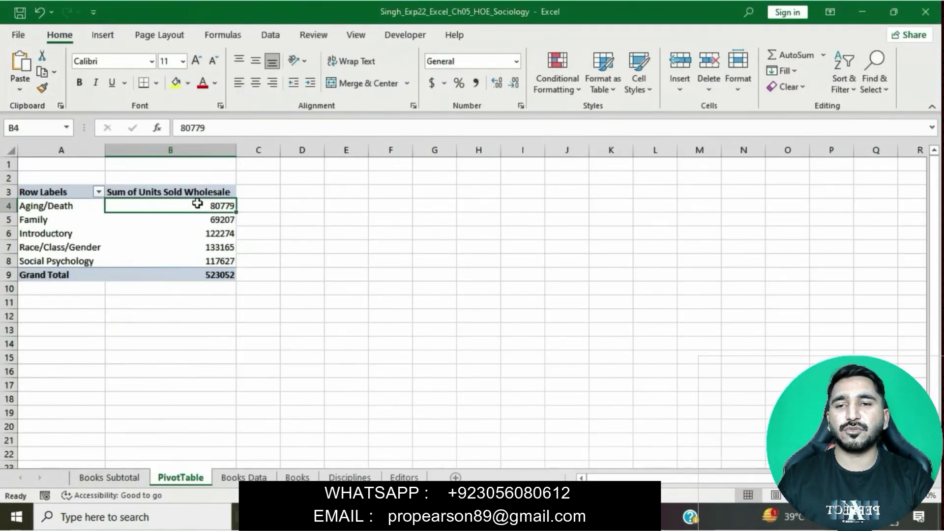
{"action": "left_click", "coordinate": [549, 35]}
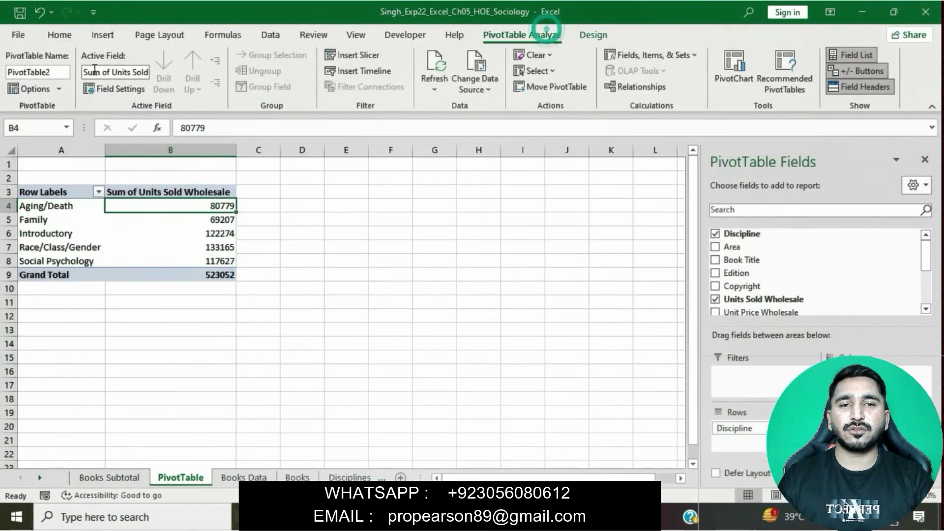
{"action": "left_click", "coordinate": [60, 72]}
{"action": "key", "text": "ctrl+v"}
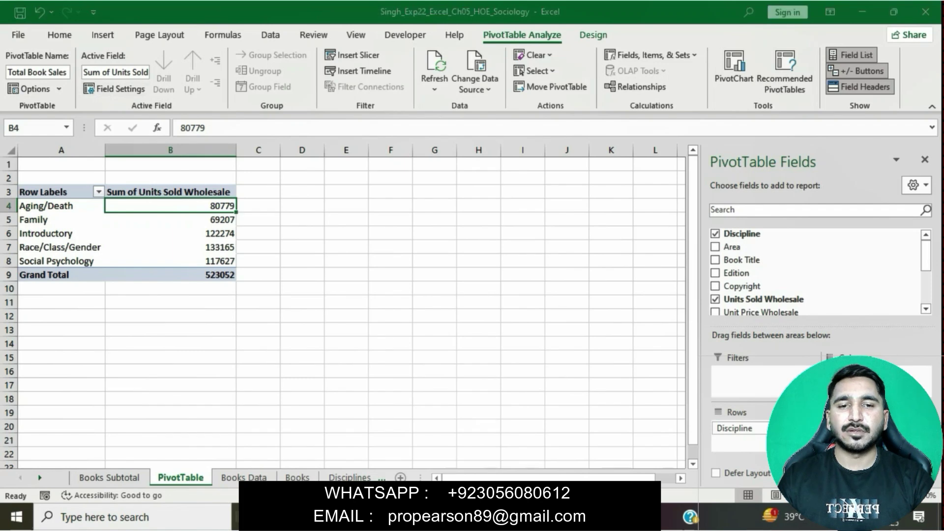
Read step 6 in Word about placing the Discipline, Total Book Sales and Copyright fields, comparing it with the PivotTable's field areas in Excel.
{"action": "key", "text": "alt+Tab"}
{"action": "left_click", "coordinate": [495, 349]}
{"action": "scroll", "coordinate": [490, 349], "scroll_direction": "down", "scroll_amount": 8}
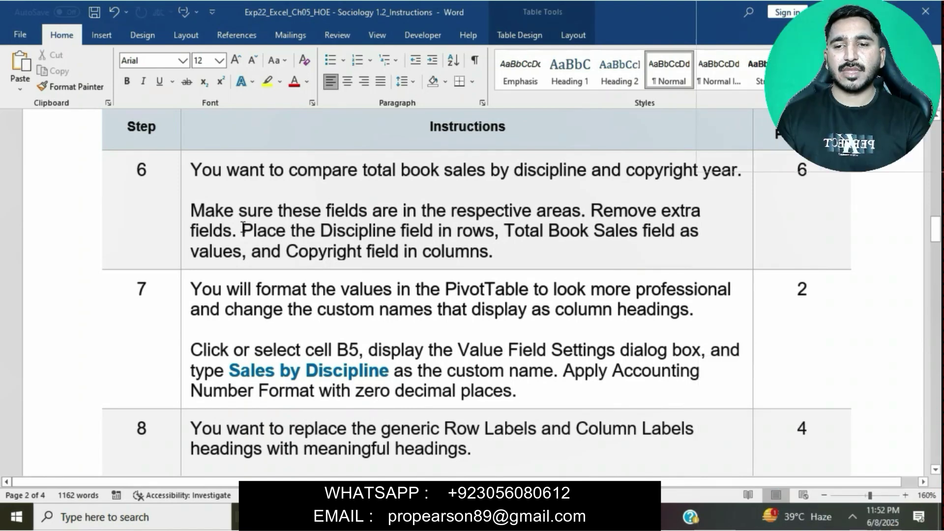
{"action": "left_click_drag", "start_coordinate": [241, 227], "coordinate": [522, 275]}
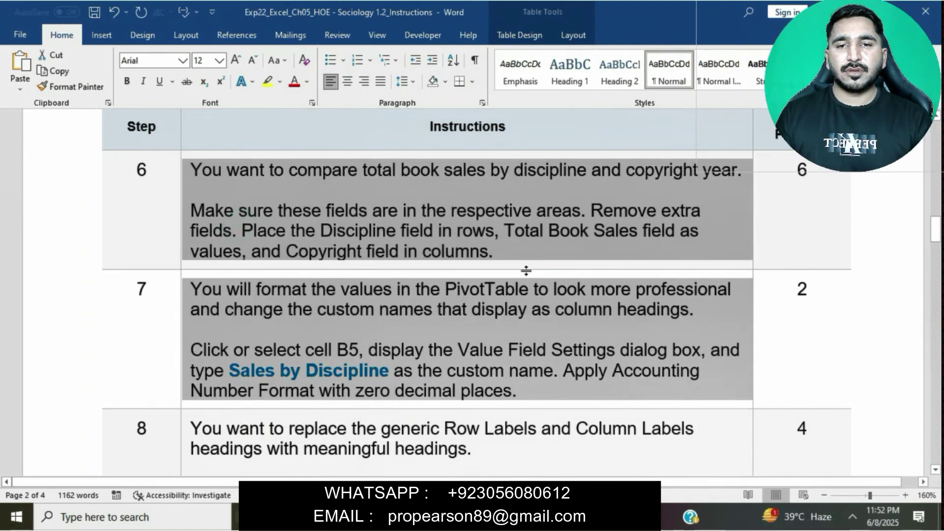
{"action": "left_click", "coordinate": [504, 246]}
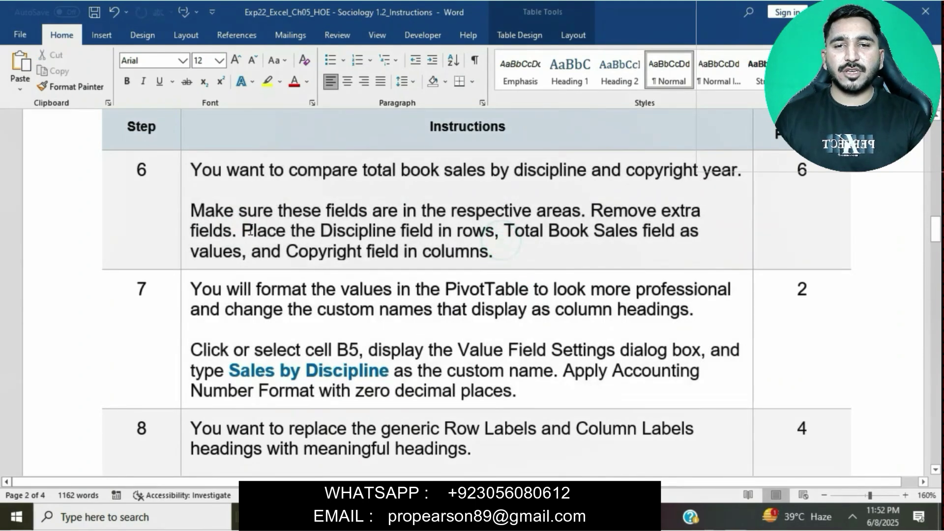
{"action": "left_click_drag", "start_coordinate": [242, 229], "coordinate": [494, 253]}
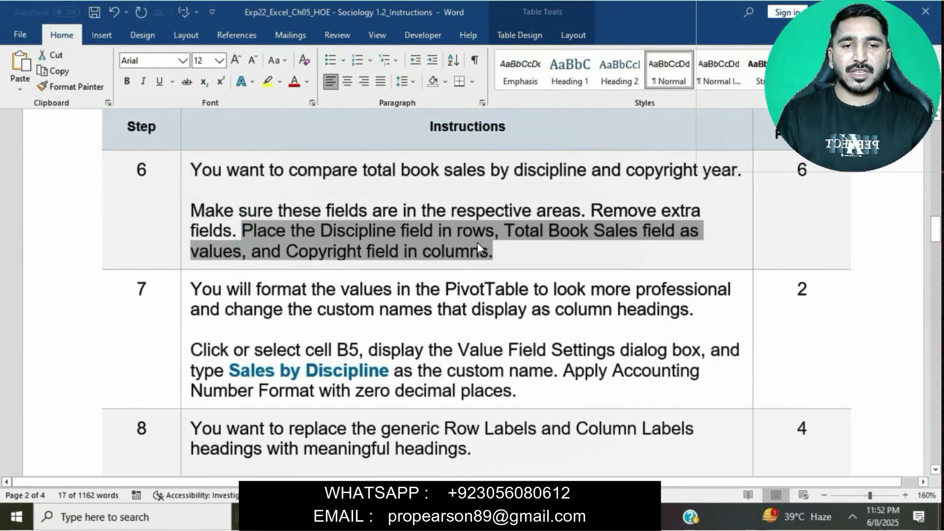
{"action": "key", "text": "alt+Tab"}
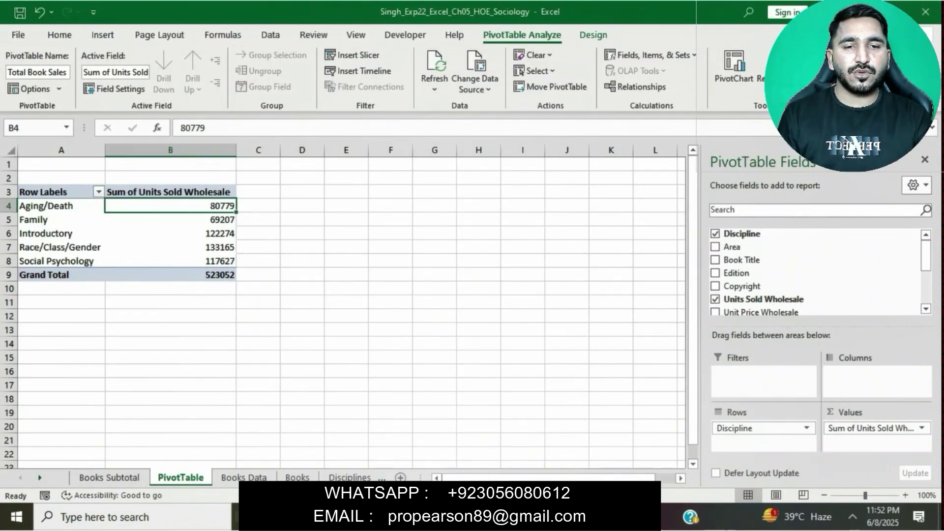
{"action": "key", "text": "alt+Tab"}
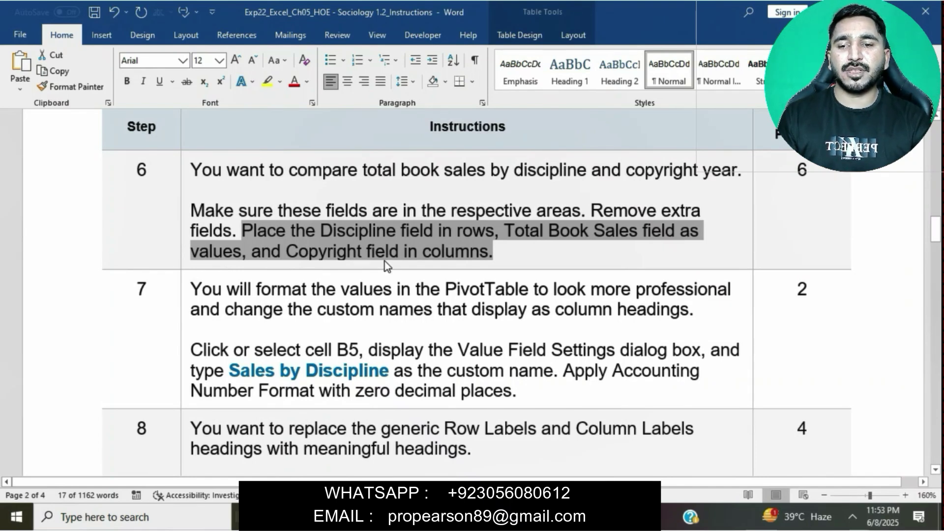
{"action": "key", "text": "alt+Tab"}
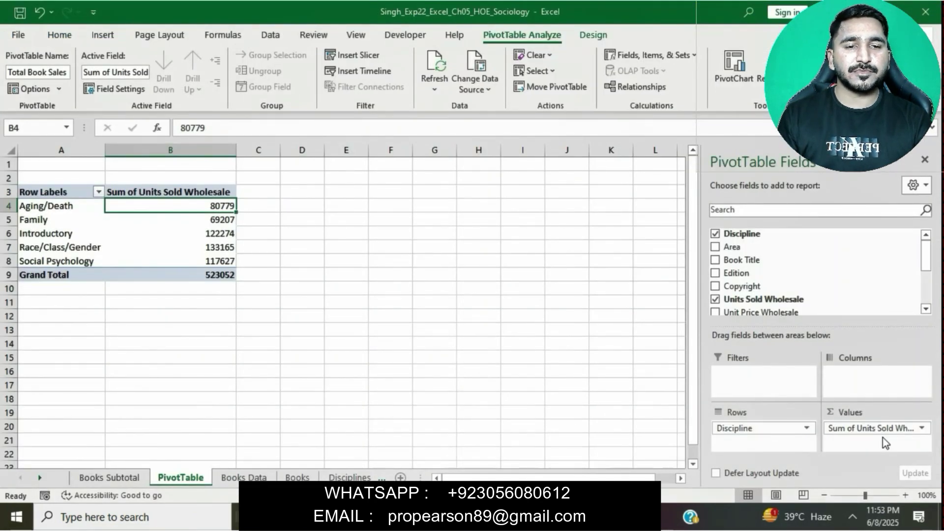
{"action": "key", "text": "alt+Tab"}
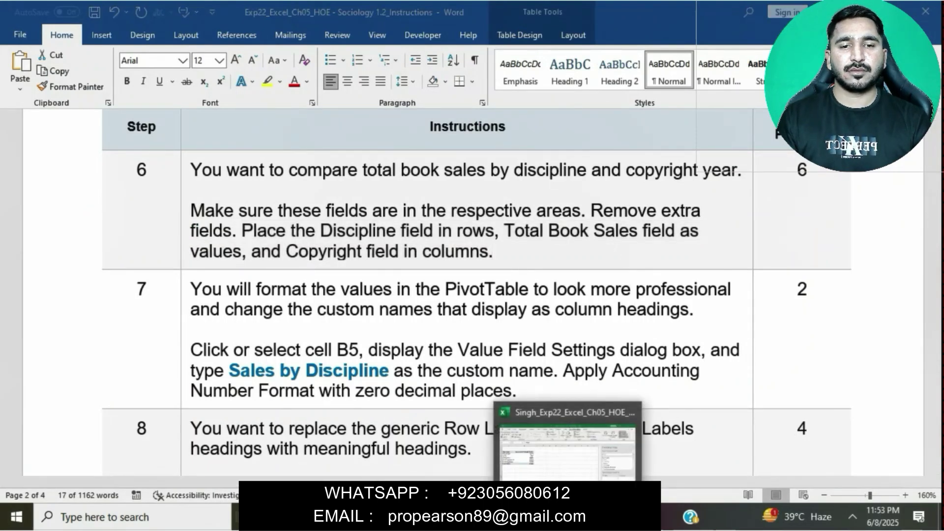
Switch to Excel and add the Total Book Sales field to the PivotTable's values below the units sold field.
{"action": "left_click", "coordinate": [569, 517]}
{"action": "left_click", "coordinate": [925, 309]}
{"action": "left_click", "coordinate": [925, 308]}
{"action": "left_click", "coordinate": [926, 309]}
{"action": "left_click", "coordinate": [925, 309]}
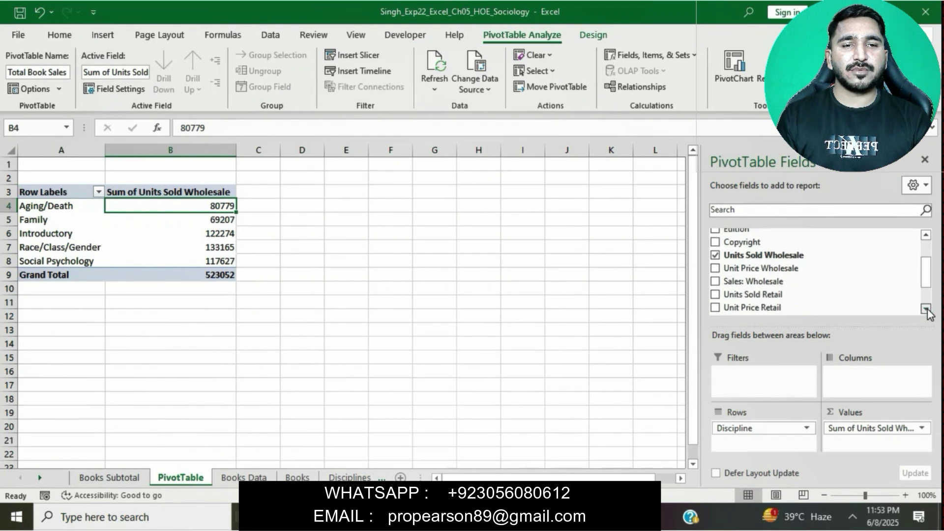
{"action": "left_click", "coordinate": [925, 309]}
{"action": "left_click", "coordinate": [926, 309]}
{"action": "left_click", "coordinate": [925, 309]}
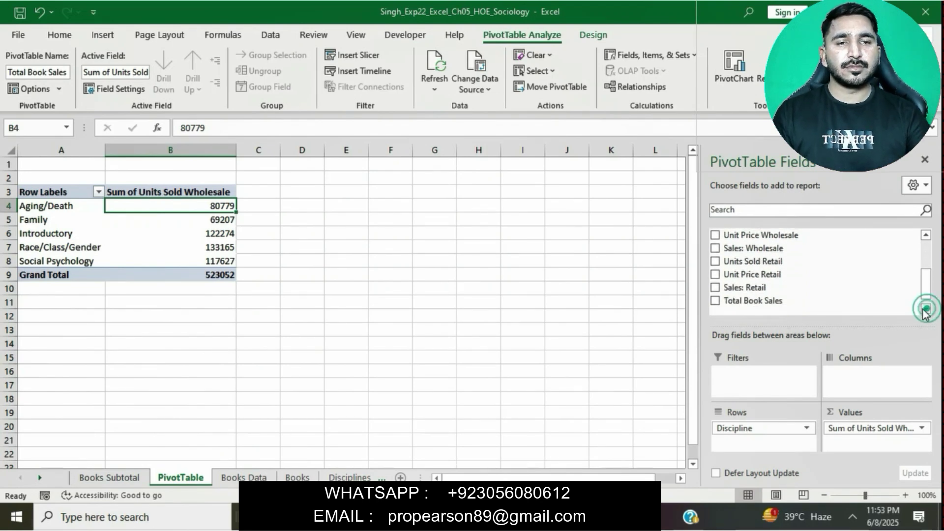
{"action": "left_click_drag", "start_coordinate": [787, 302], "coordinate": [868, 444]}
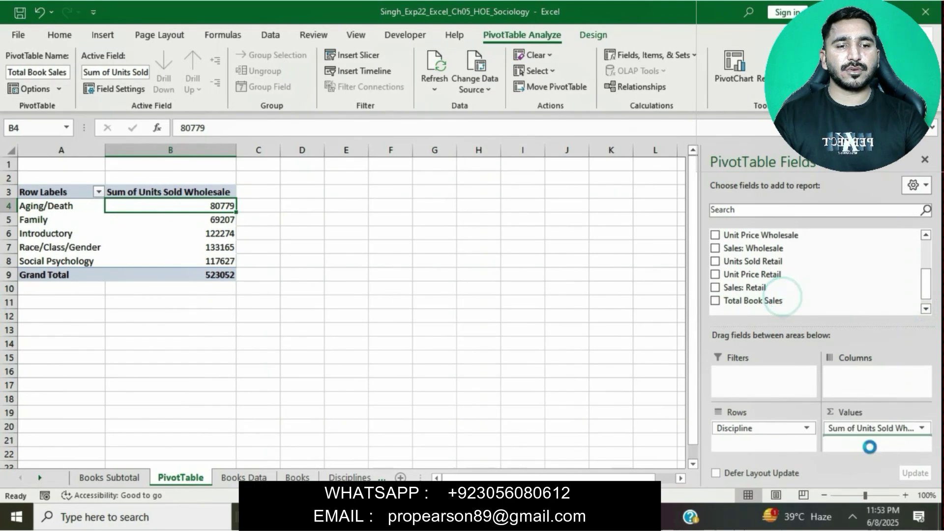
Remove the Sum of Units Sold Wholesale field from the PivotTable's values and place the Copyright field in the columns.
{"action": "left_click", "coordinate": [921, 427]}
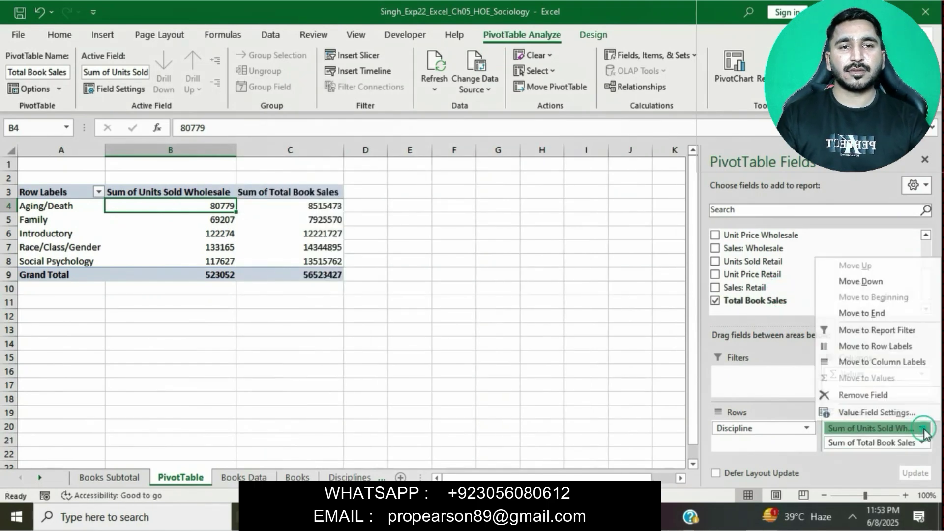
{"action": "left_click", "coordinate": [880, 396]}
{"action": "scroll", "coordinate": [740, 271], "scroll_direction": "up", "scroll_amount": 3}
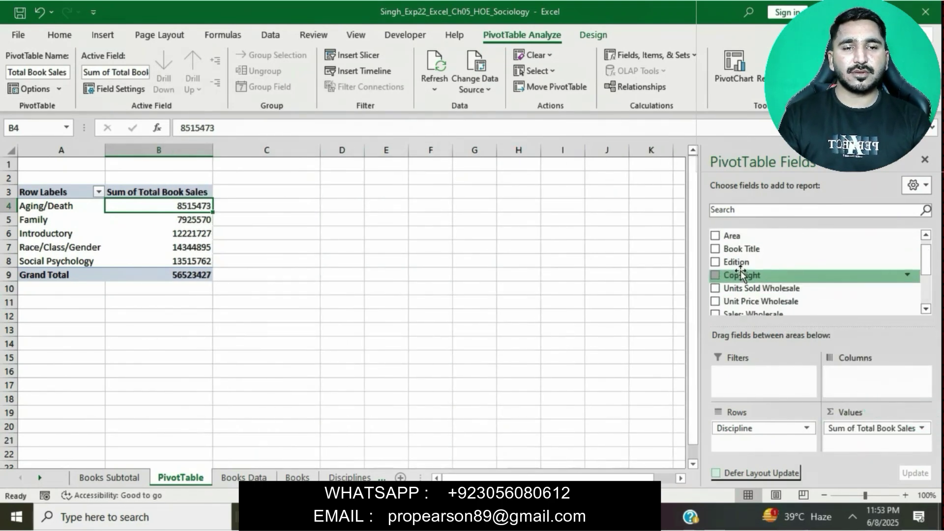
{"action": "left_click_drag", "start_coordinate": [741, 286], "coordinate": [858, 384]}
Read the start of step 7 in the Word instructions and select cell B5 of the PivotTable in Excel.
{"action": "key", "text": "alt+Tab"}
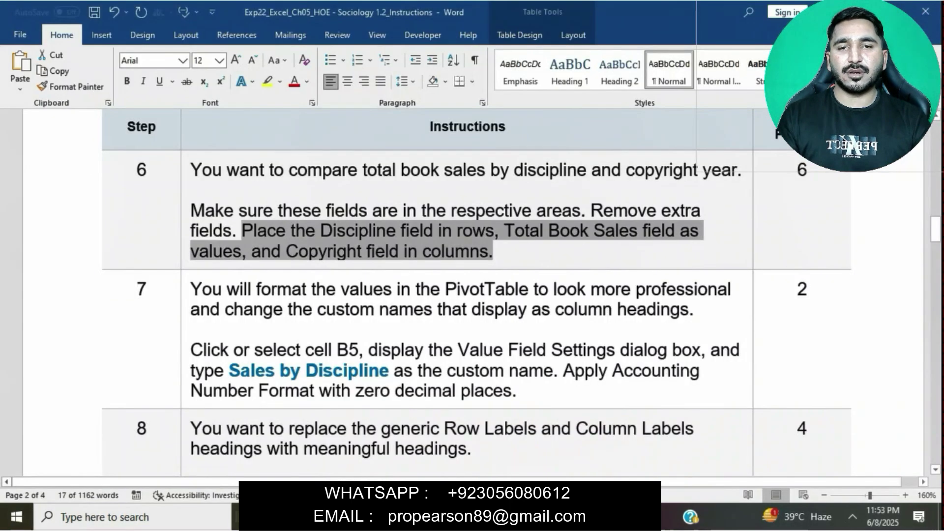
{"action": "left_click", "coordinate": [477, 272]}
{"action": "scroll", "coordinate": [459, 268], "scroll_direction": "down", "scroll_amount": 4}
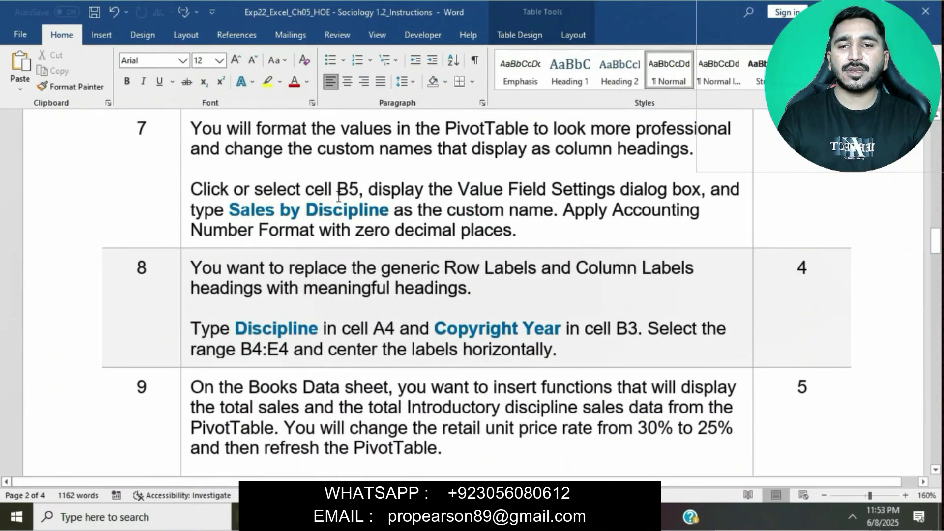
{"action": "left_click_drag", "start_coordinate": [192, 189], "coordinate": [360, 189]}
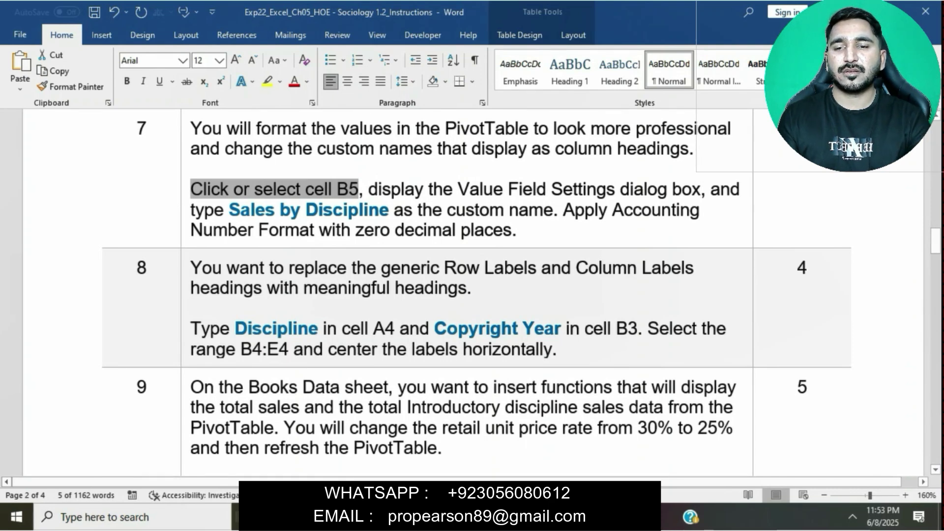
{"action": "left_click", "coordinate": [533, 517]}
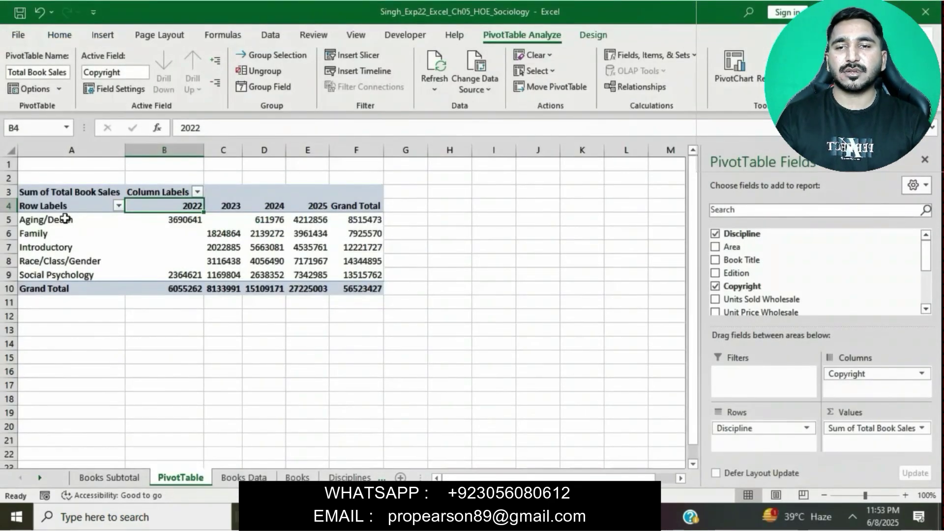
{"action": "left_click", "coordinate": [65, 219]}
{"action": "left_click", "coordinate": [511, 517]}
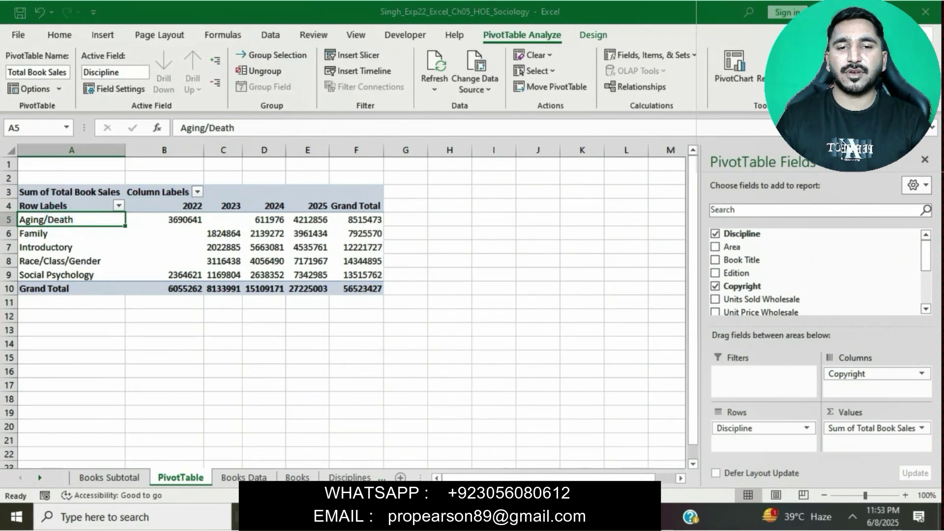
{"action": "left_click", "coordinate": [533, 517]}
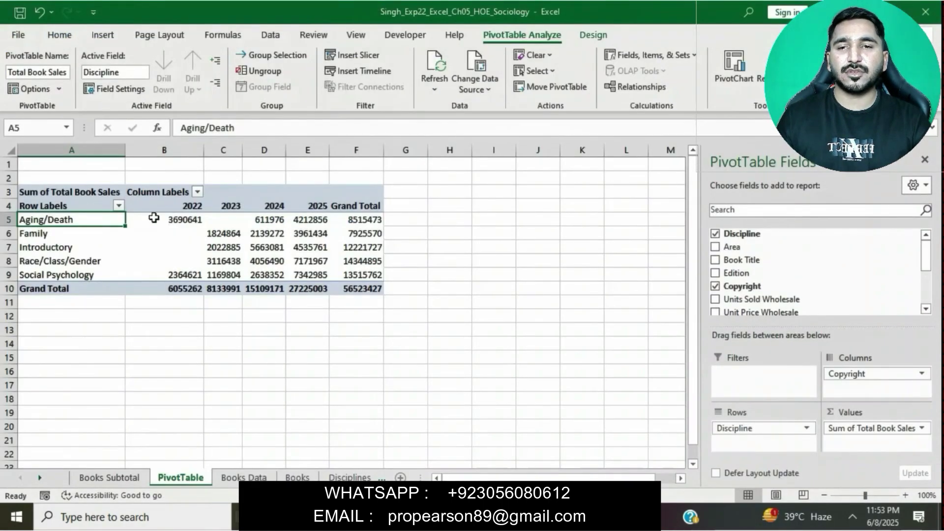
{"action": "left_click", "coordinate": [155, 217]}
Copy Sales by Discipline from step 7 in Word and paste it as the custom name in Excel's Value Field Settings for cell B5.
{"action": "left_click", "coordinate": [512, 517]}
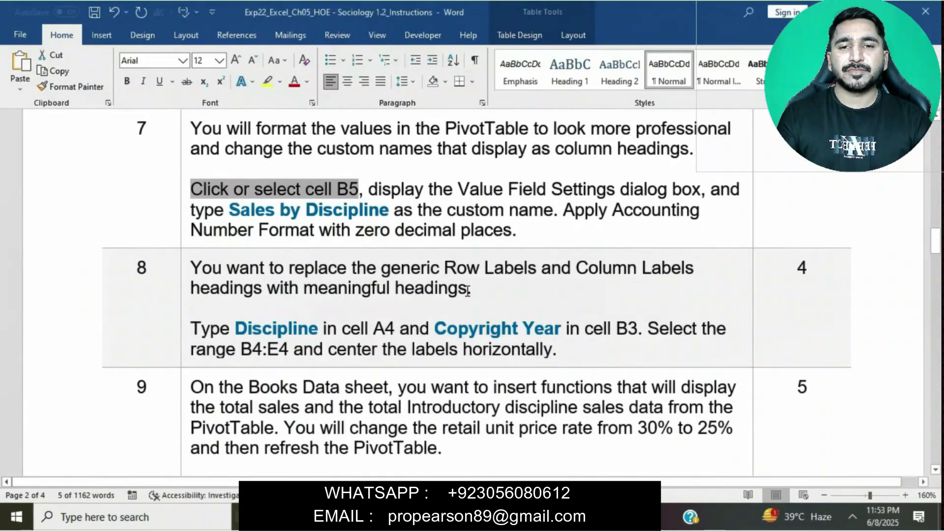
{"action": "left_click_drag", "start_coordinate": [370, 192], "coordinate": [681, 199]}
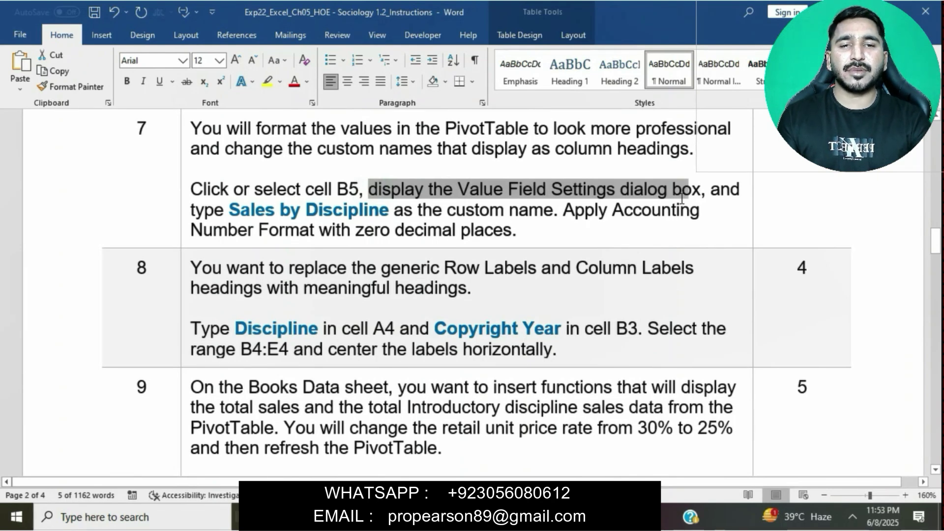
{"action": "left_click_drag", "start_coordinate": [681, 199], "coordinate": [693, 198]}
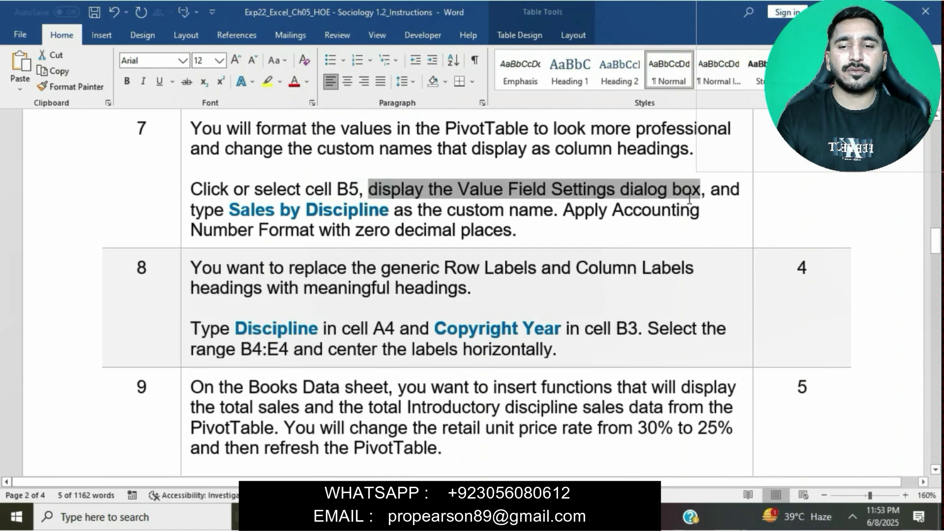
{"action": "left_click_drag", "start_coordinate": [231, 209], "coordinate": [391, 210]}
{"action": "key", "text": "ctrl+c"}
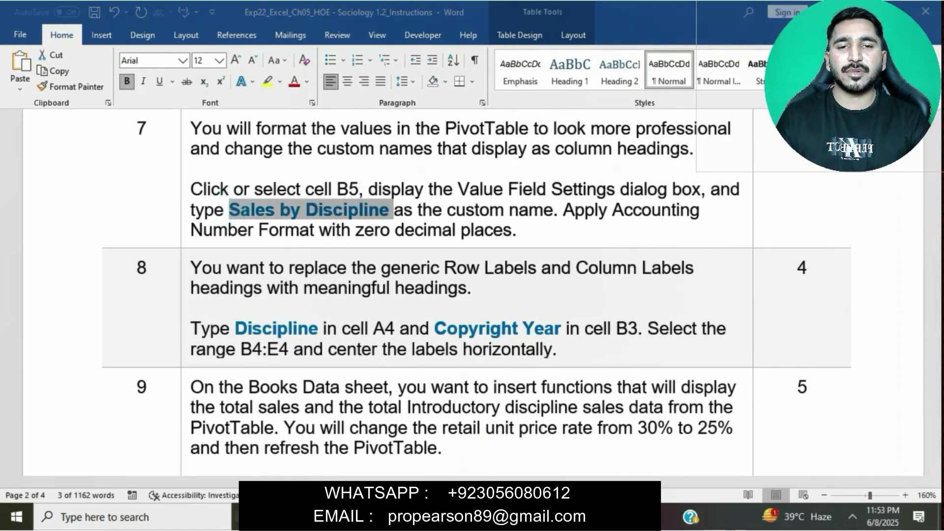
{"action": "key", "text": "alt+Tab"}
{"action": "left_click", "coordinate": [119, 90]}
{"action": "key", "text": "ctrl+v"}
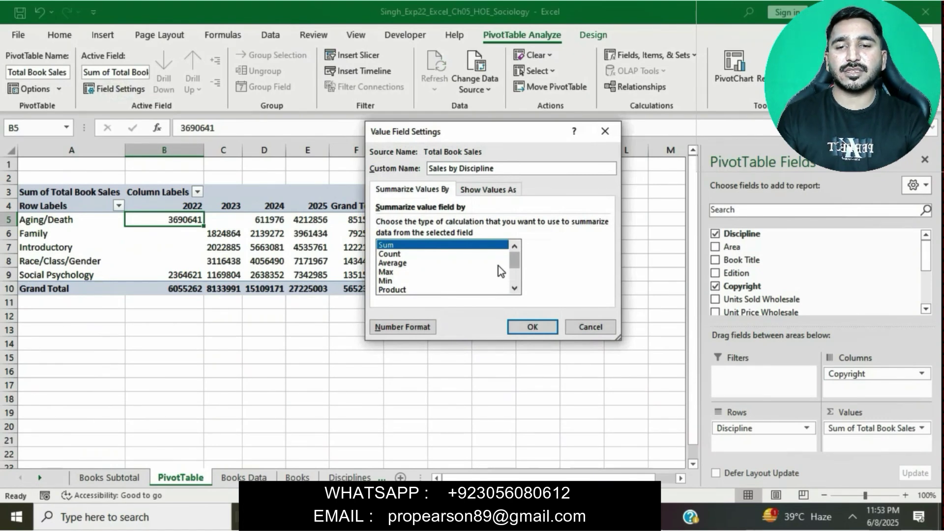
Check step 7's number format in Word and apply Accounting format with 0 decimal places to the Sales by Discipline values in Excel.
{"action": "key", "text": "alt+Tab"}
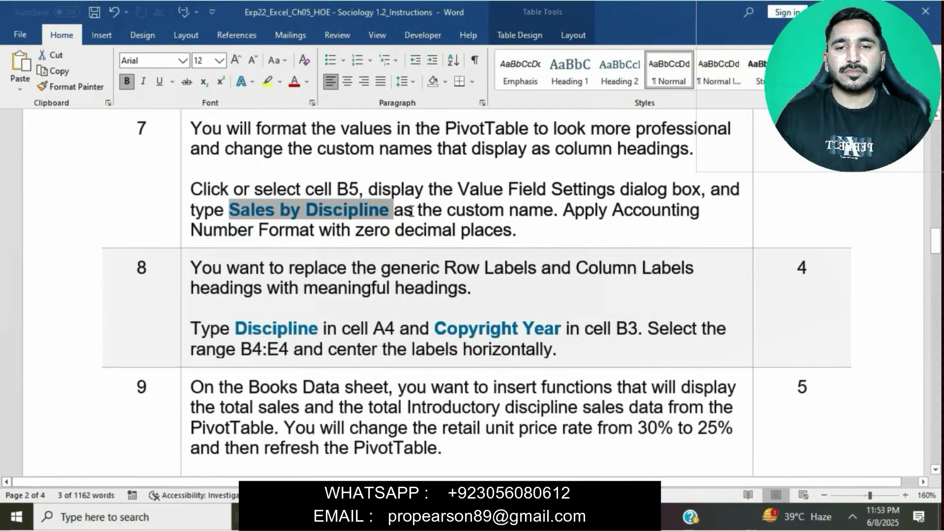
{"action": "left_click_drag", "start_coordinate": [564, 214], "coordinate": [517, 231]}
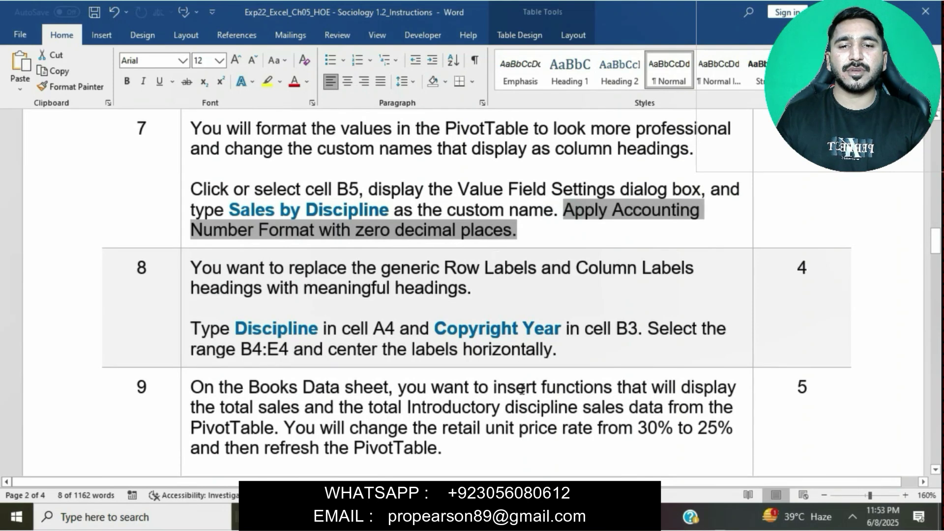
{"action": "key", "text": "alt+Tab"}
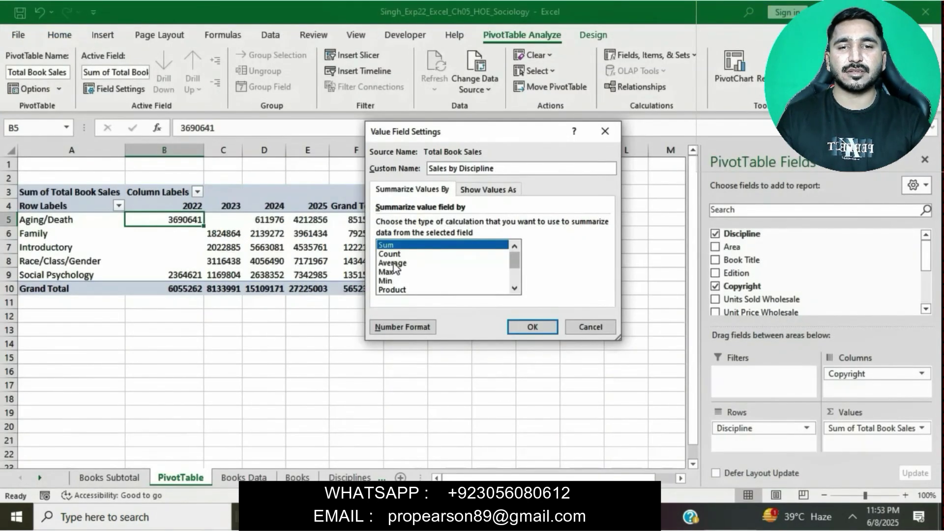
{"action": "left_click", "coordinate": [402, 325]}
{"action": "left_click", "coordinate": [350, 156]}
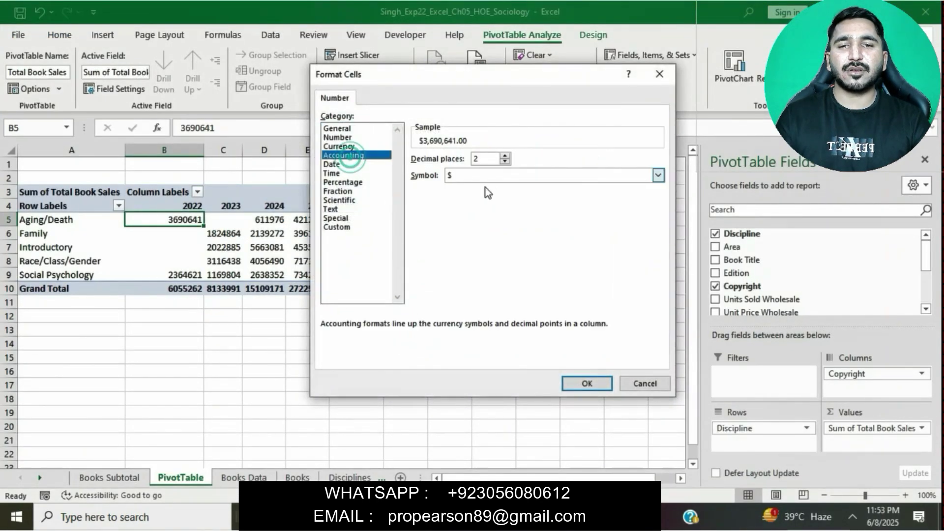
{"action": "left_click", "coordinate": [509, 161]}
{"action": "left_click", "coordinate": [509, 160]}
{"action": "left_click", "coordinate": [574, 388]}
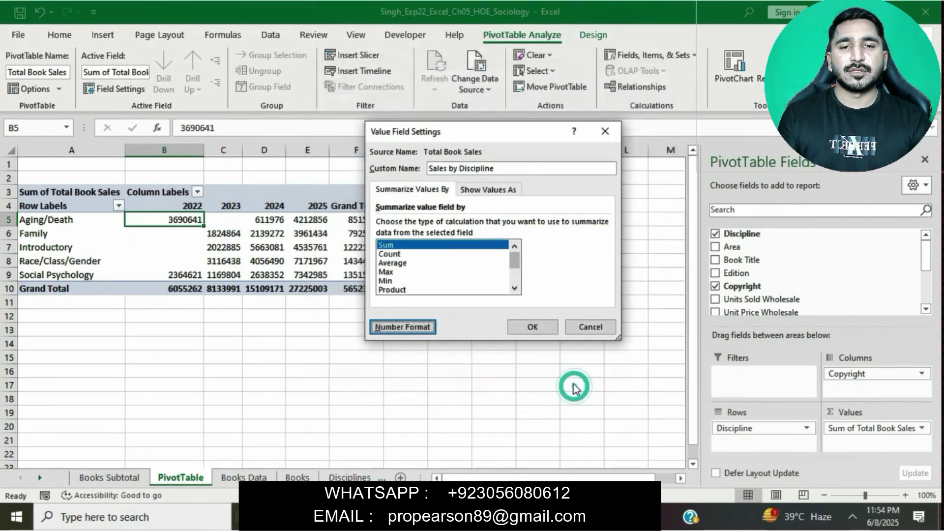
{"action": "left_click", "coordinate": [539, 331]}
Check step 8 in Word and replace the Row Labels heading in cell A4 of Excel's PivotTable with Discipline.
{"action": "key", "text": "alt+Tab"}
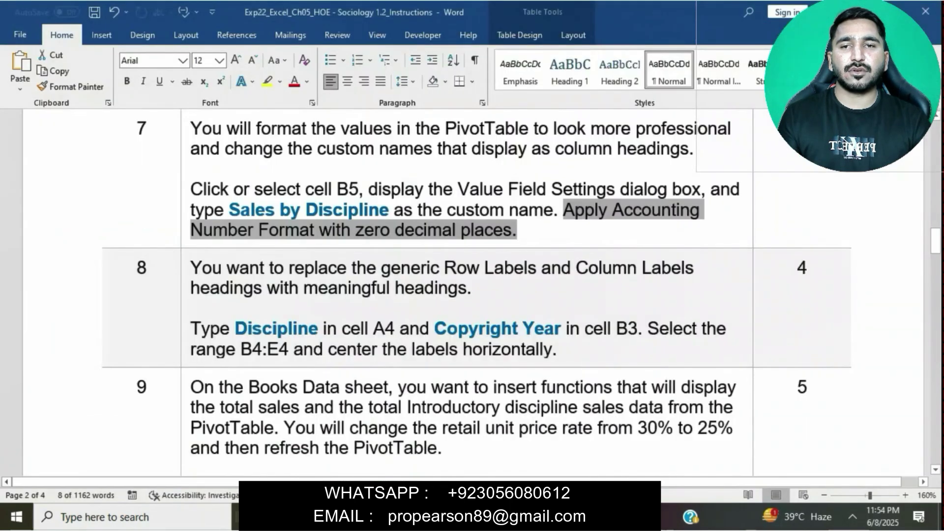
{"action": "left_click", "coordinate": [468, 256]}
{"action": "scroll", "coordinate": [468, 285], "scroll_direction": "down", "scroll_amount": 3}
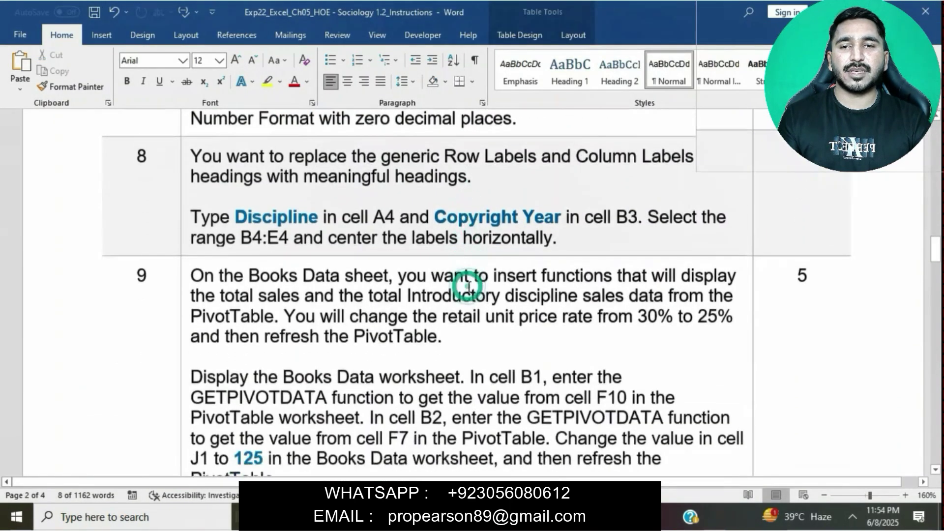
{"action": "left_click_drag", "start_coordinate": [235, 196], "coordinate": [318, 196]}
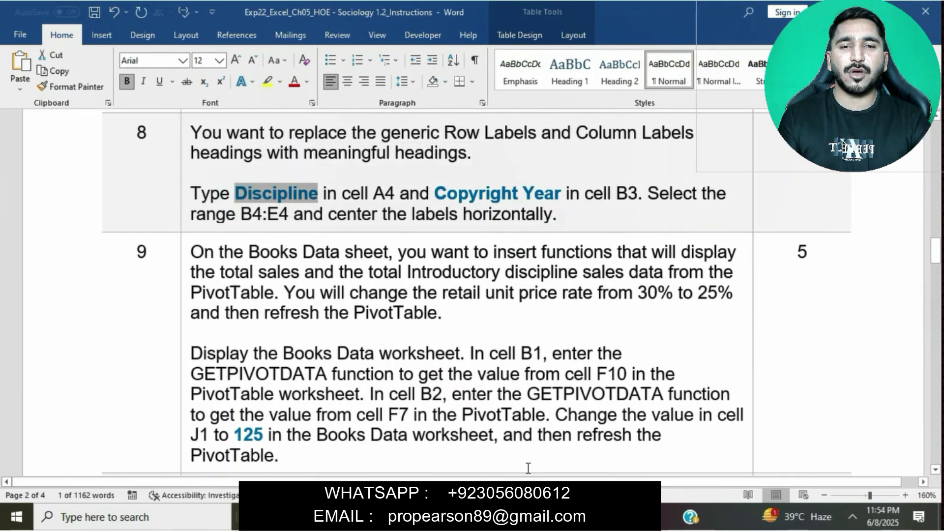
{"action": "key", "text": "alt+Tab"}
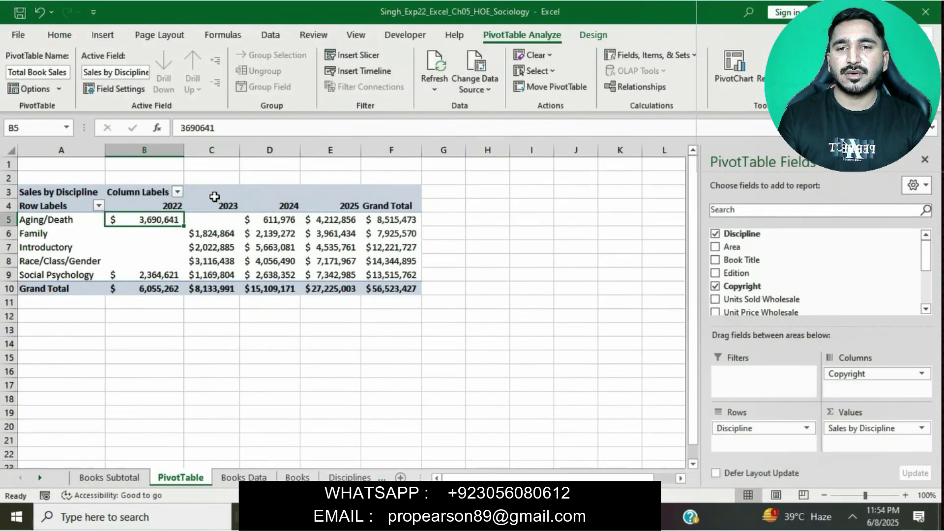
{"action": "left_click", "coordinate": [144, 205]}
{"action": "left_click", "coordinate": [226, 133]}
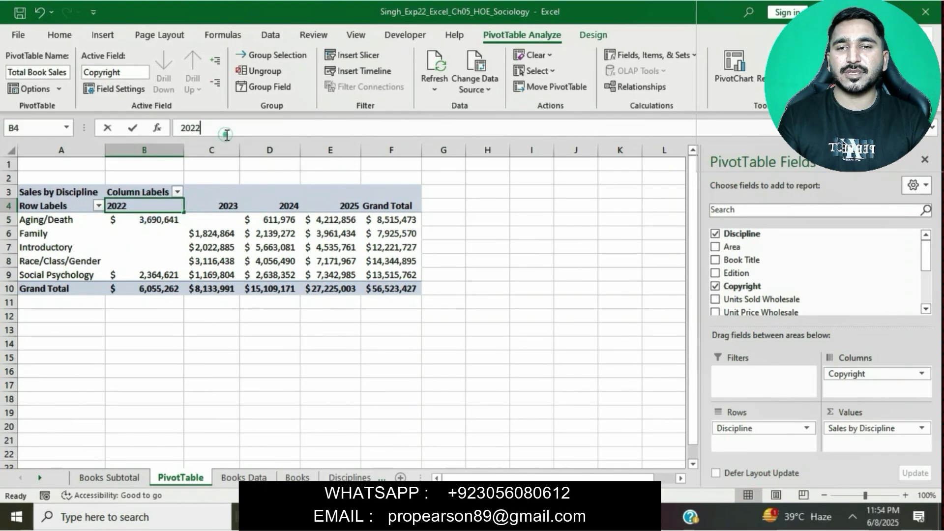
{"action": "left_click", "coordinate": [63, 206]}
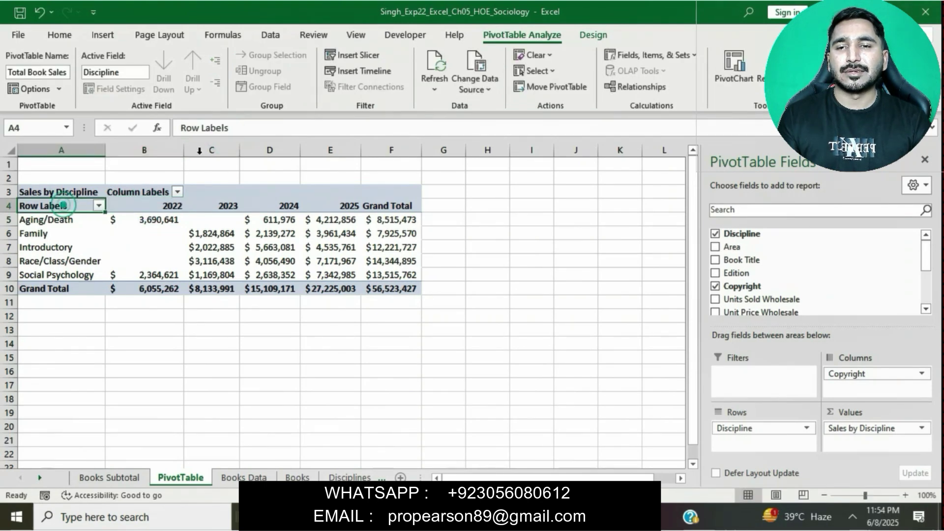
{"action": "left_click", "coordinate": [257, 126]}
{"action": "key", "text": "BackSpace"}
{"action": "key", "text": "BackSpace"}
{"action": "key", "text": "BackSpace"}
{"action": "key", "text": "BackSpace"}
{"action": "key", "text": "BackSpace"}
{"action": "key", "text": "BackSpace"}
{"action": "key", "text": "BackSpace"}
{"action": "key", "text": "BackSpace"}
{"action": "key", "text": "BackSpace"}
{"action": "key", "text": "BackSpace"}
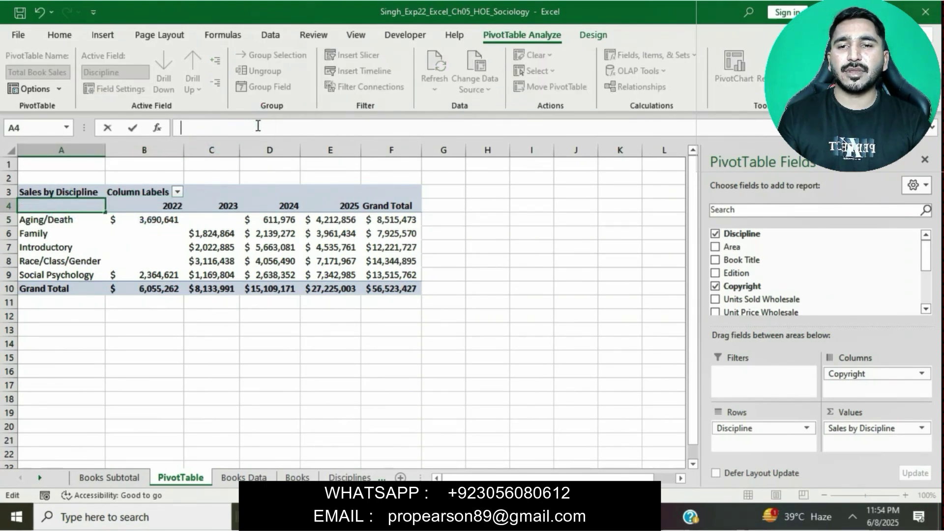
{"action": "key", "text": "Return"}
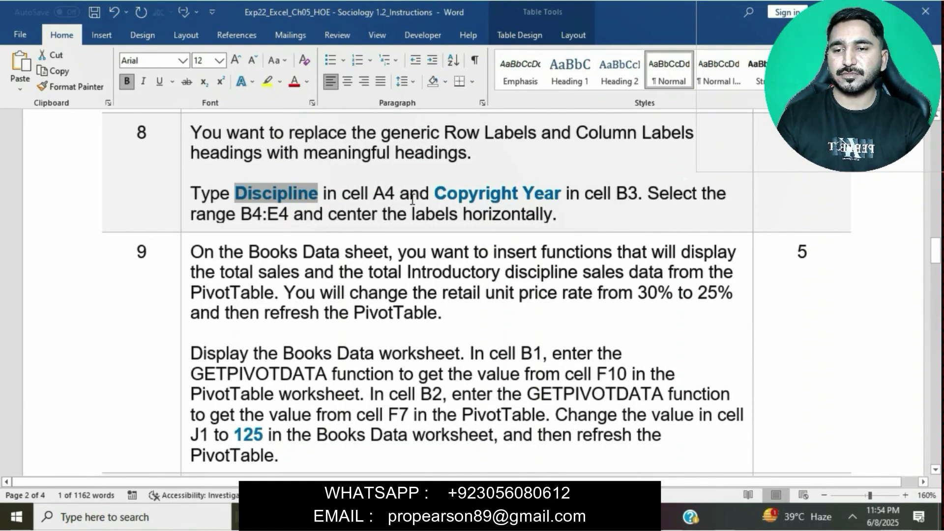
Check the second heading of step 8 in Word and replace Column Labels in cell B3 of Excel's PivotTable with Copyright Year.
{"action": "left_click_drag", "start_coordinate": [434, 193], "coordinate": [560, 197]}
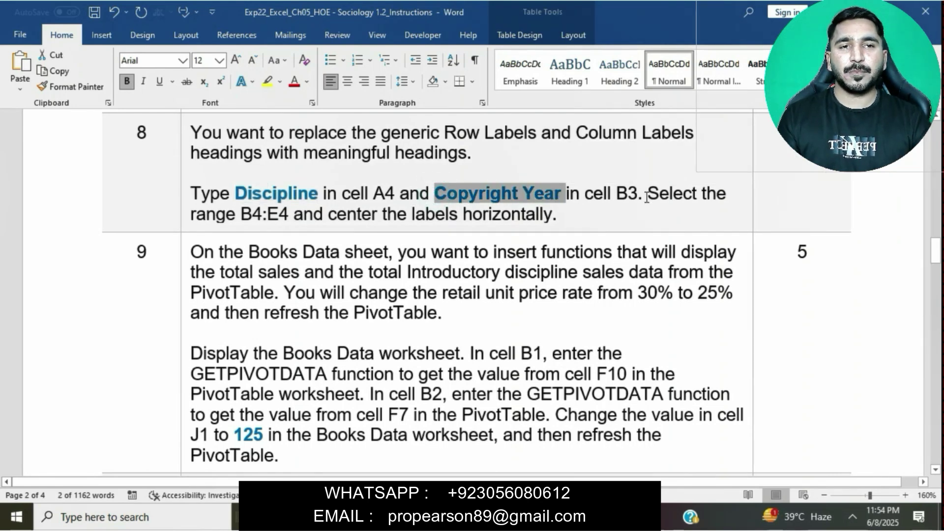
{"action": "key", "text": "alt+Tab"}
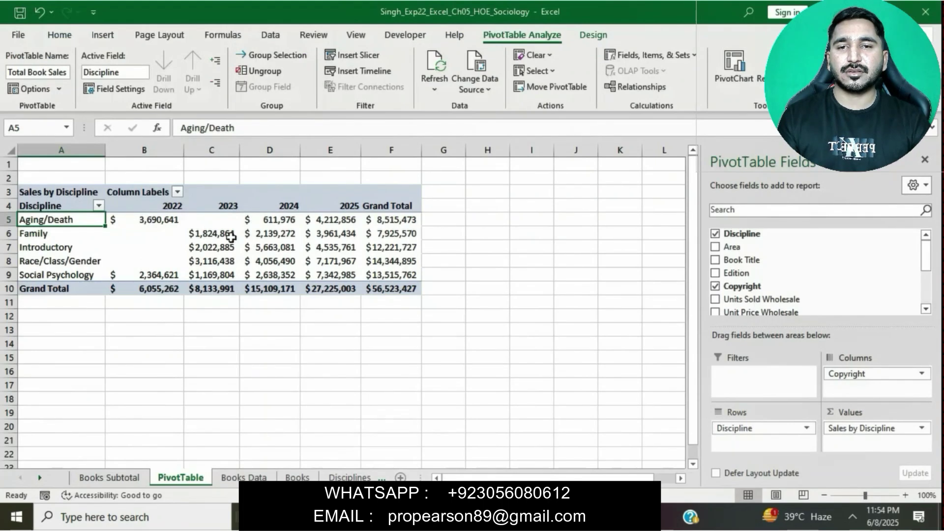
{"action": "left_click", "coordinate": [148, 192]}
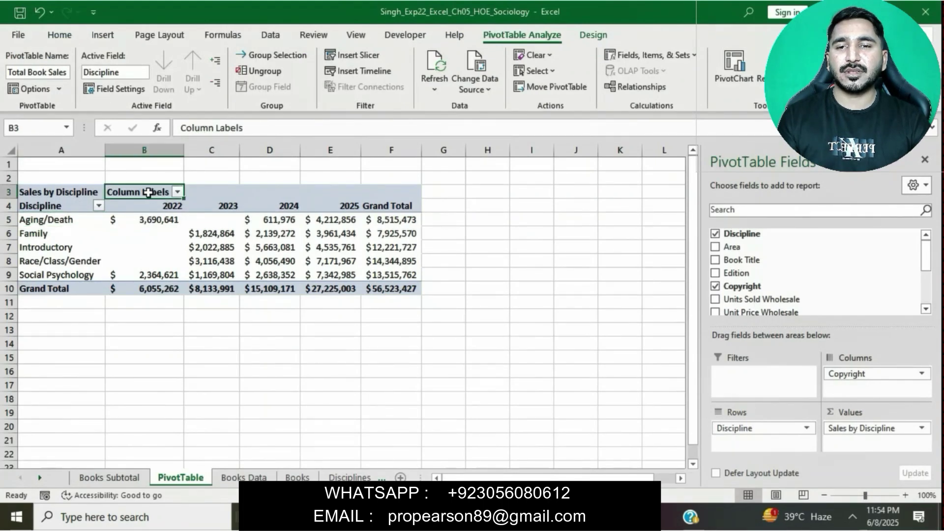
{"action": "left_click", "coordinate": [258, 129]}
{"action": "key", "text": "BackSpace"}
{"action": "key", "text": "BackSpace"}
{"action": "key", "text": "BackSpace"}
{"action": "key", "text": "BackSpace"}
{"action": "key", "text": "BackSpace"}
{"action": "key", "text": "BackSpace"}
{"action": "key", "text": "BackSpace"}
{"action": "key", "text": "BackSpace"}
{"action": "key", "text": "BackSpace"}
{"action": "key", "text": "BackSpace"}
{"action": "key", "text": "BackSpace"}
{"action": "key", "text": "BackSpace"}
{"action": "key", "text": "BackSpace"}
{"action": "type", "text": "Copyright Year"}
{"action": "key", "text": "Return"}
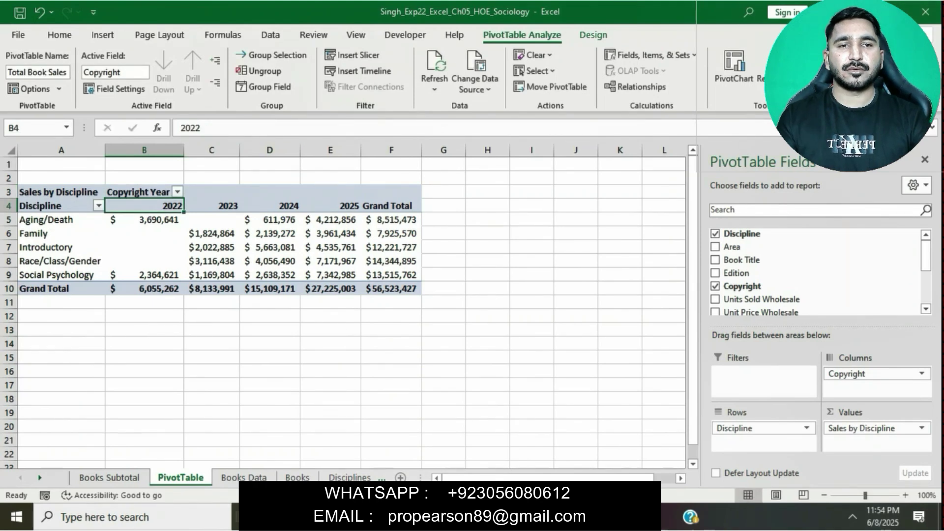
Copy the range reference B4:E4 from step 8 in Word, select that range in Excel's PivotTable sheet and center its labels horizontally.
{"action": "key", "text": "alt+Tab"}
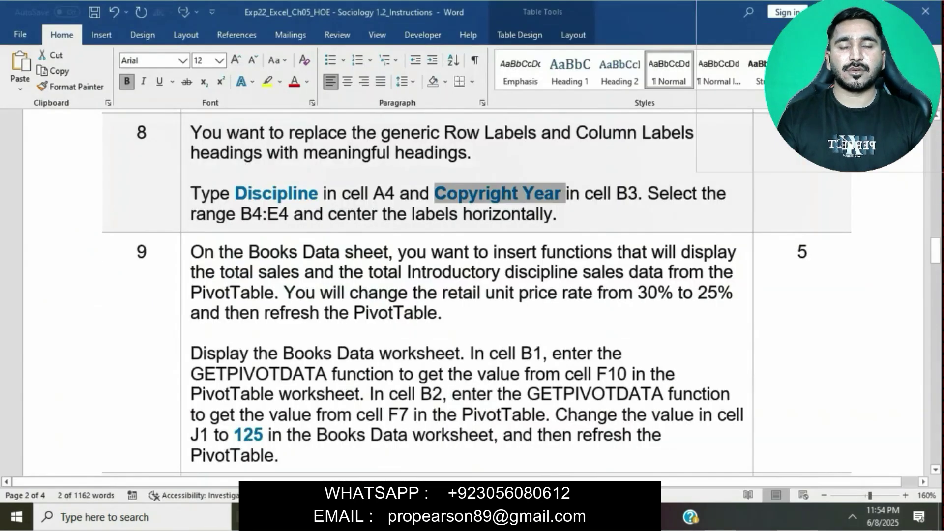
{"action": "left_click", "coordinate": [588, 215]}
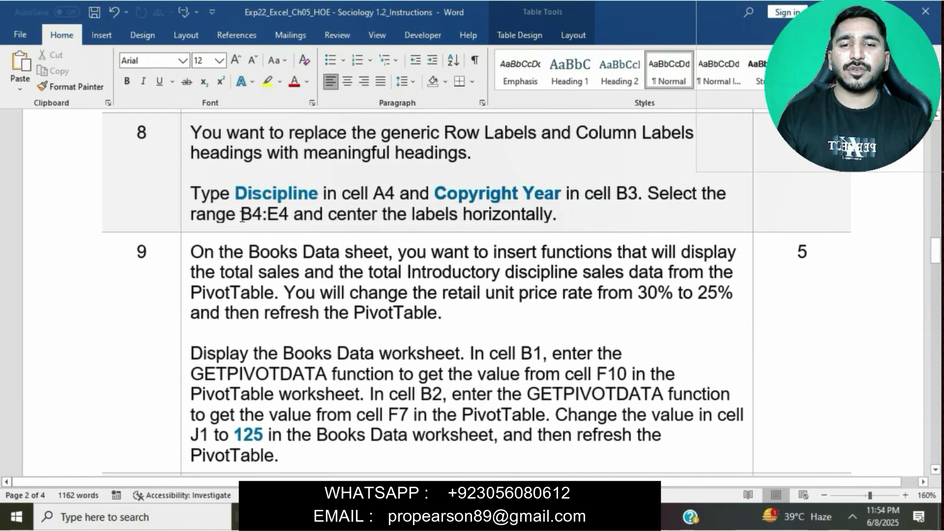
{"action": "left_click_drag", "start_coordinate": [242, 217], "coordinate": [295, 221]}
{"action": "key", "text": "ctrl+c"}
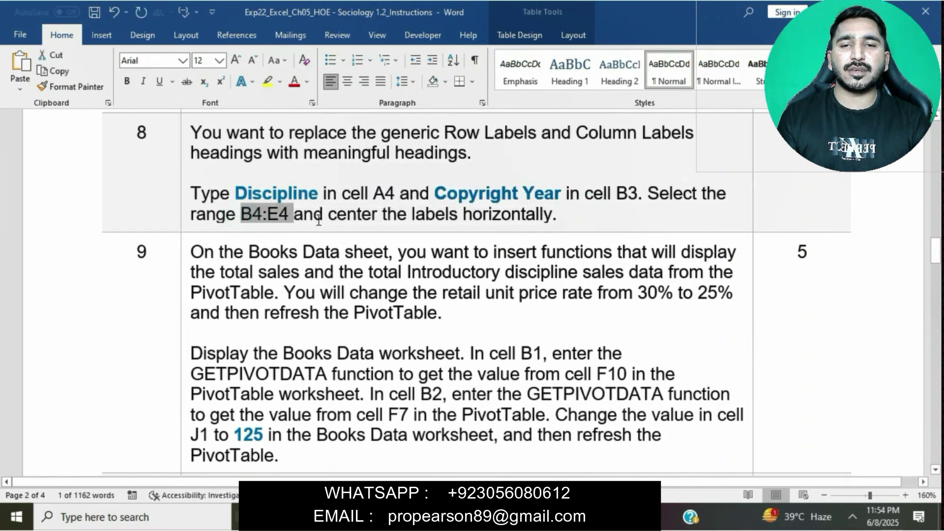
{"action": "key", "text": "alt+Tab"}
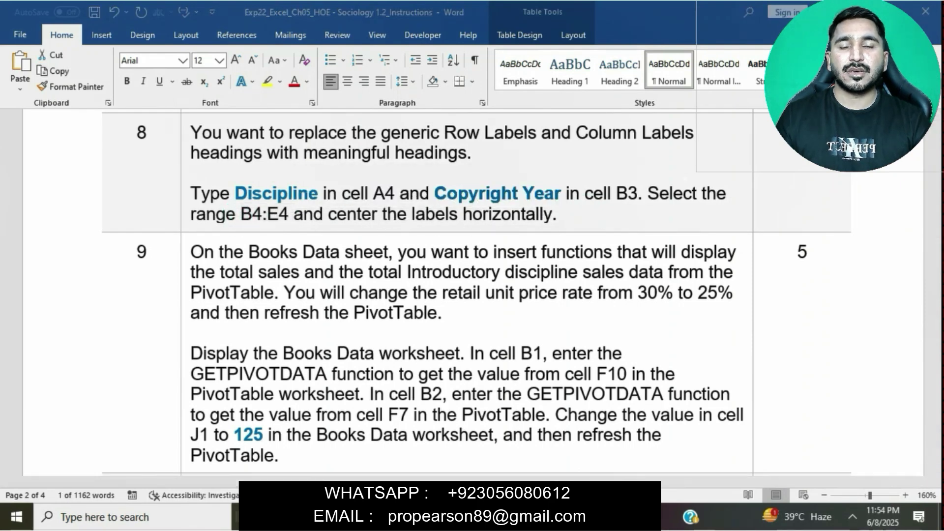
{"action": "left_click", "coordinate": [43, 128]}
{"action": "key", "text": "ctrl+v"}
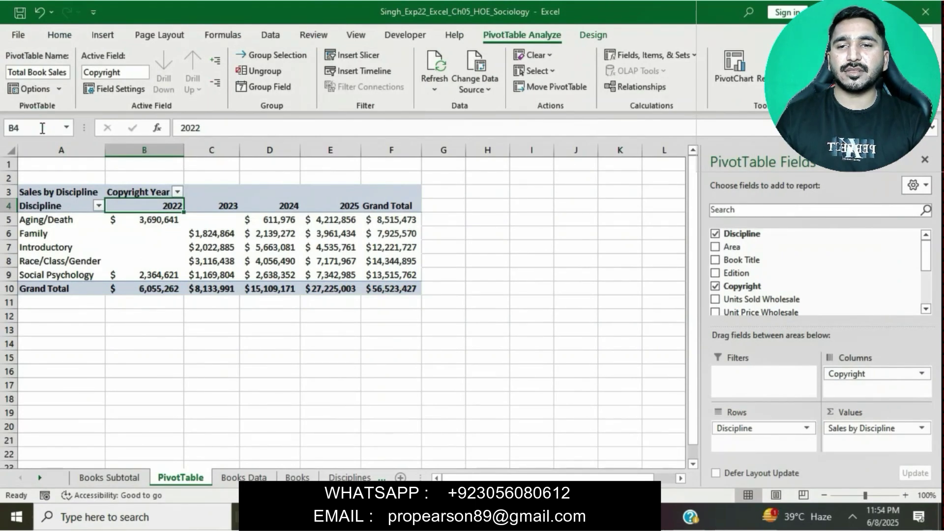
{"action": "key", "text": "Return"}
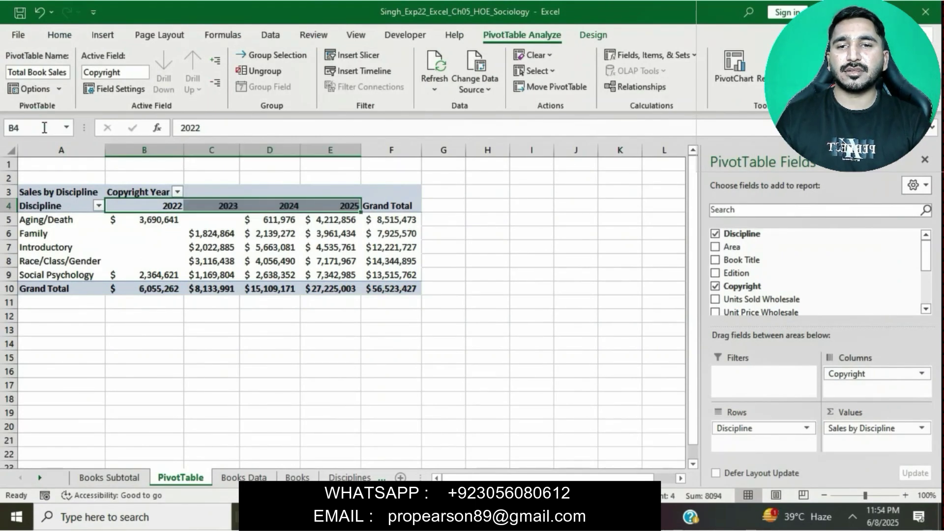
{"action": "left_click", "coordinate": [59, 35]}
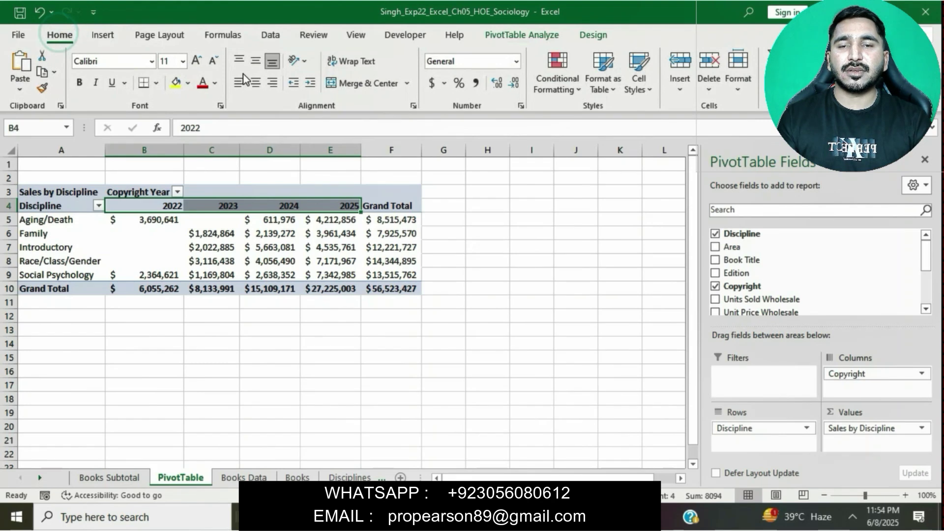
{"action": "left_click", "coordinate": [255, 82]}
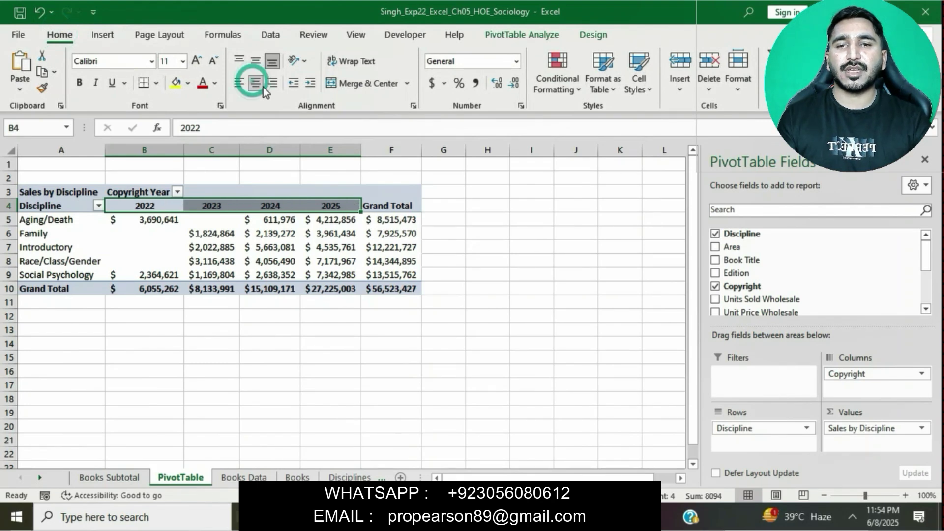
Read the start of step 9 in Word and display the Books Data worksheet in Excel.
{"action": "key", "text": "alt+Tab"}
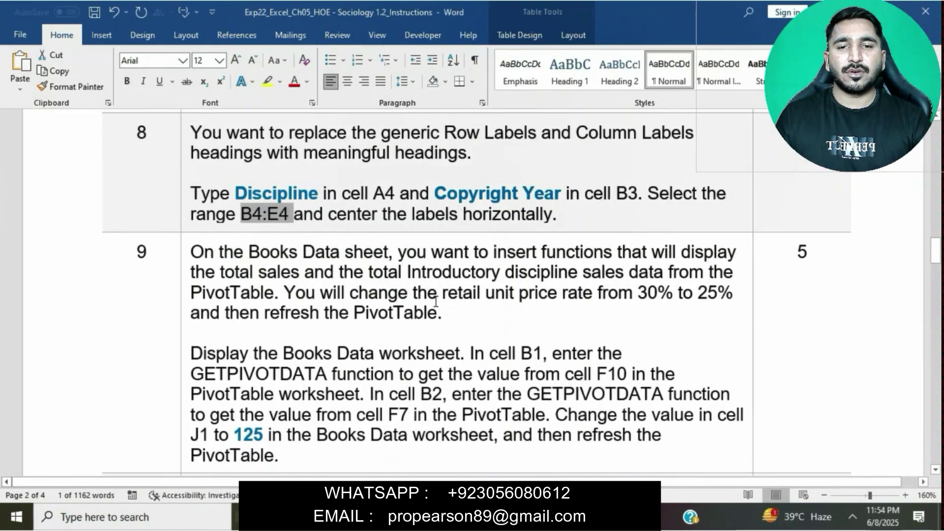
{"action": "left_click", "coordinate": [432, 292]}
{"action": "scroll", "coordinate": [431, 292], "scroll_direction": "down", "scroll_amount": 3}
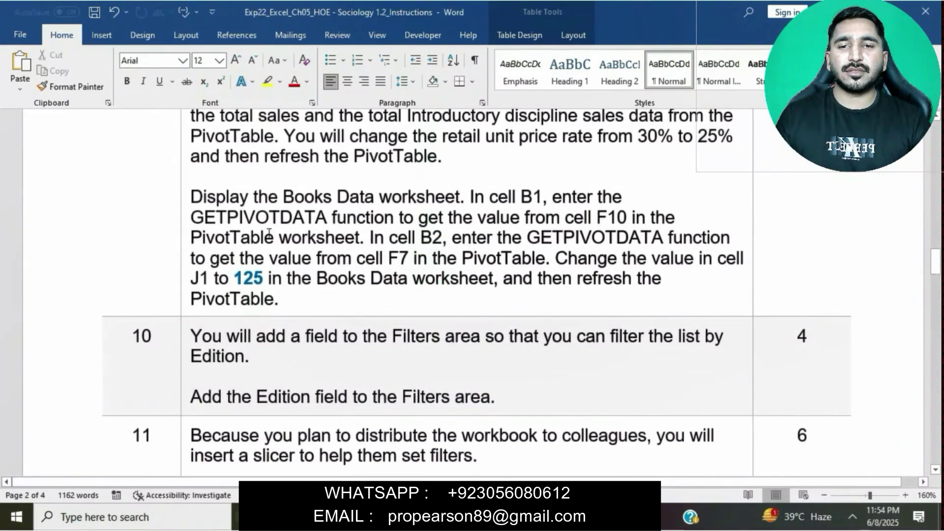
{"action": "left_click_drag", "start_coordinate": [198, 199], "coordinate": [460, 198]}
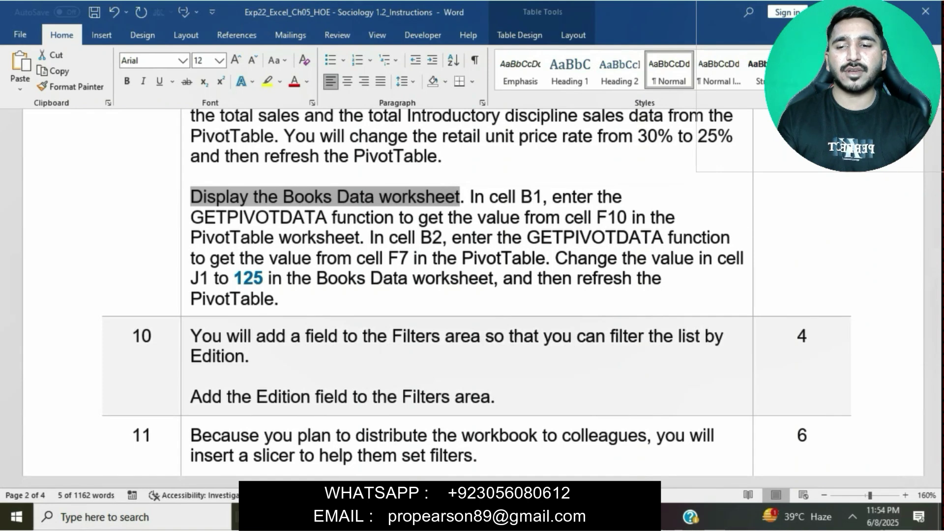
{"action": "left_click", "coordinate": [511, 516]}
{"action": "left_click", "coordinate": [271, 476]}
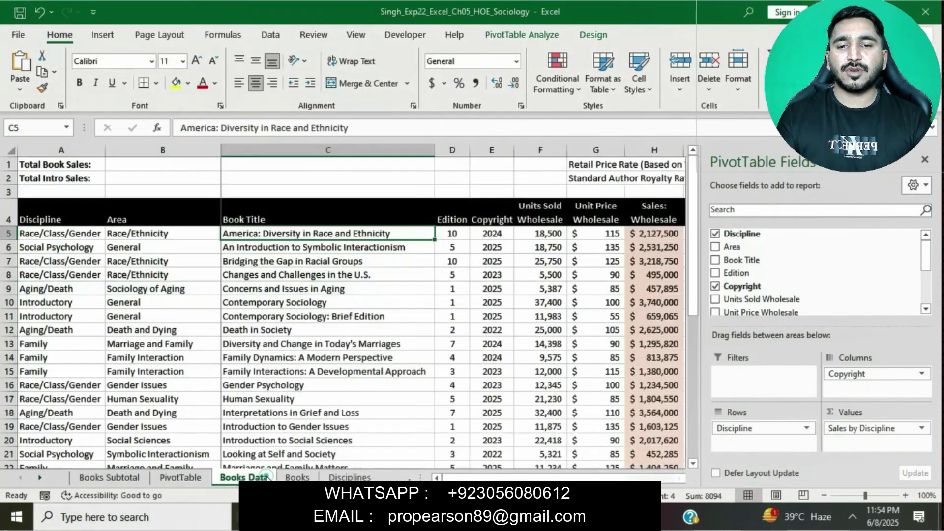
Check step 9 in Word and enter =GETPIVOTDATA("Total Book Sales",PivotTable!$A$3) in Books Data cell B1, referencing PivotTable cell F10.
{"action": "key", "text": "alt+Tab"}
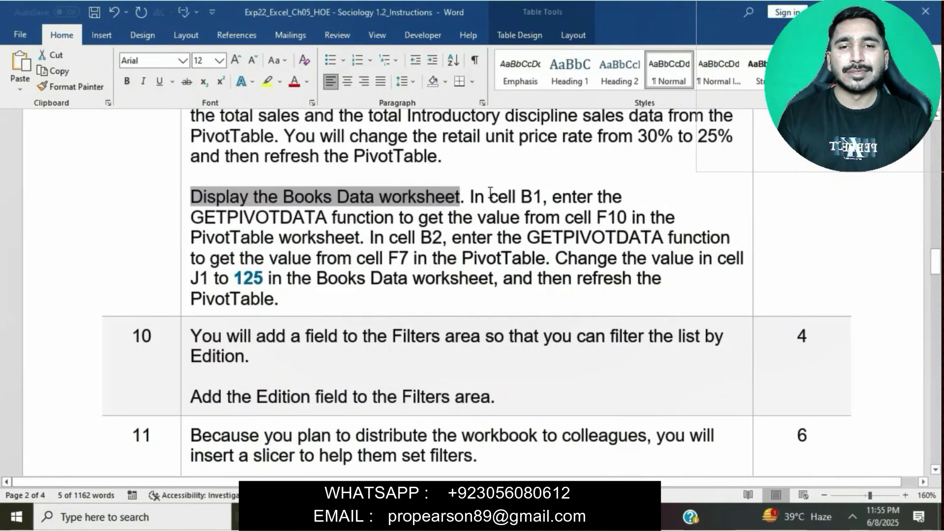
{"action": "left_click_drag", "start_coordinate": [471, 197], "coordinate": [367, 239]}
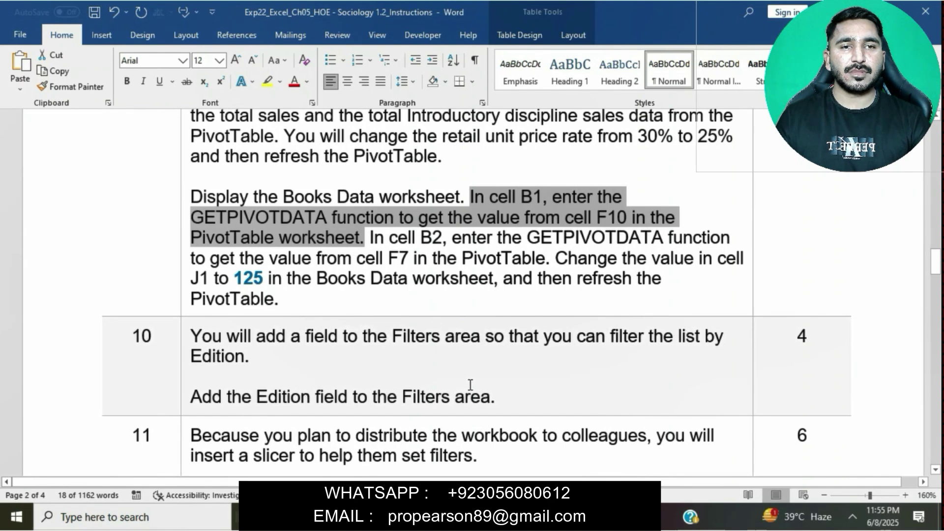
{"action": "left_click", "coordinate": [497, 517]}
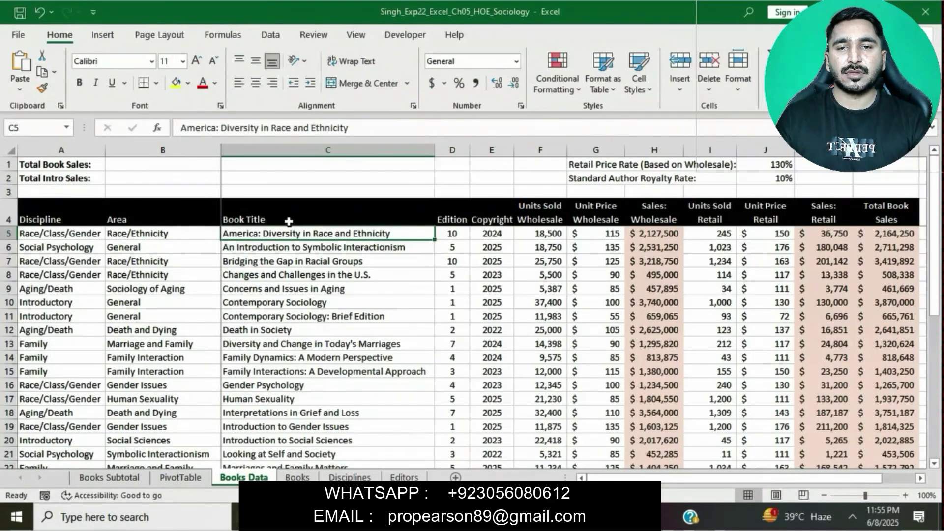
{"action": "left_click", "coordinate": [214, 167]}
{"action": "type", "text": "="}
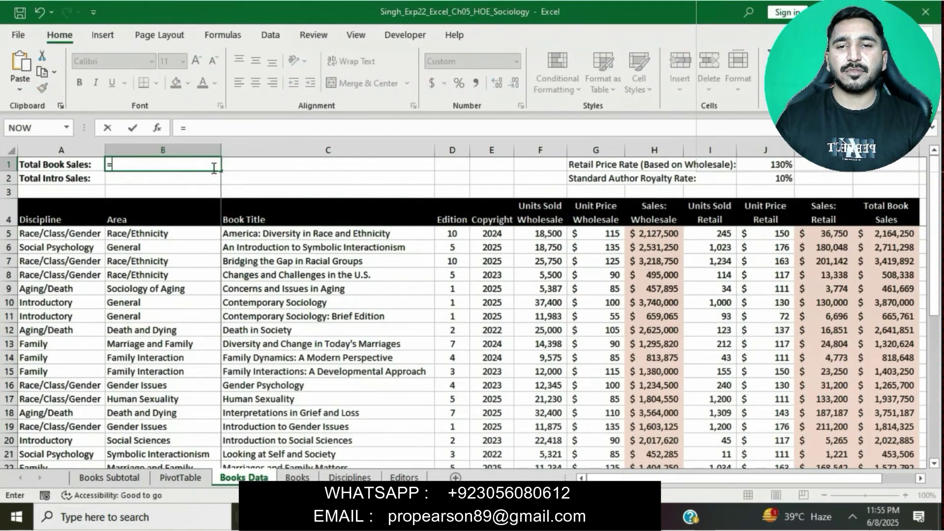
{"action": "left_click", "coordinate": [516, 517]}
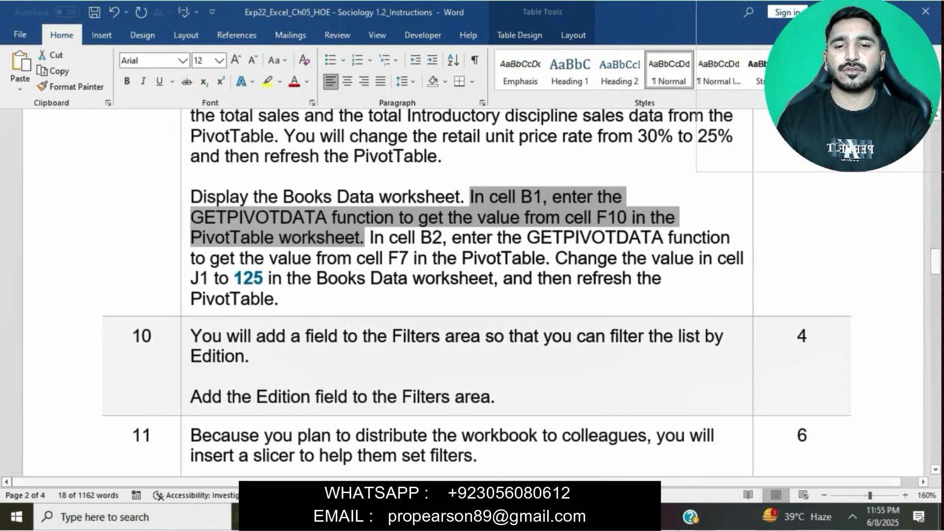
{"action": "left_click", "coordinate": [516, 517]}
{"action": "type", "text": "="}
{"action": "left_click", "coordinate": [196, 475]}
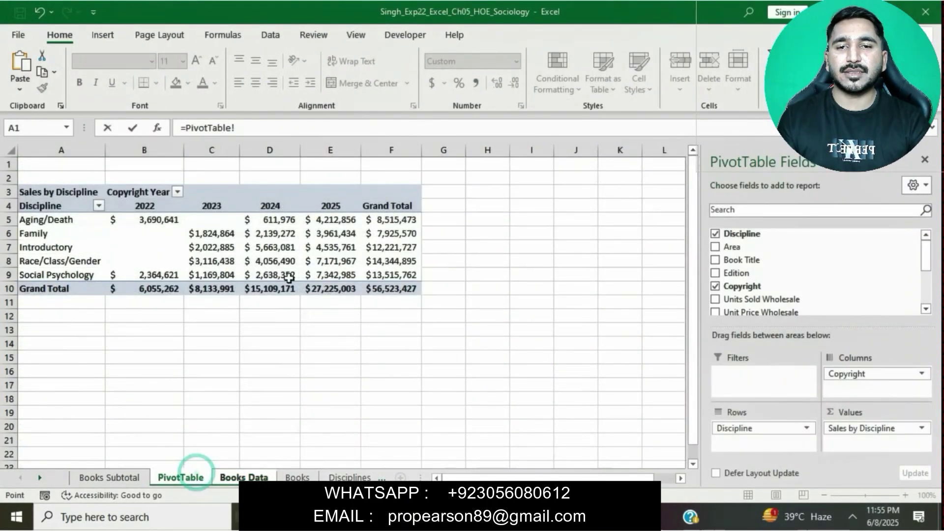
{"action": "left_click", "coordinate": [399, 291]}
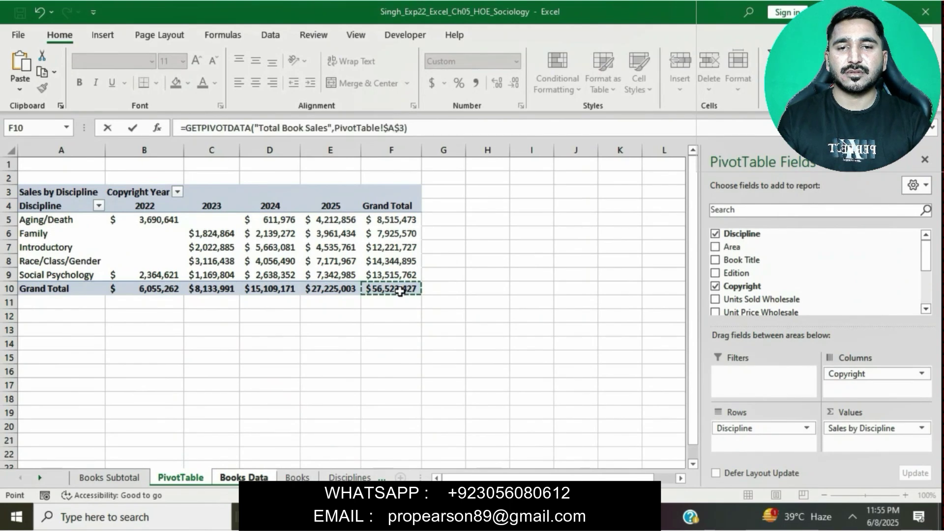
{"action": "key", "text": "Return"}
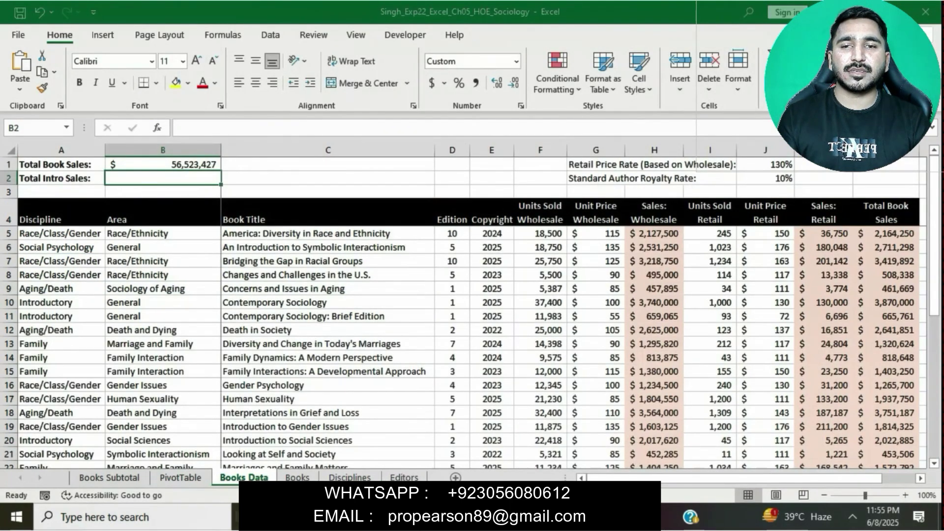
Check step 9 in Word and enter =GETPIVOTDATA("Total Book Sales",PivotTable!$A$3,"Discipline","Introductory") in Books Data cell B2, referencing PivotTable cell F7.
{"action": "key", "text": "alt+Tab"}
{"action": "left_click_drag", "start_coordinate": [469, 197], "coordinate": [547, 249]}
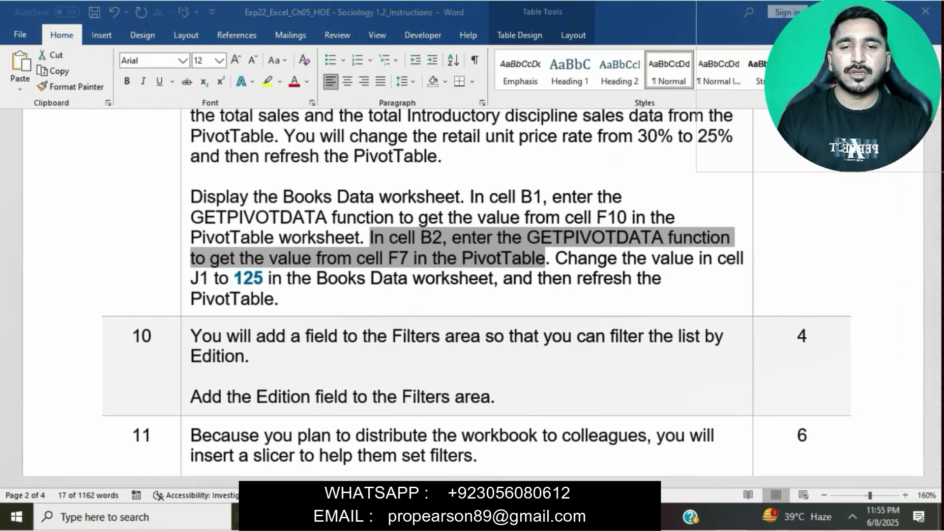
{"action": "key", "text": "alt+Tab"}
{"action": "type", "text": "="}
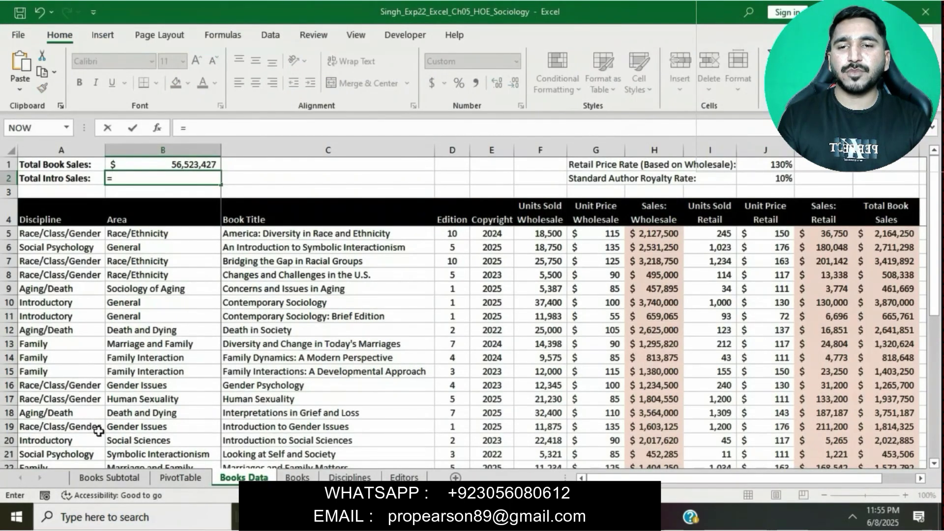
{"action": "left_click", "coordinate": [181, 478]}
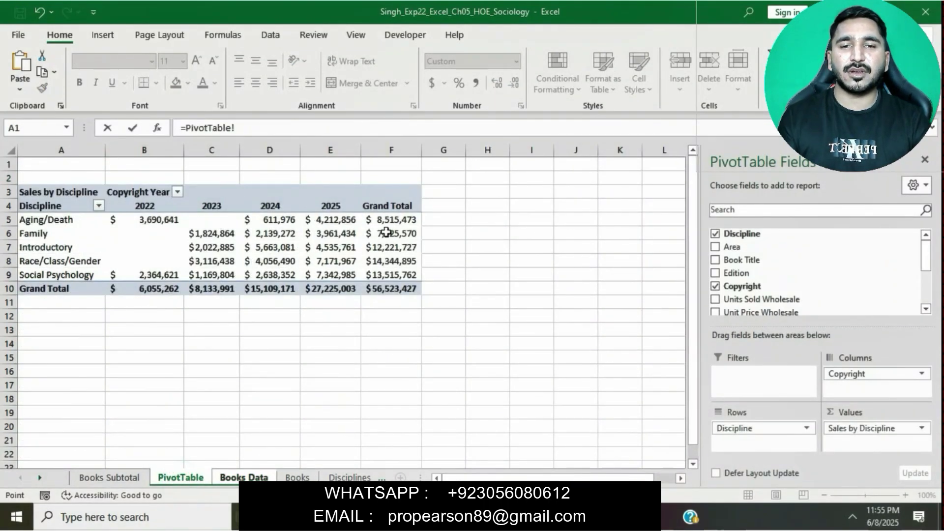
{"action": "left_click", "coordinate": [389, 247]}
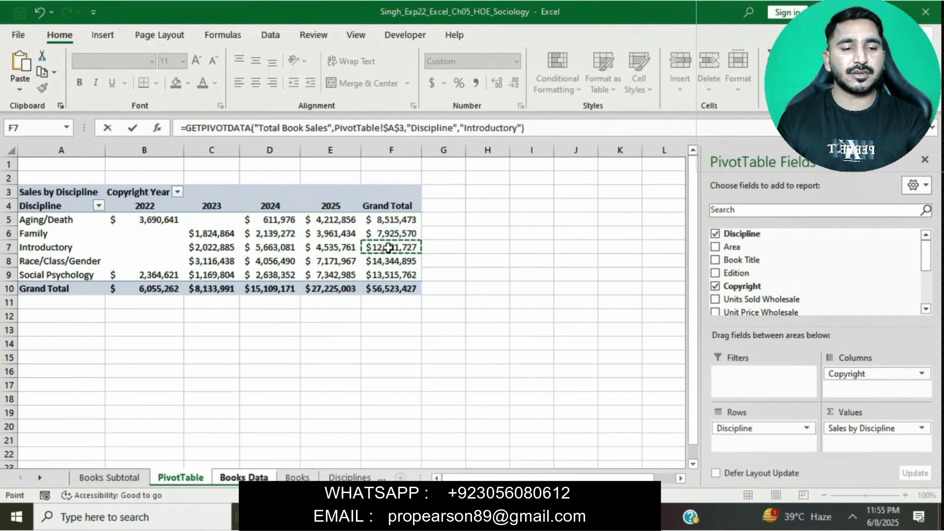
{"action": "key", "text": "Return"}
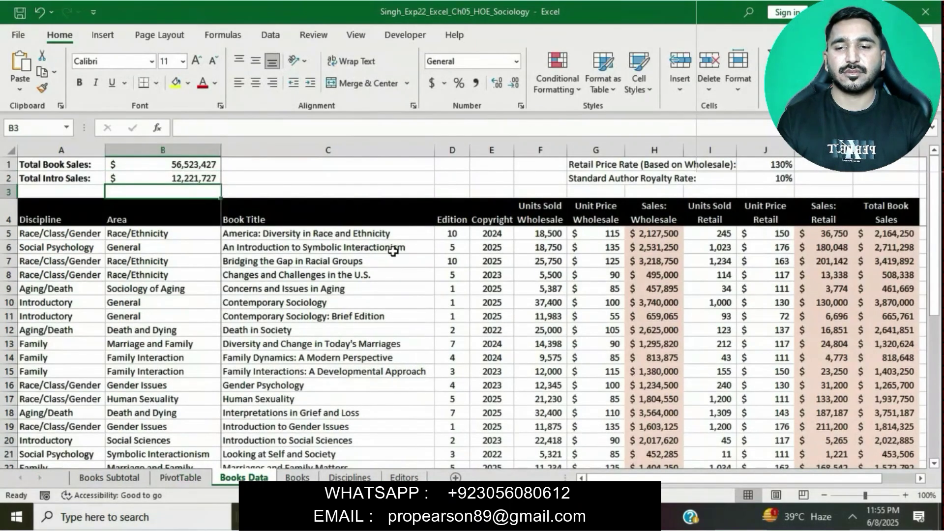
Check the last instruction of step 9 in Word and enter 125 in cell J1 of Excel's Books Data sheet.
{"action": "key", "text": "alt+Tab"}
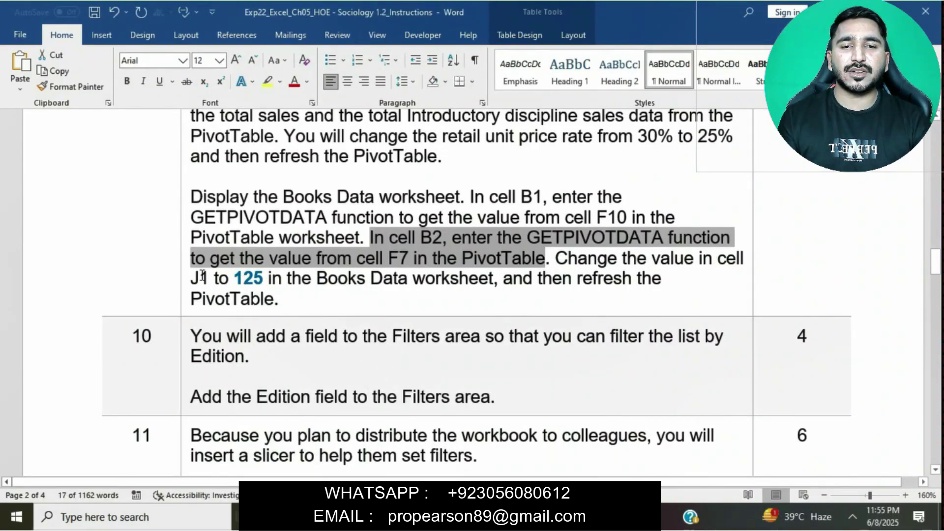
{"action": "left_click", "coordinate": [292, 277]}
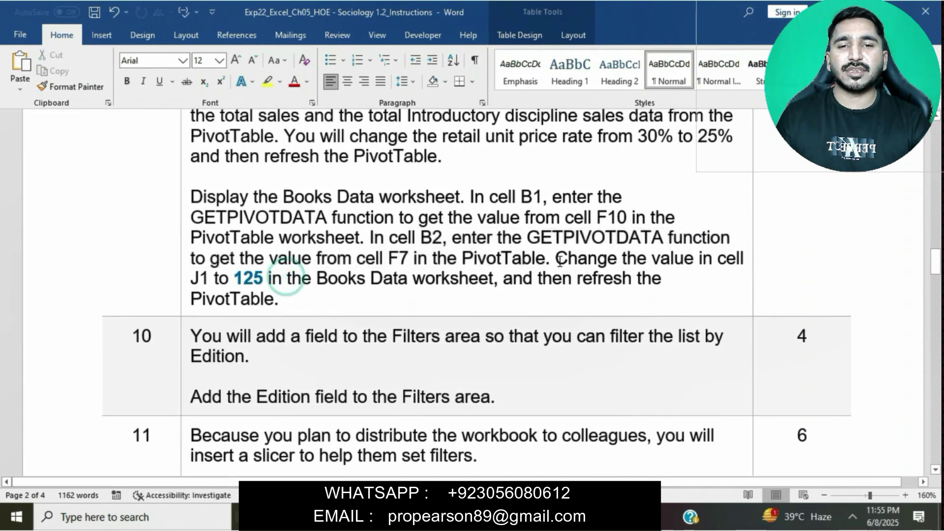
{"action": "left_click_drag", "start_coordinate": [557, 260], "coordinate": [279, 299]}
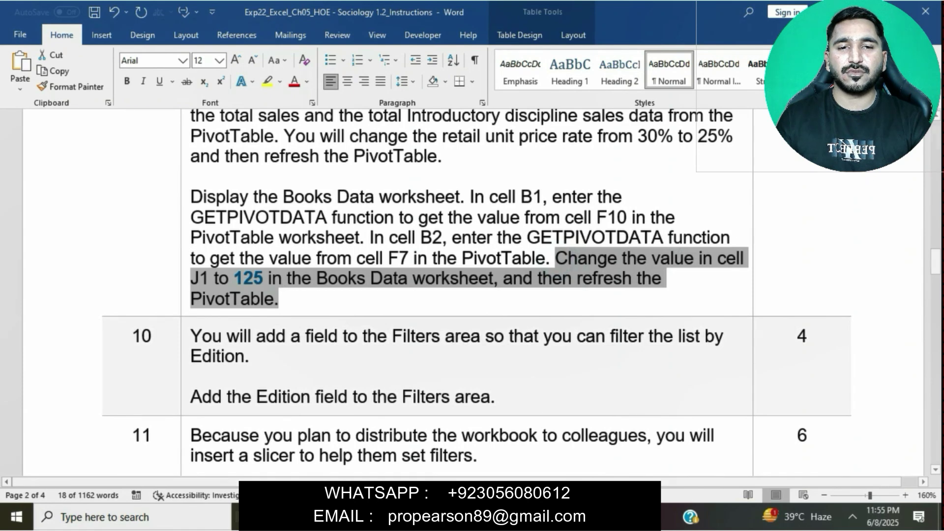
{"action": "left_click", "coordinate": [555, 516]}
{"action": "left_click", "coordinate": [759, 166]}
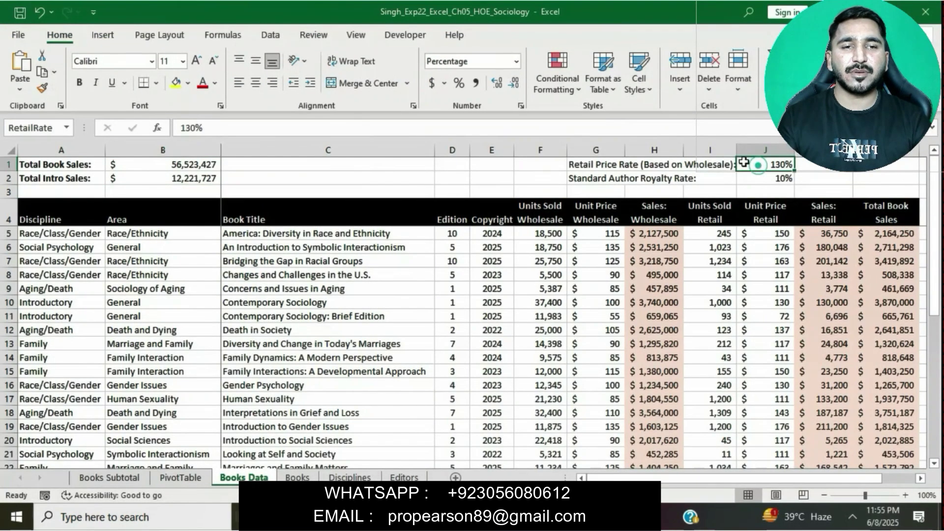
{"action": "type", "text": "125"}
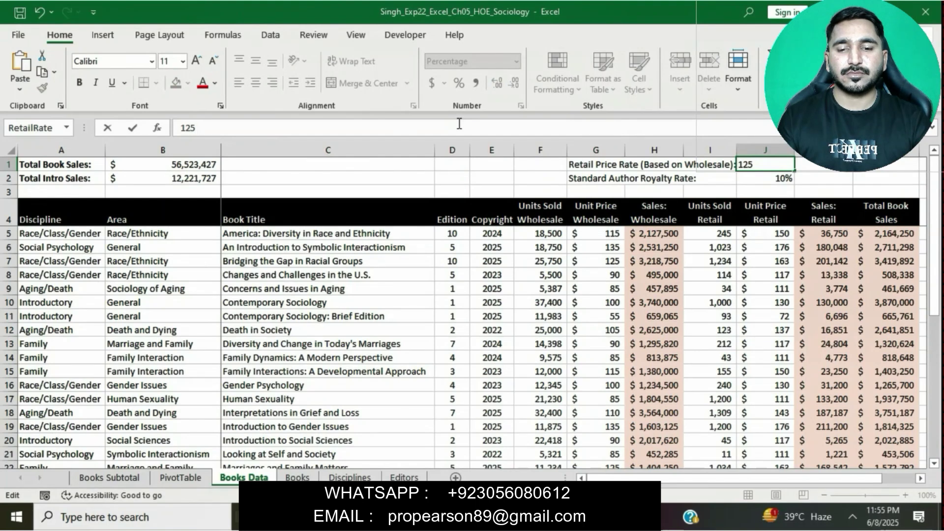
{"action": "key", "text": "Return"}
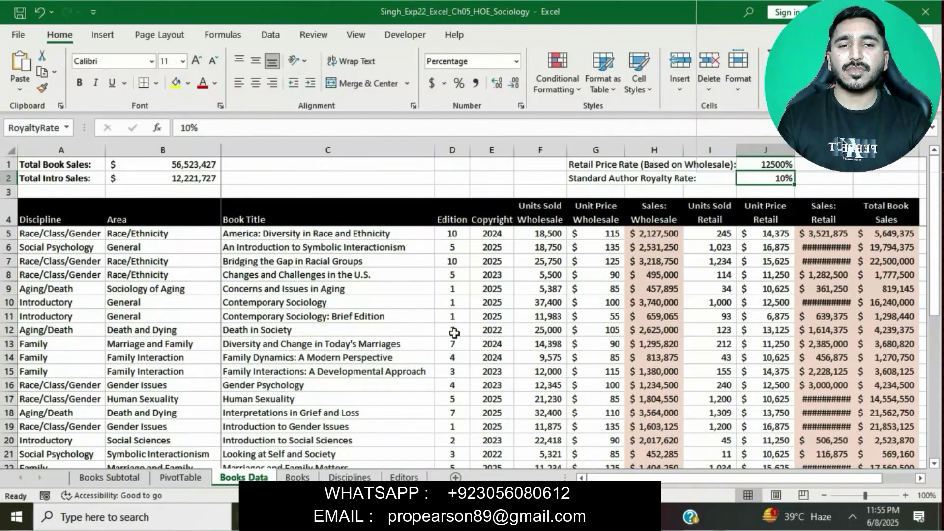
Recheck step 9 in Word and refresh the PivotTable on Excel's PivotTable sheet.
{"action": "key", "text": "alt+Tab"}
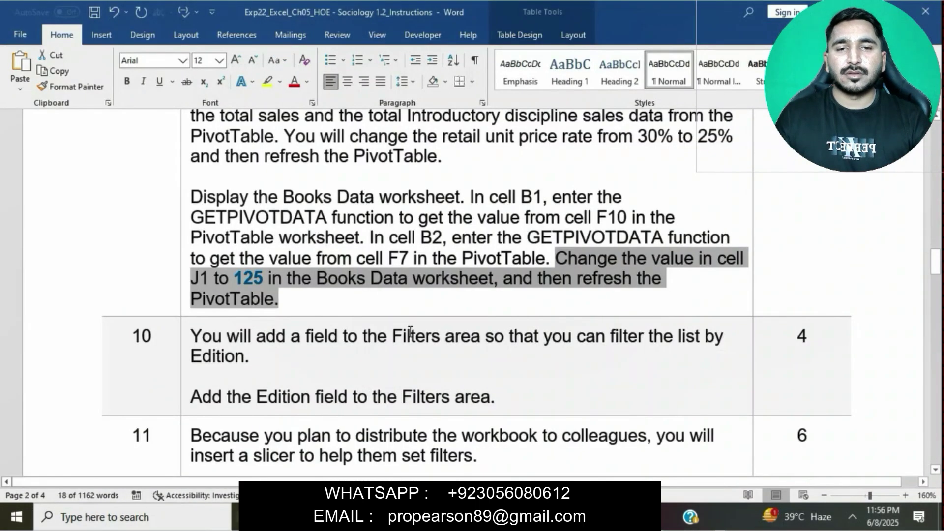
{"action": "key", "text": "alt+Tab"}
{"action": "left_click", "coordinate": [175, 477]}
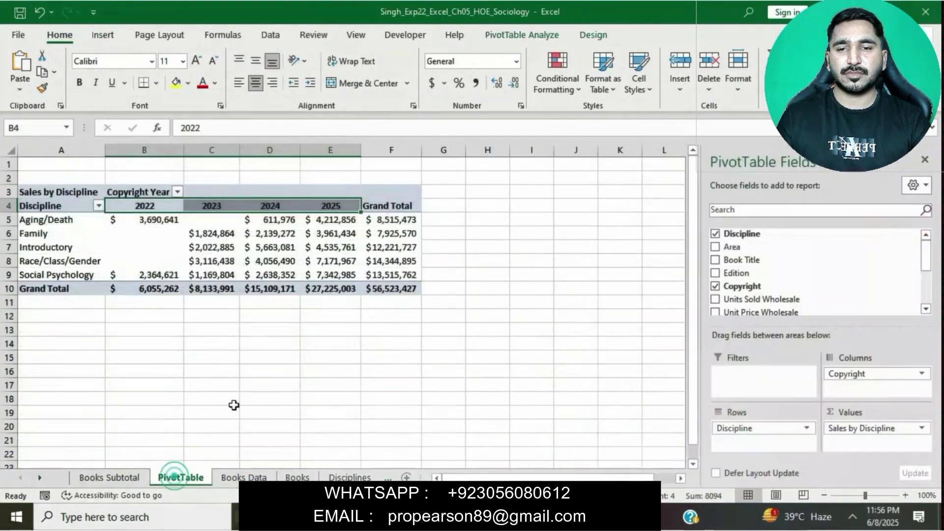
{"action": "left_click", "coordinate": [264, 226]}
{"action": "left_click", "coordinate": [270, 35]}
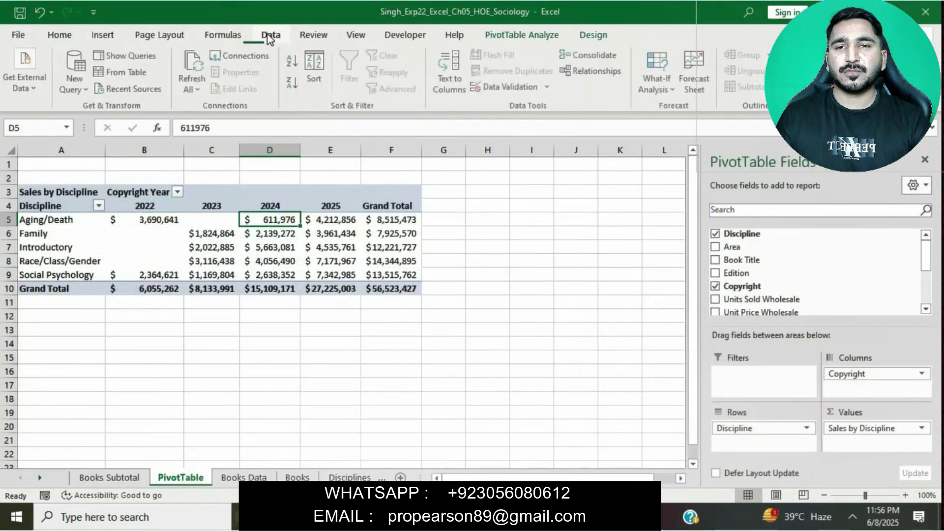
{"action": "left_click", "coordinate": [196, 90]}
{"action": "left_click", "coordinate": [212, 108]}
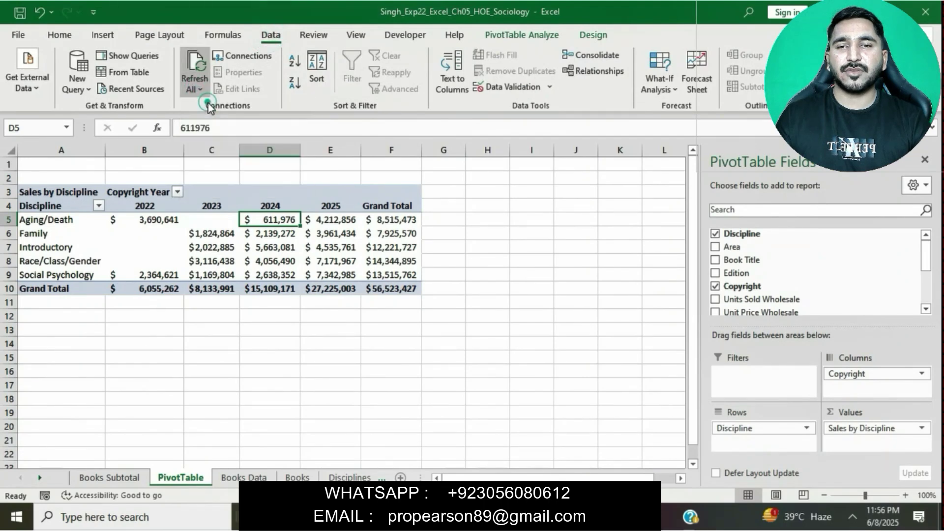
Check step 10 in Word and add the Edition field to the Filters area of Excel's PivotTable.
{"action": "left_click", "coordinate": [521, 516]}
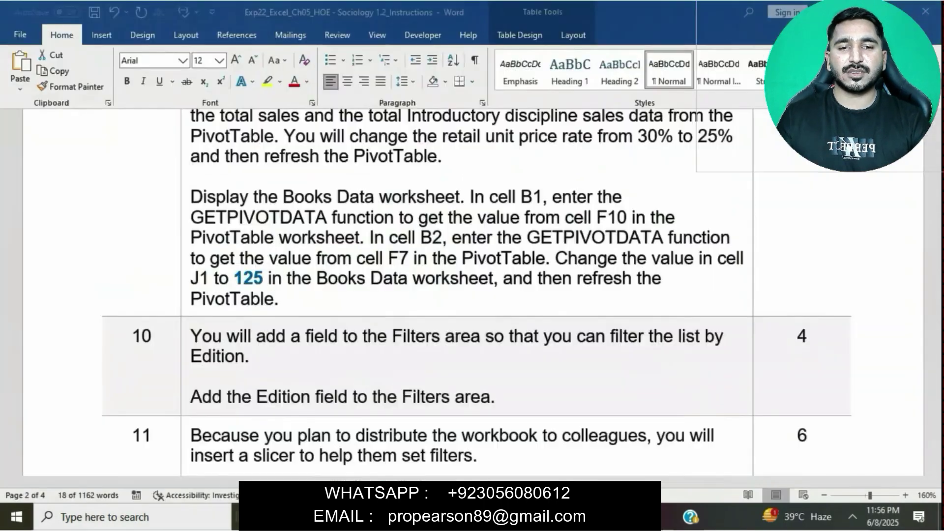
{"action": "left_click", "coordinate": [509, 280]}
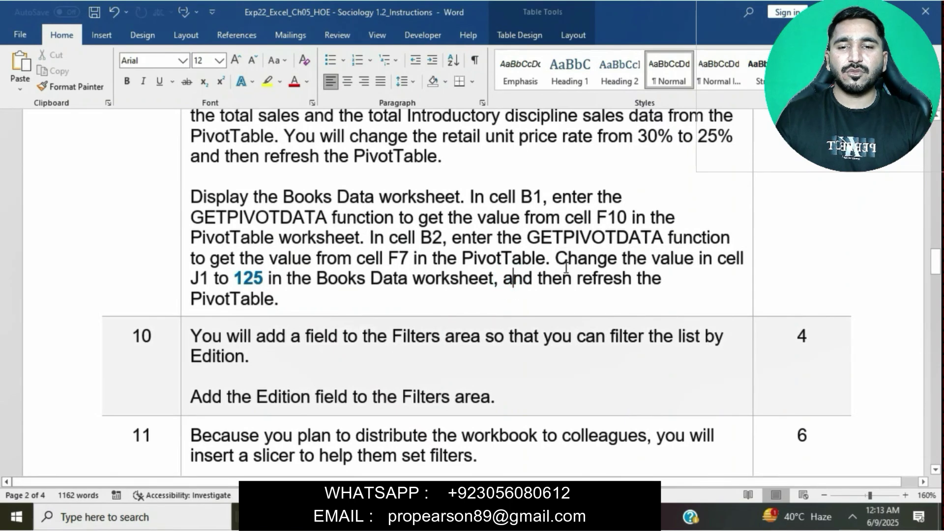
{"action": "scroll", "coordinate": [565, 267], "scroll_direction": "down", "scroll_amount": 3}
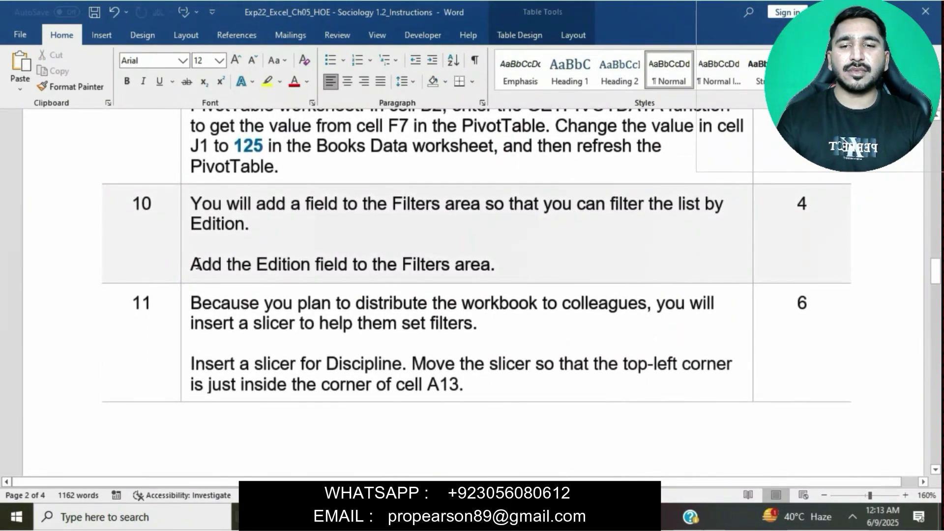
{"action": "left_click_drag", "start_coordinate": [196, 264], "coordinate": [490, 264]}
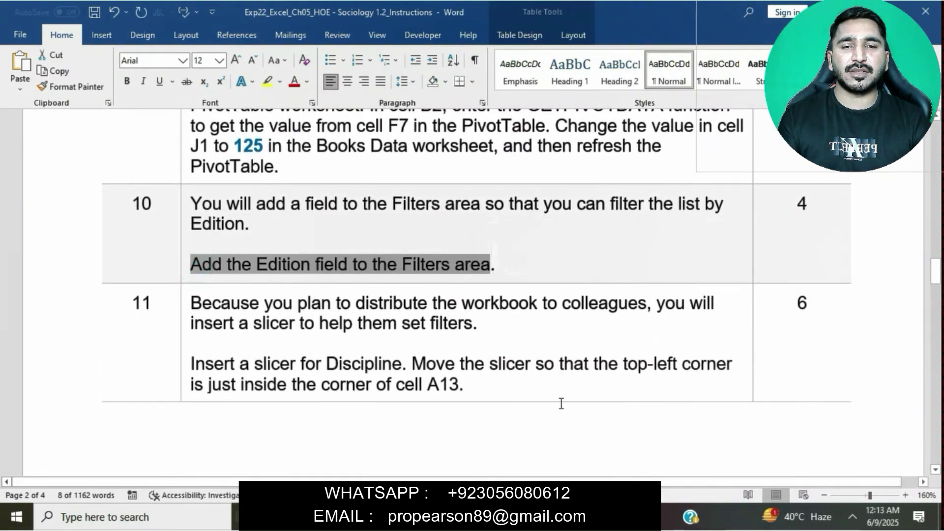
{"action": "key", "text": "alt+Tab"}
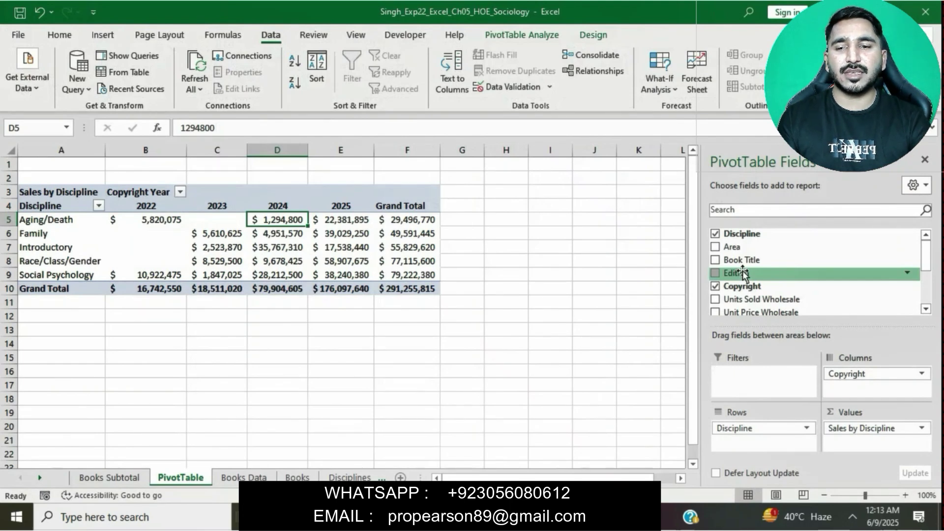
{"action": "left_click_drag", "start_coordinate": [743, 273], "coordinate": [741, 380]}
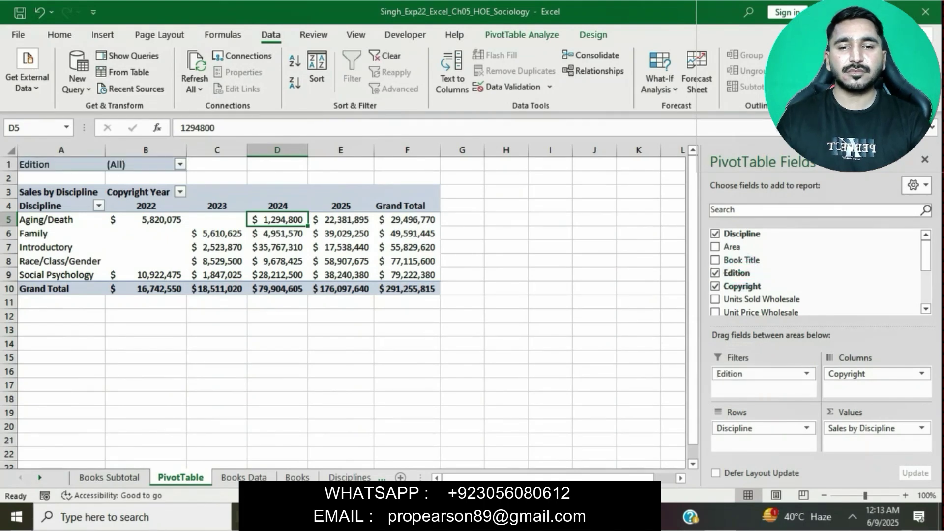
Check the first instruction of step 11 in Word and insert a Discipline slicer for the PivotTable in Excel.
{"action": "key", "text": "alt+Tab"}
{"action": "left_click", "coordinate": [492, 326]}
{"action": "scroll", "coordinate": [492, 326], "scroll_direction": "down", "scroll_amount": 3}
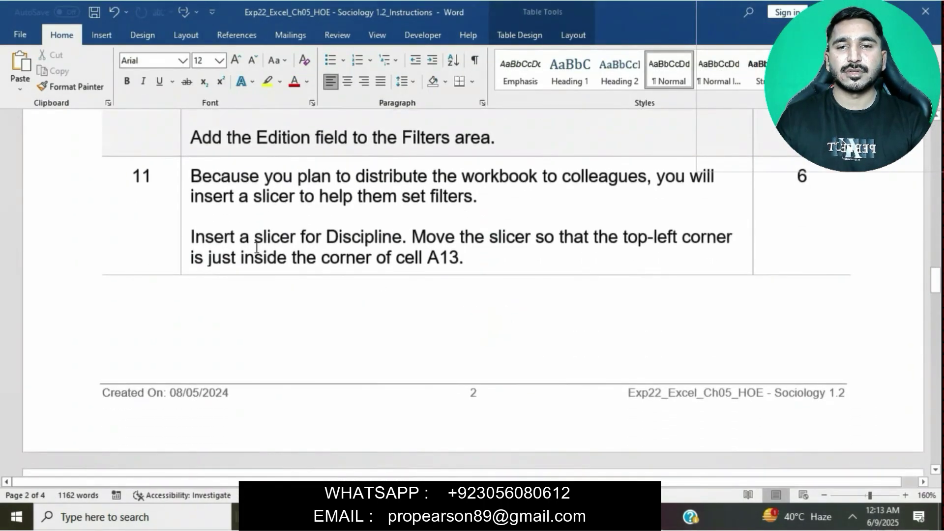
{"action": "left_click", "coordinate": [188, 232]}
{"action": "left_click", "coordinate": [225, 236]}
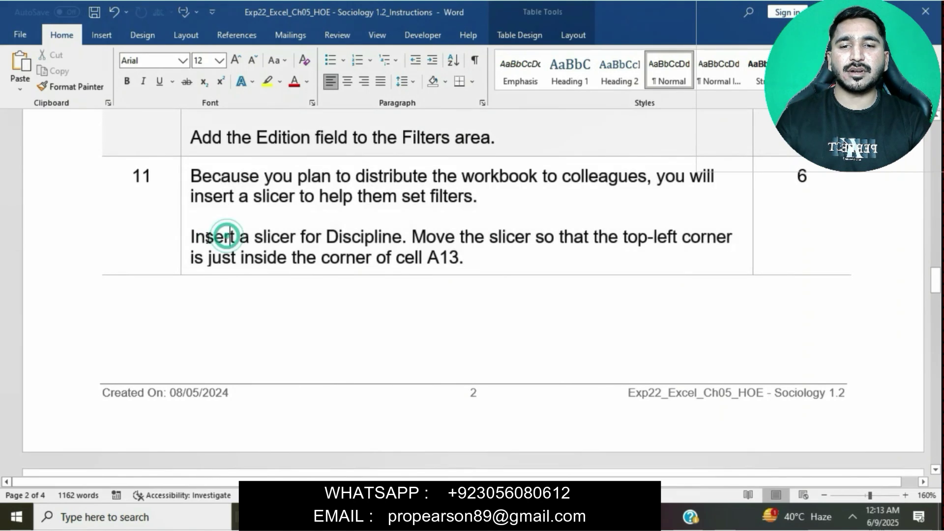
{"action": "left_click_drag", "start_coordinate": [195, 238], "coordinate": [403, 237]}
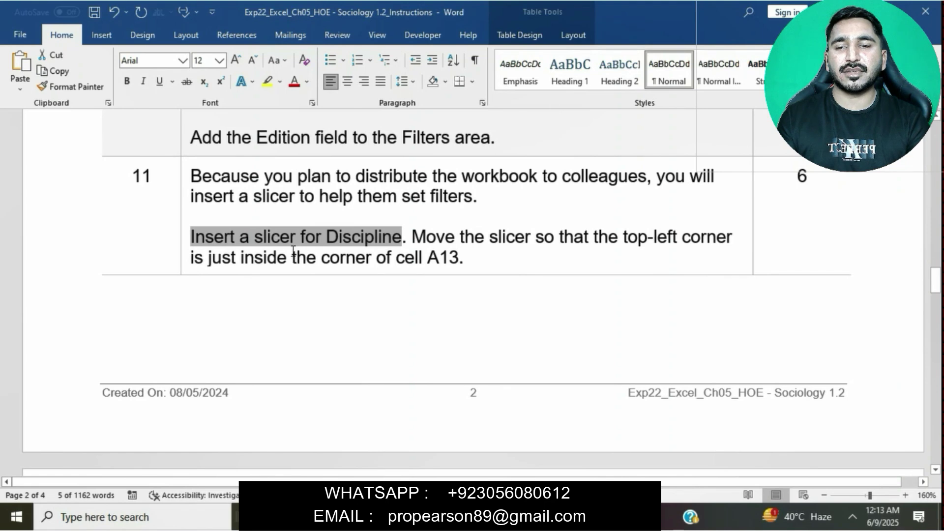
{"action": "key", "text": "alt+Tab"}
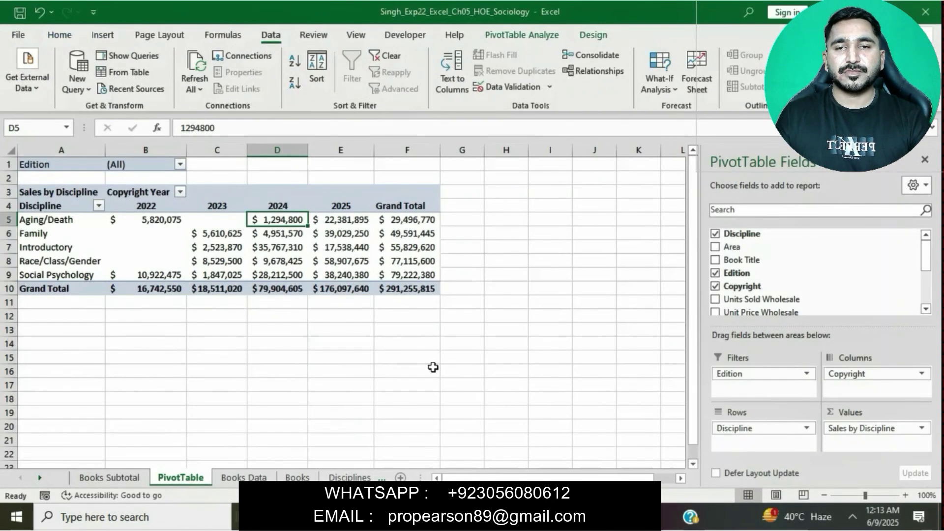
{"action": "left_click", "coordinate": [100, 37]}
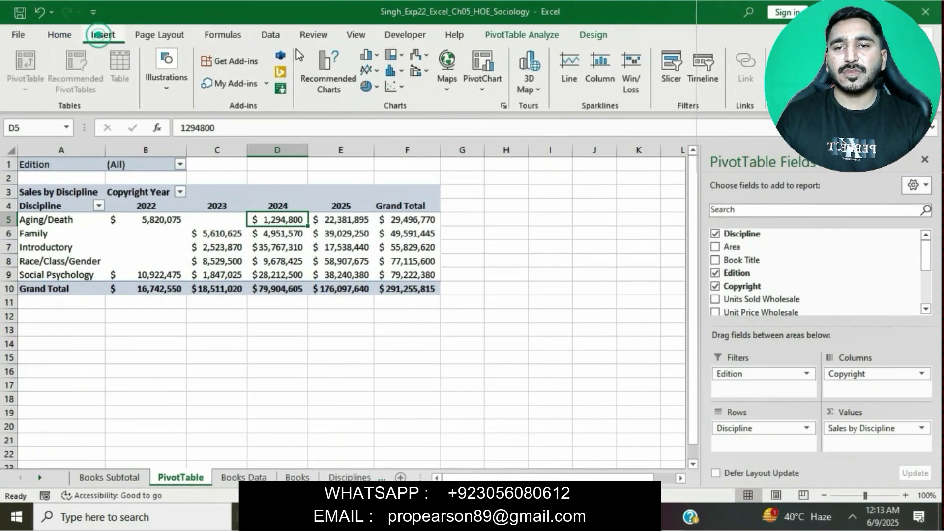
{"action": "left_click", "coordinate": [671, 66]}
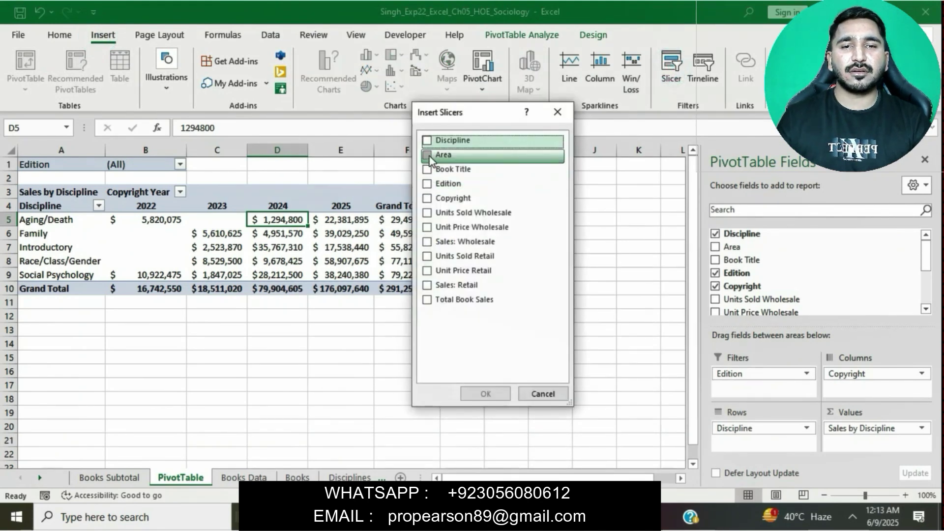
{"action": "left_click", "coordinate": [427, 140]}
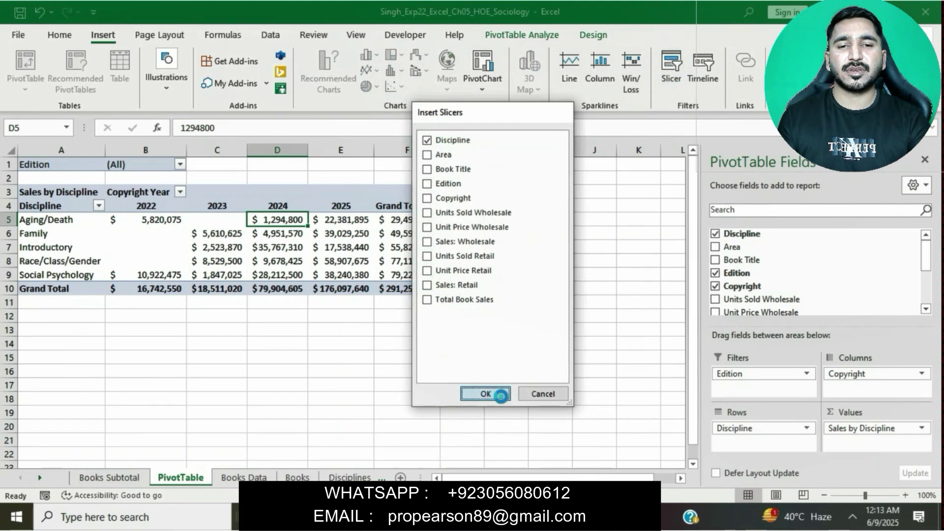
{"action": "left_click", "coordinate": [499, 393]}
Check the rest of step 11 in Word and move Excel's Discipline slicer so its top-left corner sits in cell A13.
{"action": "key", "text": "alt+Tab"}
{"action": "left_click_drag", "start_coordinate": [190, 237], "coordinate": [466, 263]}
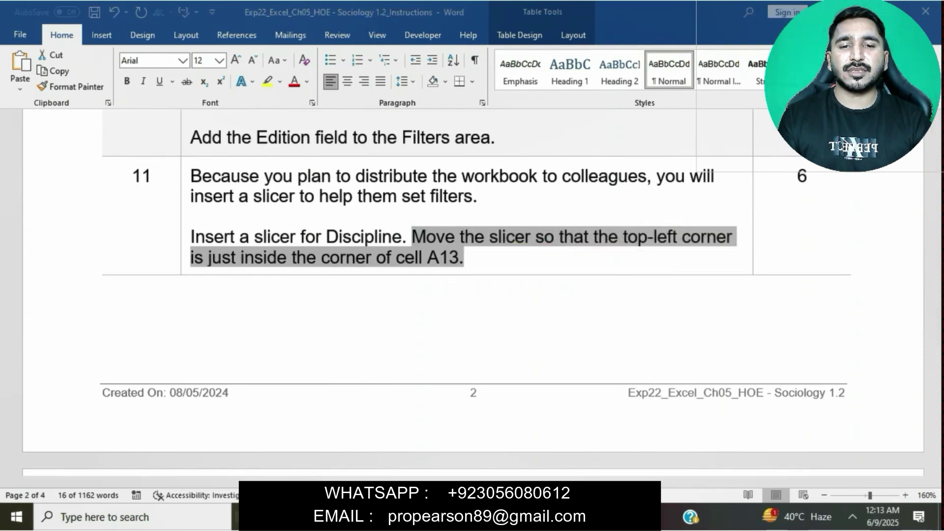
{"action": "left_click", "coordinate": [394, 517]}
{"action": "left_click", "coordinate": [59, 37]}
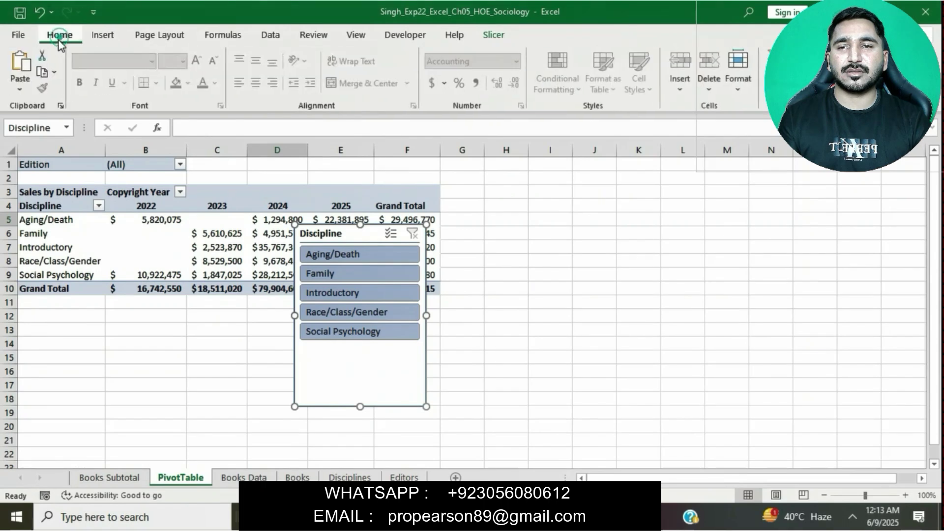
{"action": "key", "text": "Delete"}
{"action": "left_click", "coordinate": [46, 334]}
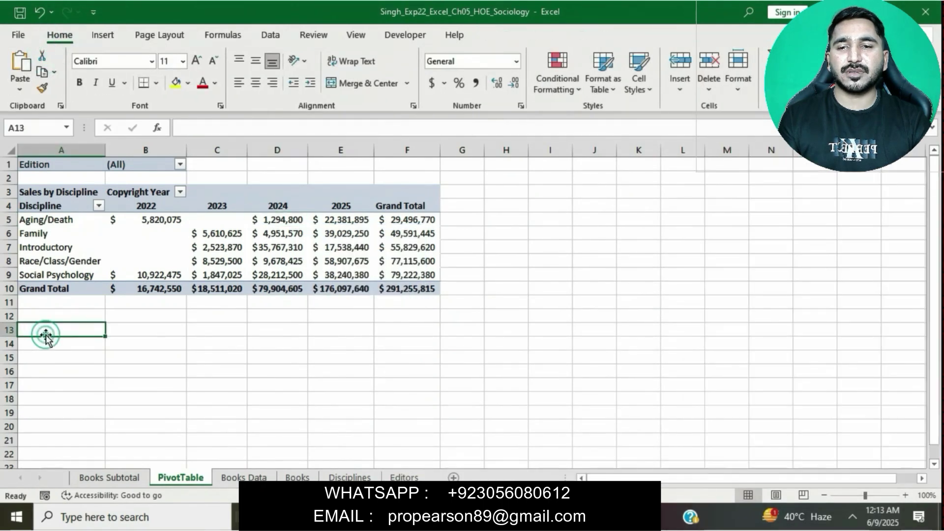
{"action": "key", "text": "ctrl+z"}
Read the first instruction of step 12 in Word and set Excel's Discipline slicer to display 2 columns.
{"action": "left_click", "coordinate": [393, 516]}
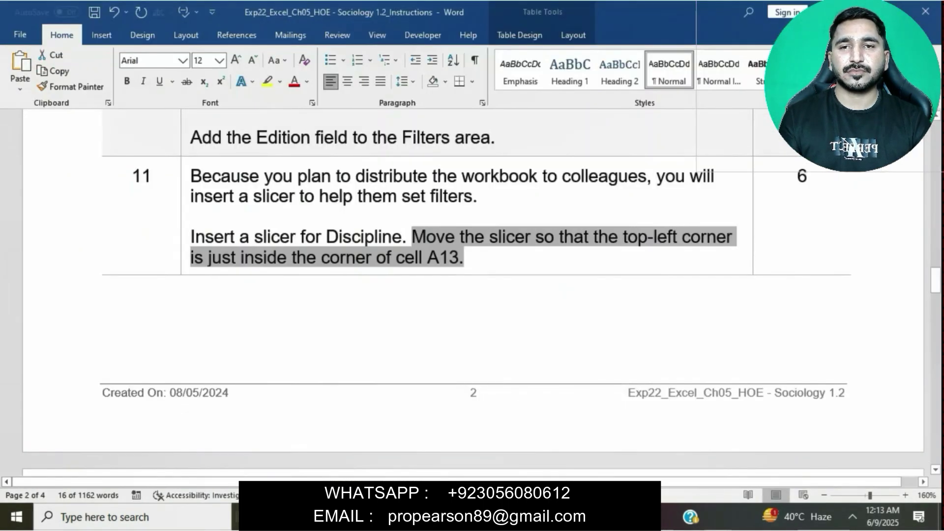
{"action": "scroll", "coordinate": [459, 360], "scroll_direction": "down", "scroll_amount": 10}
{"action": "left_click", "coordinate": [459, 360]}
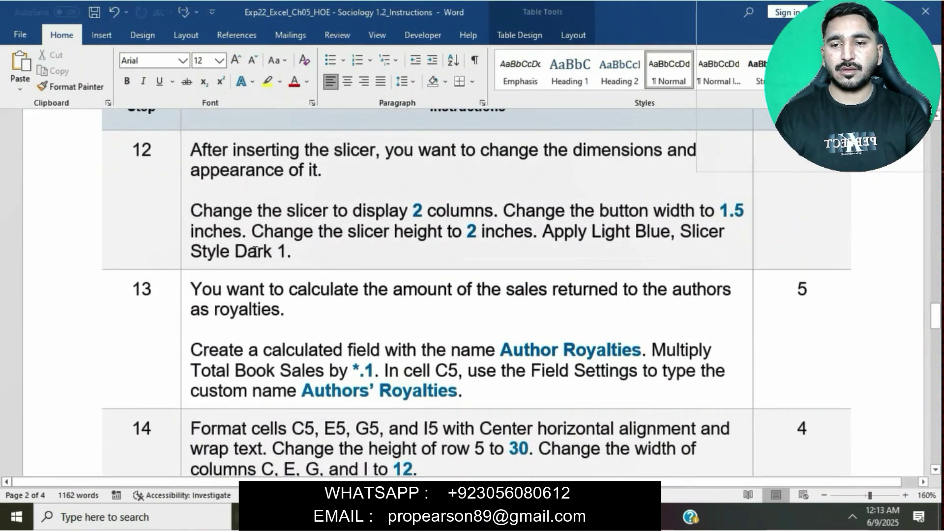
{"action": "left_click_drag", "start_coordinate": [190, 210], "coordinate": [473, 216]}
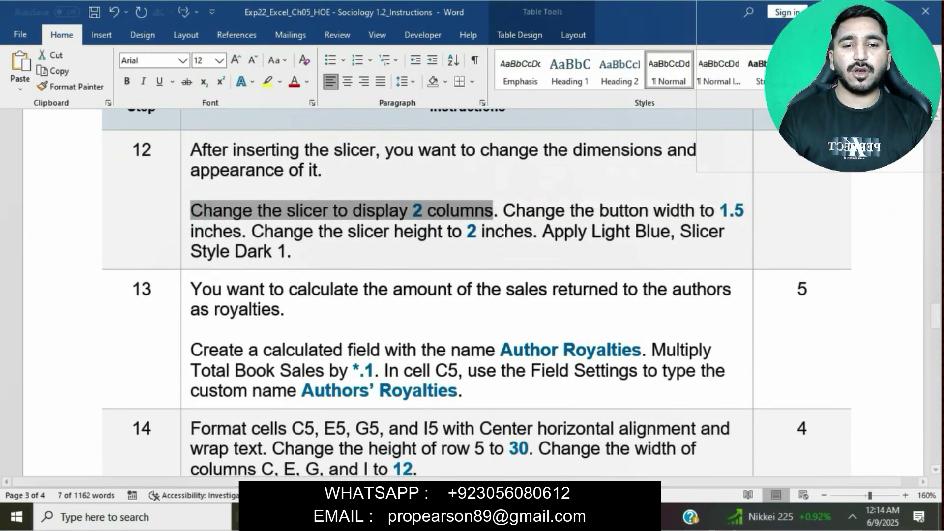
{"action": "key", "text": "alt+Tab"}
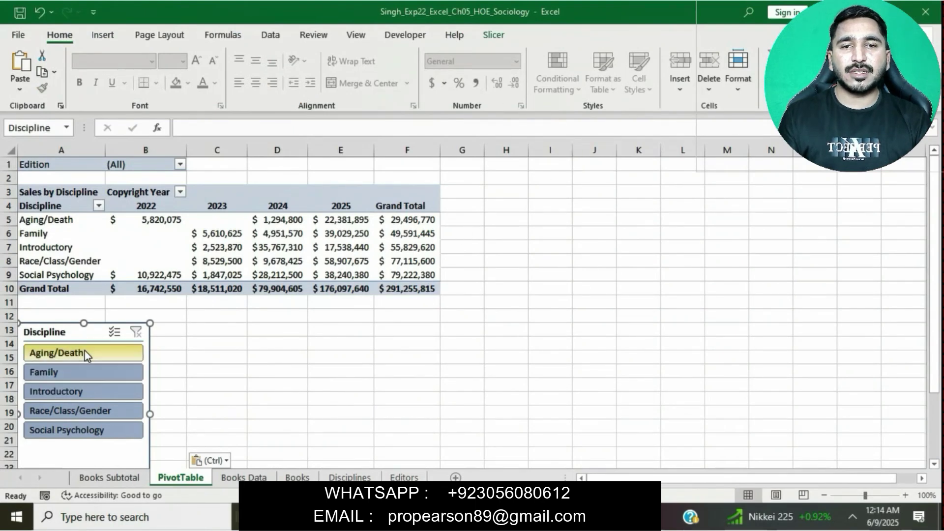
{"action": "left_click", "coordinate": [495, 36]}
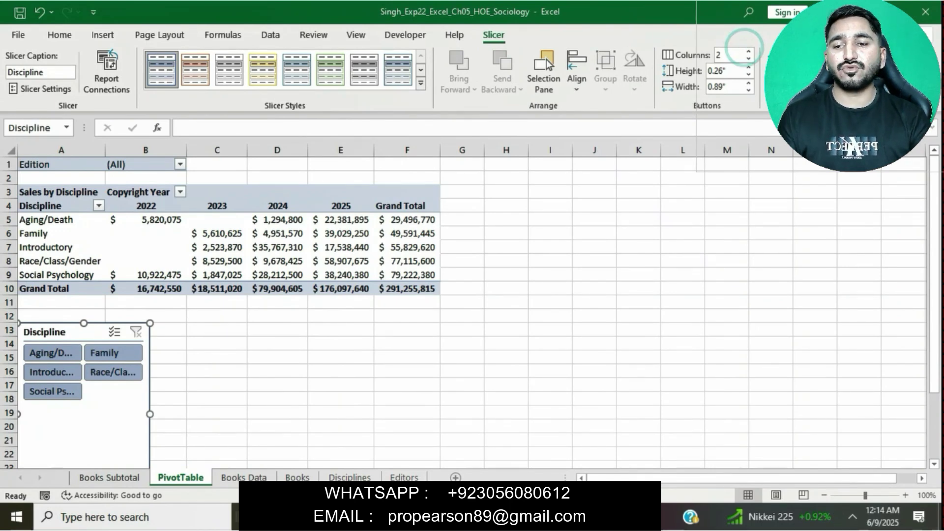
Check the button width instruction of step 12 in Word and set the Discipline slicer's button width to 1.5 inches in Excel.
{"action": "key", "text": "alt+Tab"}
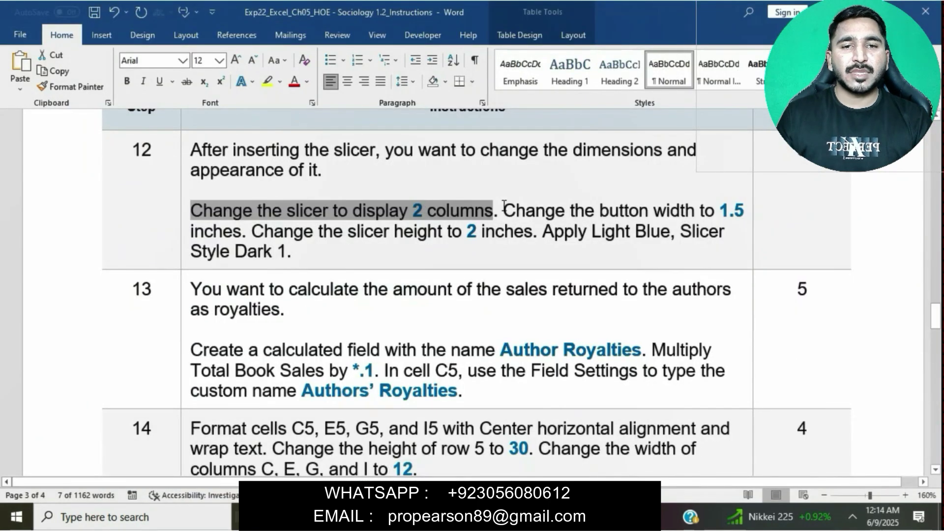
{"action": "left_click_drag", "start_coordinate": [503, 205], "coordinate": [242, 232]}
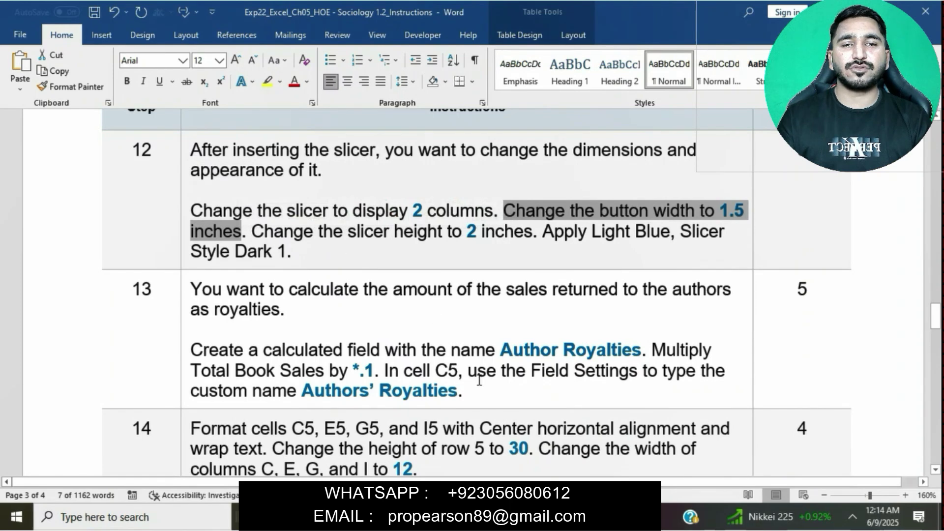
{"action": "key", "text": "alt+Tab"}
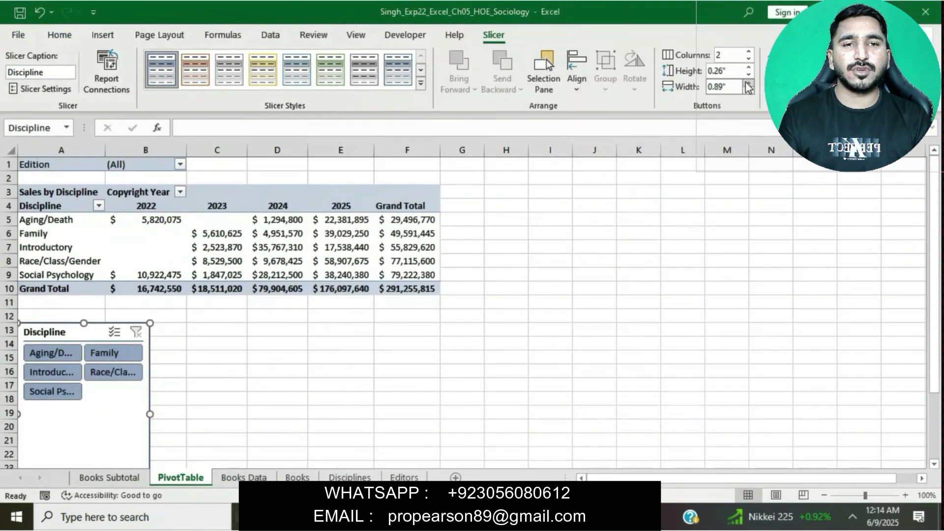
{"action": "left_click", "coordinate": [726, 86]}
{"action": "type", "text": "1.5"}
{"action": "key", "text": "Return"}
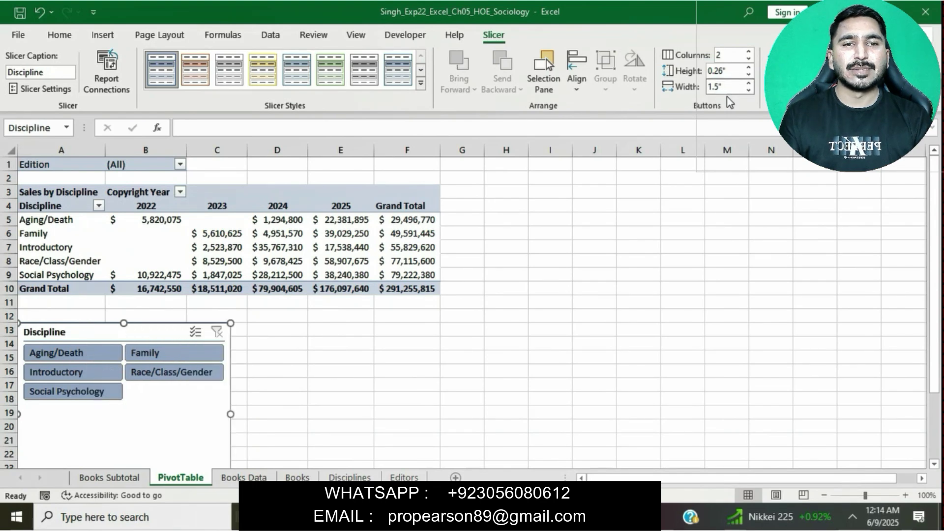
Check the slicer height instruction of step 12 in Word and set the Discipline slicer's height to 2 inches in Excel.
{"action": "key", "text": "alt+Tab"}
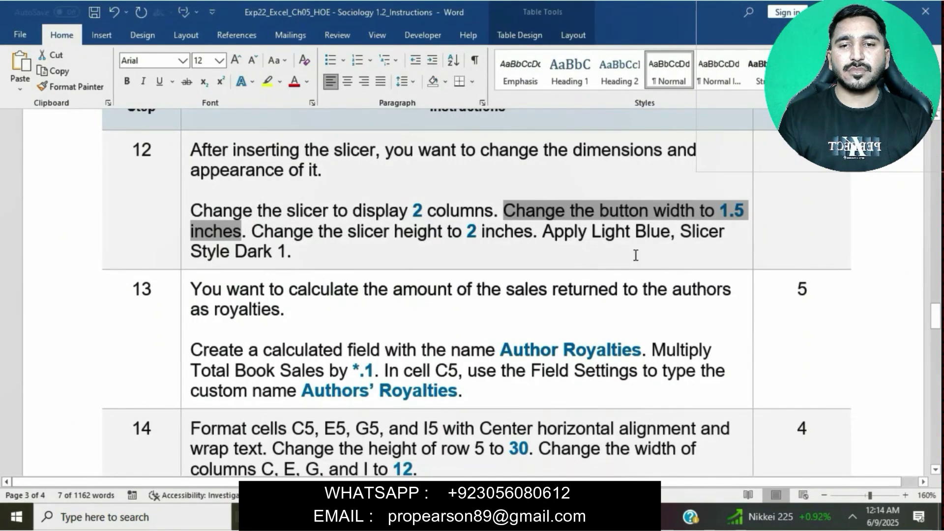
{"action": "left_click_drag", "start_coordinate": [261, 235], "coordinate": [533, 235]}
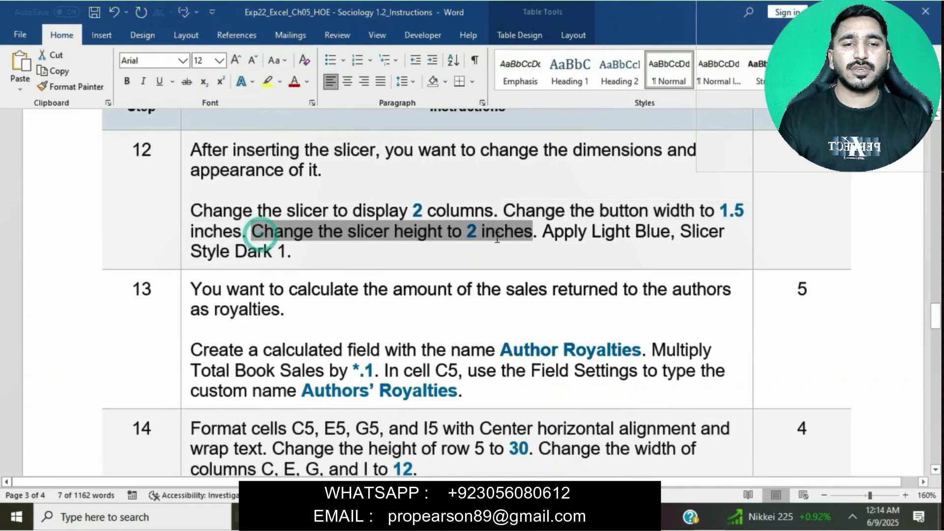
{"action": "key", "text": "alt+Tab"}
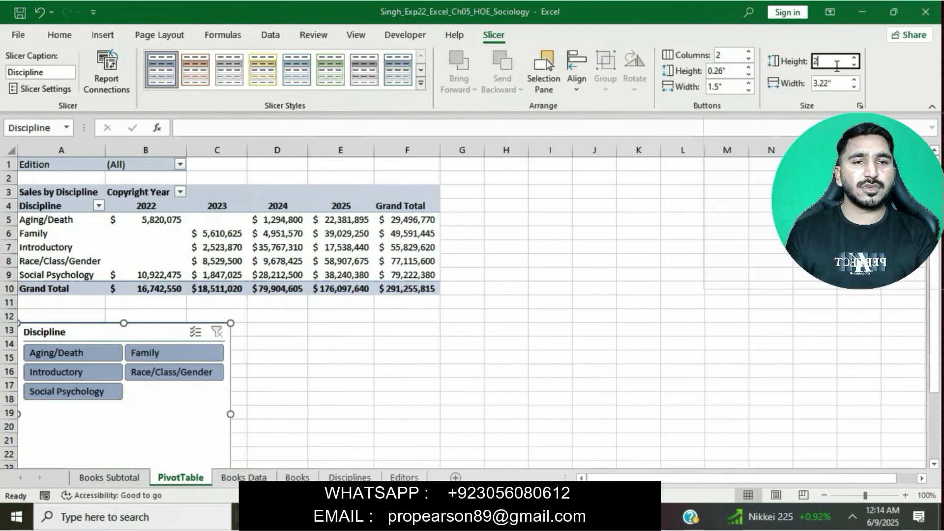
{"action": "key", "text": "Return"}
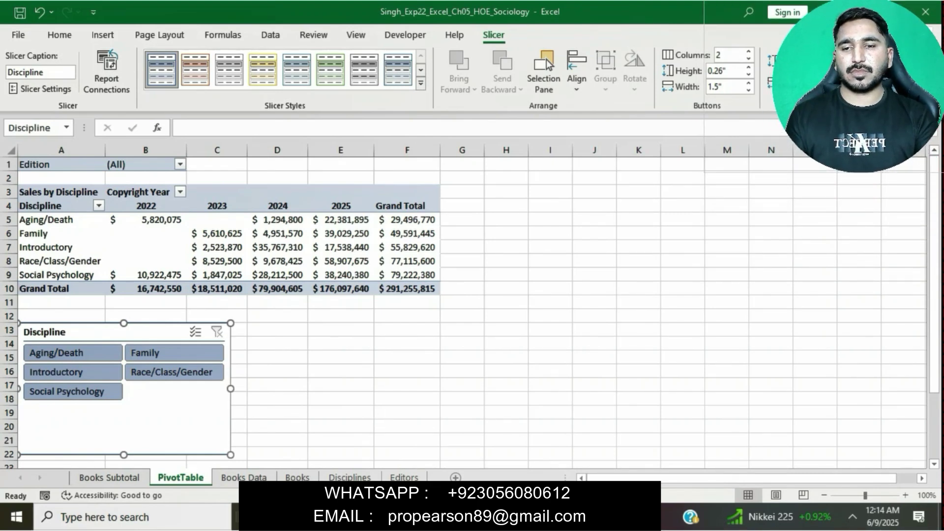
Check the last instruction of step 12 in Word and apply Light Blue, Slicer Style Dark 1 to Excel's Discipline slicer.
{"action": "key", "text": "alt+Tab"}
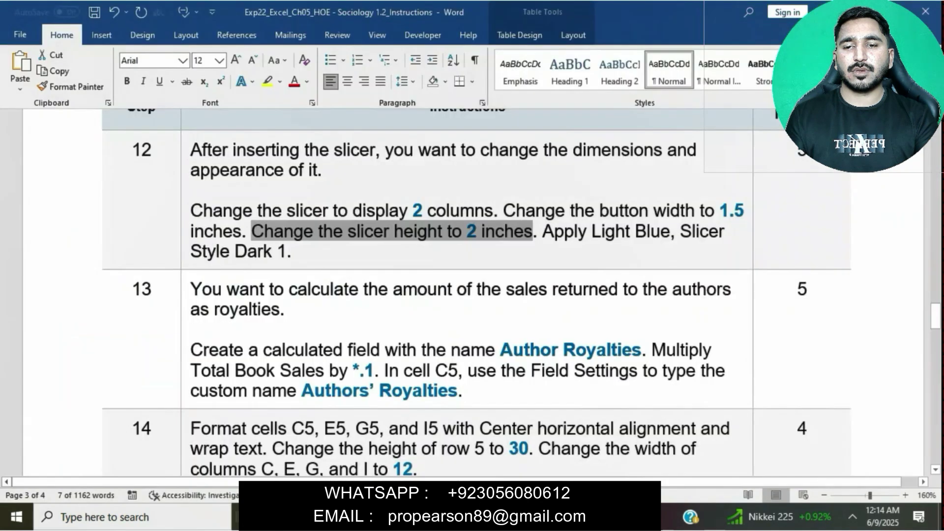
{"action": "left_click_drag", "start_coordinate": [545, 235], "coordinate": [642, 269]}
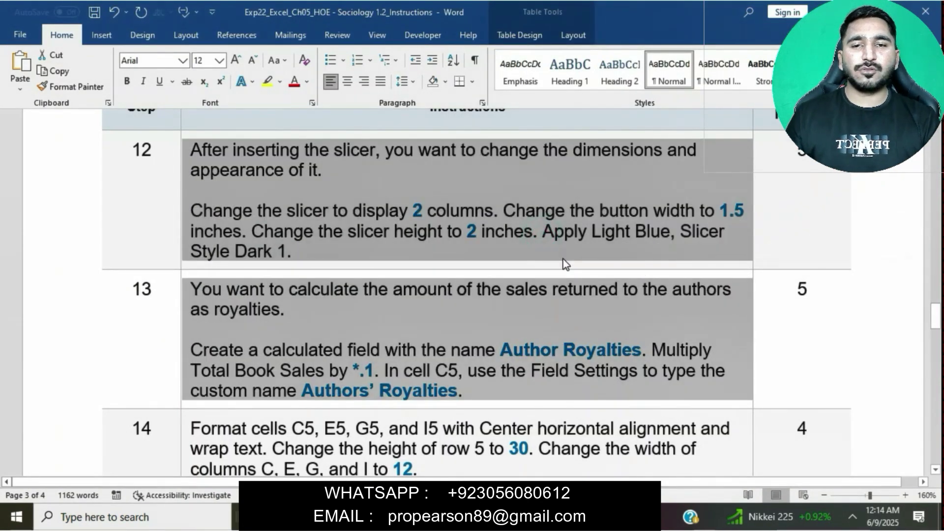
{"action": "left_click", "coordinate": [565, 260]}
{"action": "left_click", "coordinate": [547, 234], "text": "shift"}
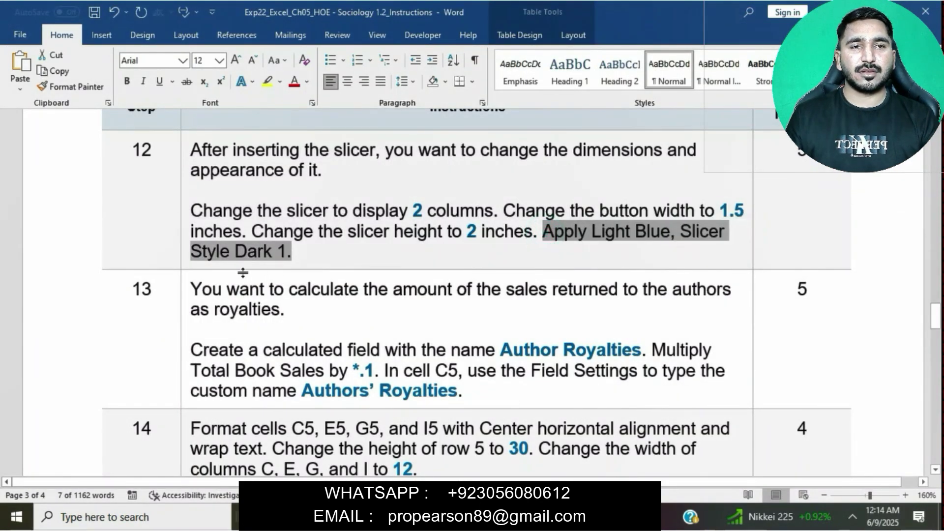
{"action": "key", "text": "alt+Tab"}
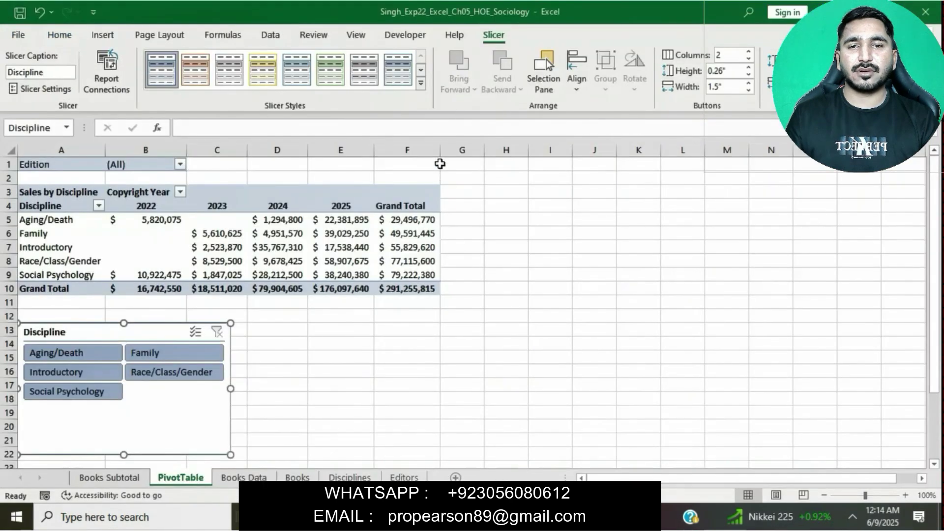
{"action": "left_click", "coordinate": [421, 87]}
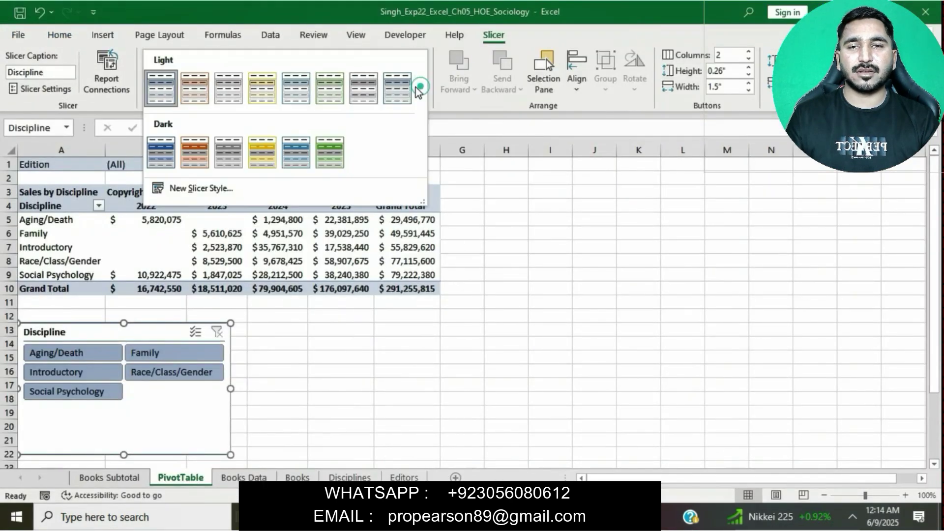
{"action": "left_click", "coordinate": [168, 152]}
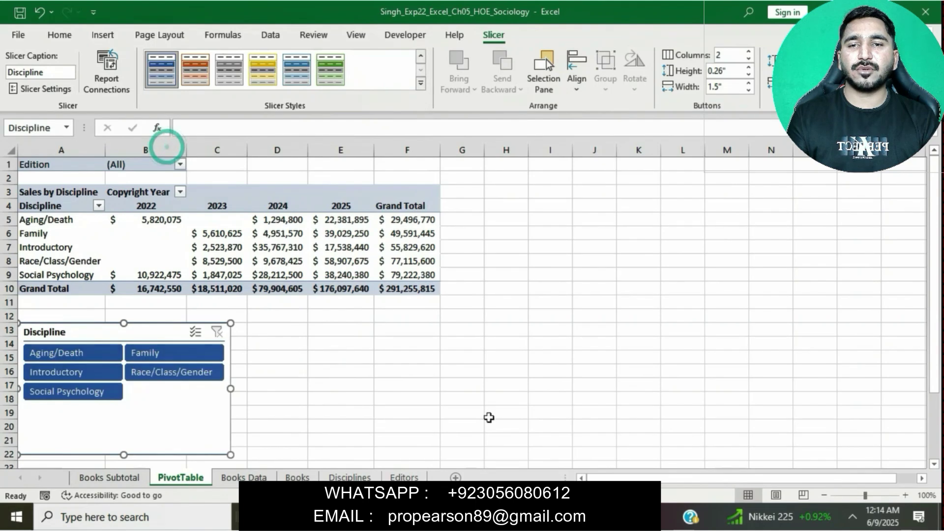
Read the calculated field instruction of step 13 in Word and start inserting a calculated field in Excel's PivotTable.
{"action": "key", "text": "alt+Tab"}
{"action": "left_click", "coordinate": [470, 370]}
{"action": "scroll", "coordinate": [470, 366], "scroll_direction": "down", "scroll_amount": 4}
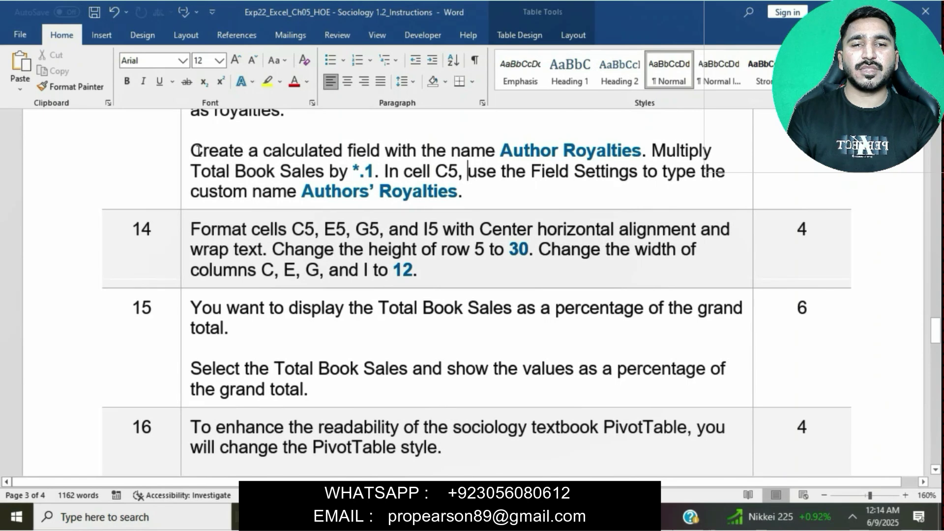
{"action": "left_click_drag", "start_coordinate": [197, 150], "coordinate": [381, 172]}
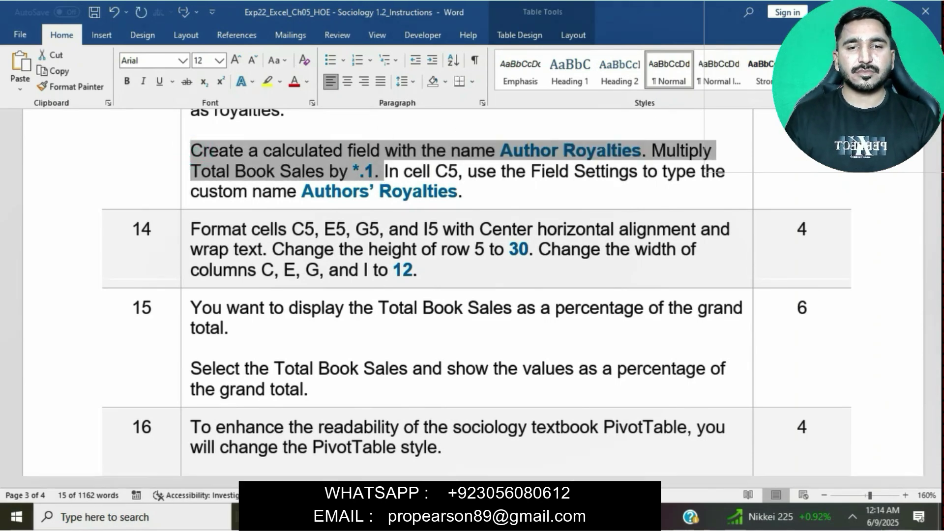
{"action": "key", "text": "alt+Tab"}
{"action": "left_click", "coordinate": [407, 205]}
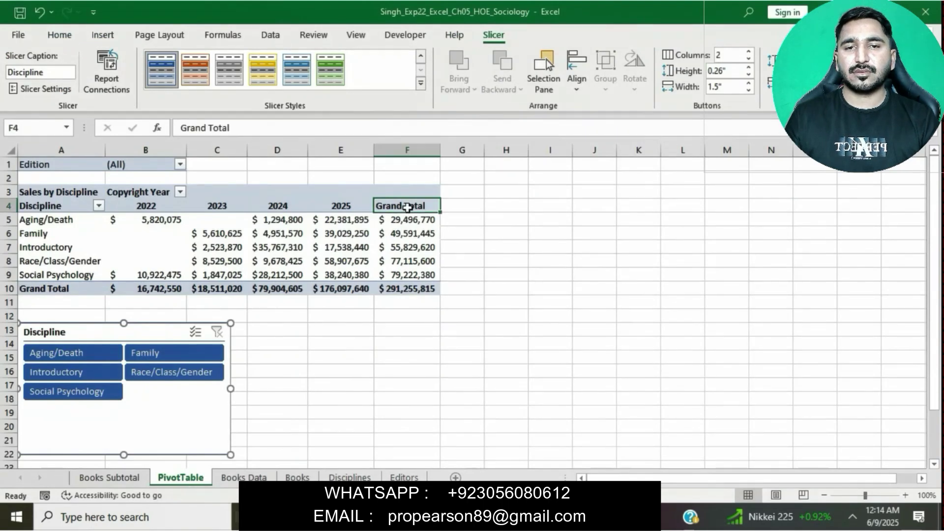
{"action": "left_click", "coordinate": [540, 35]}
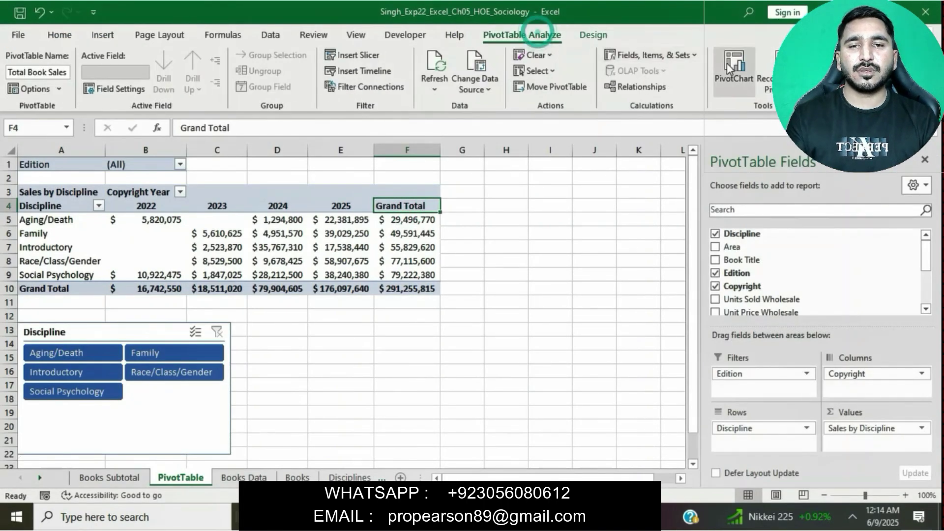
{"action": "left_click", "coordinate": [660, 57]}
{"action": "left_click", "coordinate": [661, 74]}
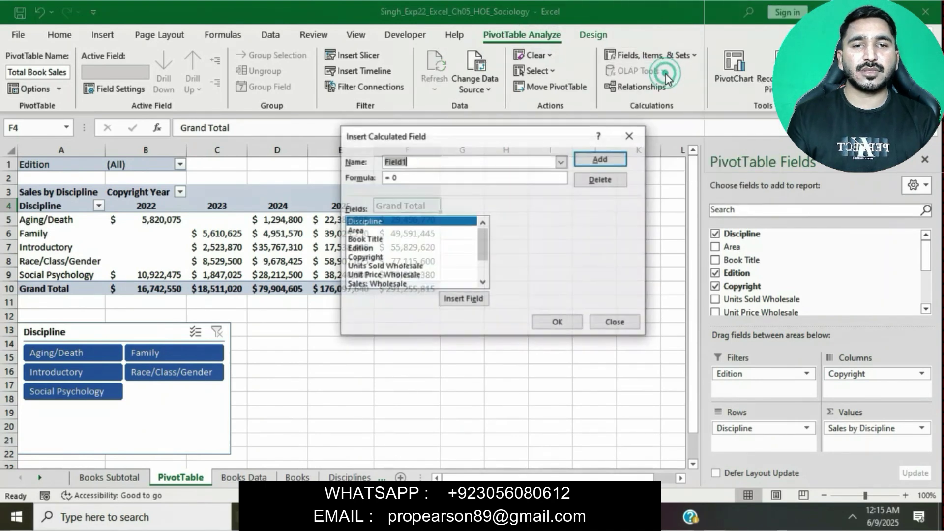
Set the calculated field's formula to 'Total Book Sales'*.1 in Excel and check it against the step 13 instruction in Word.
{"action": "left_click", "coordinate": [497, 178]}
{"action": "key", "text": "BackSpace"}
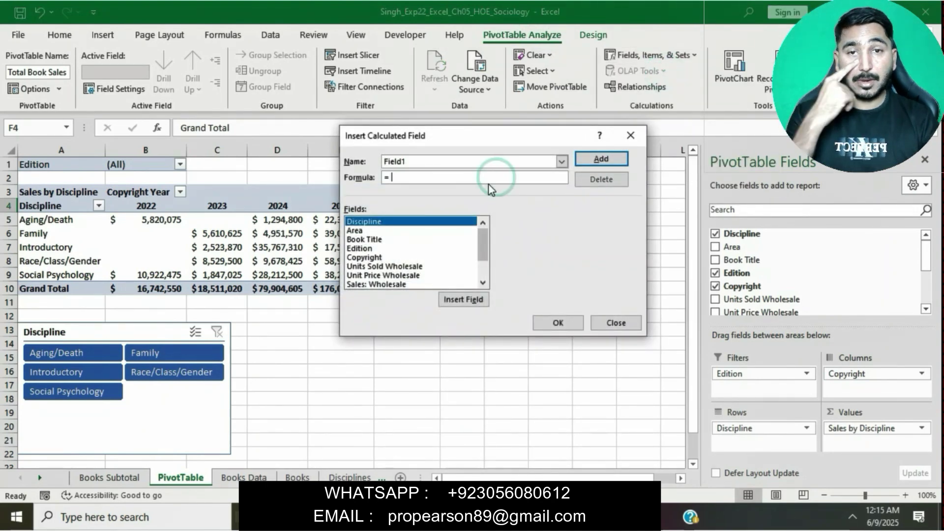
{"action": "scroll", "coordinate": [423, 268], "scroll_direction": "down", "scroll_amount": 2}
{"action": "left_click", "coordinate": [398, 284]}
{"action": "left_click", "coordinate": [463, 297]}
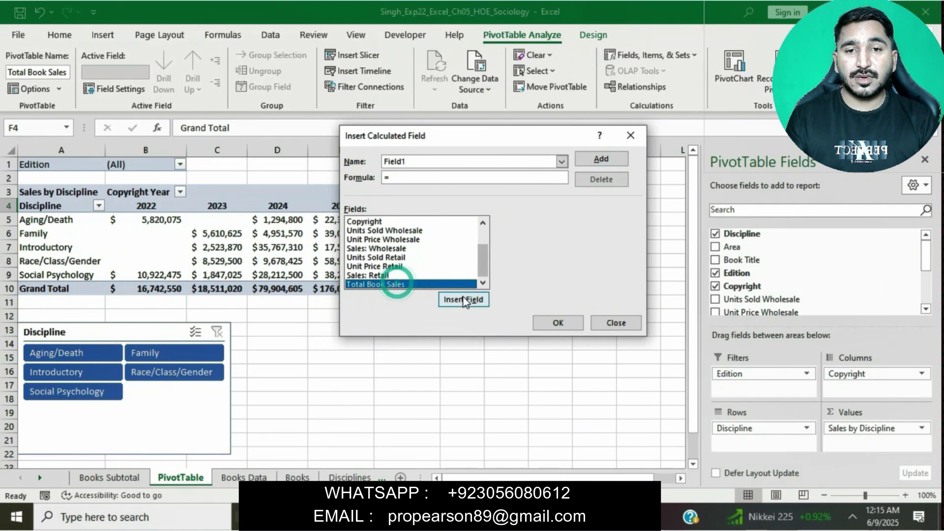
{"action": "type", "text": "*.2"}
{"action": "key", "text": "BackSpace"}
{"action": "type", "text": "1"}
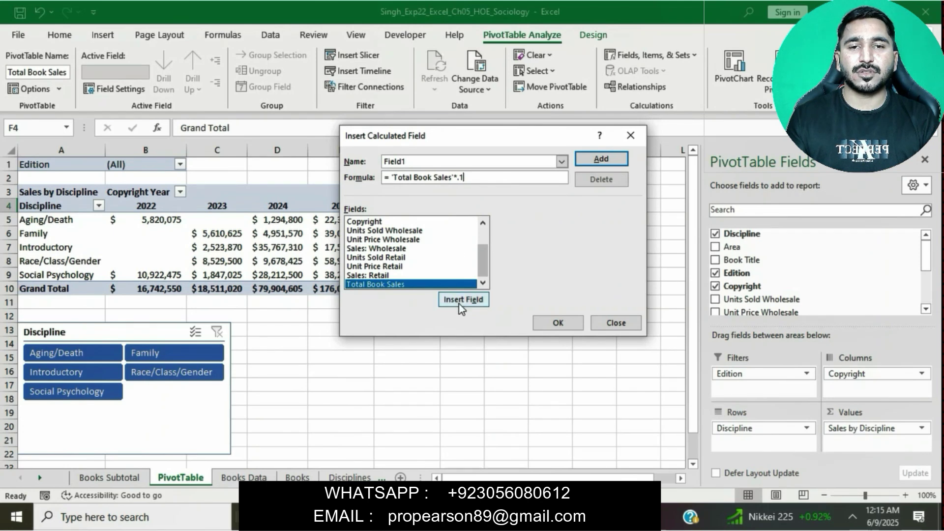
{"action": "key", "text": "alt+Tab"}
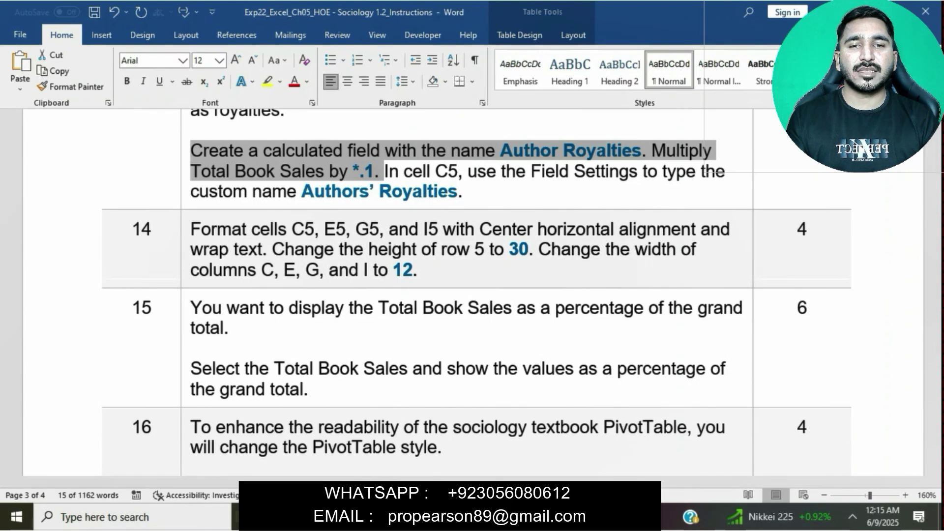
{"action": "key", "text": "alt+Tab"}
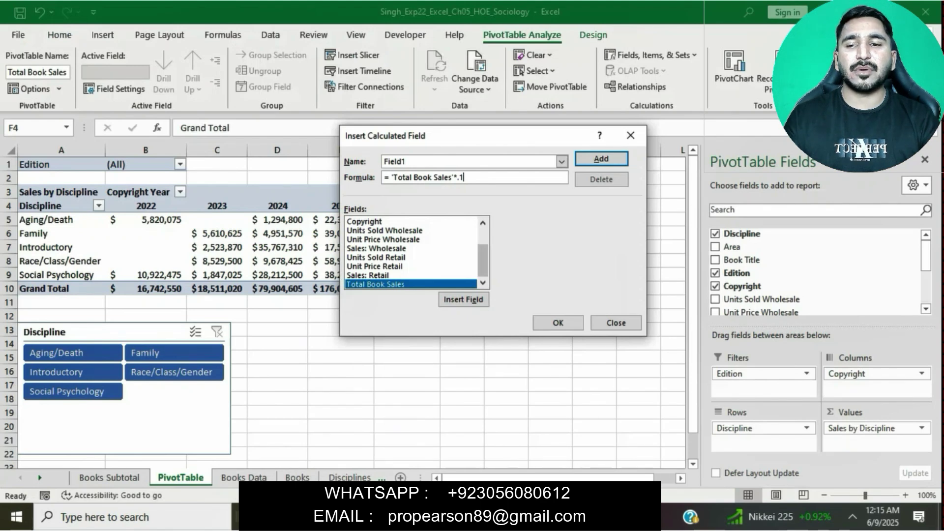
{"action": "left_click", "coordinate": [558, 322]}
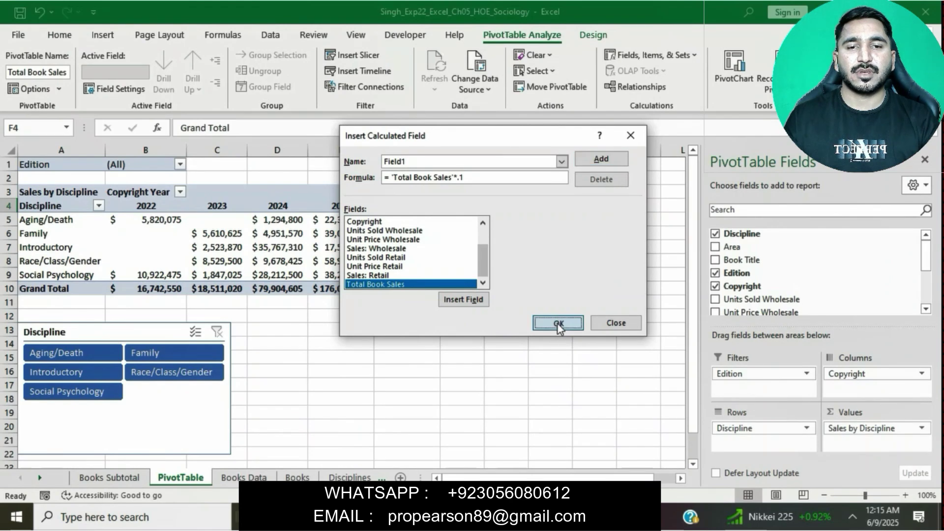
Copy the calculated field name Author Royalties from the step 13 instruction in Word.
{"action": "left_click", "coordinate": [503, 516]}
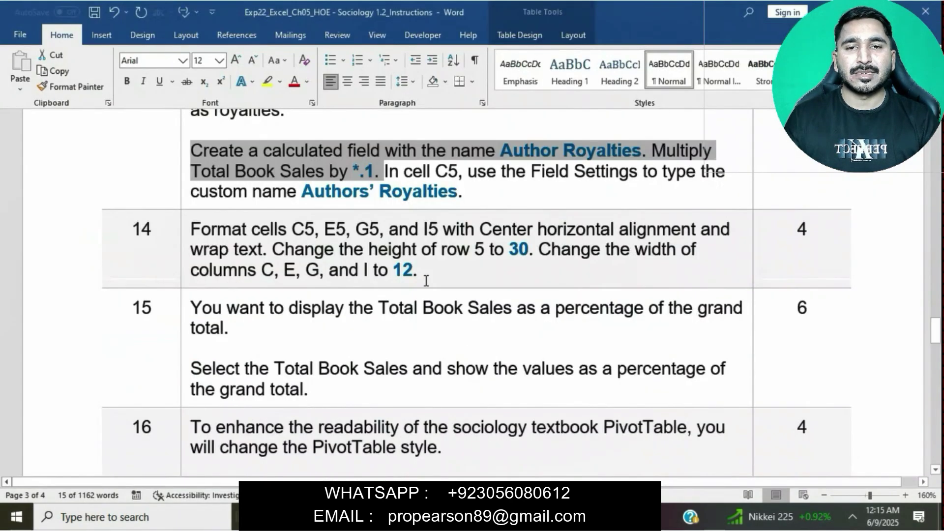
{"action": "left_click", "coordinate": [505, 189]}
{"action": "left_click_drag", "start_coordinate": [500, 150], "coordinate": [612, 160]}
{"action": "key", "text": "ctrl+c"}
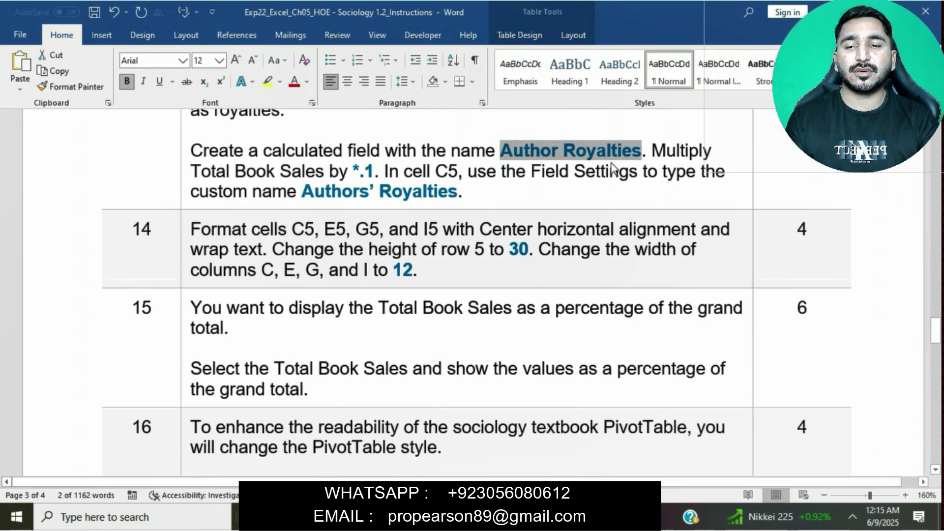
In the Excel workbook, set the custom name of the PivotTable's Sum of Field1 value field to Author Royalties.
{"action": "key", "text": "alt+Tab"}
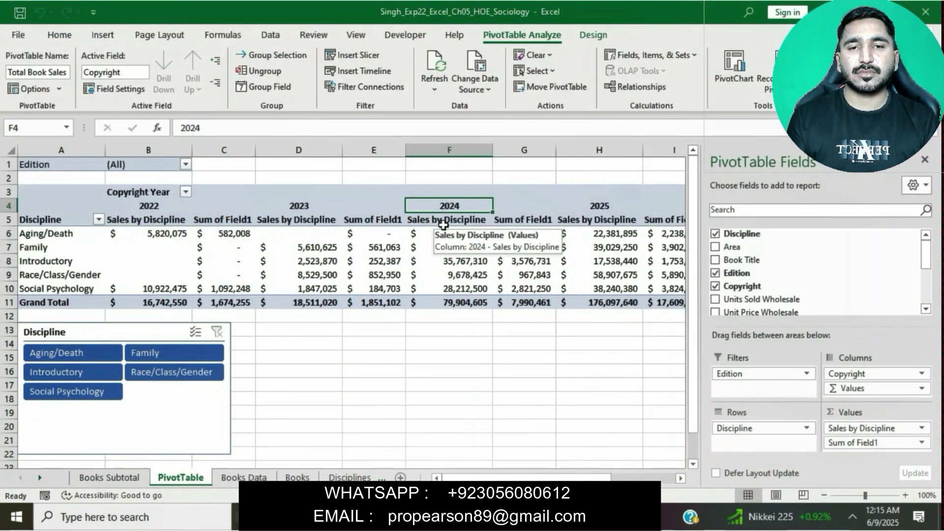
{"action": "left_click", "coordinate": [367, 217]}
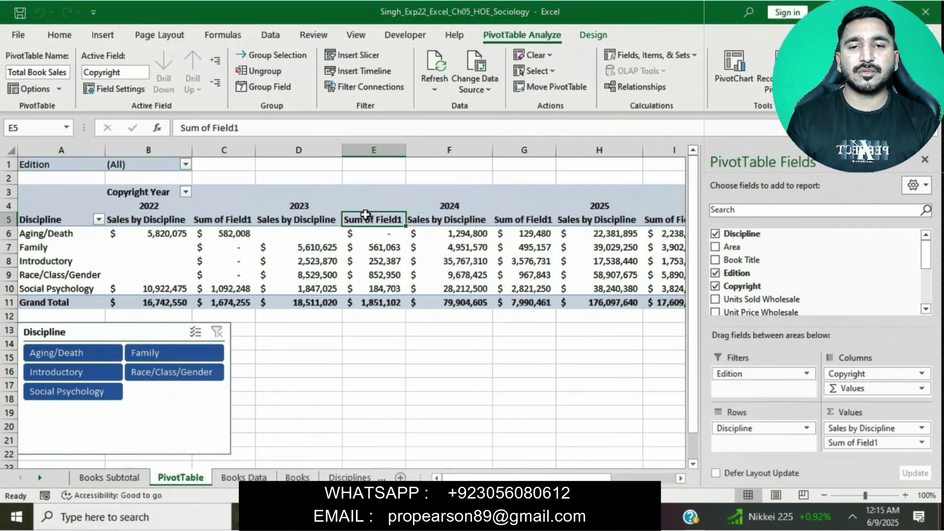
{"action": "left_click", "coordinate": [116, 91]}
{"action": "key", "text": "ctrl+v"}
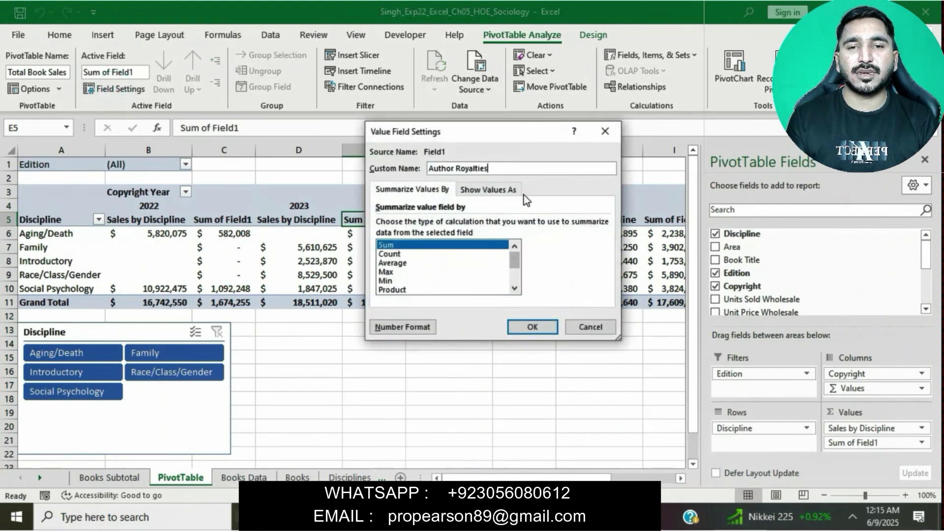
{"action": "left_click", "coordinate": [531, 326]}
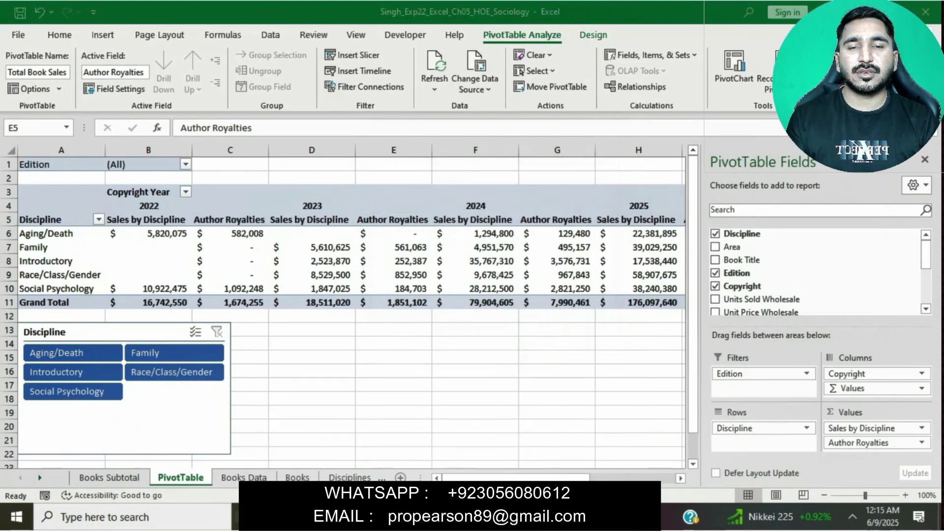
Get the custom name Authors' Royalties from the Word instructions and apply it to the Author Royalties value field in the Excel PivotTable.
{"action": "key", "text": "alt+Tab"}
{"action": "left_click", "coordinate": [443, 229]}
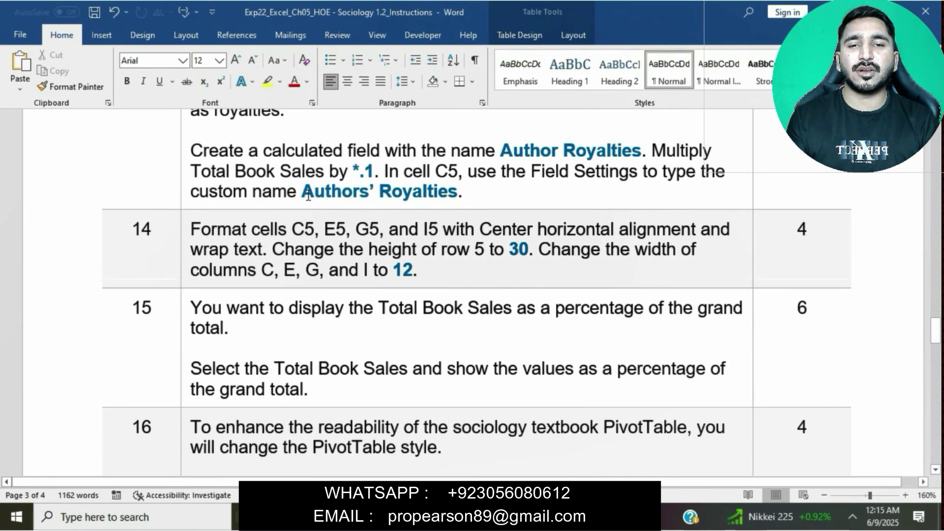
{"action": "scroll", "coordinate": [308, 195], "scroll_direction": "down", "scroll_amount": 1}
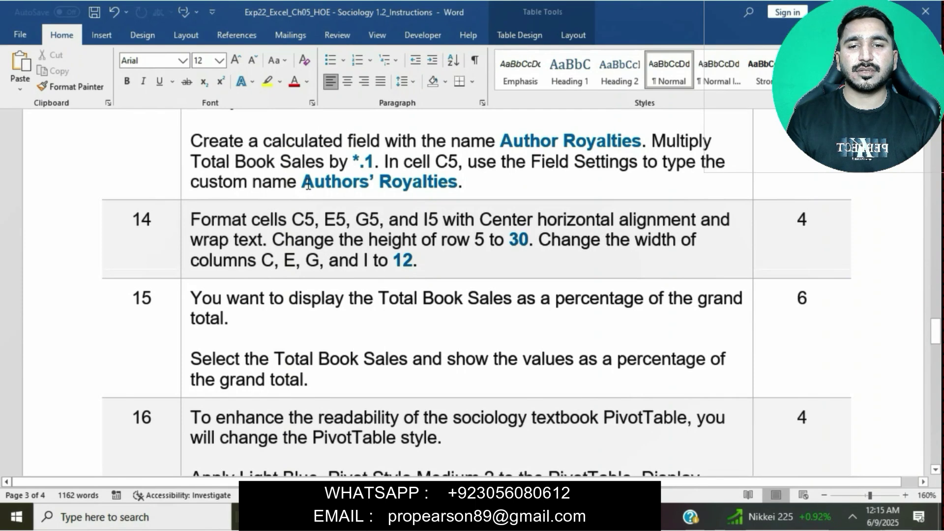
{"action": "left_click_drag", "start_coordinate": [302, 183], "coordinate": [457, 183]}
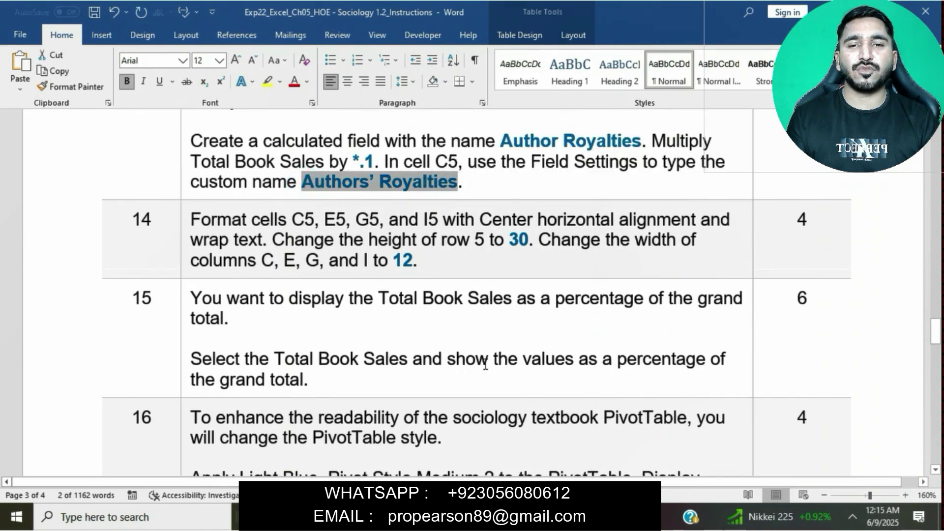
{"action": "key", "text": "alt+Tab"}
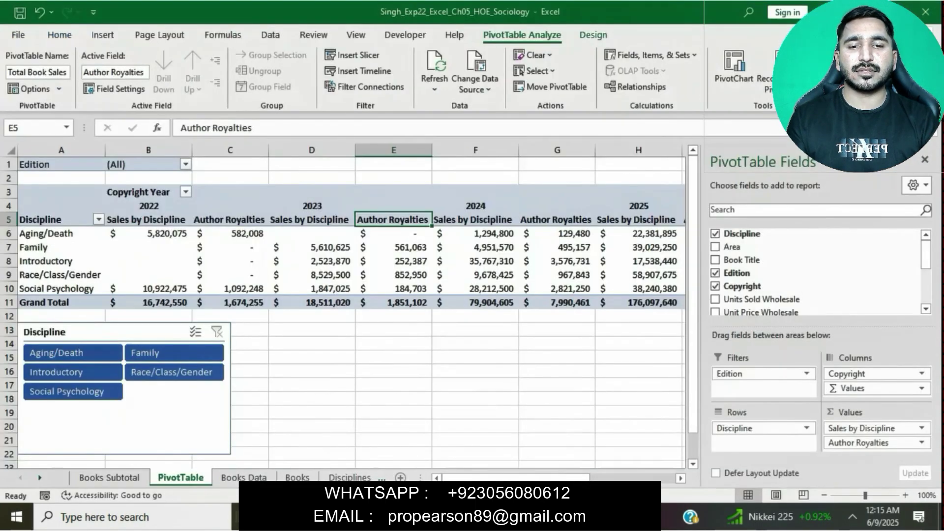
{"action": "left_click", "coordinate": [133, 89]}
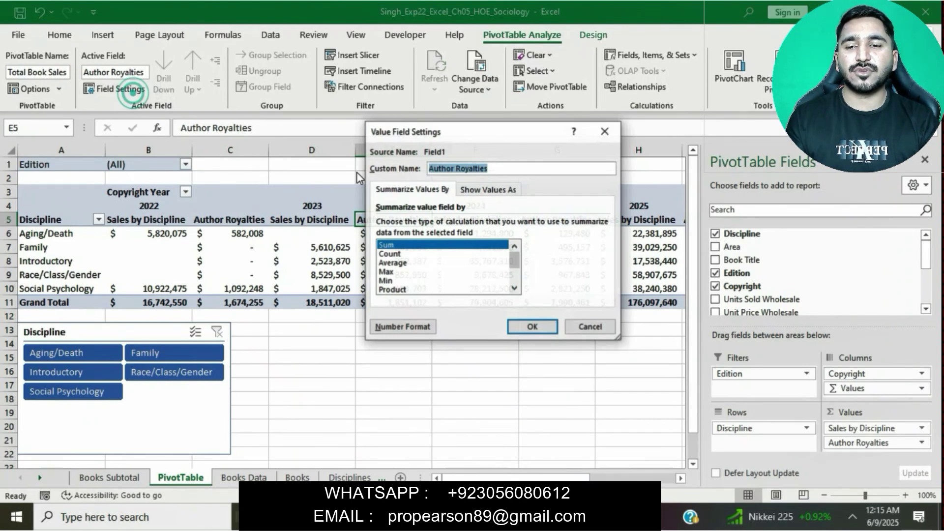
{"action": "type", "text": "Authors' Royalties"}
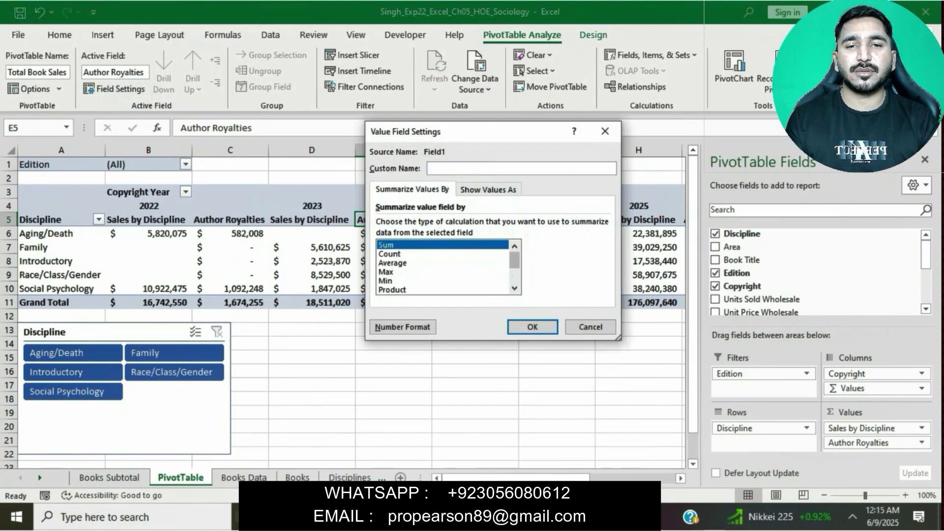
{"action": "left_click", "coordinate": [530, 332]}
Check instruction 14 in Word, and in Excel wrap the text of header cell C5 and center it horizontally.
{"action": "key", "text": "alt+Tab"}
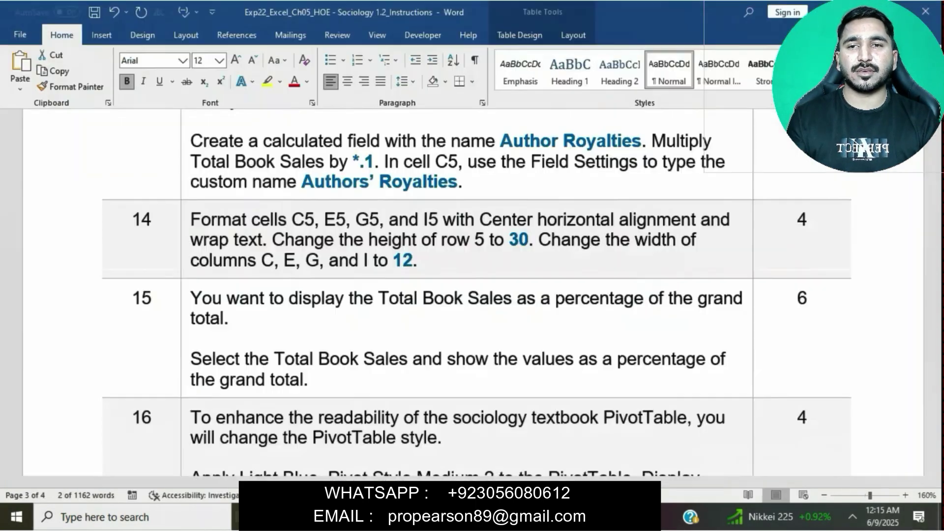
{"action": "left_click", "coordinate": [423, 257]}
{"action": "scroll", "coordinate": [423, 257], "scroll_direction": "down", "scroll_amount": 3}
{"action": "scroll", "coordinate": [421, 257], "scroll_direction": "up", "scroll_amount": 2}
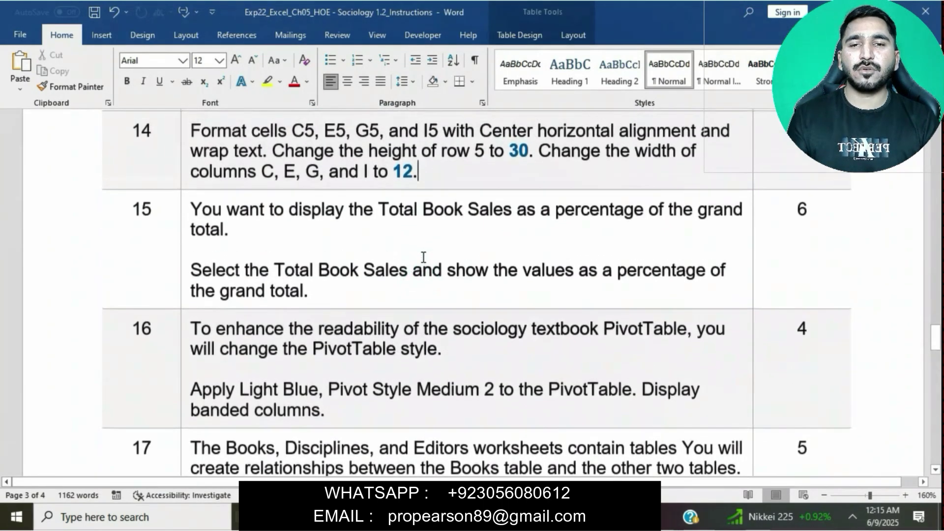
{"action": "left_click_drag", "start_coordinate": [197, 132], "coordinate": [261, 148]}
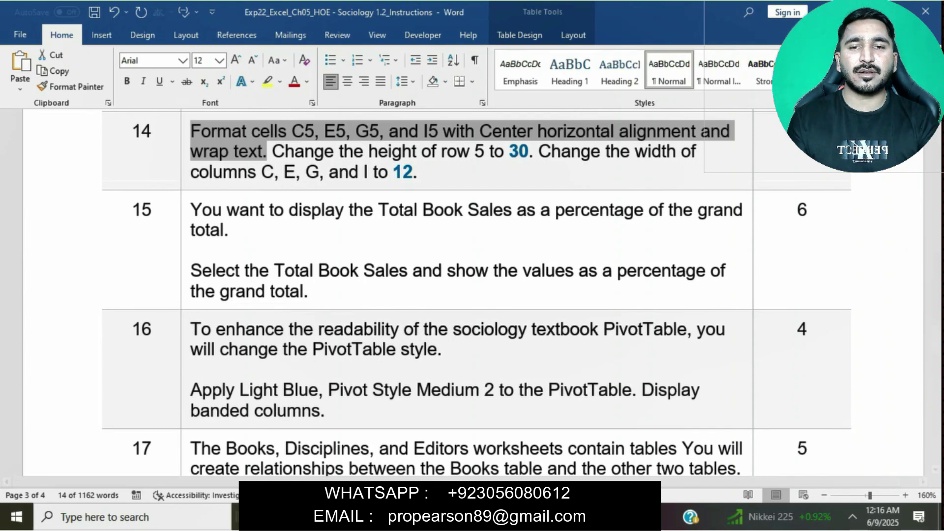
{"action": "key", "text": "alt+Tab"}
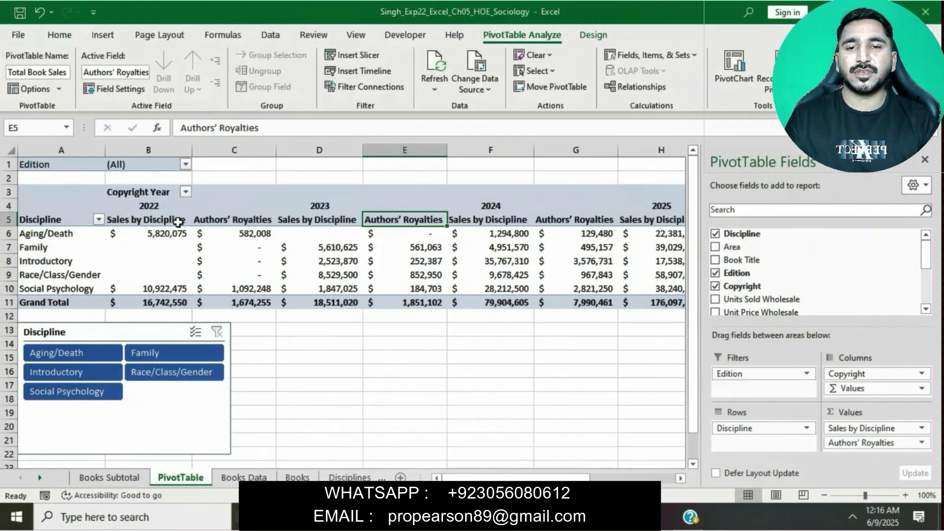
{"action": "left_click", "coordinate": [245, 221]}
{"action": "key", "text": "alt+Tab"}
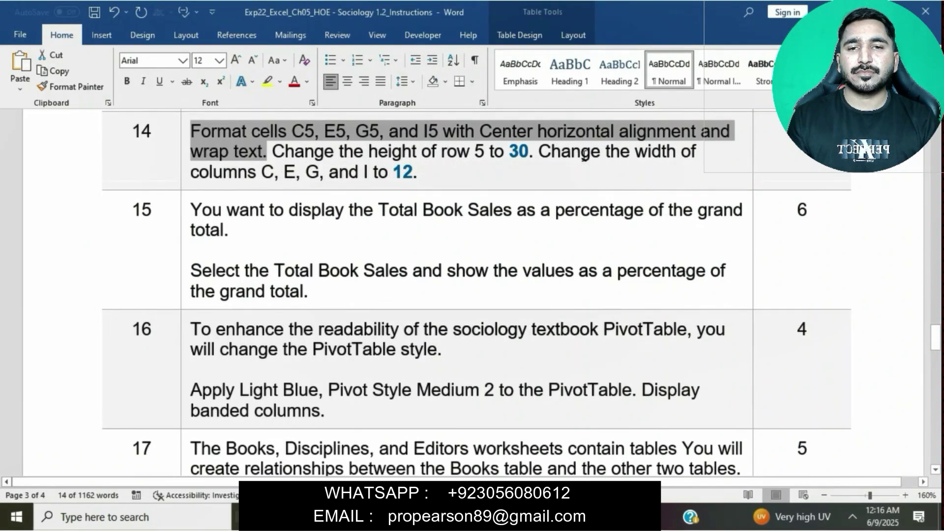
{"action": "key", "text": "alt+Tab"}
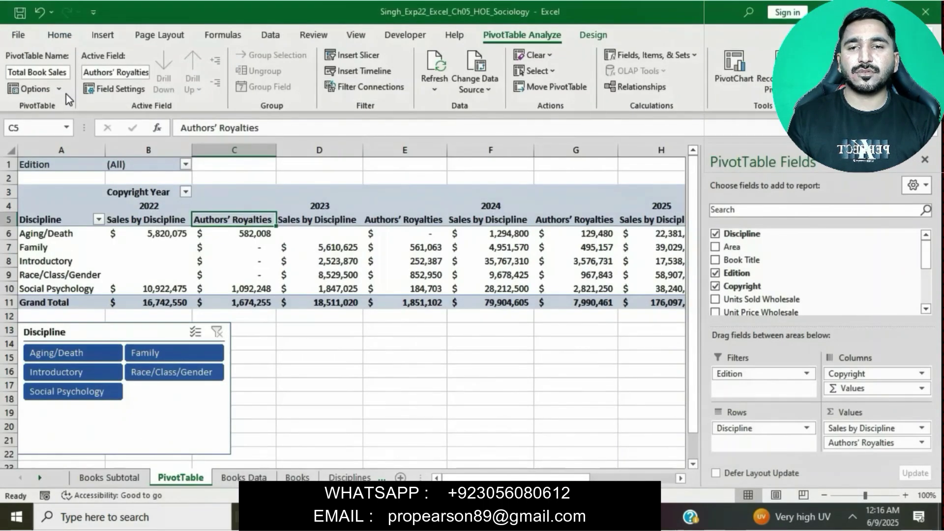
{"action": "left_click", "coordinate": [55, 37]}
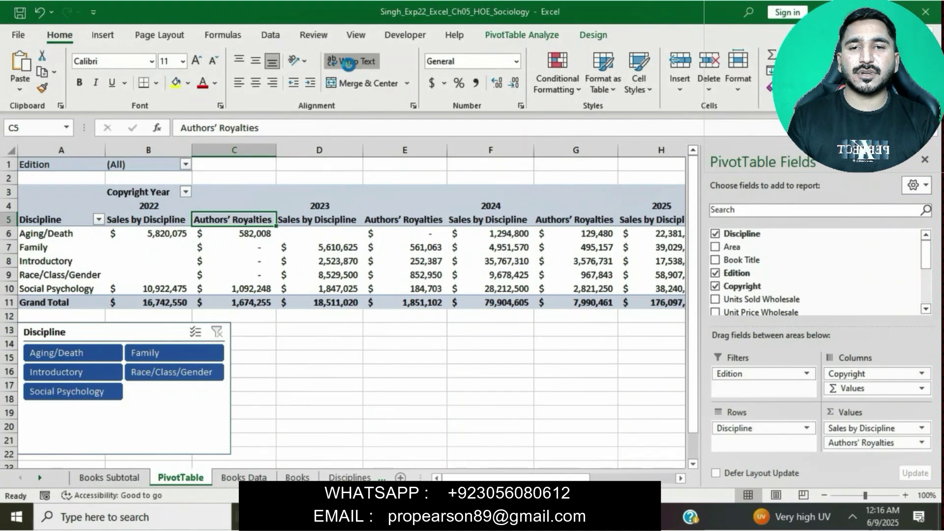
{"action": "left_click", "coordinate": [255, 83]}
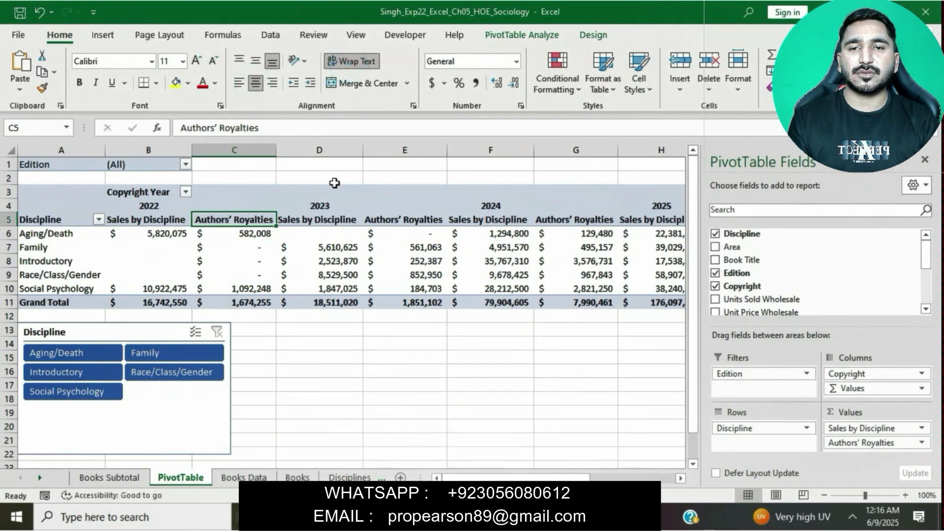
Apply wrap text and center horizontal alignment to the Authors' Royalties headers in cells E5, G5 and I5.
{"action": "left_click", "coordinate": [383, 212]}
{"action": "left_click", "coordinate": [364, 62]}
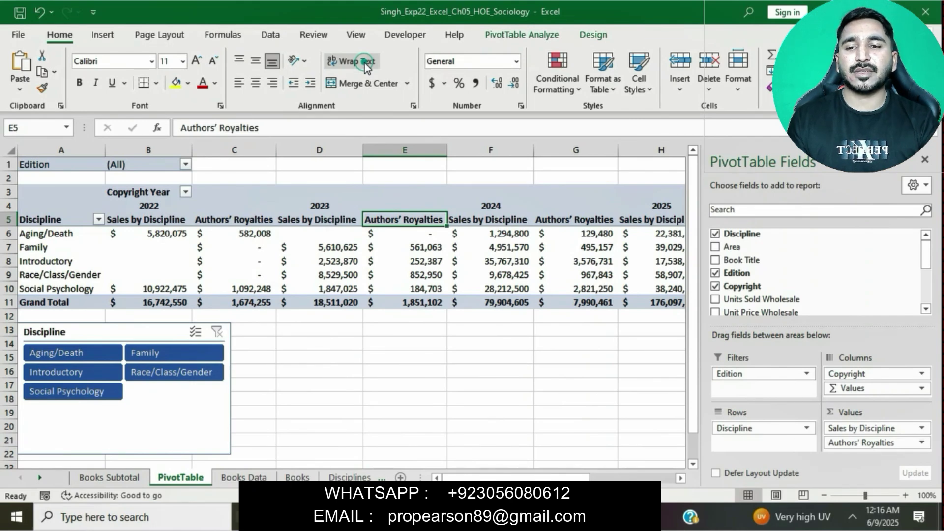
{"action": "left_click", "coordinate": [254, 85]}
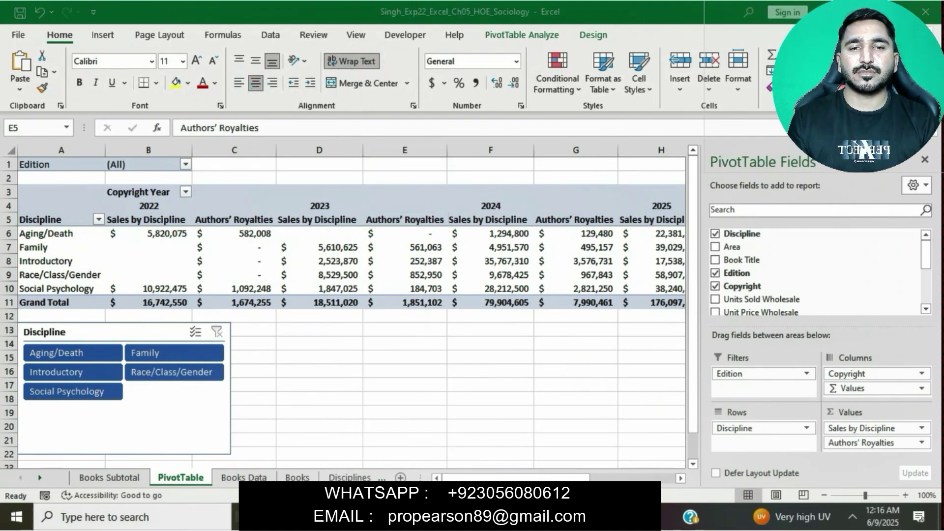
{"action": "key", "text": "alt+Tab"}
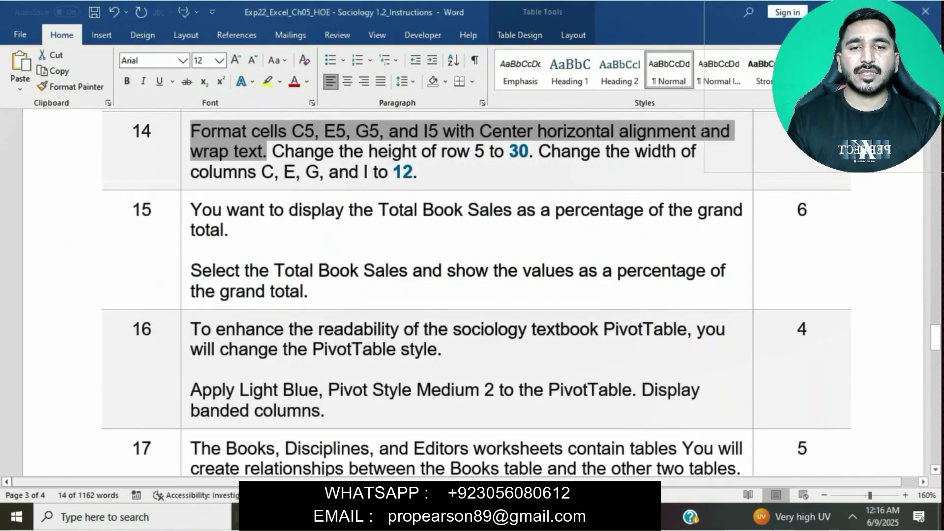
{"action": "key", "text": "alt+Tab"}
{"action": "left_click", "coordinate": [569, 217]}
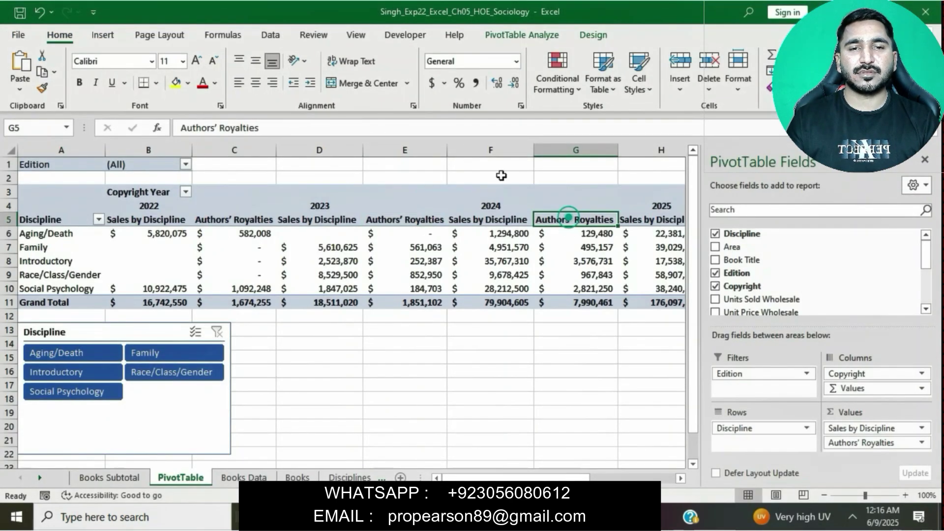
{"action": "left_click", "coordinate": [353, 60]}
{"action": "left_click", "coordinate": [255, 83]}
{"action": "scroll", "coordinate": [615, 257], "scroll_direction": "right", "scroll_amount": 3}
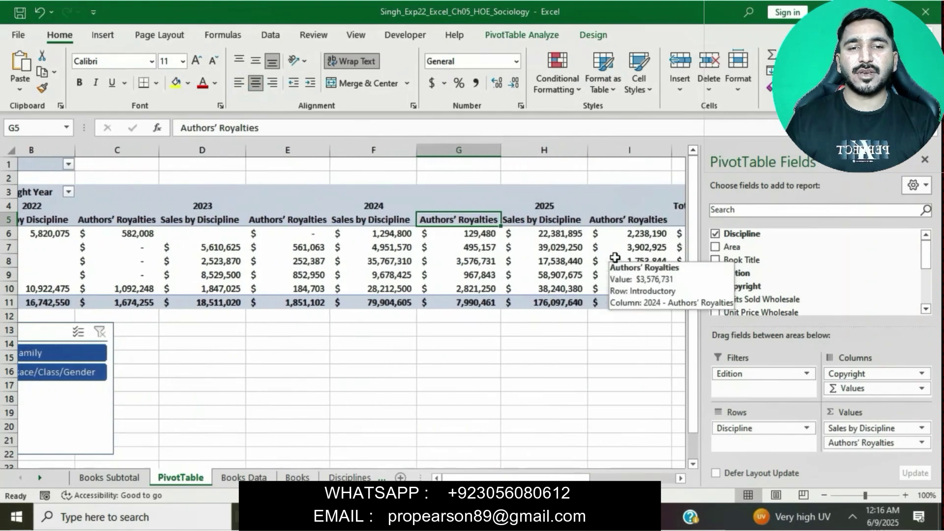
{"action": "left_click", "coordinate": [643, 221]}
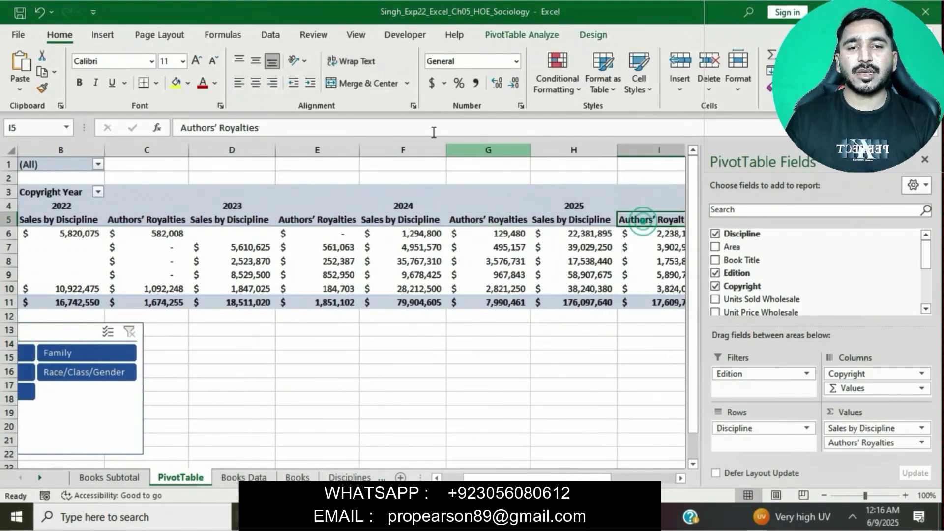
{"action": "left_click", "coordinate": [352, 61]}
{"action": "left_click", "coordinate": [250, 84]}
Check the row height instruction in Word, and set the height of row 5 to 30 in the Excel PivotTable sheet.
{"action": "key", "text": "alt+Tab"}
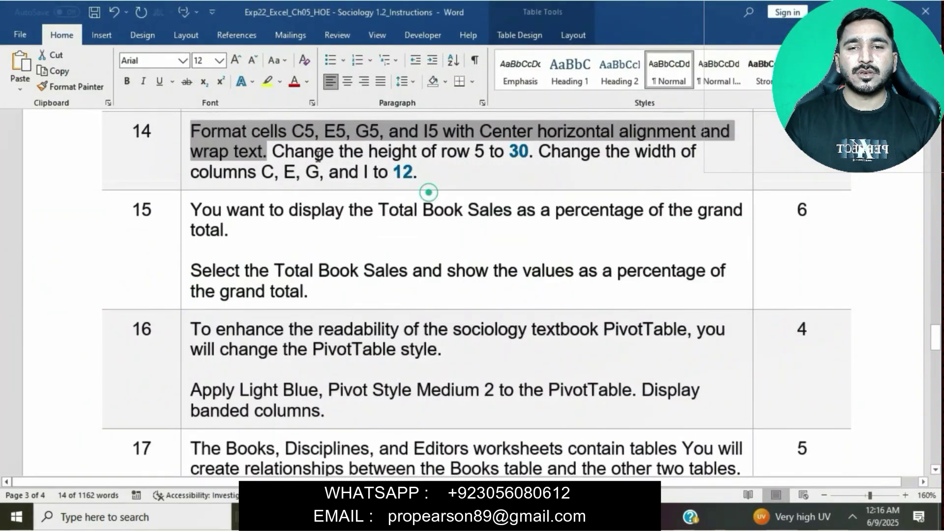
{"action": "left_click_drag", "start_coordinate": [272, 151], "coordinate": [517, 158]}
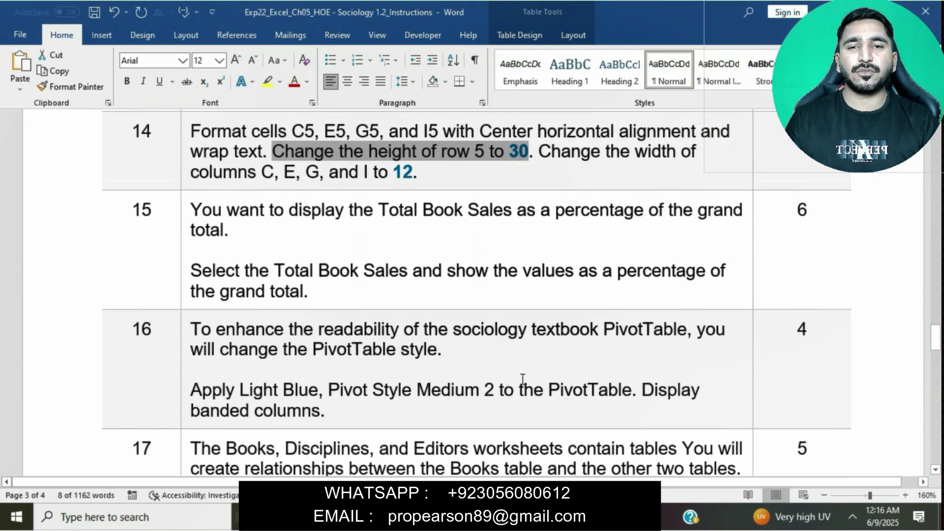
{"action": "key", "text": "alt+Tab"}
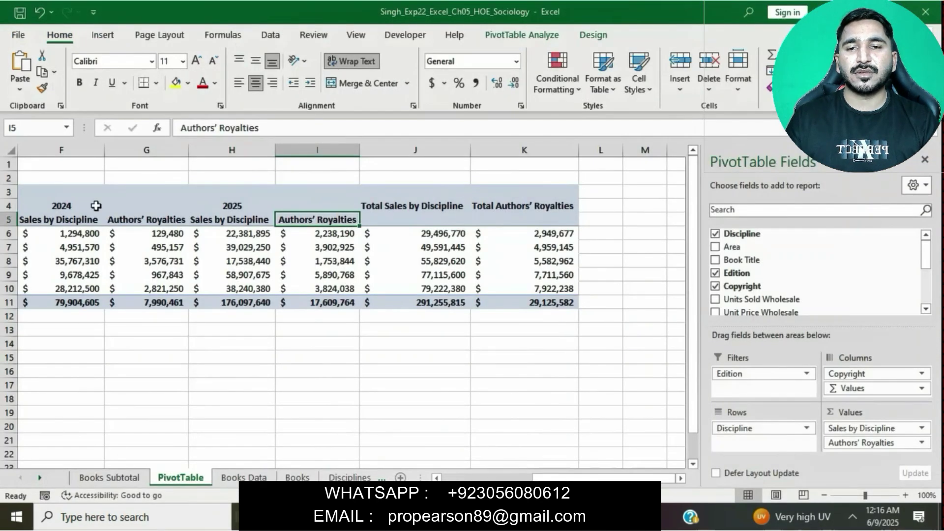
{"action": "left_click", "coordinate": [8, 220]}
{"action": "right_click", "coordinate": [8, 220]}
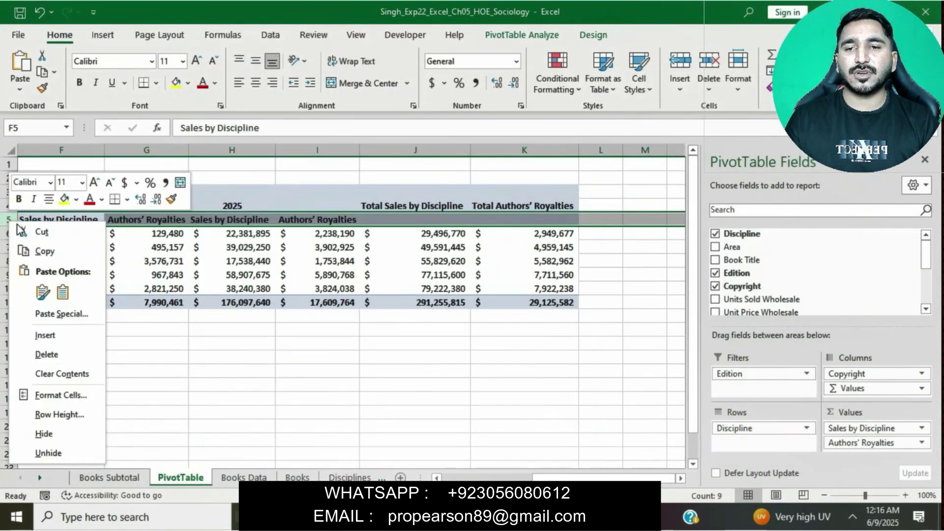
{"action": "left_click", "coordinate": [74, 418]}
{"action": "type", "text": "30"}
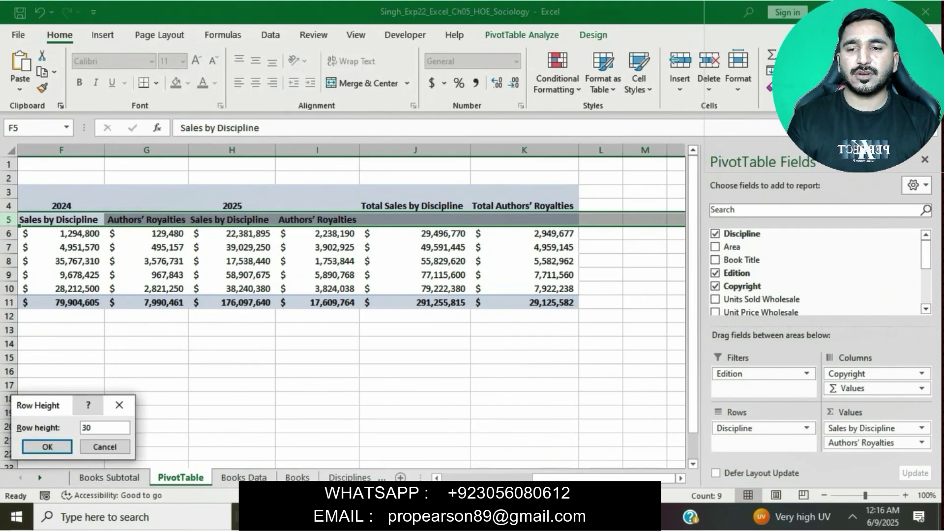
{"action": "left_click", "coordinate": [47, 447]}
{"action": "left_click", "coordinate": [394, 396]}
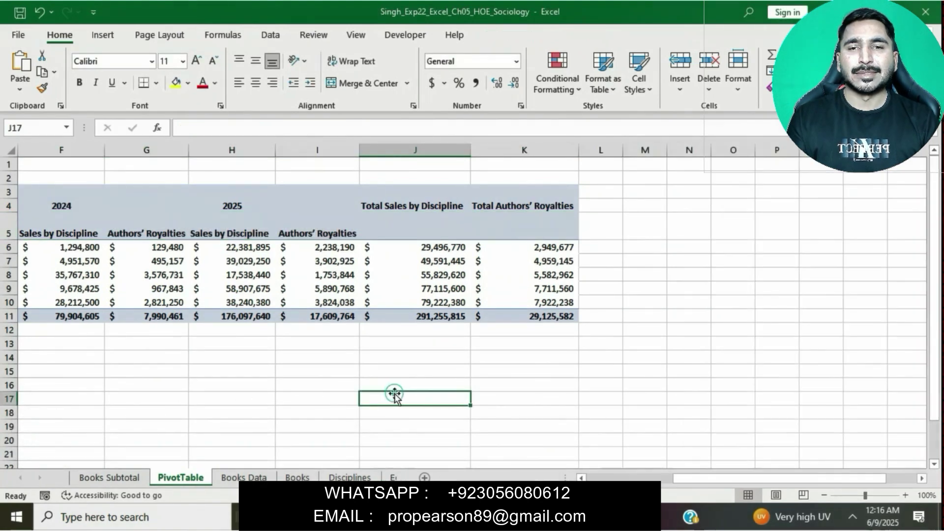
Check the last part of instruction 14 in Word for the width of columns C, E, G and I, and return to Excel.
{"action": "key", "text": "alt+Tab"}
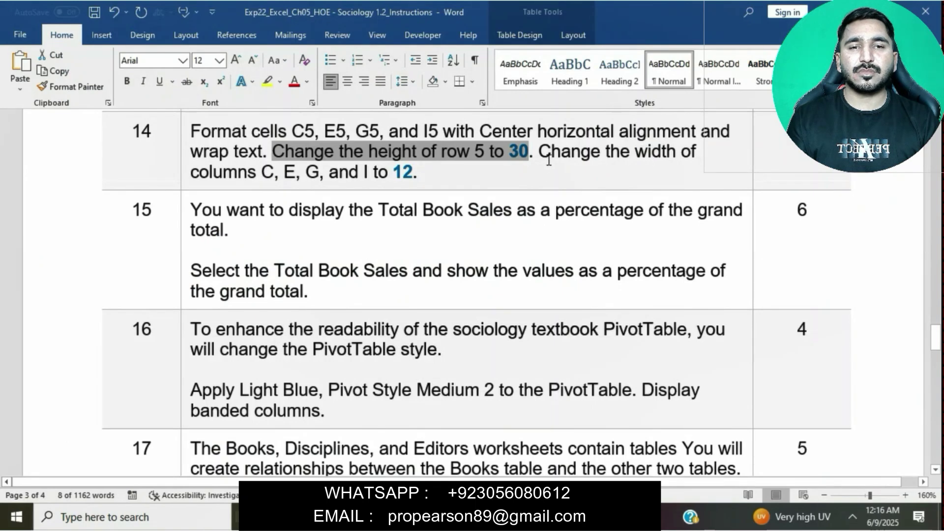
{"action": "left_click_drag", "start_coordinate": [539, 153], "coordinate": [542, 173]}
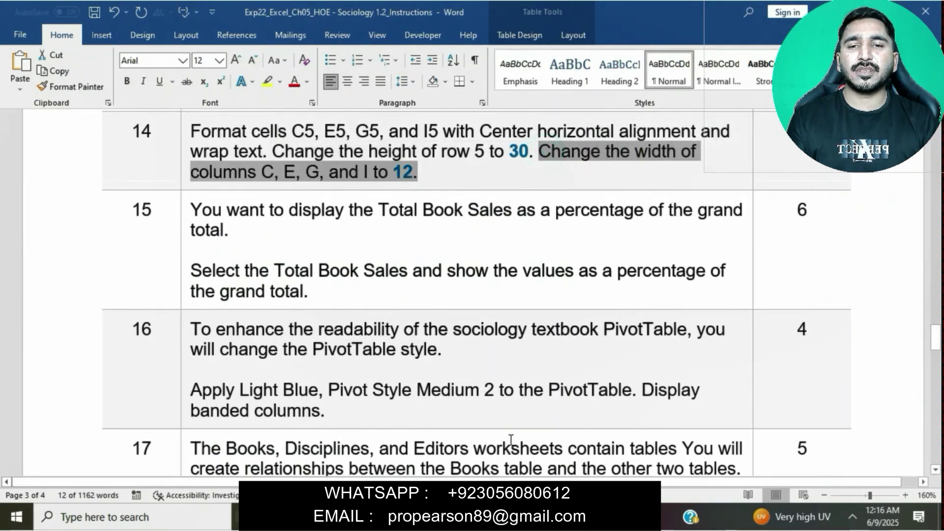
{"action": "key", "text": "alt+Tab"}
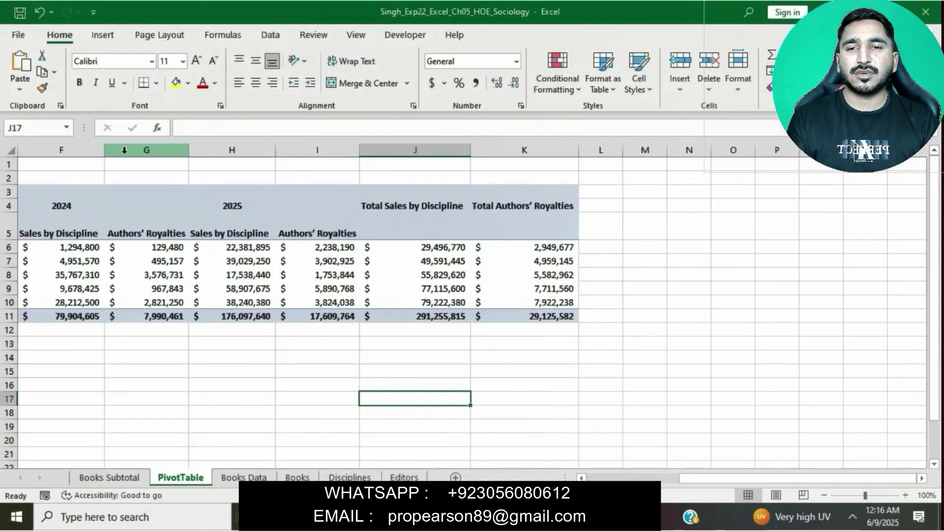
Set the width of column C to 11 in the PivotTable sheet.
{"action": "scroll", "coordinate": [147, 148], "scroll_direction": "left", "scroll_amount": 3}
{"action": "left_click", "coordinate": [227, 146]}
{"action": "right_click", "coordinate": [227, 146]}
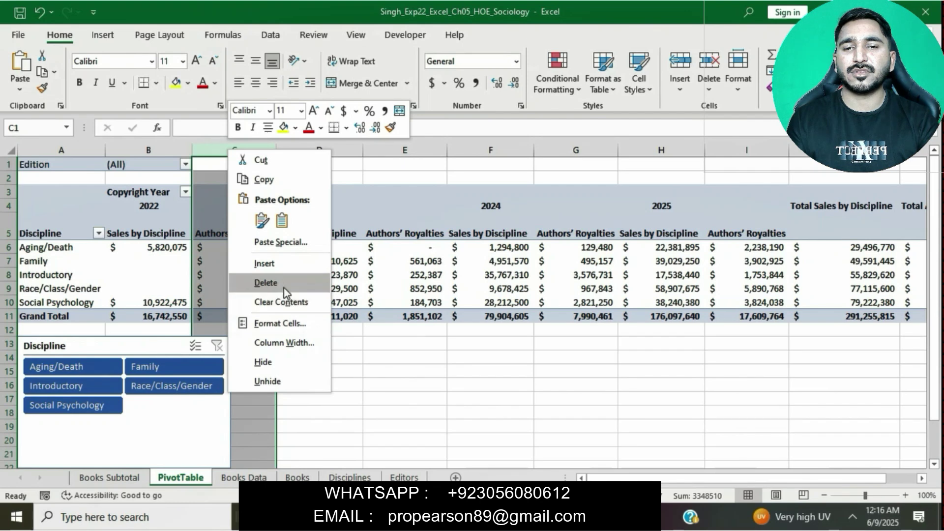
{"action": "key", "text": "Escape"}
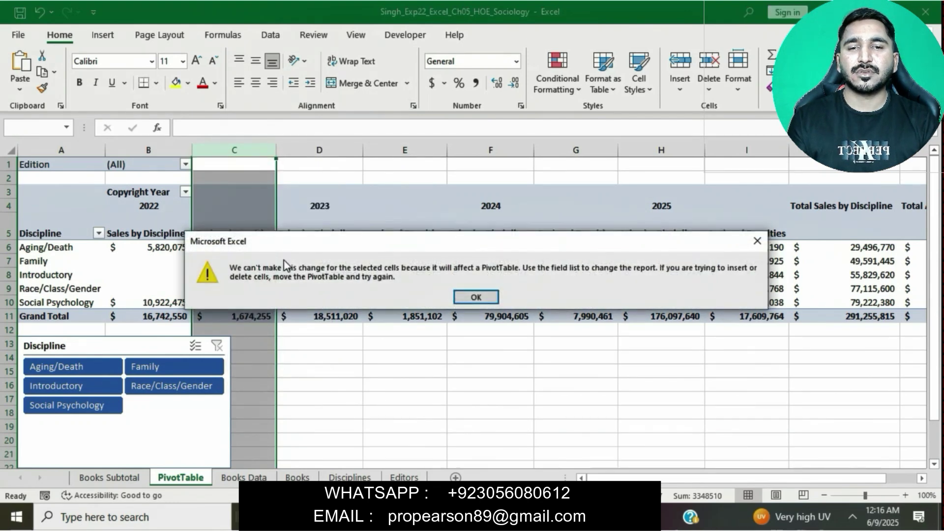
{"action": "left_click", "coordinate": [756, 242]}
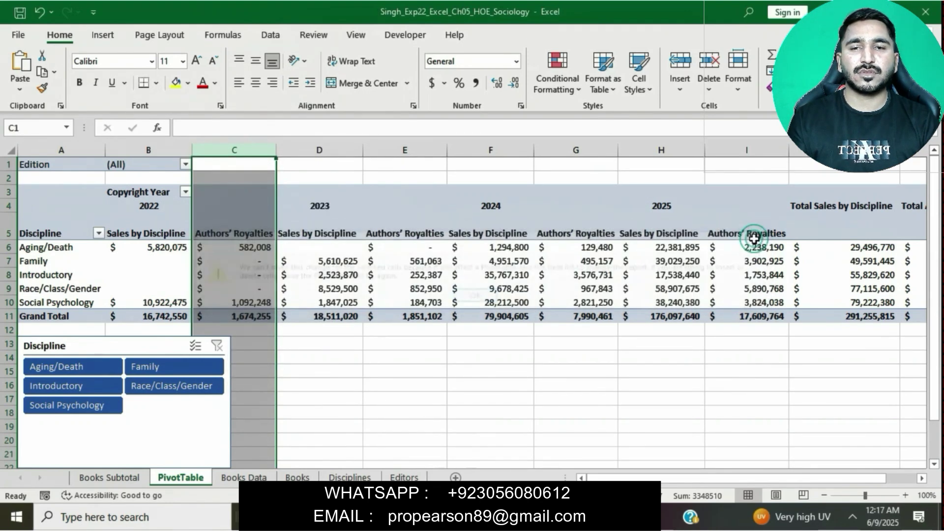
{"action": "right_click", "coordinate": [264, 160]}
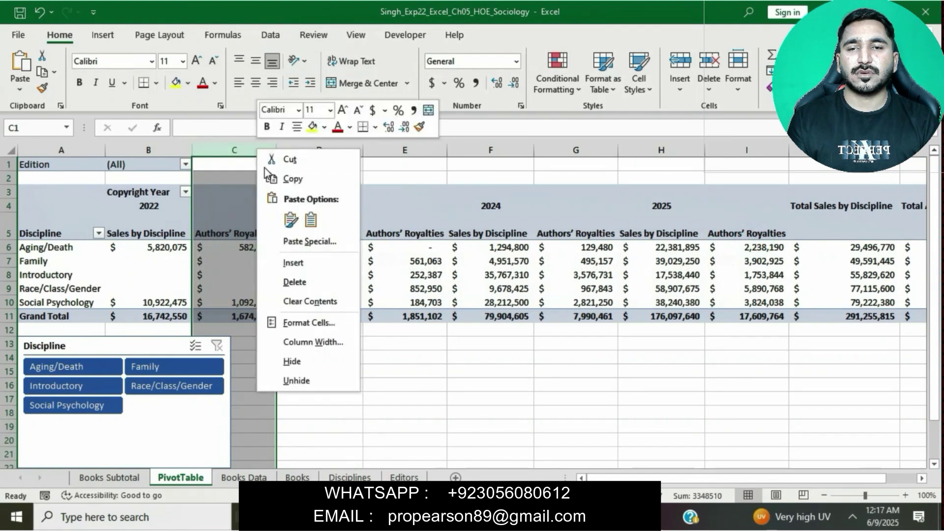
{"action": "left_click", "coordinate": [323, 343]}
{"action": "type", "text": "11"}
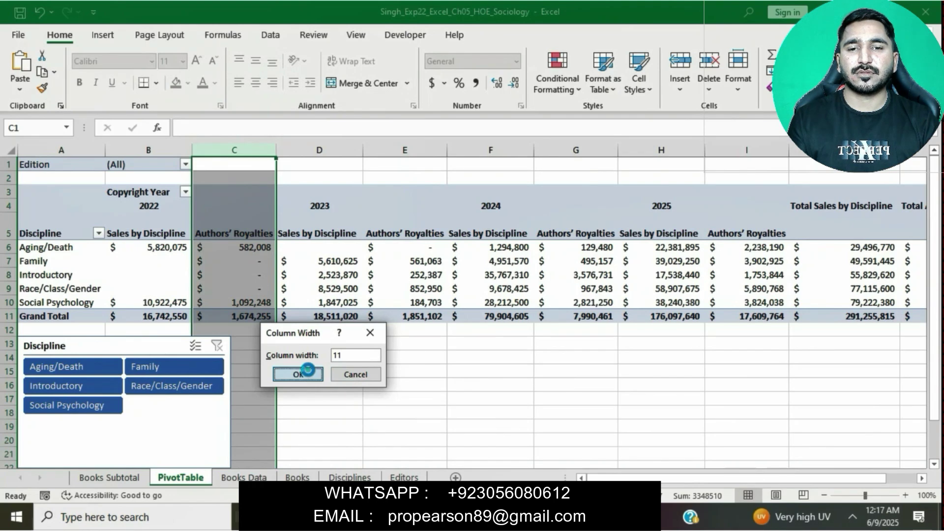
{"action": "left_click", "coordinate": [297, 374]}
Set the width of columns E and G to 11.
{"action": "left_click", "coordinate": [382, 151]}
{"action": "right_click", "coordinate": [382, 151]}
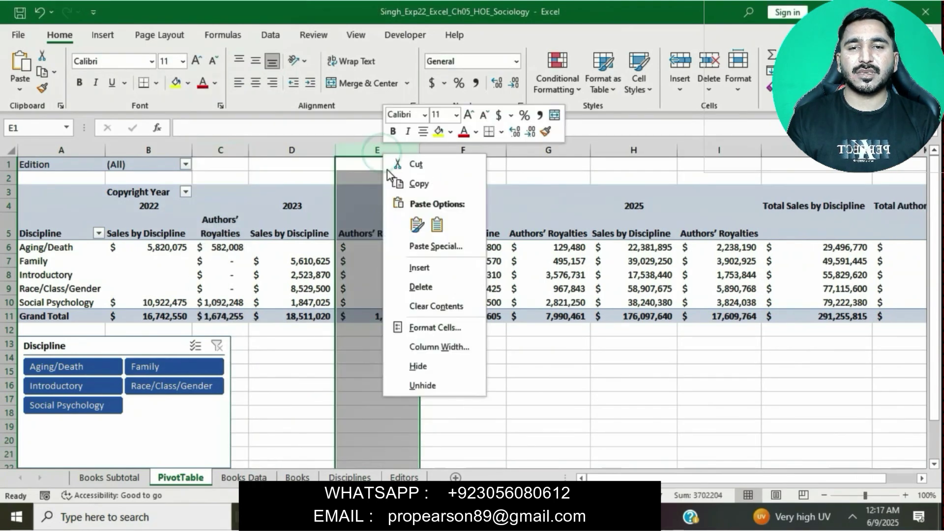
{"action": "left_click", "coordinate": [435, 347]}
{"action": "key", "text": "BackSpace"}
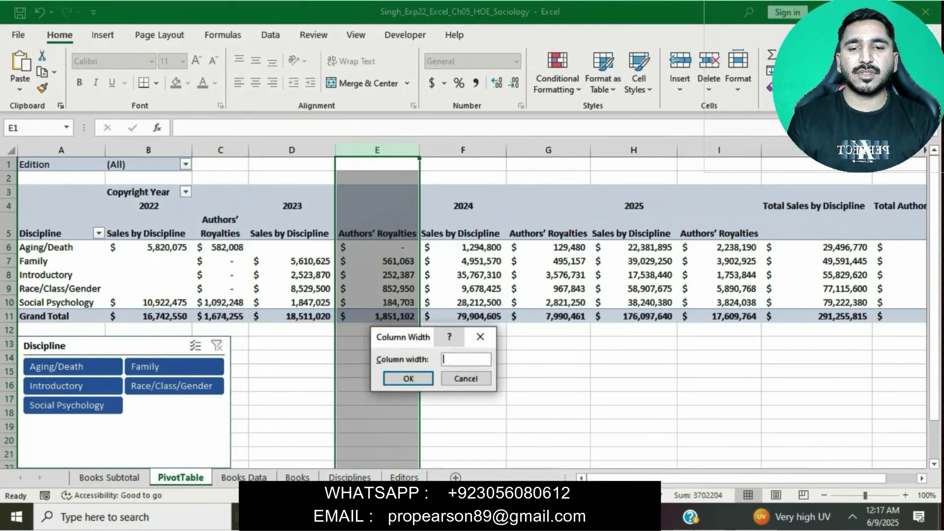
{"action": "type", "text": "11"}
{"action": "left_click", "coordinate": [408, 378]}
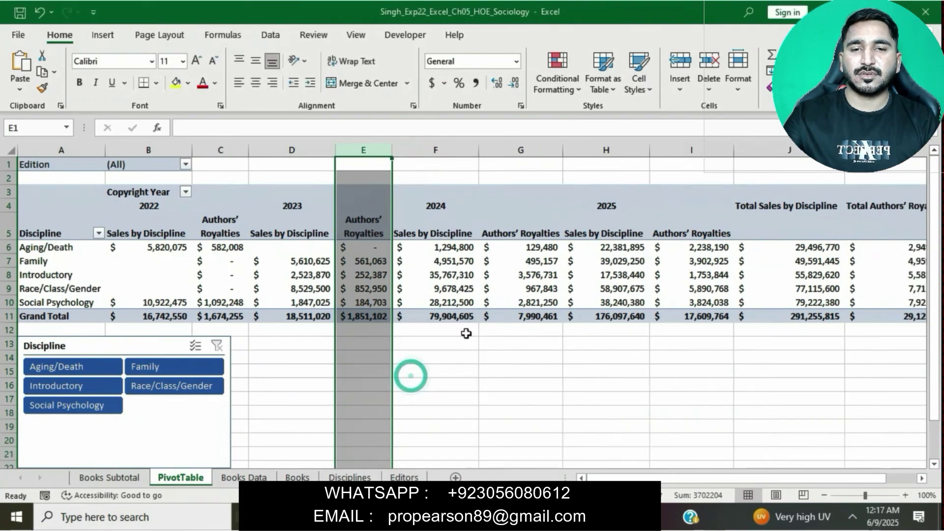
{"action": "left_click", "coordinate": [499, 149]}
{"action": "right_click", "coordinate": [506, 150]}
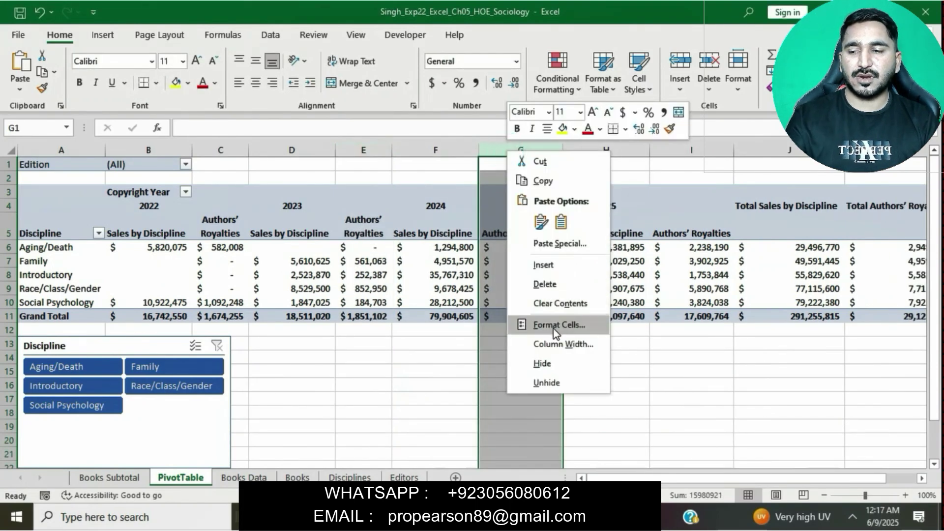
{"action": "left_click", "coordinate": [555, 342]}
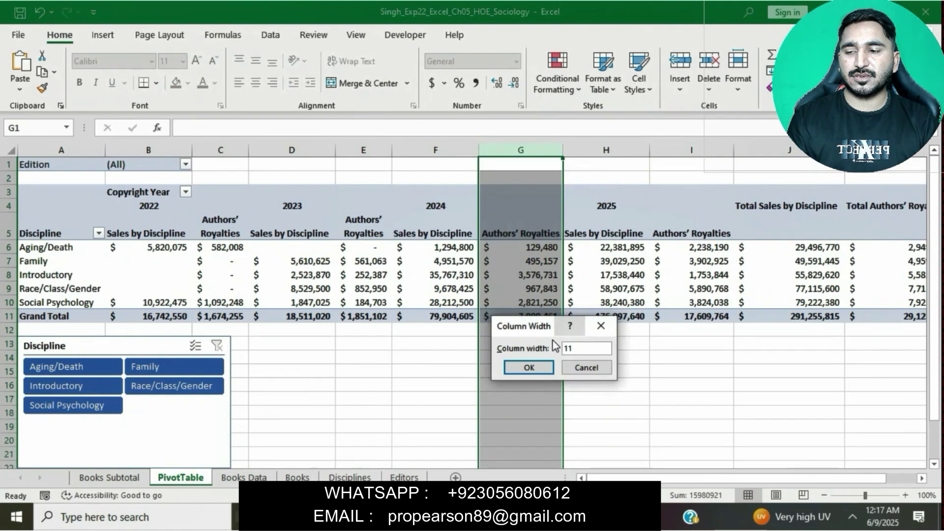
{"action": "left_click", "coordinate": [528, 367]}
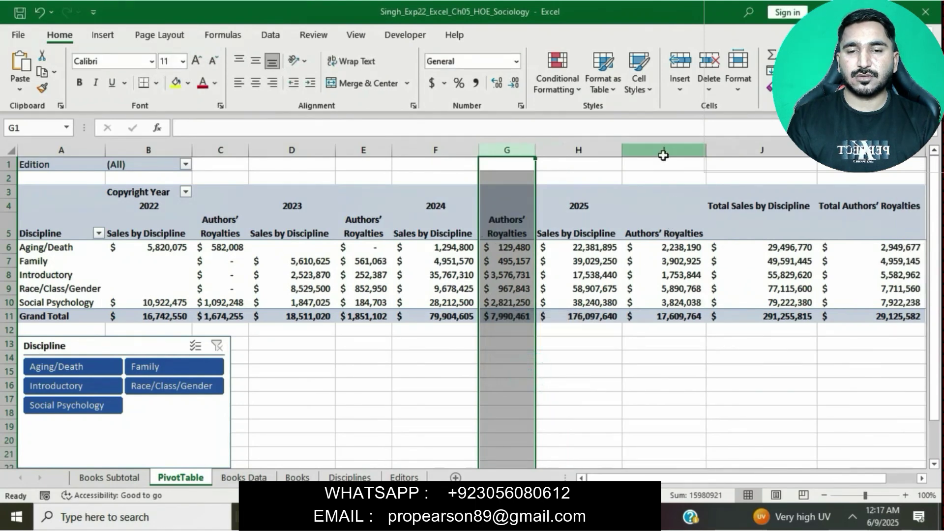
Set the width of column I to 11.
{"action": "left_click", "coordinate": [663, 155]}
{"action": "right_click", "coordinate": [663, 155]}
{"action": "left_click", "coordinate": [733, 348]}
{"action": "type", "text": "11"}
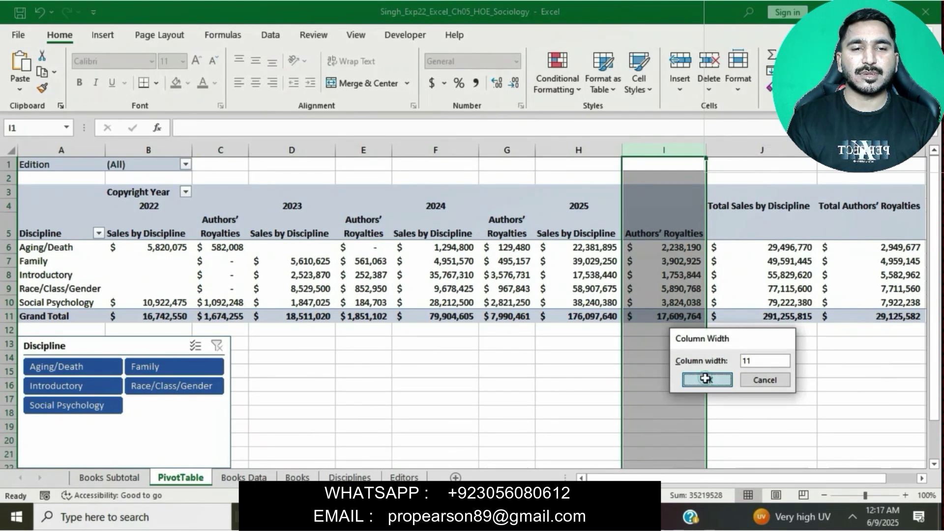
{"action": "left_click", "coordinate": [707, 380]}
Recheck the column width instruction in Word, and set the width of column I to 12 in Excel.
{"action": "key", "text": "alt+Tab"}
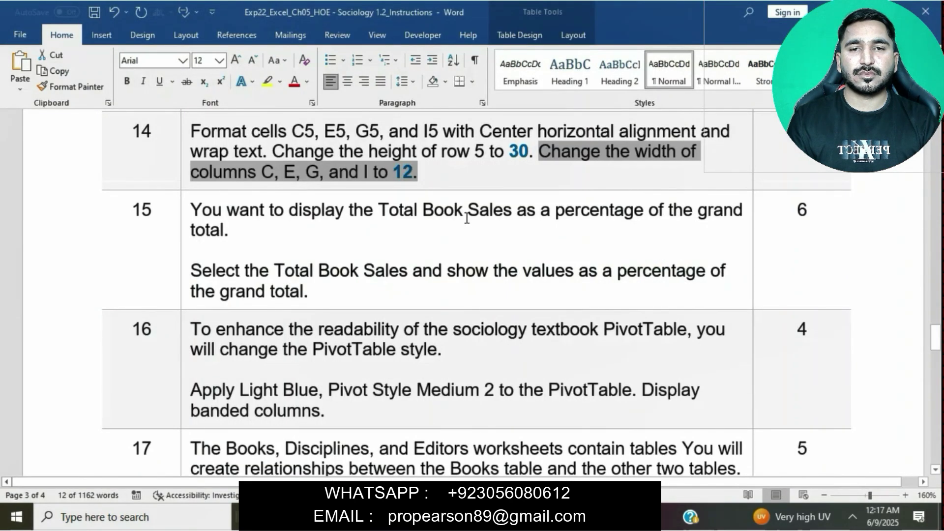
{"action": "left_click", "coordinate": [467, 219]}
{"action": "key", "text": "alt+Tab"}
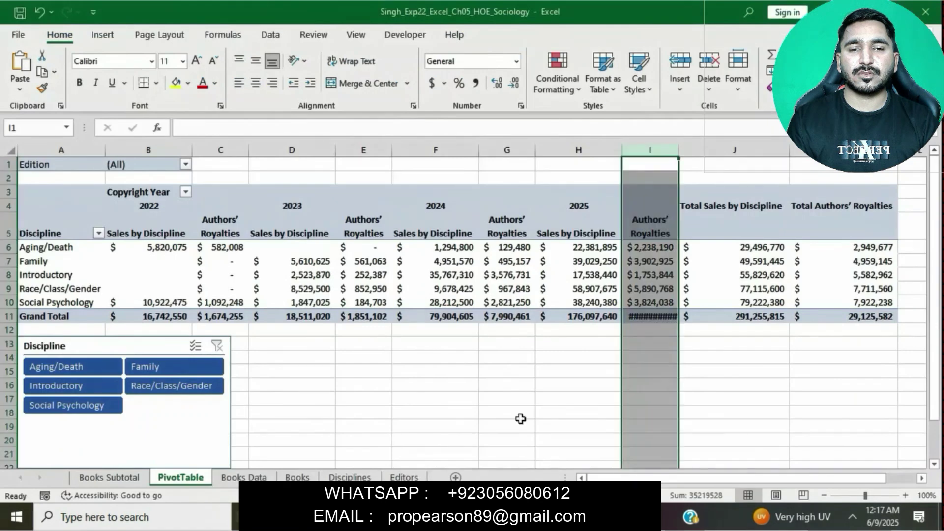
{"action": "right_click", "coordinate": [645, 150]}
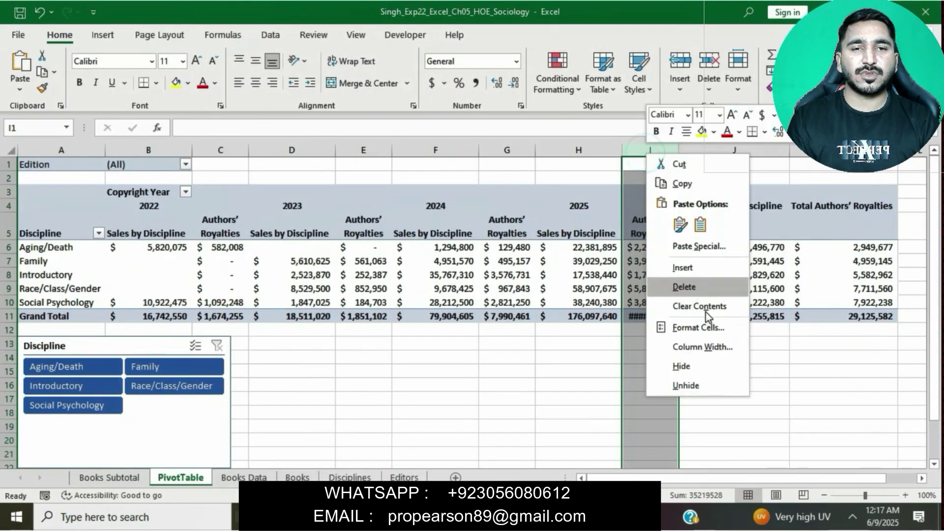
{"action": "left_click", "coordinate": [714, 346]}
{"action": "type", "text": "16"}
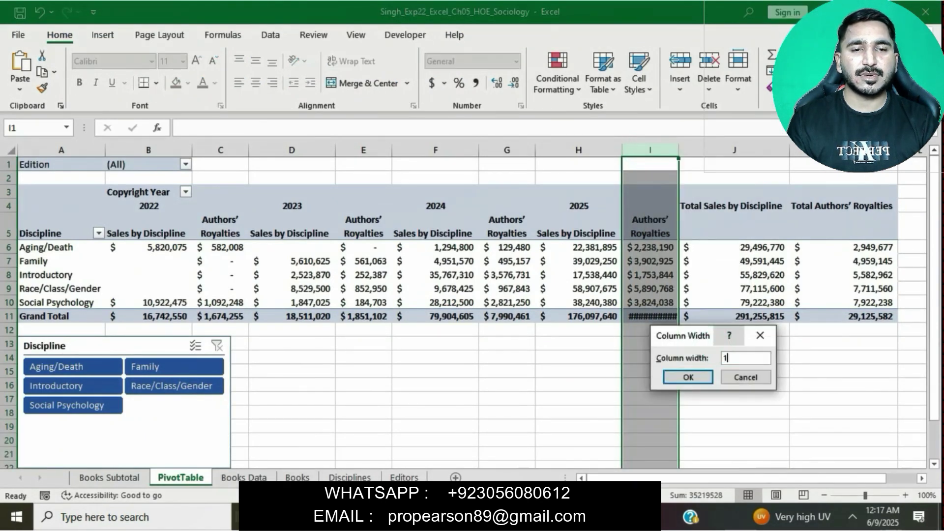
{"action": "left_click", "coordinate": [688, 377]}
Set the width of column G to 12.
{"action": "left_click", "coordinate": [496, 147]}
{"action": "right_click", "coordinate": [496, 147]}
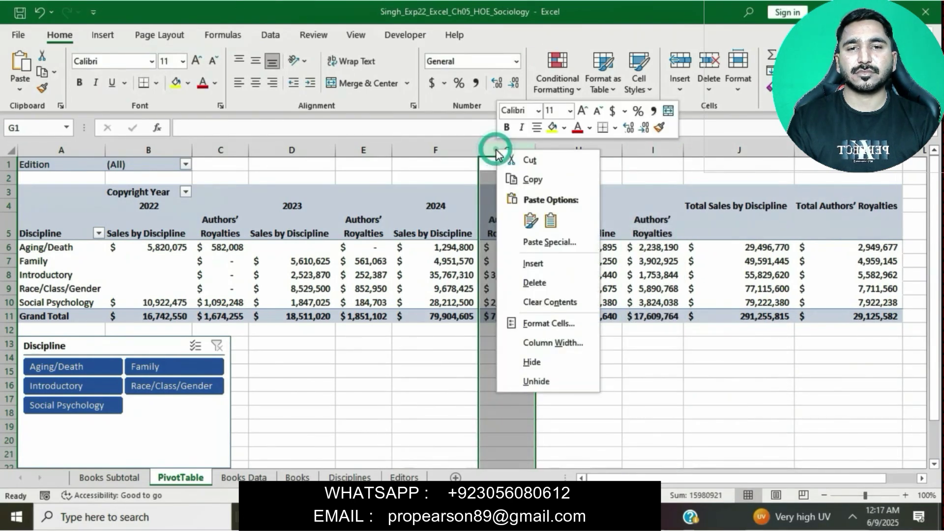
{"action": "left_click", "coordinate": [553, 342]}
{"action": "type", "text": "1"}
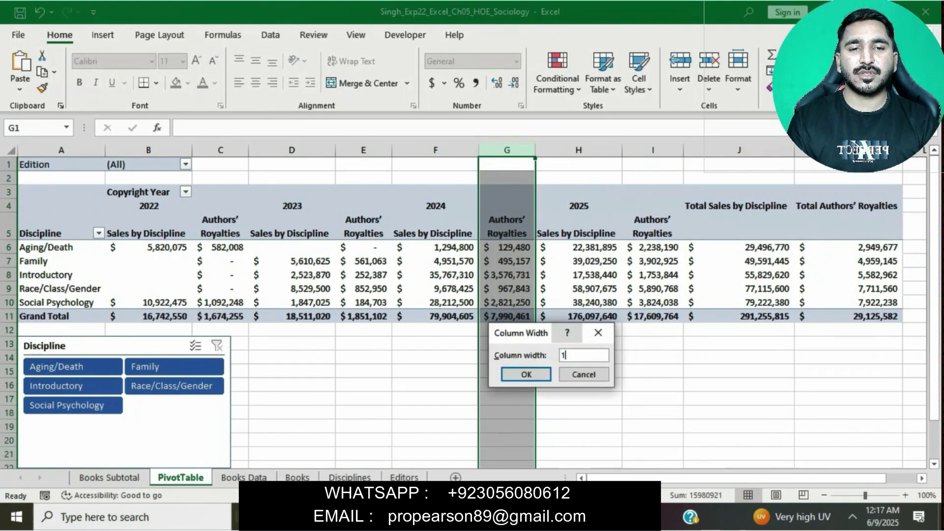
{"action": "type", "text": "2"}
{"action": "left_click", "coordinate": [527, 375]}
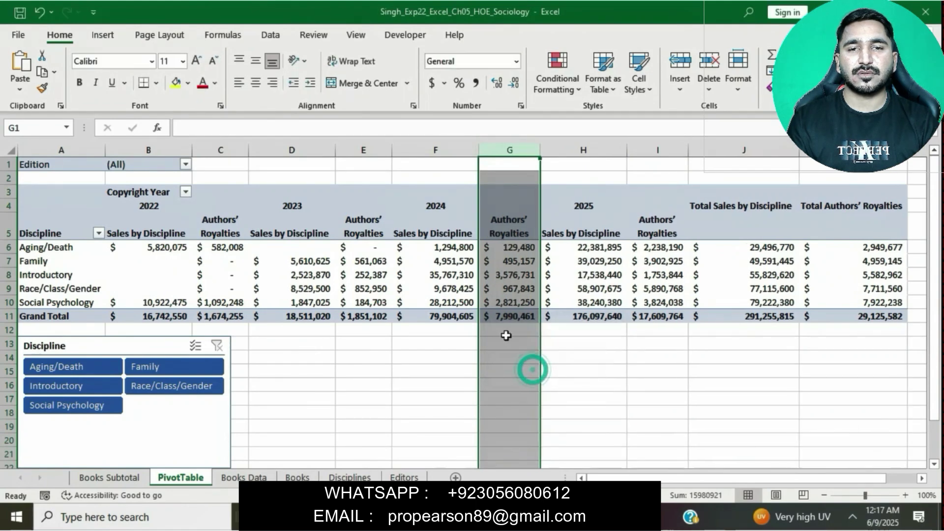
Set the width of columns E and C to 12.
{"action": "left_click", "coordinate": [360, 148]}
{"action": "right_click", "coordinate": [361, 148]}
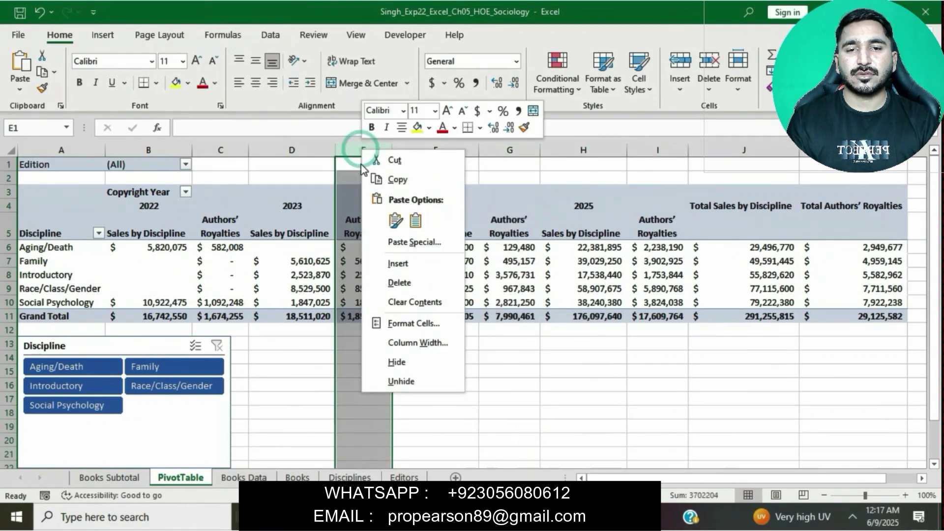
{"action": "left_click", "coordinate": [402, 337]}
{"action": "type", "text": "12"}
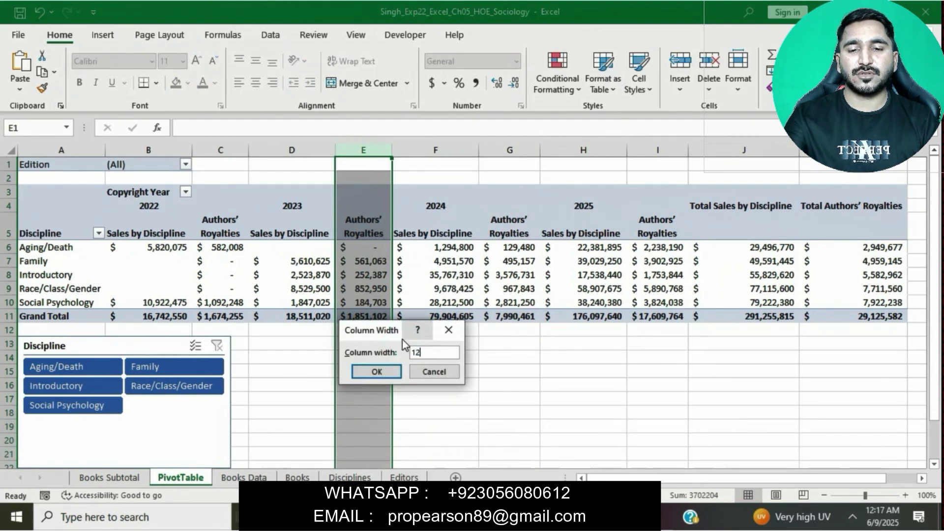
{"action": "left_click", "coordinate": [394, 372]}
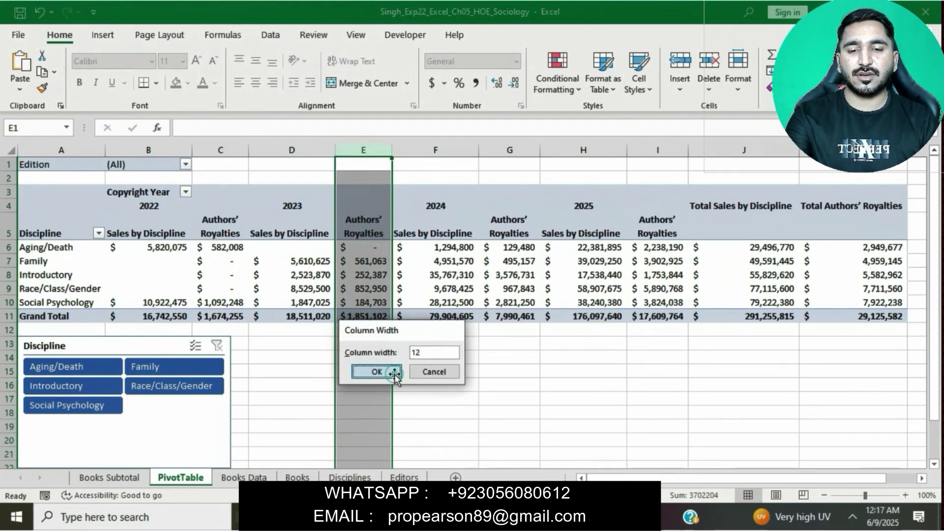
{"action": "right_click", "coordinate": [234, 153]}
{"action": "left_click", "coordinate": [336, 352]}
{"action": "type", "text": "12"}
{"action": "left_click", "coordinate": [311, 380]}
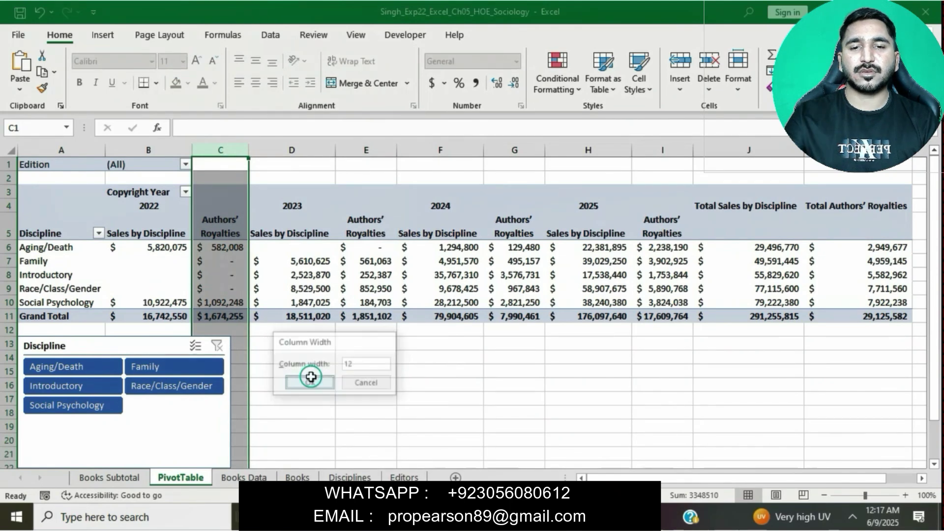
Read instruction 15 in Word on showing Total Book Sales as a percentage of the grand total, and select cell E7 in the Excel PivotTable.
{"action": "key", "text": "alt+Tab"}
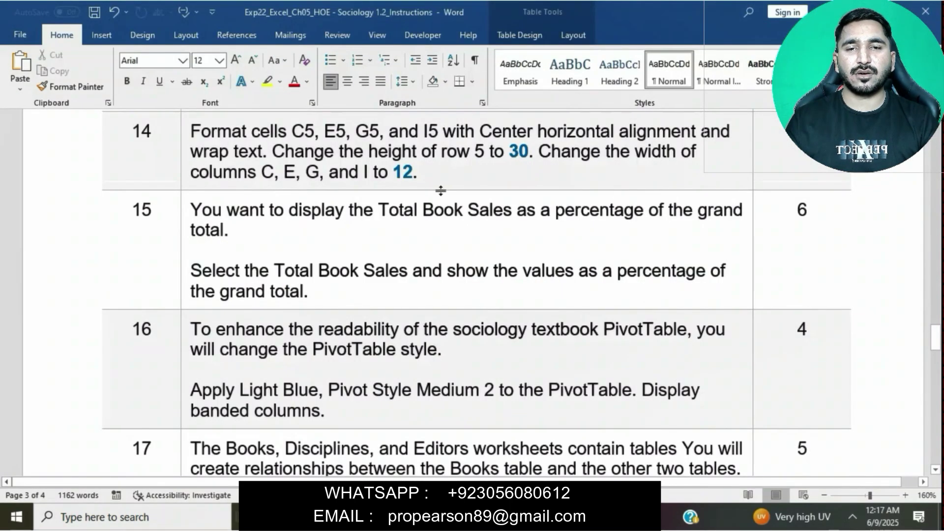
{"action": "scroll", "coordinate": [455, 238], "scroll_direction": "down", "scroll_amount": 5}
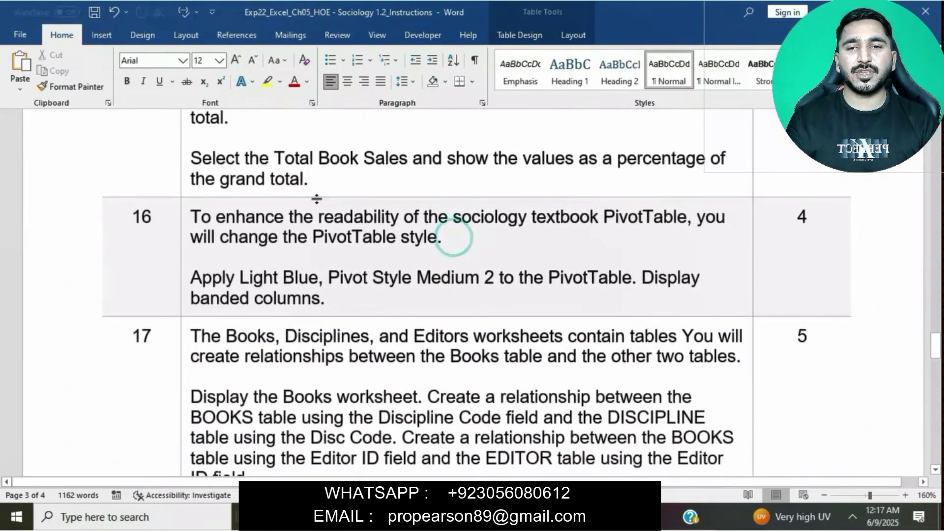
{"action": "left_click", "coordinate": [195, 157]}
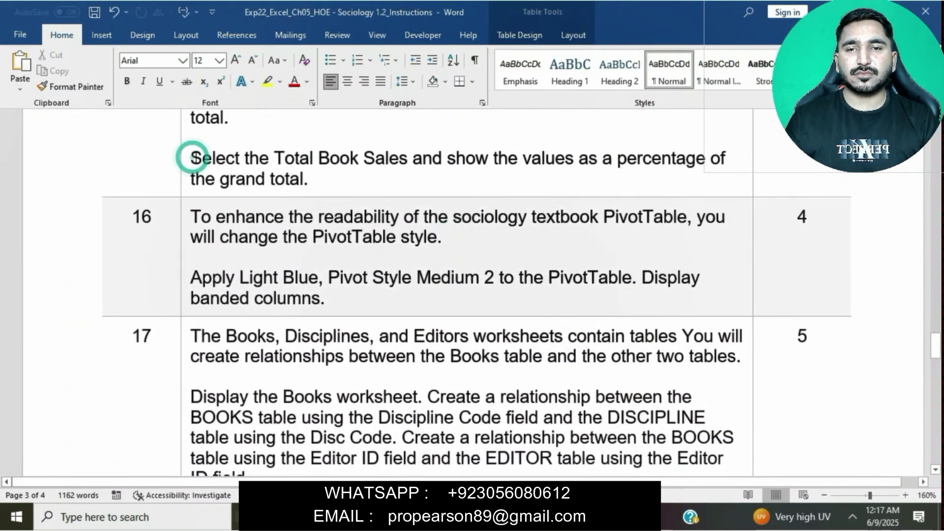
{"action": "left_click_drag", "start_coordinate": [196, 157], "coordinate": [628, 171]}
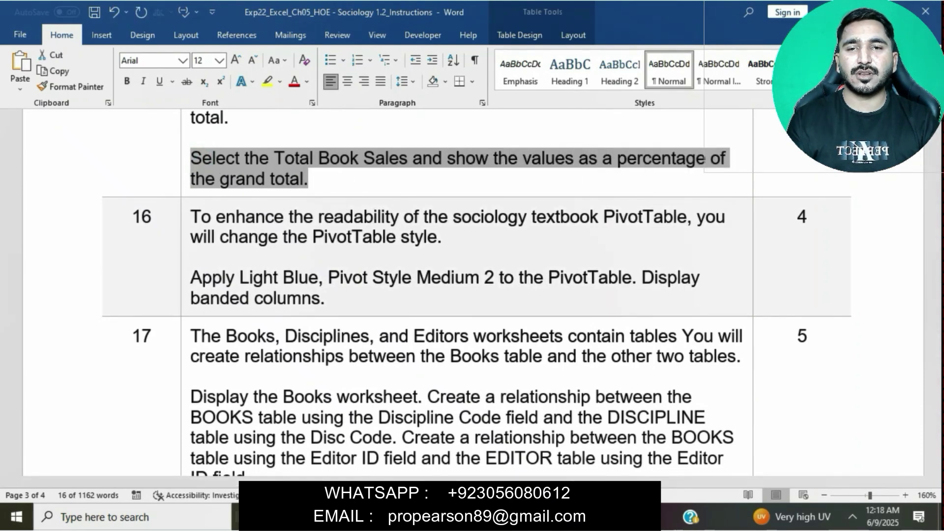
{"action": "key", "text": "alt+Tab"}
{"action": "left_click", "coordinate": [386, 259]}
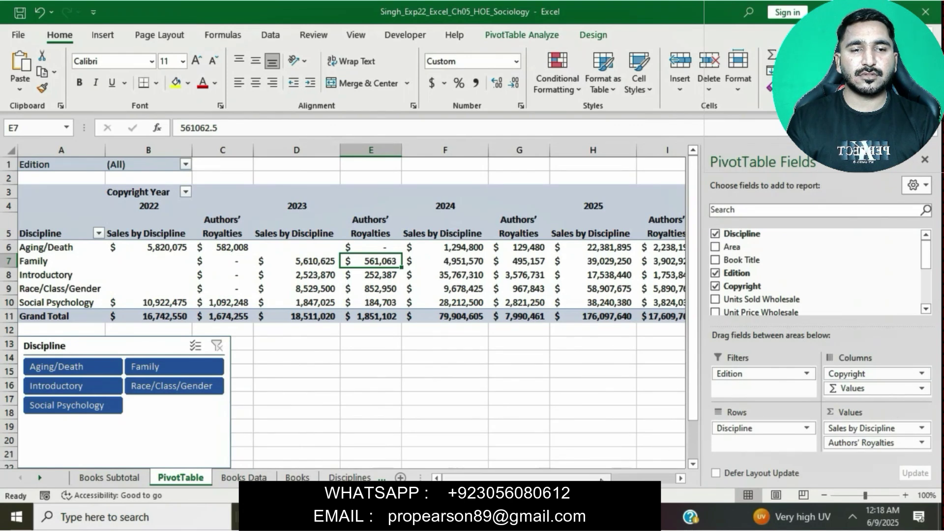
Recheck instruction 15 in Word on showing Total Book Sales as a percentage of the grand total, and return to the Excel workbook.
{"action": "key", "text": "alt+Tab"}
{"action": "scroll", "coordinate": [519, 293], "scroll_direction": "up", "scroll_amount": 3}
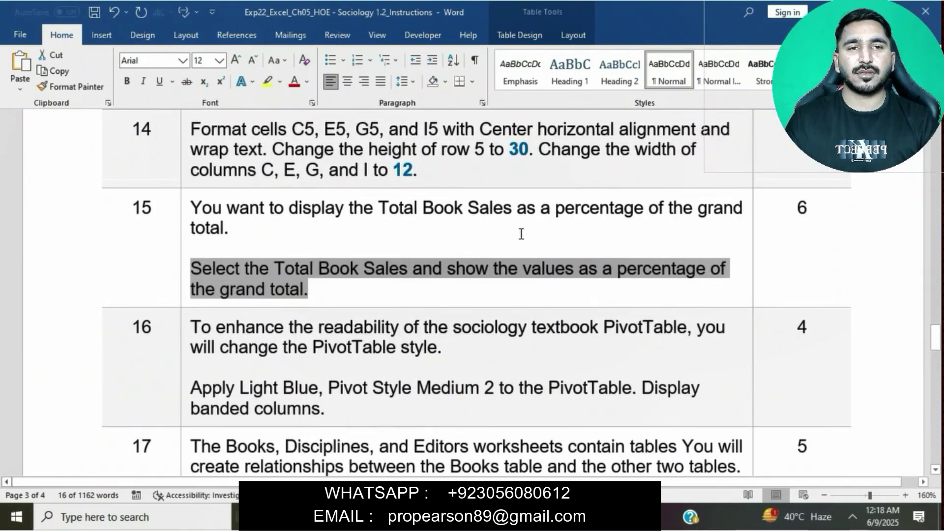
{"action": "mouse_move", "coordinate": [533, 517]}
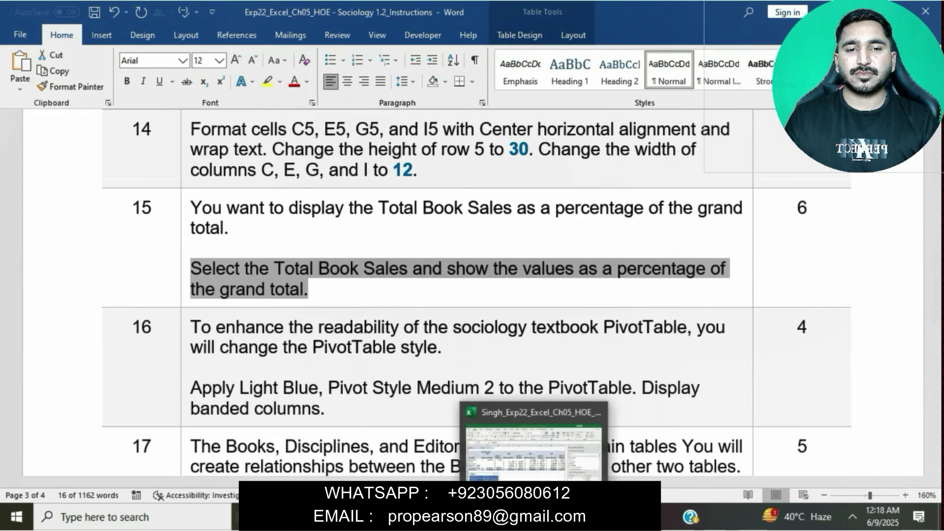
{"action": "left_click", "coordinate": [534, 443]}
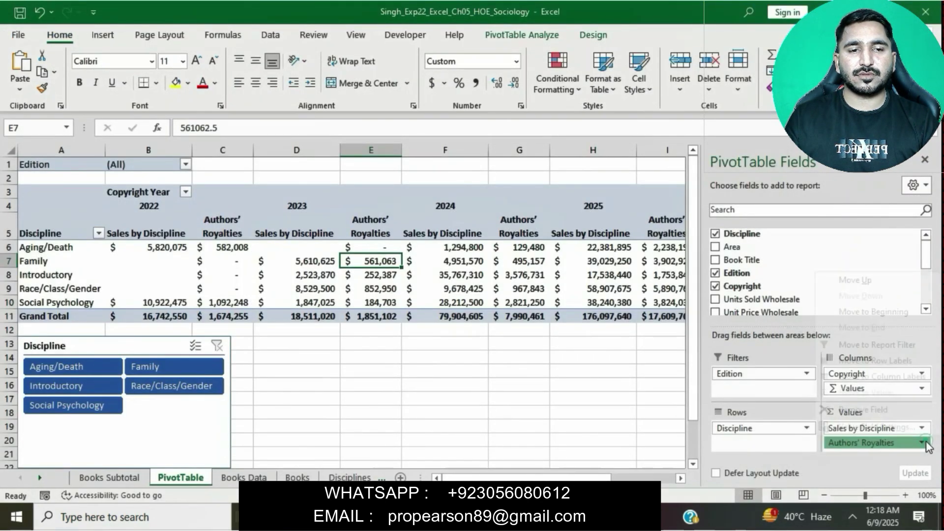
Show the Authors' Royalties values in the PivotTable as % of Grand Total, rechecking instruction 15 in Word.
{"action": "left_click", "coordinate": [921, 442]}
{"action": "left_click", "coordinate": [891, 427]}
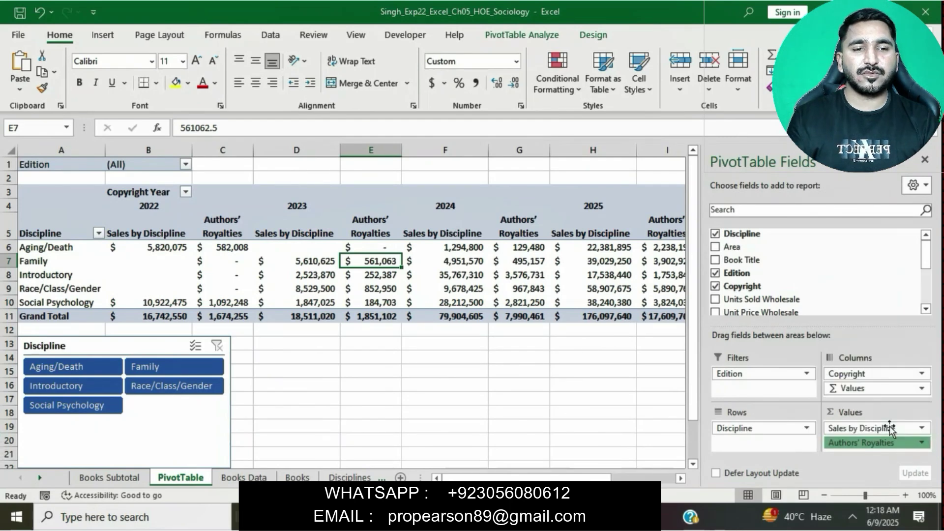
{"action": "left_click", "coordinate": [482, 192]}
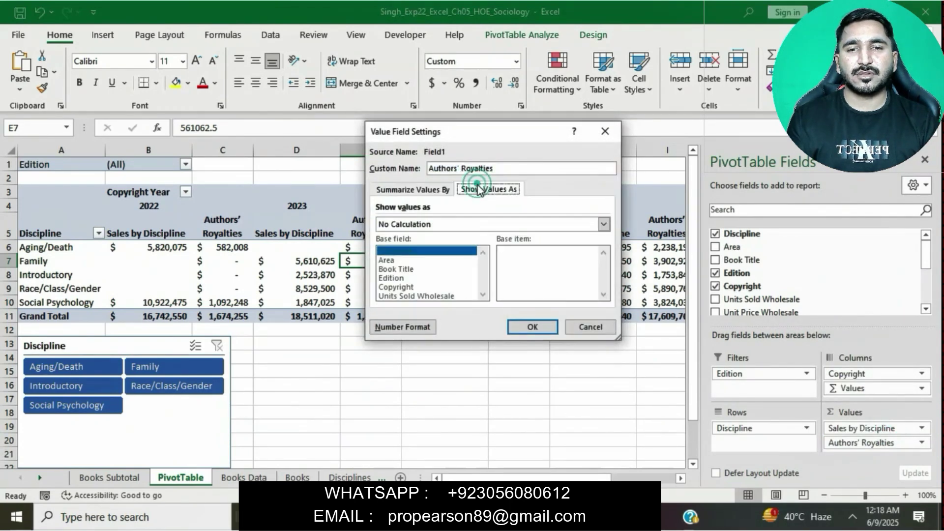
{"action": "left_click", "coordinate": [604, 224]}
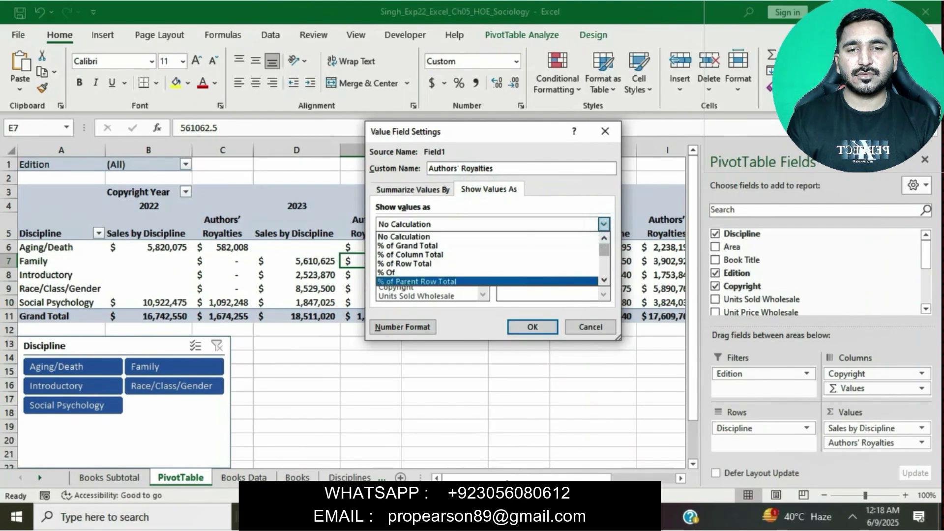
{"action": "left_click", "coordinate": [580, 516]}
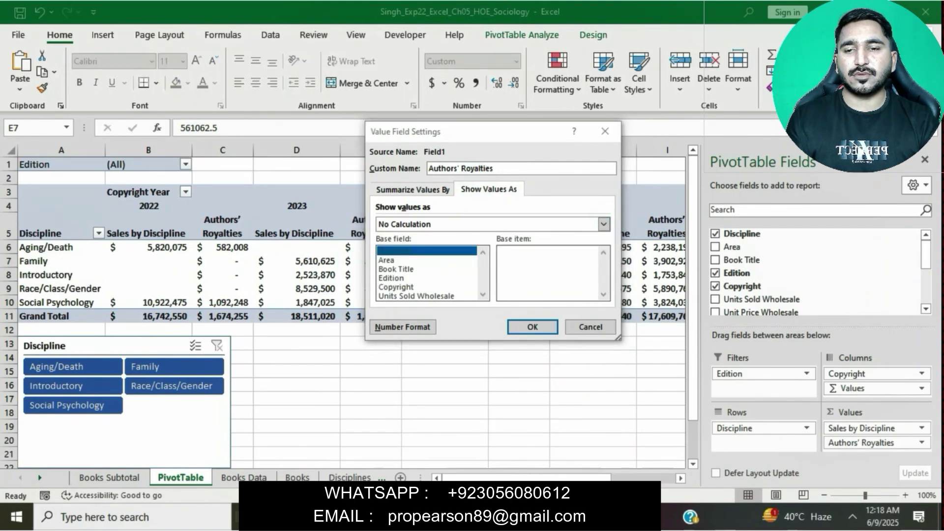
{"action": "left_click", "coordinate": [580, 516]}
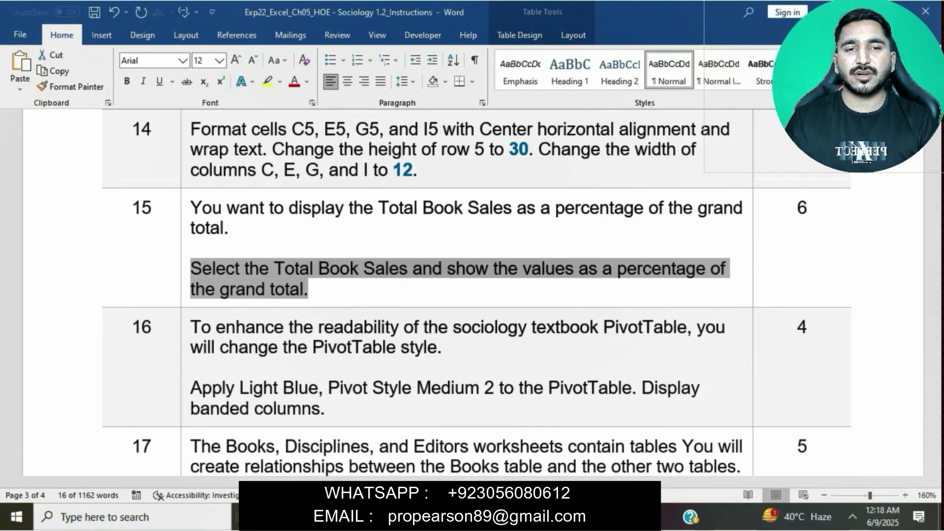
{"action": "left_click", "coordinate": [580, 516]}
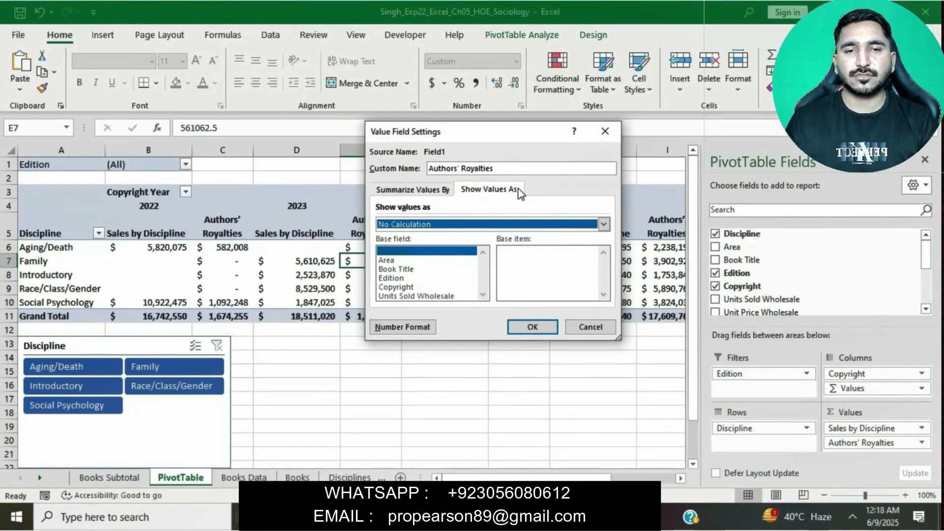
{"action": "left_click", "coordinate": [604, 225]}
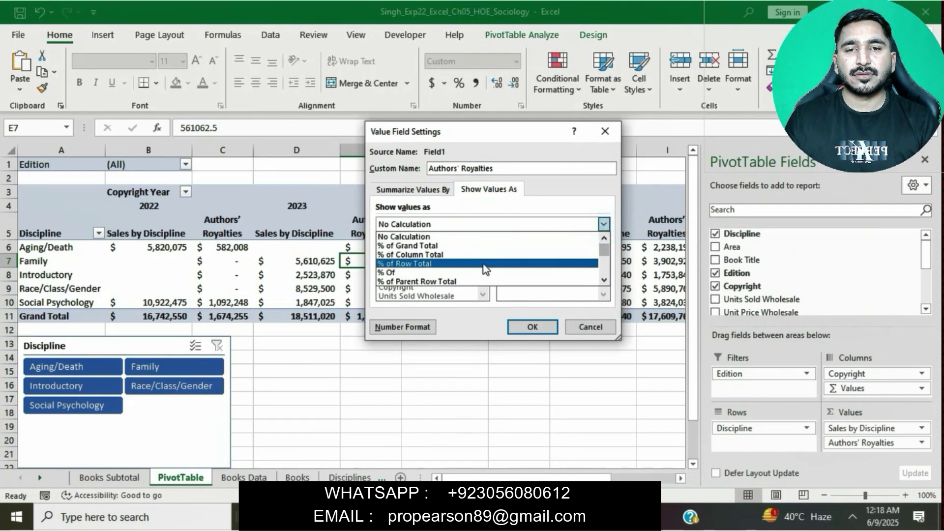
{"action": "left_click", "coordinate": [446, 246]}
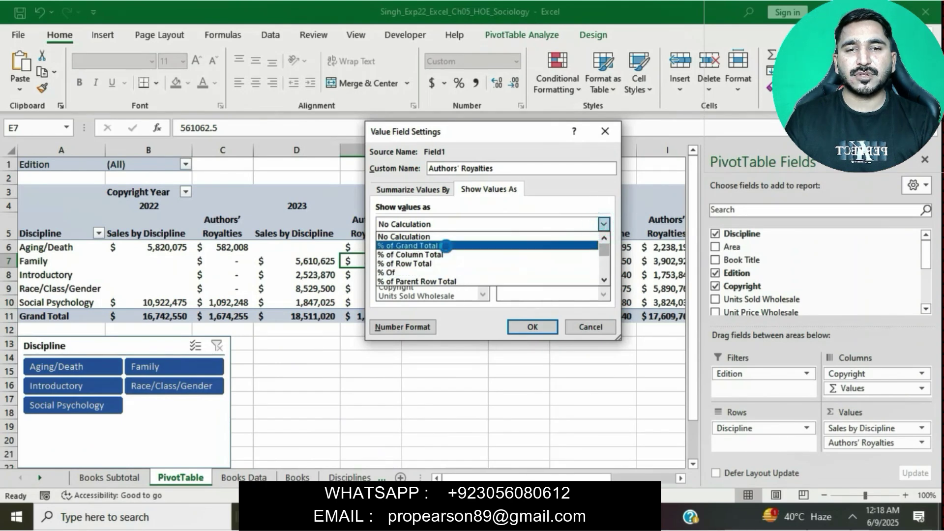
{"action": "left_click", "coordinate": [523, 324]}
Read instruction 16 in Word on the PivotTable style and banded columns, highlighting its action text.
{"action": "key", "text": "alt+Tab"}
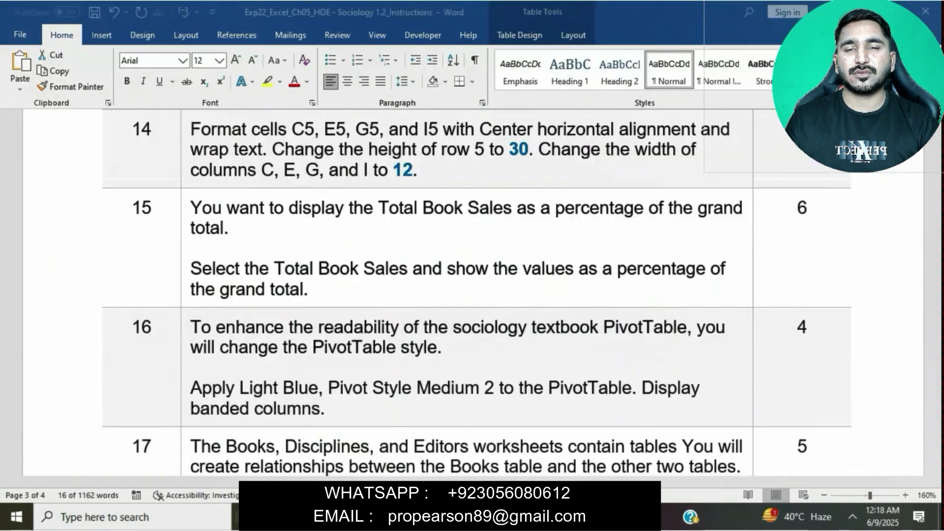
{"action": "left_click", "coordinate": [461, 276]}
{"action": "scroll", "coordinate": [462, 276], "scroll_direction": "down", "scroll_amount": 5}
{"action": "scroll", "coordinate": [462, 276], "scroll_direction": "down", "scroll_amount": 1}
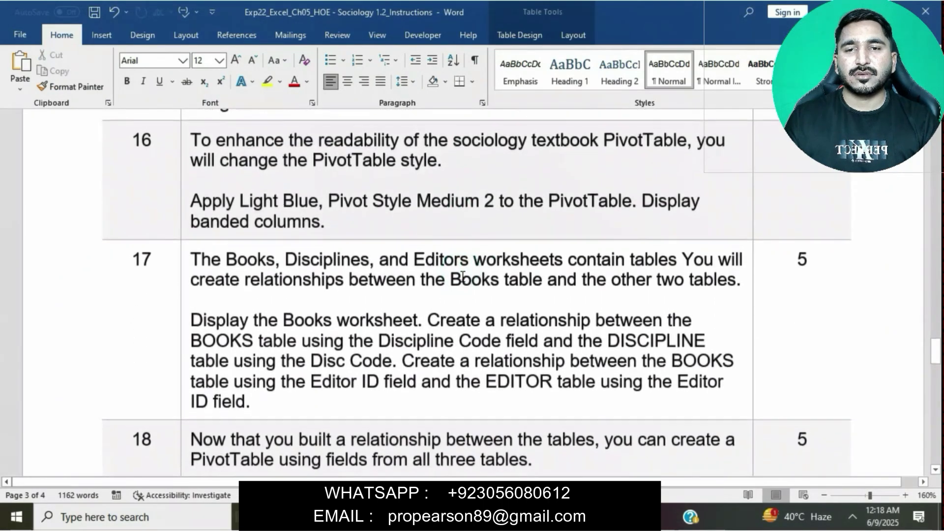
{"action": "left_click_drag", "start_coordinate": [197, 201], "coordinate": [348, 219]}
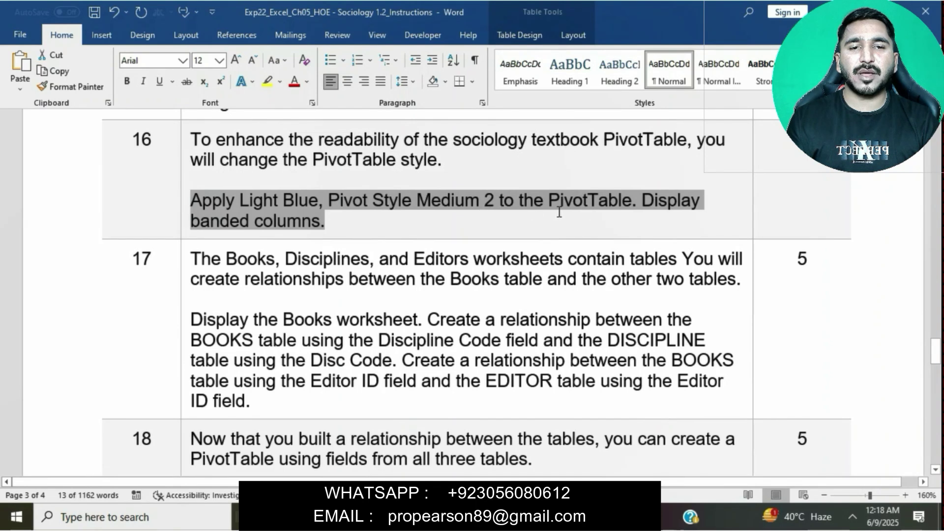
Apply Light Blue, Pivot Style Medium 2 to the PivotTable in Excel and display banded columns.
{"action": "key", "text": "alt+Tab"}
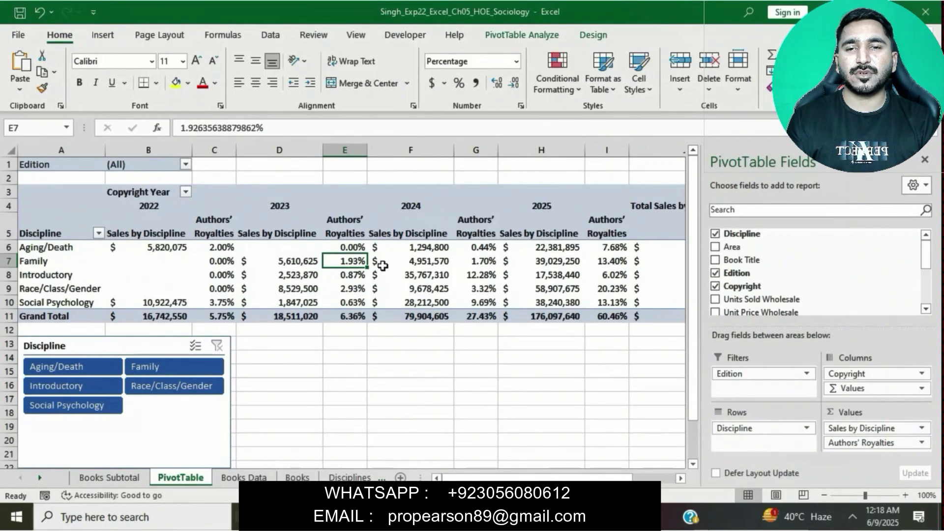
{"action": "left_click", "coordinate": [578, 35]}
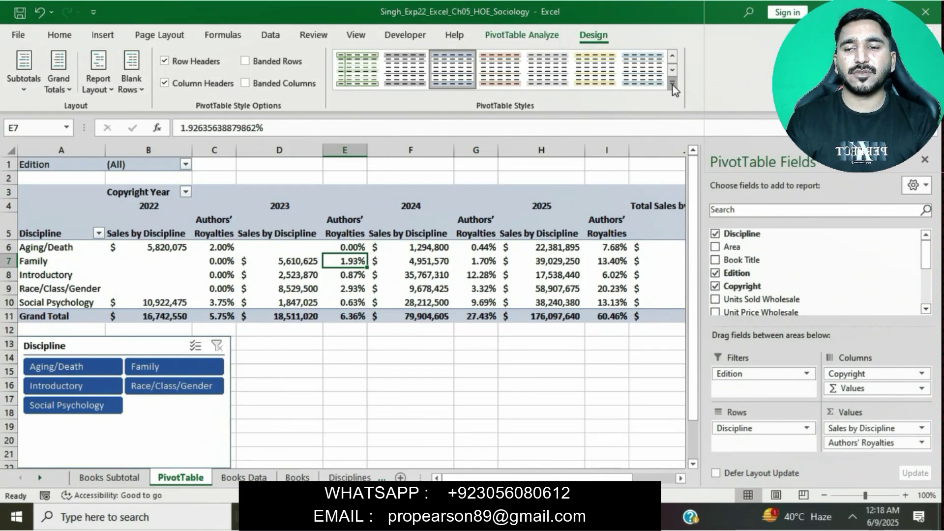
{"action": "left_click", "coordinate": [673, 86]}
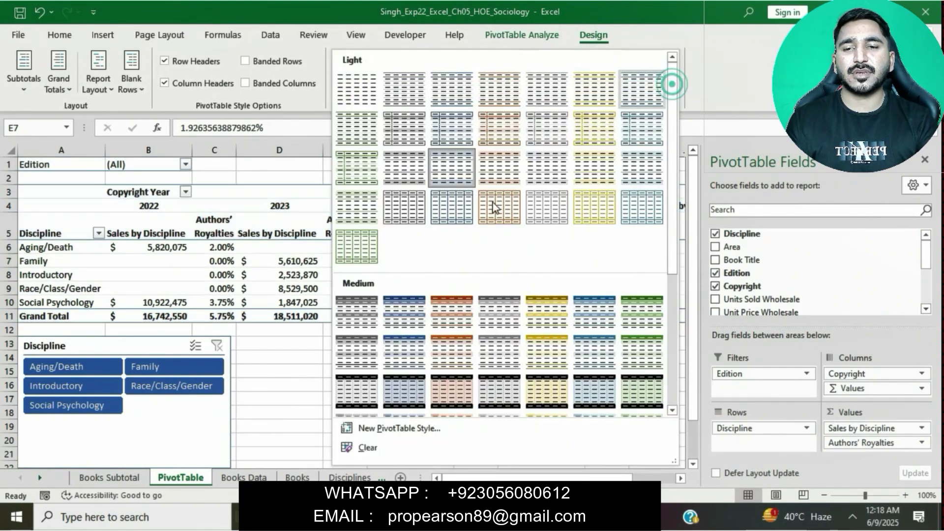
{"action": "left_click", "coordinate": [408, 311]}
{"action": "key", "text": "alt+Tab"}
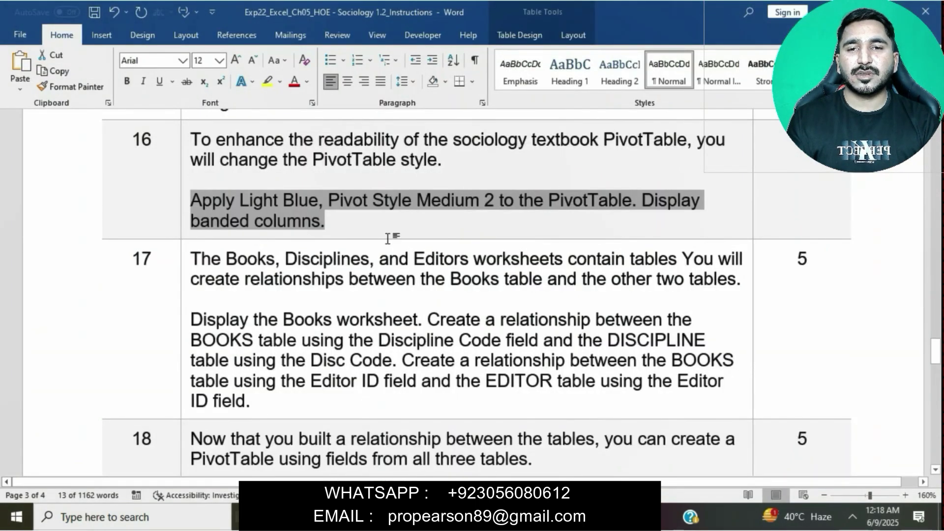
{"action": "key", "text": "alt+Tab"}
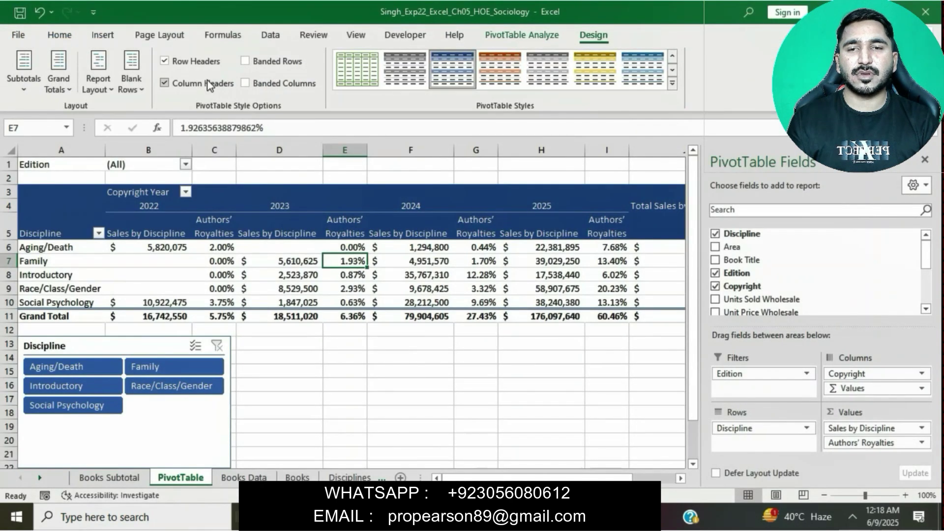
{"action": "left_click", "coordinate": [245, 84]}
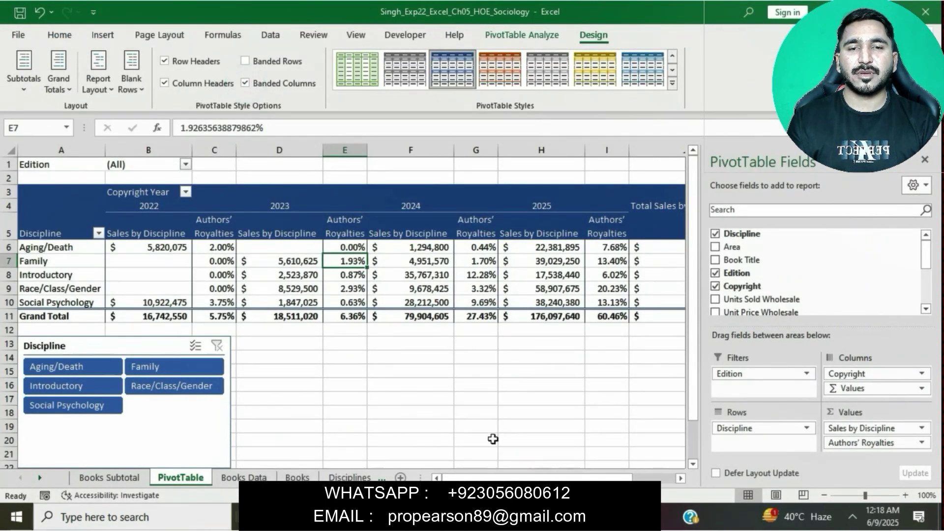
Read instruction 17 in Word on creating table relationships, and display the Books worksheet in Excel.
{"action": "key", "text": "alt+Tab"}
{"action": "left_click", "coordinate": [485, 295]}
{"action": "scroll", "coordinate": [484, 295], "scroll_direction": "down", "scroll_amount": 3}
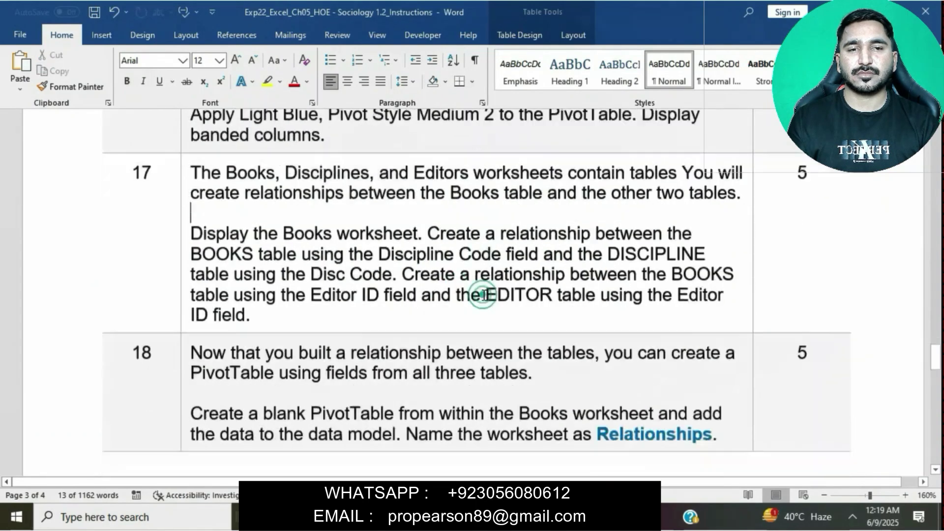
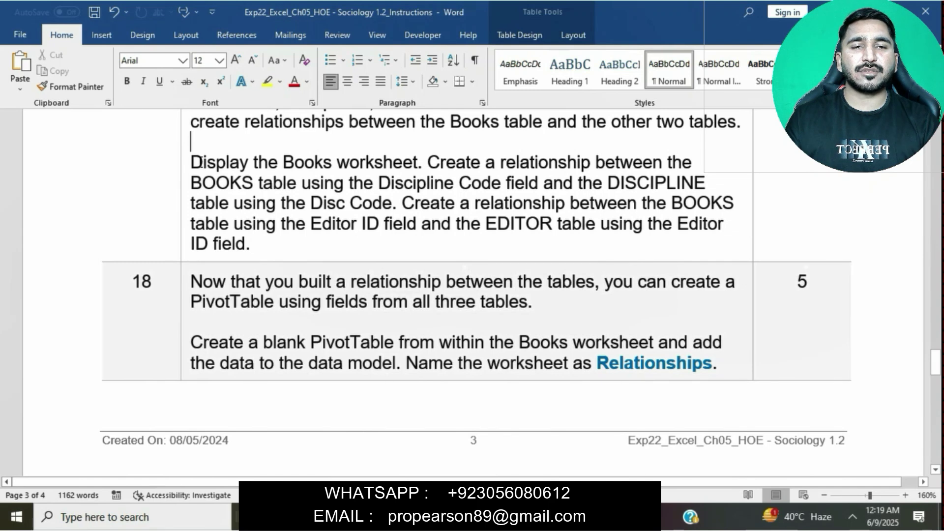
{"action": "left_click_drag", "start_coordinate": [190, 161], "coordinate": [419, 163]}
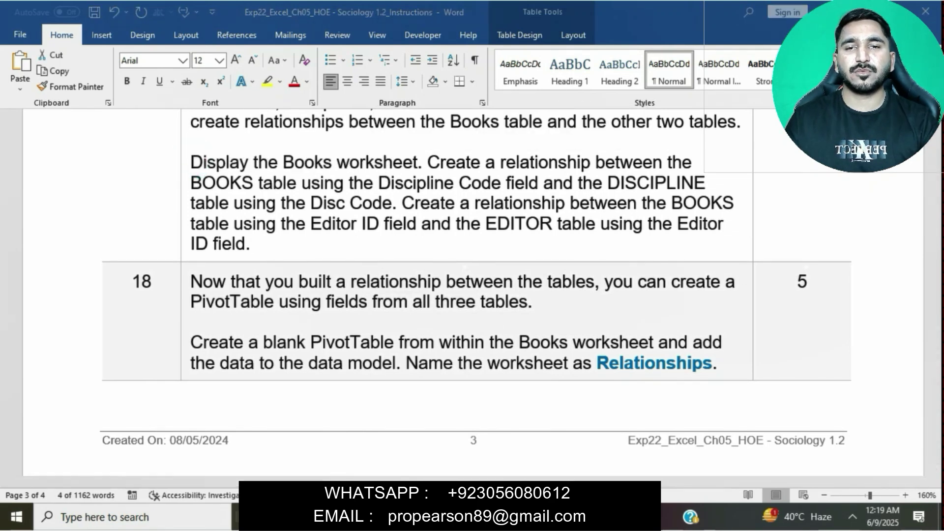
{"action": "key", "text": "alt+Tab"}
{"action": "left_click", "coordinate": [298, 477]}
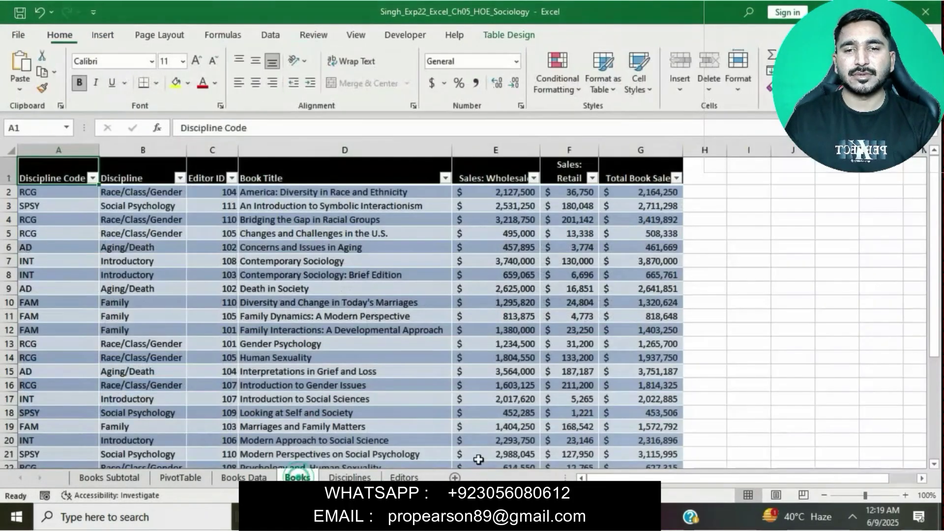
Highlight the instruction in Word on relating the BOOKS and DISCIPLINE tables, and return to Excel.
{"action": "key", "text": "alt+Tab"}
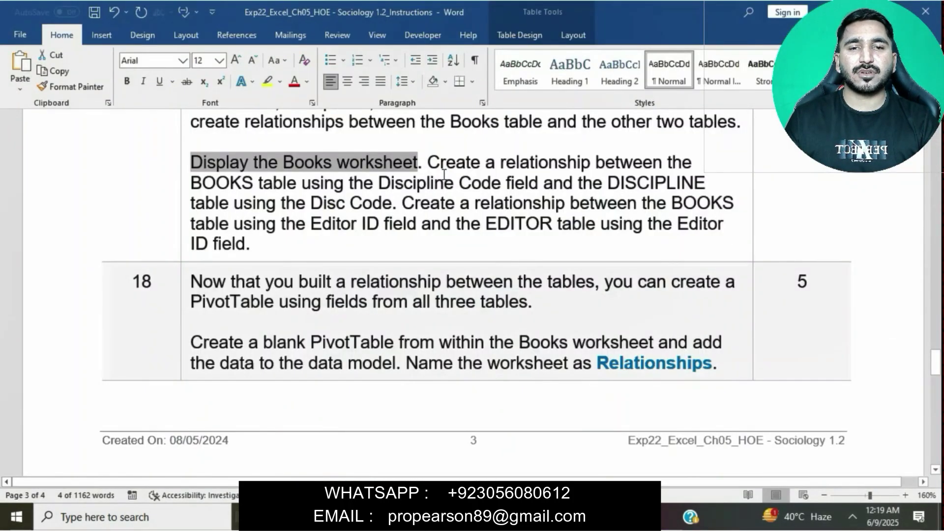
{"action": "left_click_drag", "start_coordinate": [427, 163], "coordinate": [397, 205]}
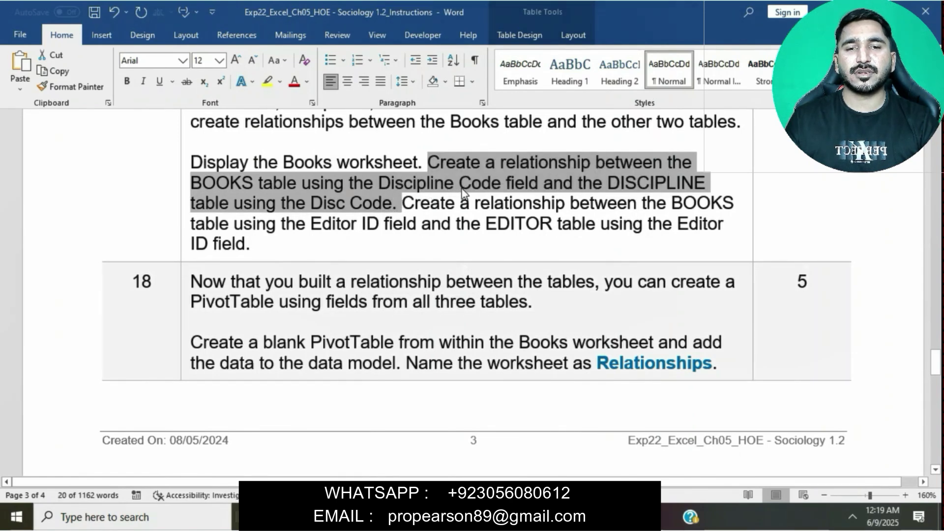
{"action": "left_click", "coordinate": [517, 516]}
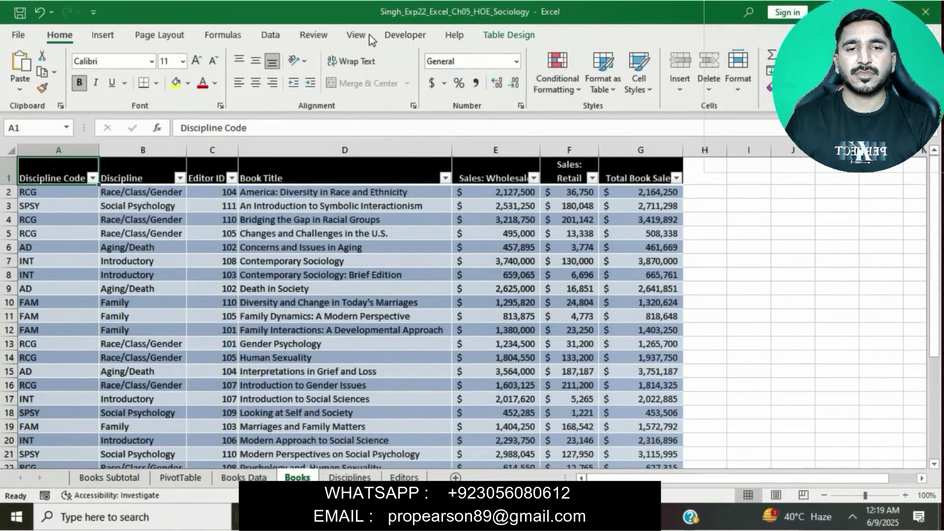
Start a new table relationship using the BOOKS table with Discipline Code as its foreign column.
{"action": "left_click", "coordinate": [276, 35]}
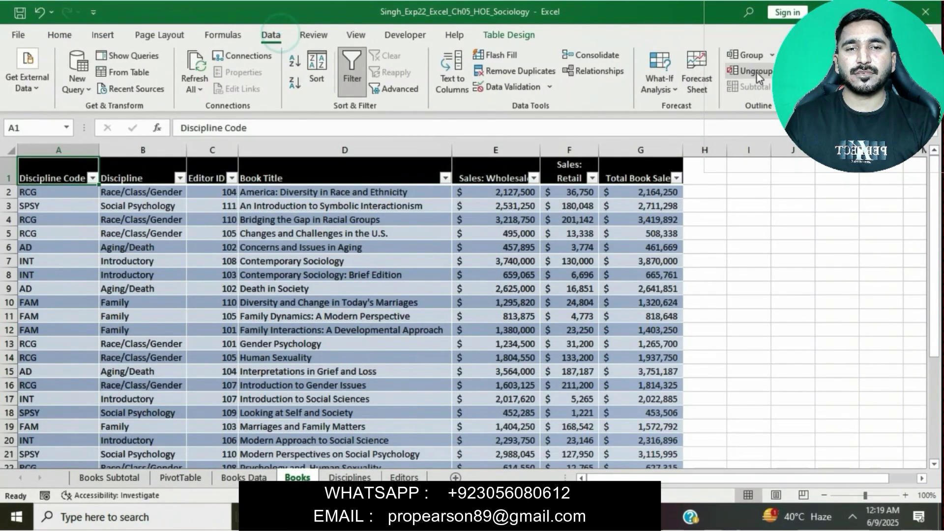
{"action": "left_click", "coordinate": [596, 72]}
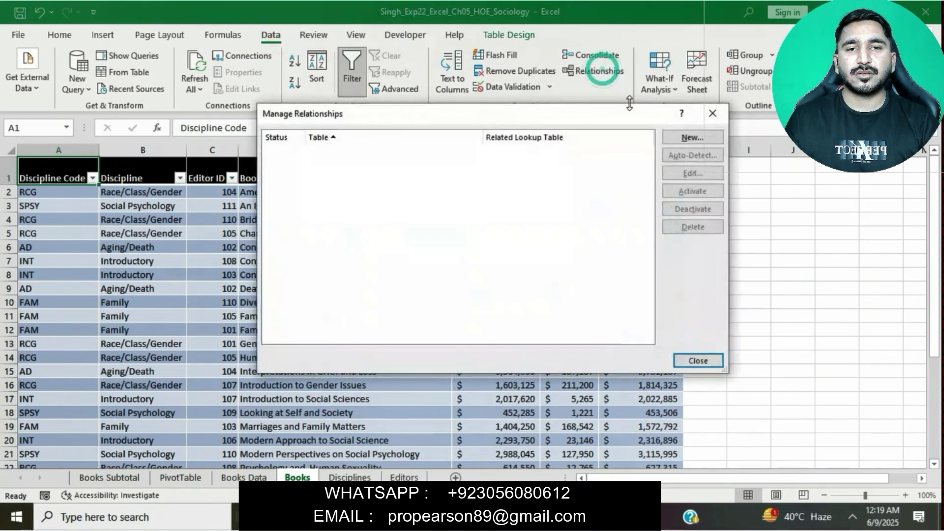
{"action": "left_click", "coordinate": [692, 139]}
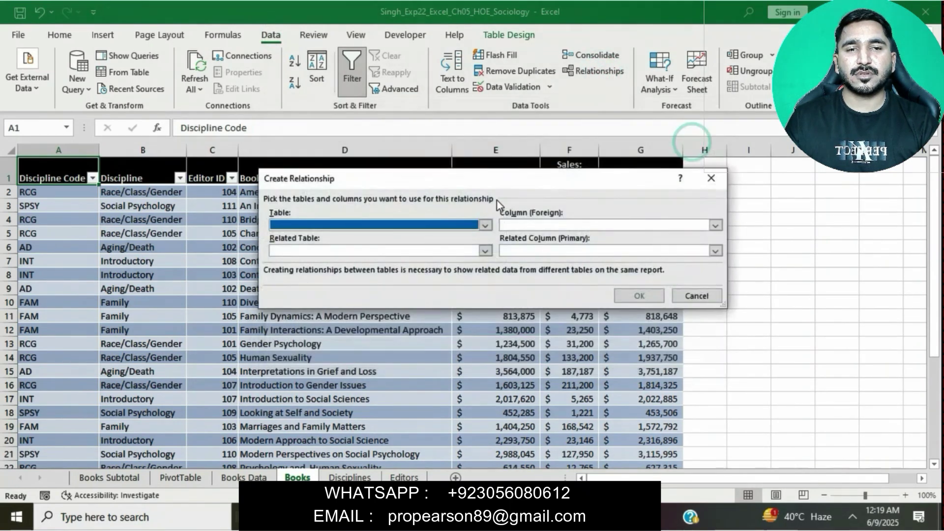
{"action": "left_click", "coordinate": [485, 226]}
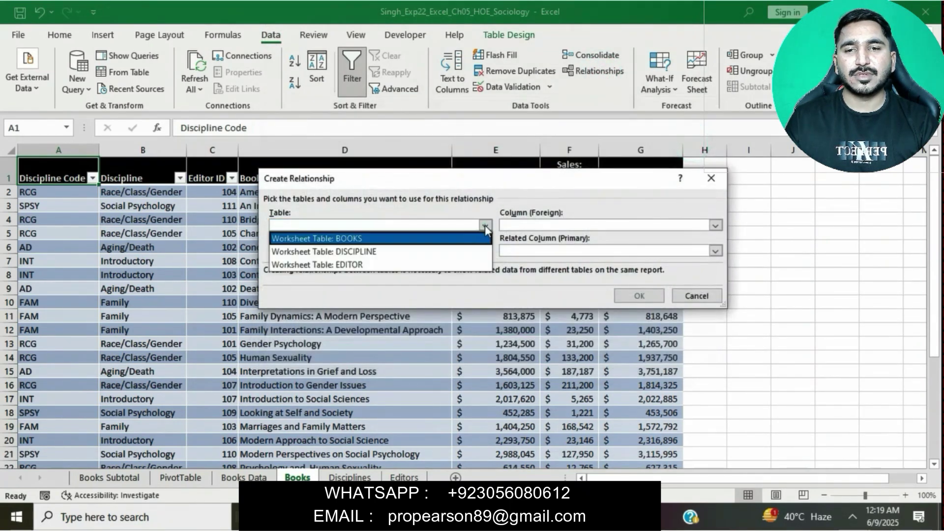
{"action": "left_click", "coordinate": [413, 241]}
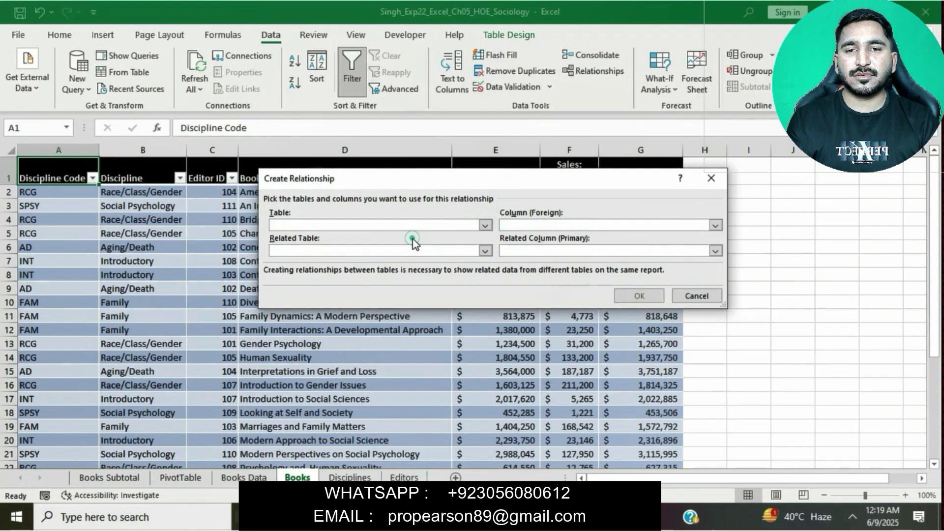
{"action": "left_click", "coordinate": [716, 225]}
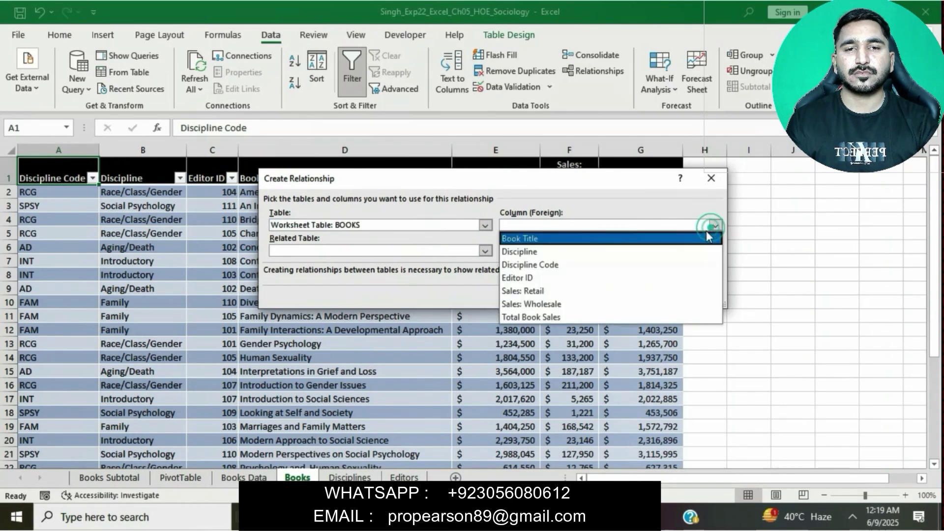
{"action": "left_click", "coordinate": [657, 265]}
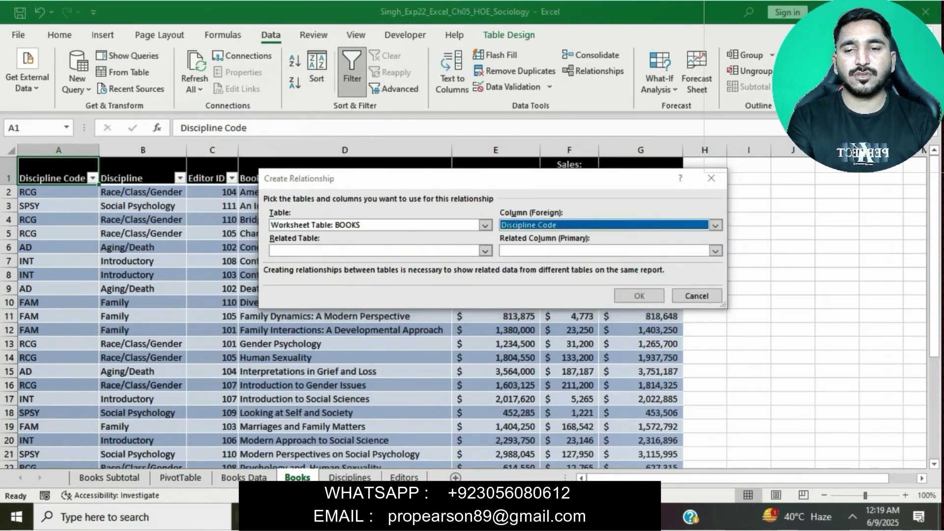
Check the instruction in Word, then relate BOOKS to the DISCIPLINE table by its Disc Code primary column in Excel and create the relationship.
{"action": "key", "text": "alt+Tab"}
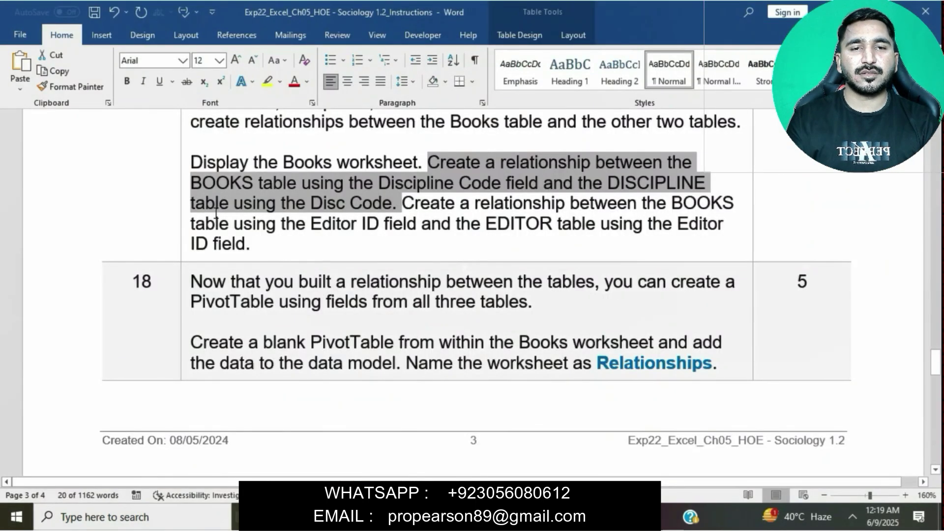
{"action": "key", "text": "alt+Tab"}
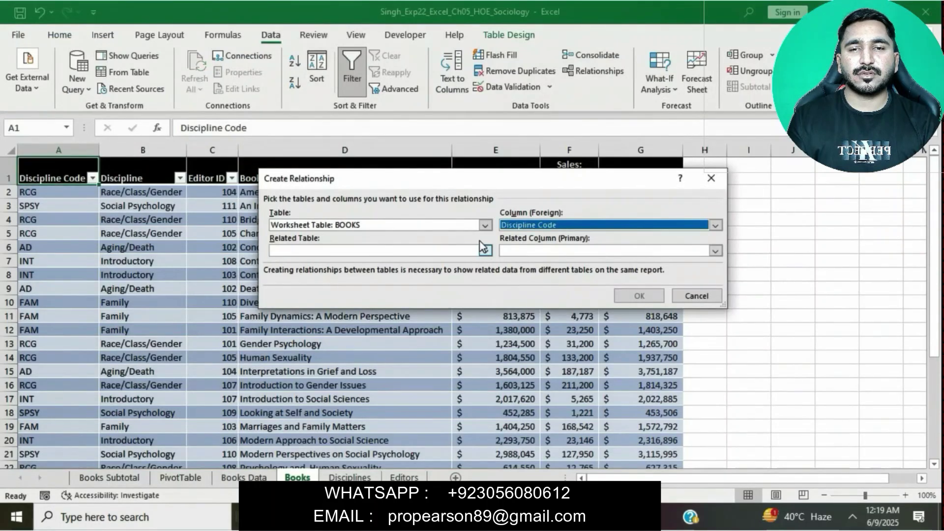
{"action": "left_click", "coordinate": [485, 251]}
{"action": "left_click", "coordinate": [449, 276]}
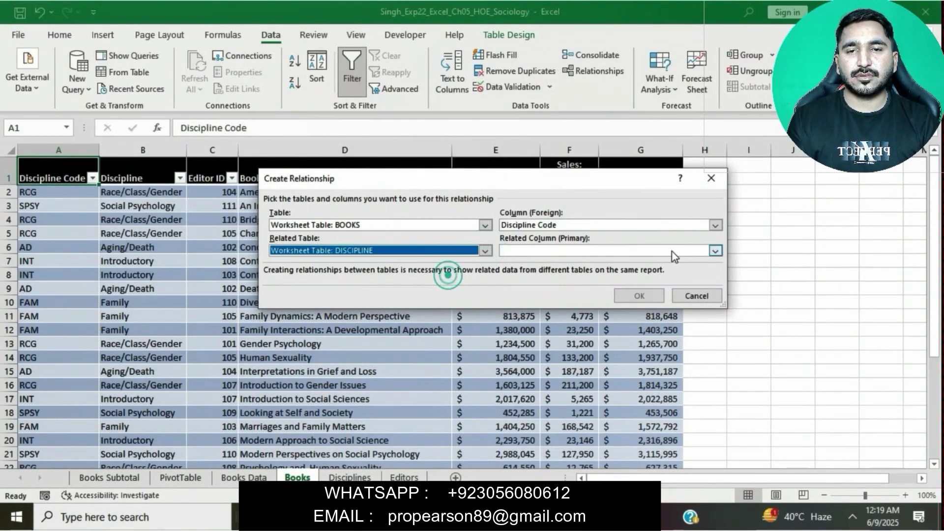
{"action": "left_click", "coordinate": [716, 251]}
{"action": "left_click", "coordinate": [673, 264]}
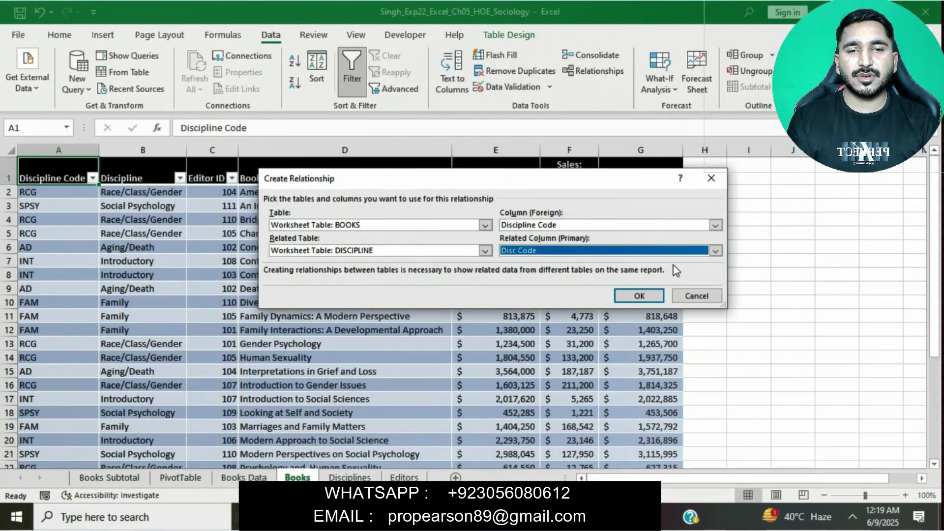
{"action": "left_click", "coordinate": [640, 295]}
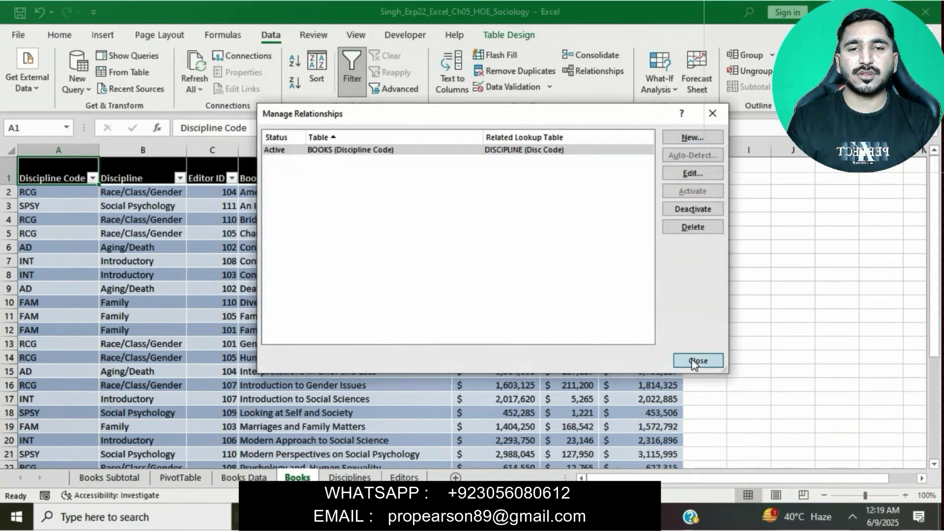
{"action": "left_click", "coordinate": [691, 358]}
Highlight the instruction in Word on relating the BOOKS and EDITOR tables by Editor ID, and return to Excel.
{"action": "key", "text": "alt+Tab"}
{"action": "left_click", "coordinate": [564, 233]}
{"action": "left_click_drag", "start_coordinate": [403, 203], "coordinate": [466, 231]}
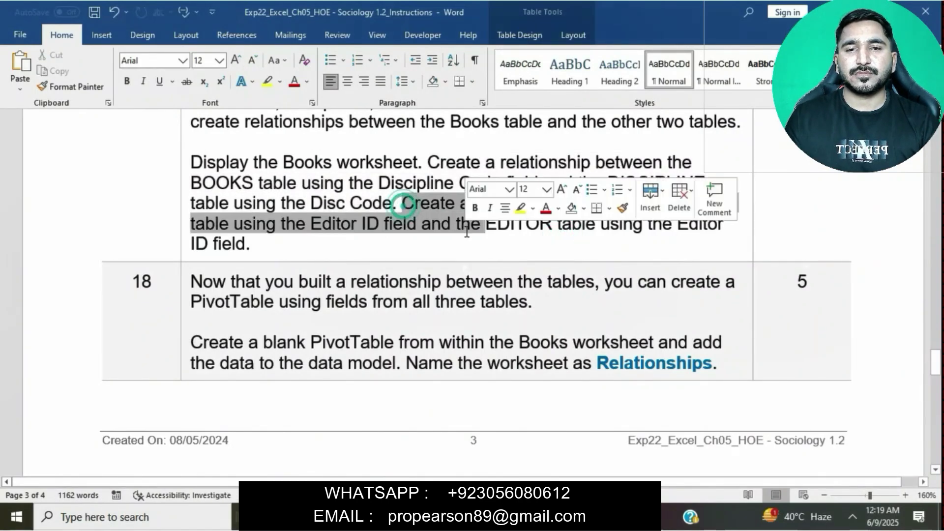
{"action": "left_click", "coordinate": [465, 233]}
{"action": "left_click_drag", "start_coordinate": [403, 203], "coordinate": [427, 241]}
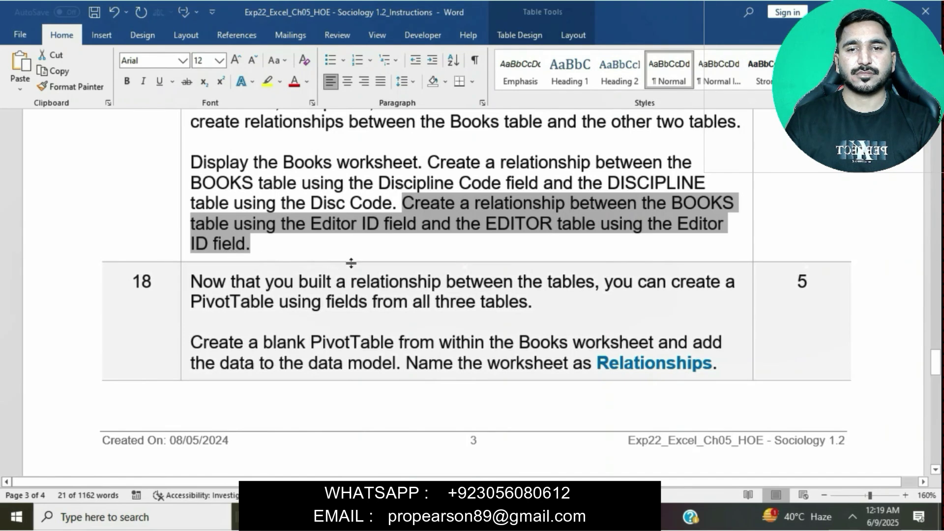
{"action": "left_click", "coordinate": [491, 518]}
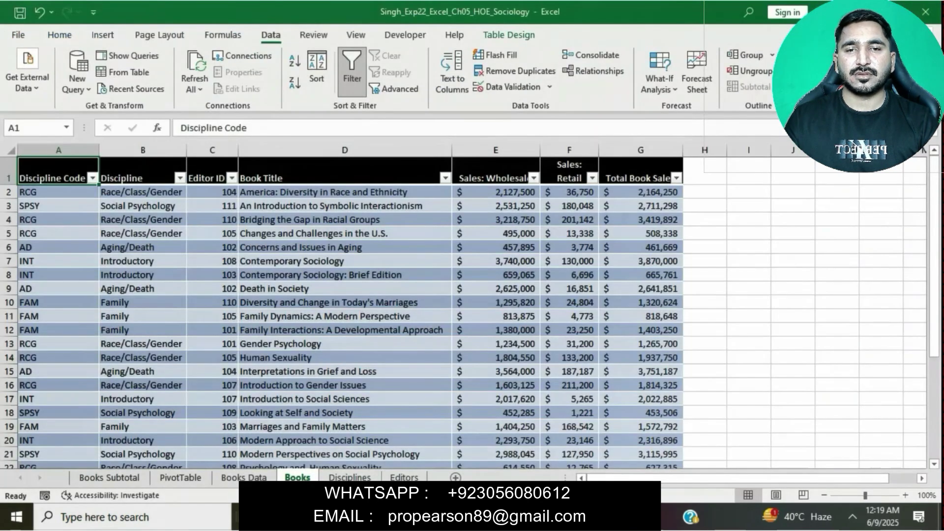
Start a second table relationship using the BOOKS data model table with Editor ID as its foreign column.
{"action": "left_click", "coordinate": [592, 69]}
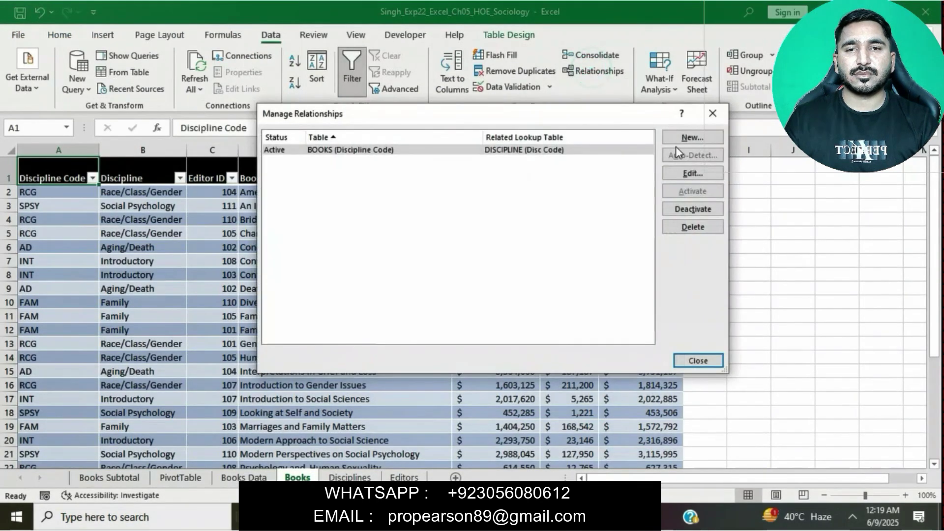
{"action": "left_click", "coordinate": [683, 141]}
{"action": "key", "text": "alt+Tab"}
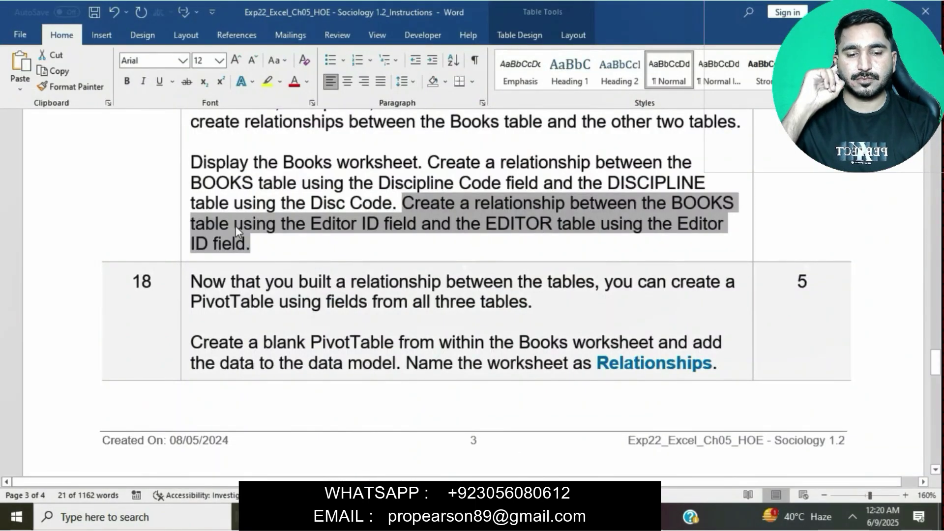
{"action": "key", "text": "alt+Tab"}
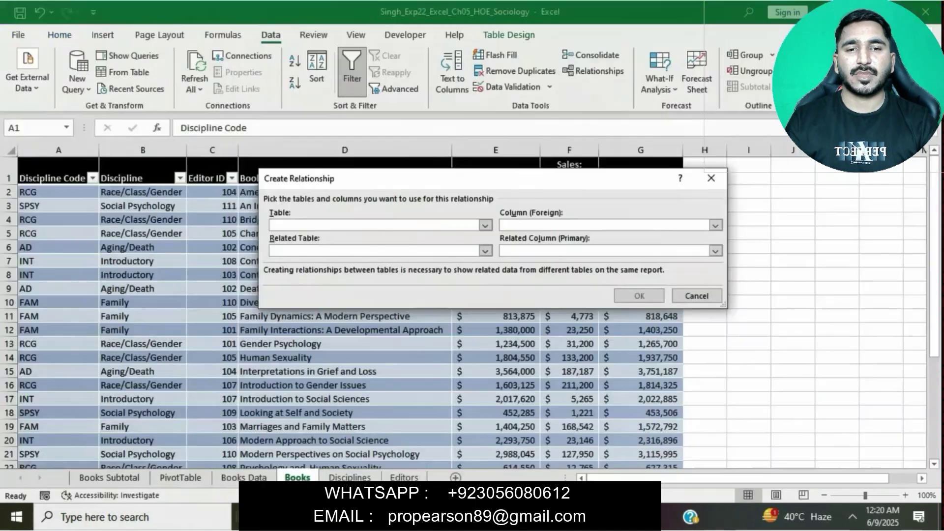
{"action": "left_click", "coordinate": [483, 226]}
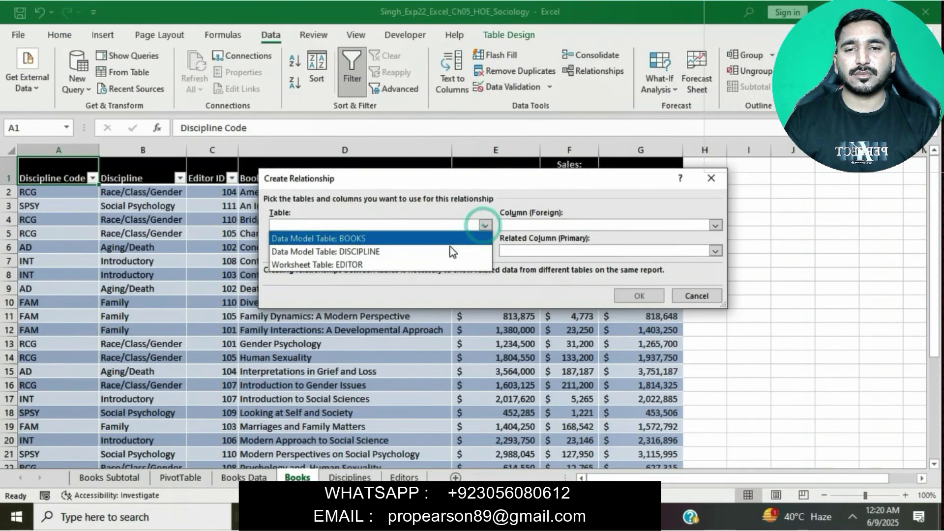
{"action": "key", "text": "Escape"}
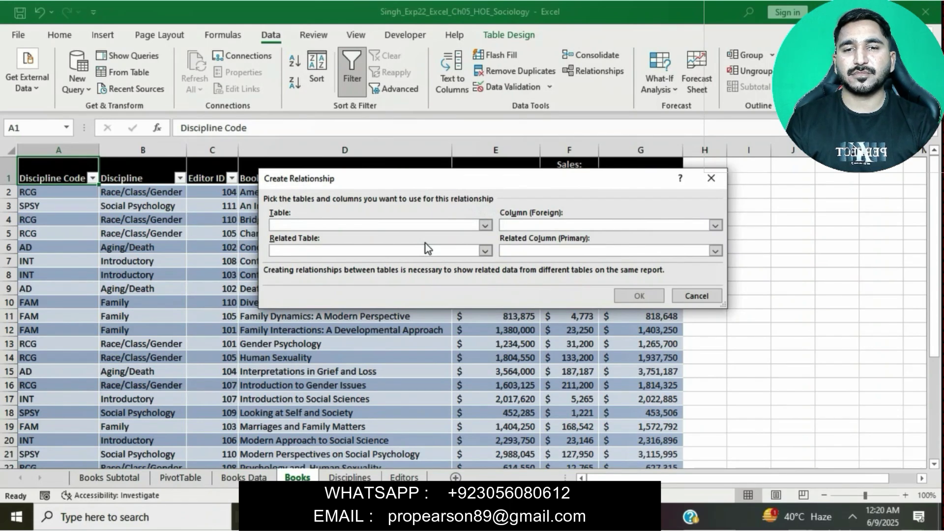
{"action": "key", "text": "Down"}
{"action": "left_click", "coordinate": [714, 225]}
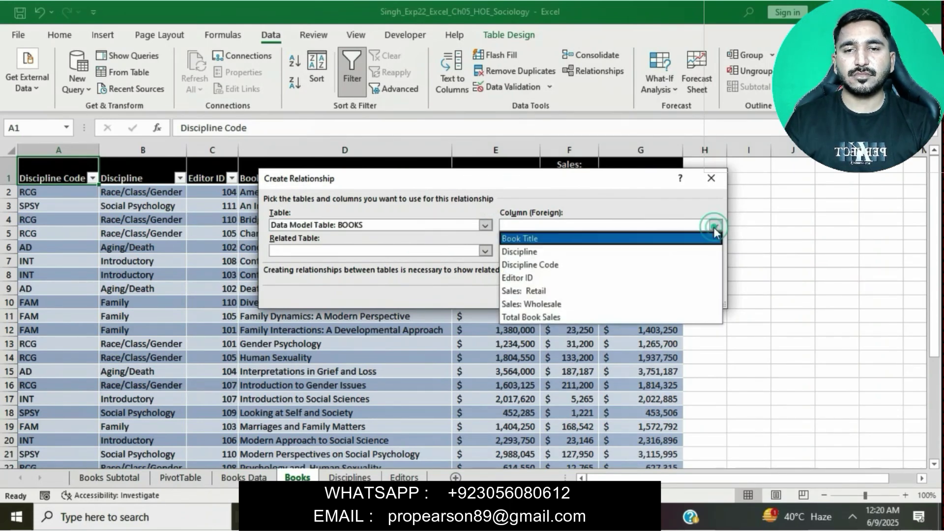
{"action": "left_click", "coordinate": [629, 279]}
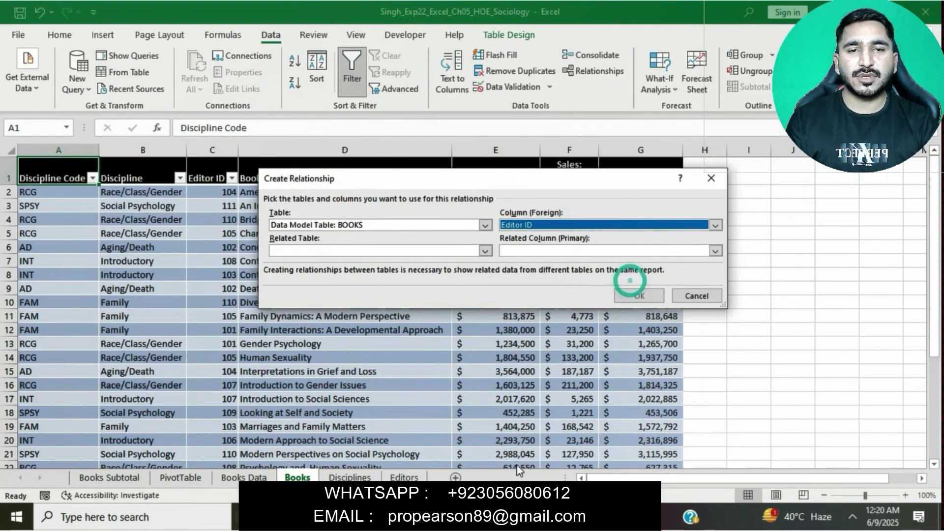
Recheck the Word instruction, set the EDITOR table and its Editor ID primary column as the related side in Excel, and create the relationship.
{"action": "key", "text": "alt+Tab"}
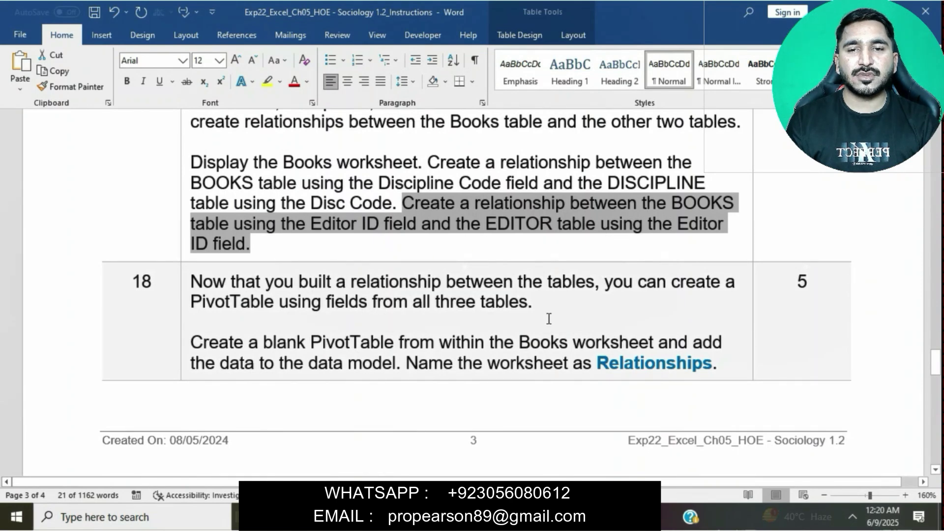
{"action": "key", "text": "alt+Tab"}
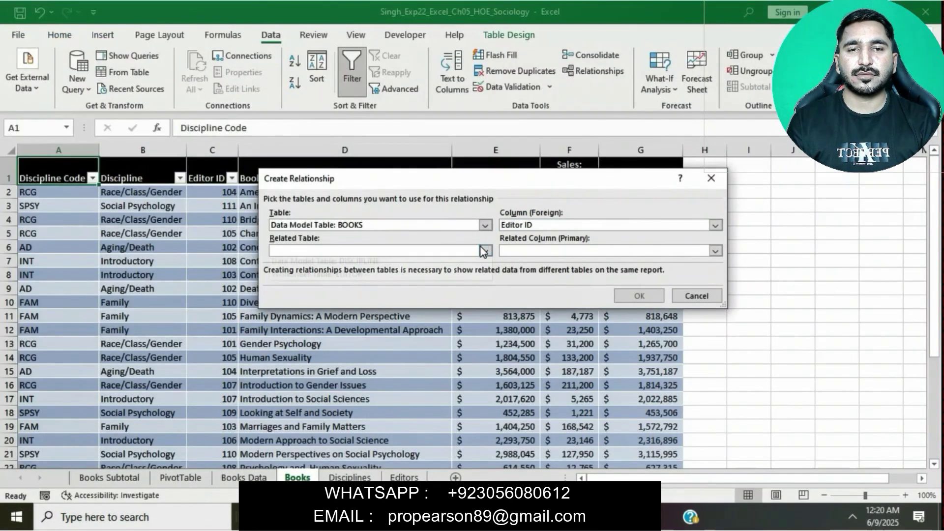
{"action": "left_click", "coordinate": [484, 251]}
{"action": "left_click", "coordinate": [441, 290]}
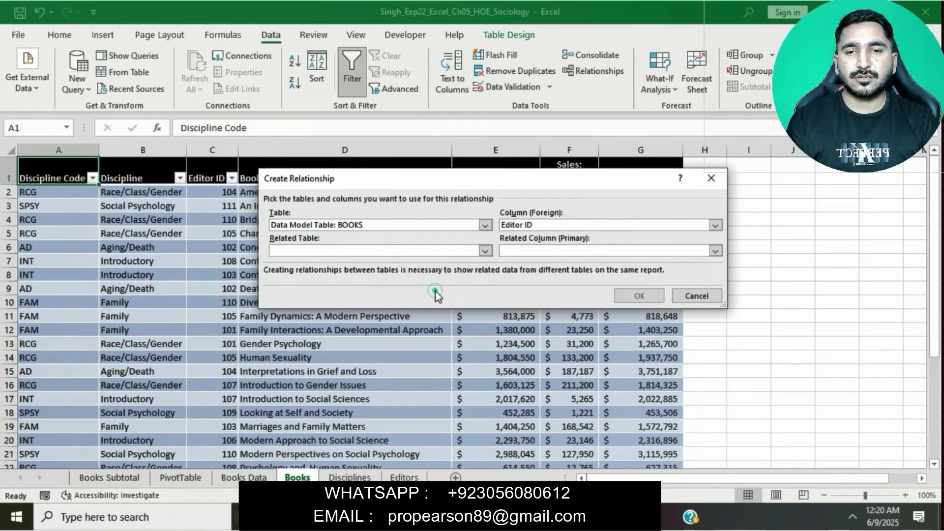
{"action": "left_click", "coordinate": [715, 251]}
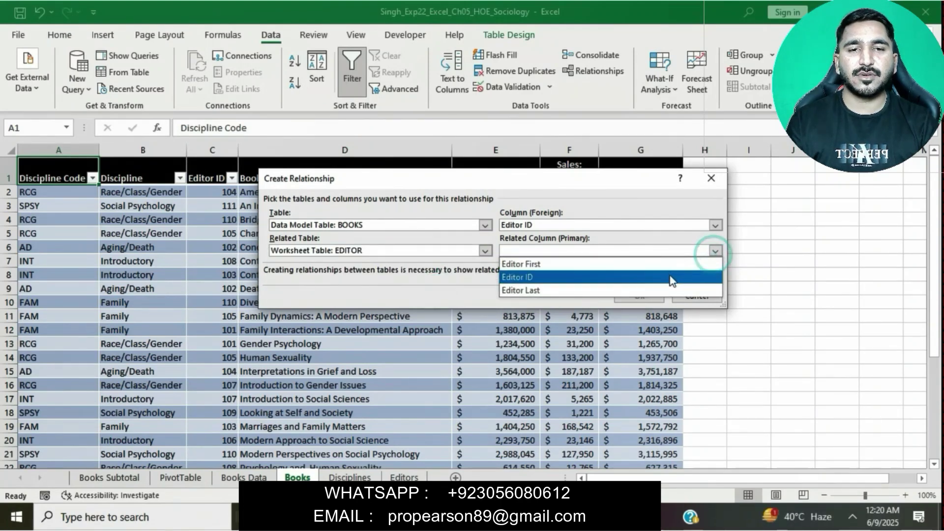
{"action": "left_click", "coordinate": [670, 275]}
{"action": "left_click", "coordinate": [638, 292]}
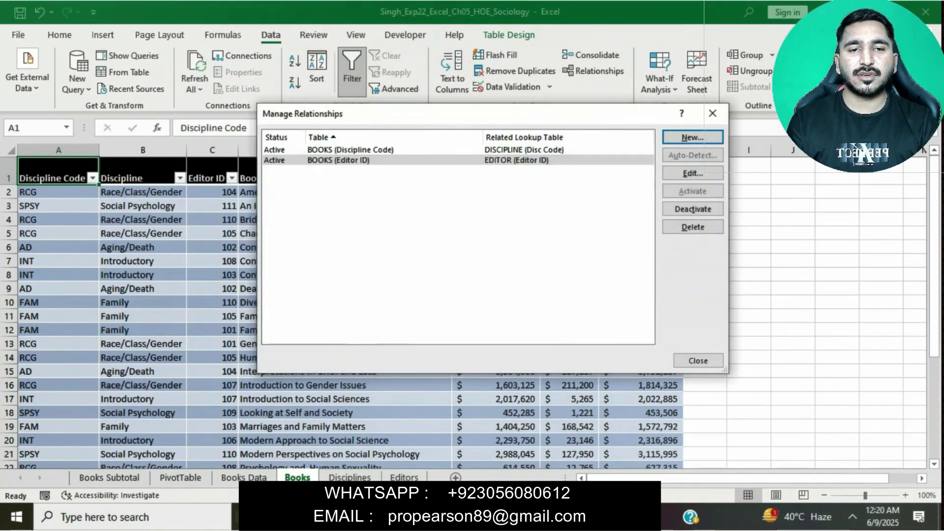
{"action": "left_click", "coordinate": [698, 360]}
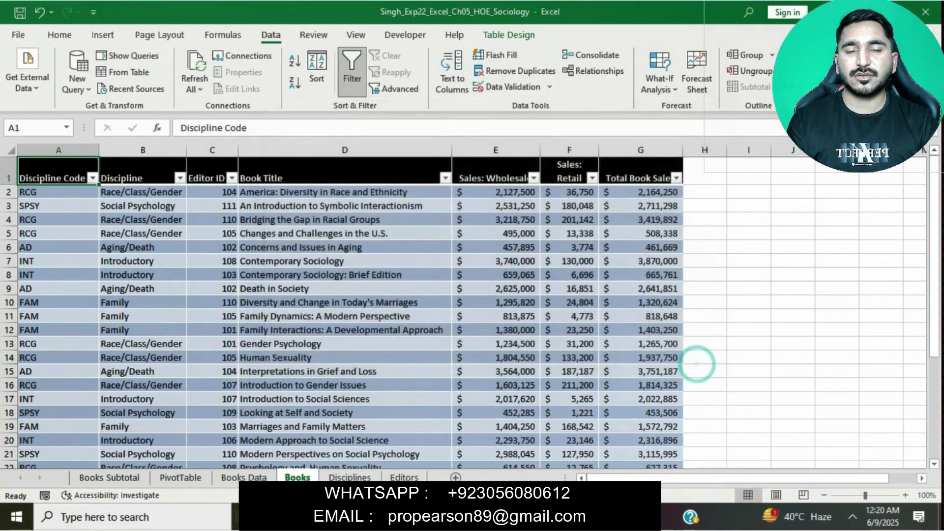
Read instruction 18 in Word, highlighting the text on creating a blank PivotTable with the data model, and return to Excel.
{"action": "key", "text": "alt+Tab"}
{"action": "scroll", "coordinate": [482, 269], "scroll_direction": "down", "scroll_amount": 3}
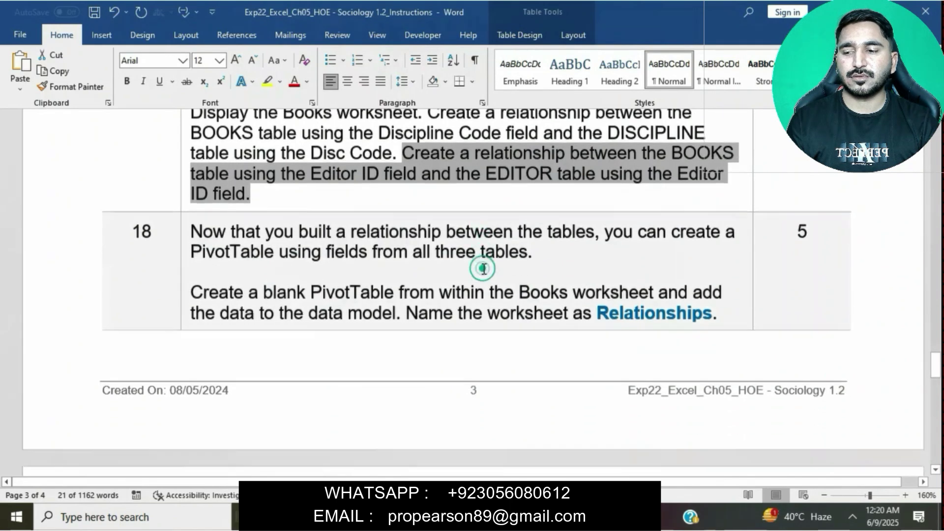
{"action": "left_click", "coordinate": [396, 208]}
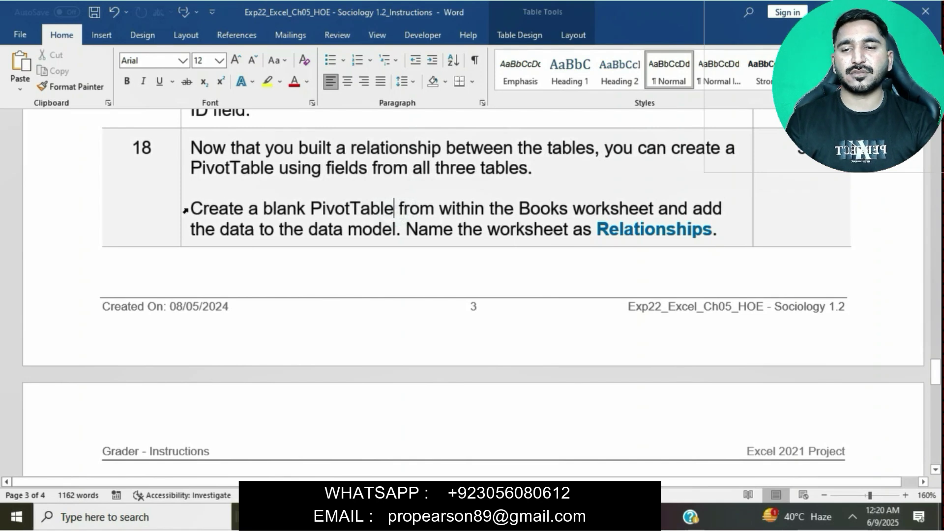
{"action": "left_click_drag", "start_coordinate": [192, 209], "coordinate": [402, 228]}
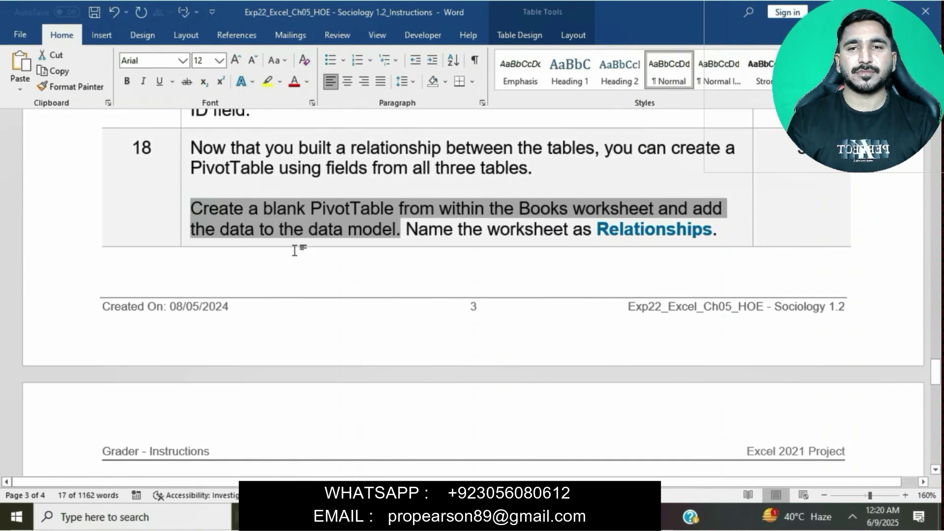
{"action": "left_click", "coordinate": [500, 518]}
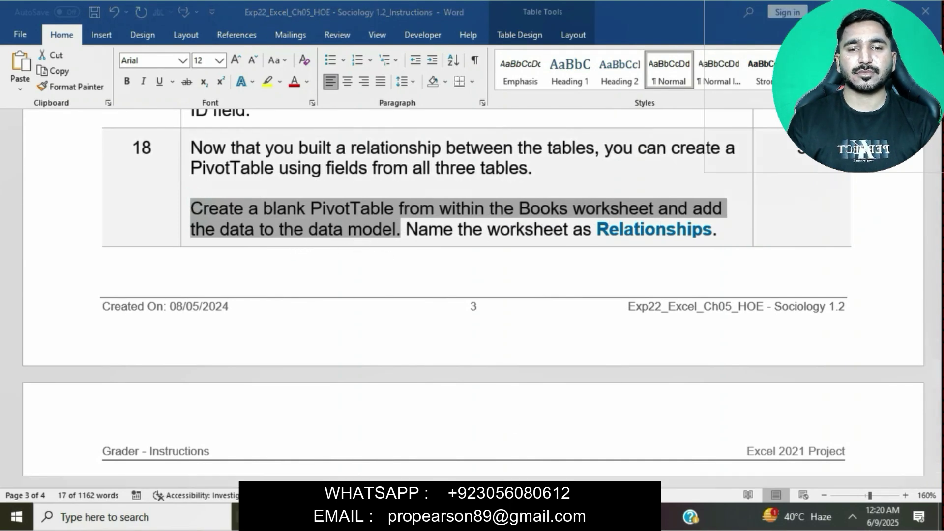
Create a blank PivotTable from the BOOKS table on a new worksheet, adding the data to the Data Model.
{"action": "left_click", "coordinate": [102, 35]}
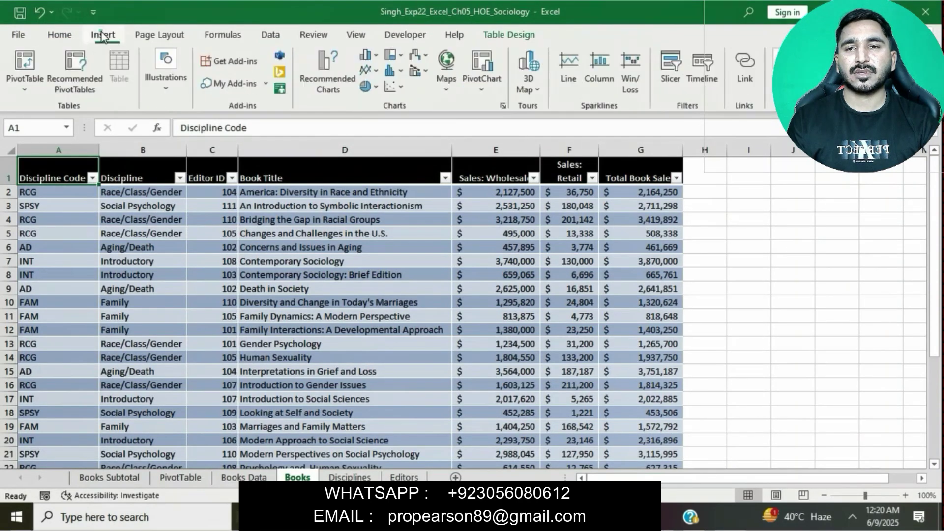
{"action": "left_click", "coordinate": [38, 50]}
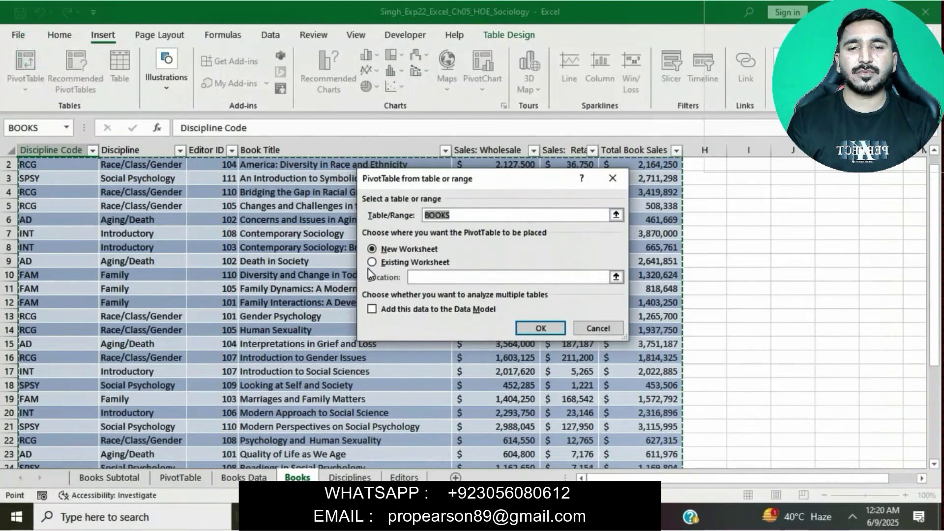
{"action": "left_click", "coordinate": [370, 309]}
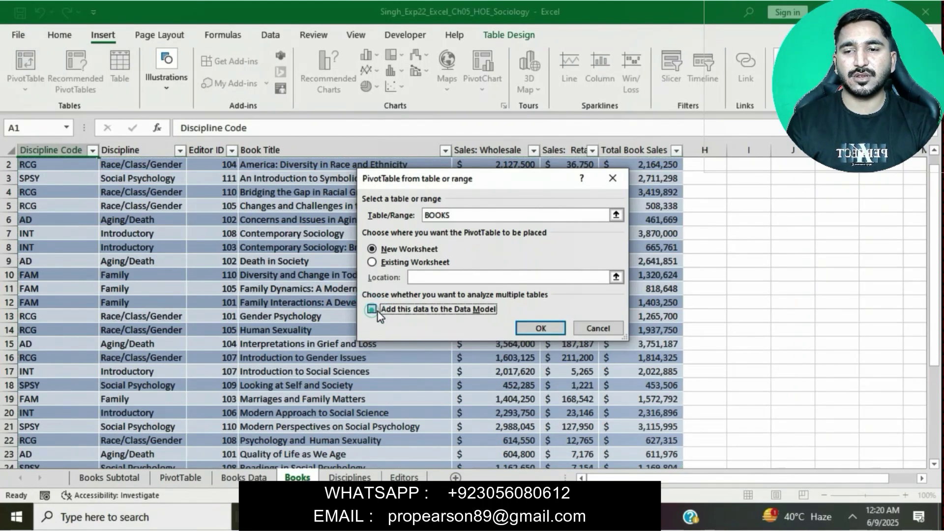
{"action": "left_click", "coordinate": [370, 311]}
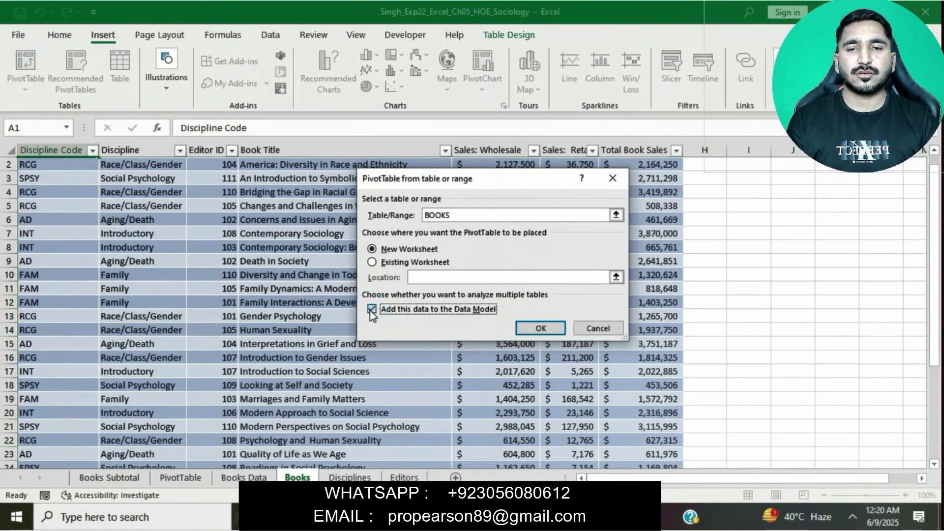
{"action": "left_click", "coordinate": [370, 311]}
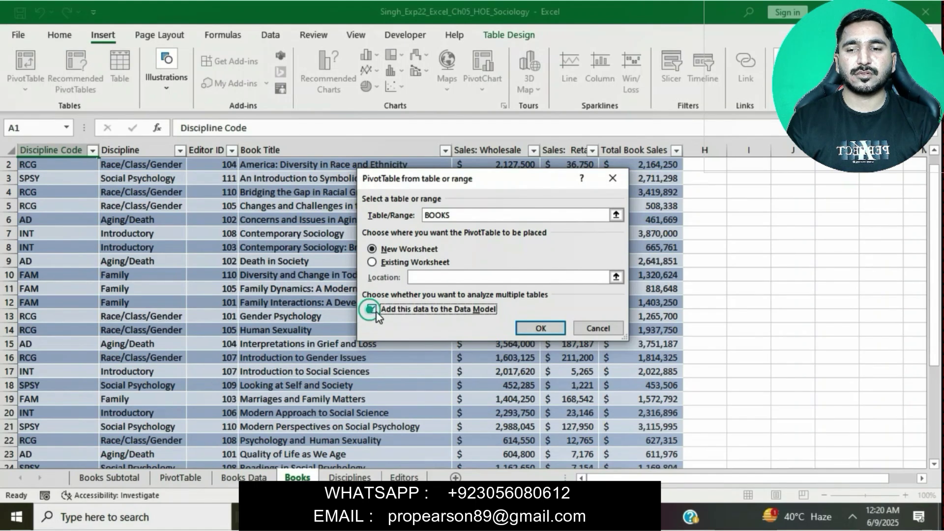
{"action": "left_click", "coordinate": [525, 331]}
Copy the name Relationships from instruction 18 in Word and rename the new PivotTable worksheet with it in Excel.
{"action": "key", "text": "alt+Tab"}
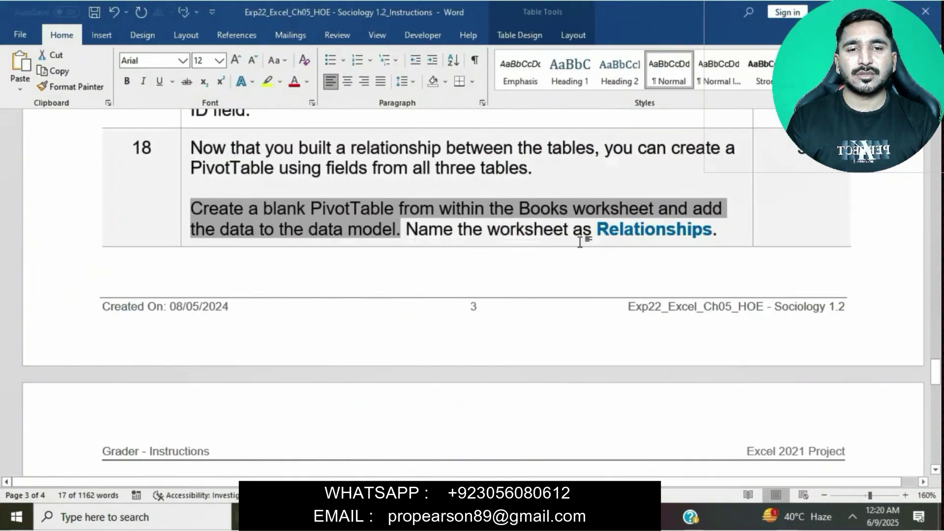
{"action": "left_click_drag", "start_coordinate": [597, 229], "coordinate": [711, 236]}
{"action": "key", "text": "ctrl+c"}
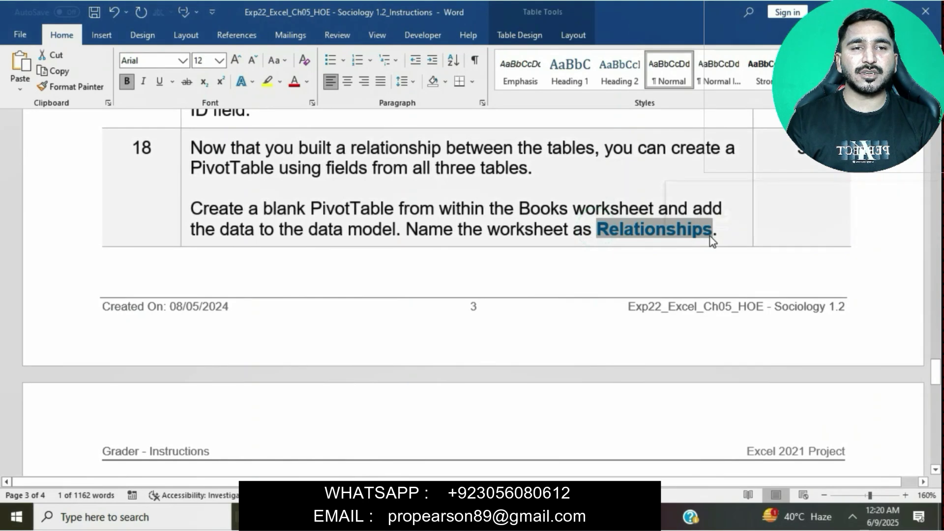
{"action": "key", "text": "alt+Tab"}
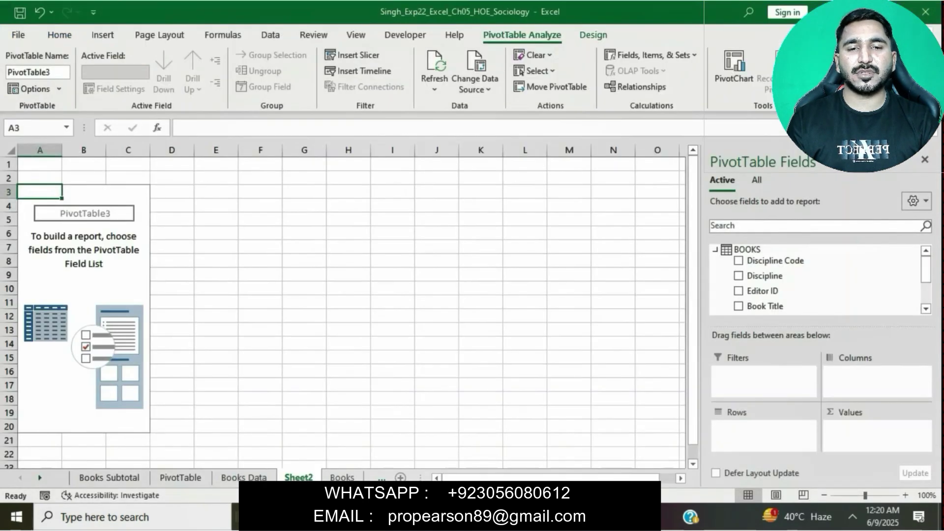
{"action": "right_click", "coordinate": [298, 477]}
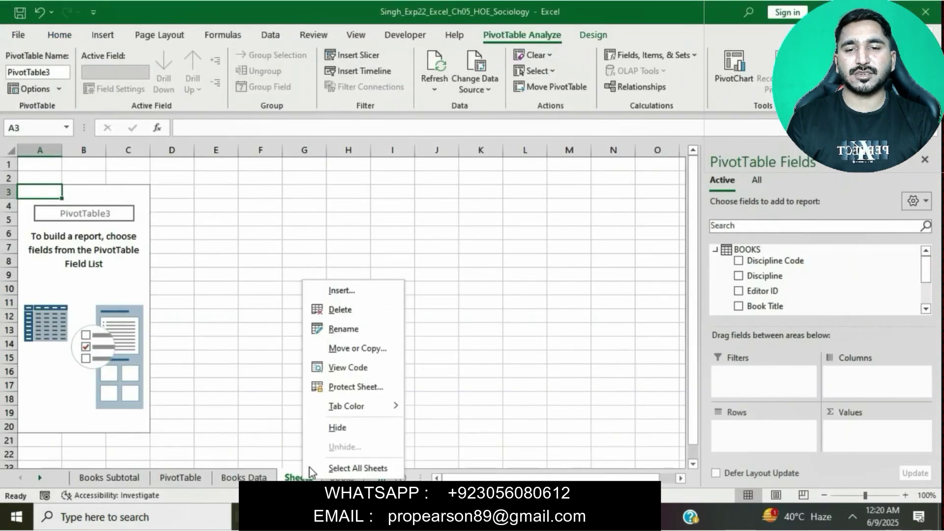
{"action": "left_click", "coordinate": [367, 325]}
{"action": "key", "text": "ctrl+v"}
{"action": "left_click", "coordinate": [367, 325]}
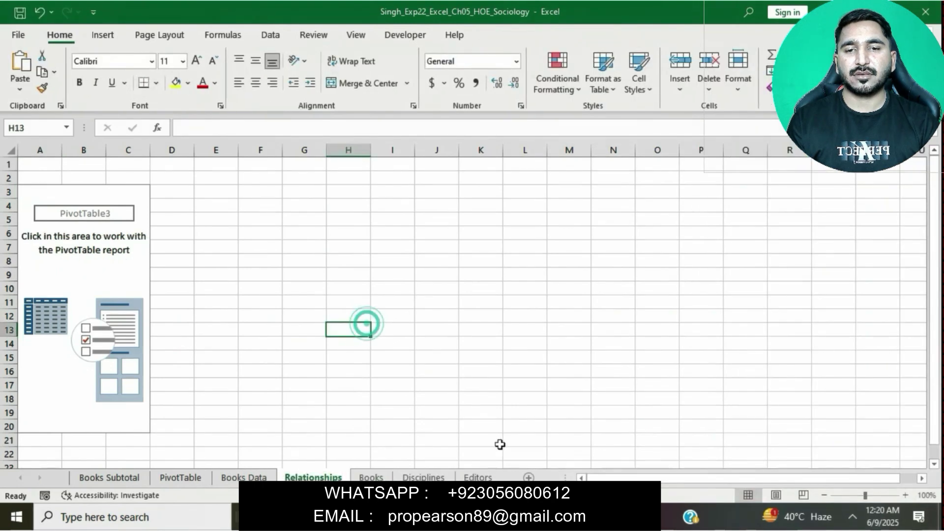
Highlight the first task of instruction 19 in Word, then display all tables in the blank PivotTable's field list in Excel.
{"action": "key", "text": "alt+Tab"}
{"action": "left_click", "coordinate": [467, 293]}
{"action": "scroll", "coordinate": [467, 293], "scroll_direction": "down", "scroll_amount": 8}
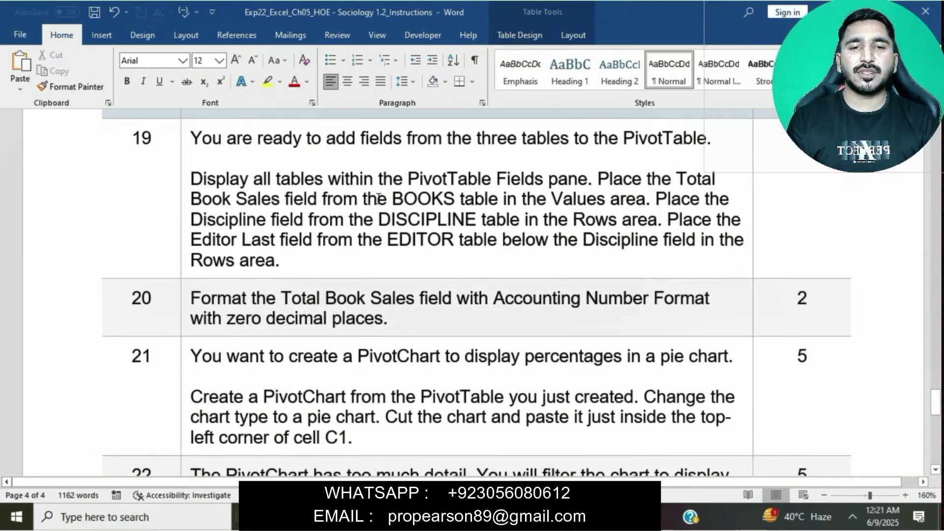
{"action": "left_click_drag", "start_coordinate": [197, 179], "coordinate": [564, 178]}
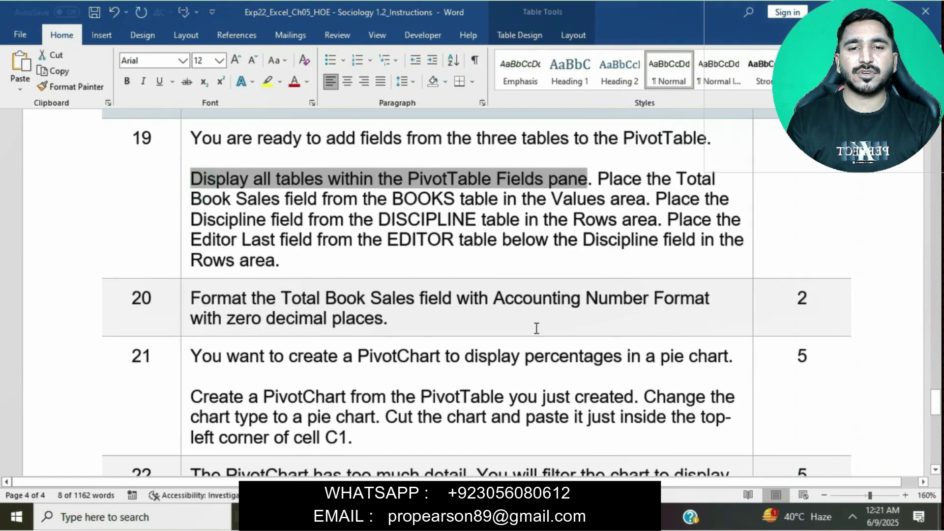
{"action": "key", "text": "alt+Tab"}
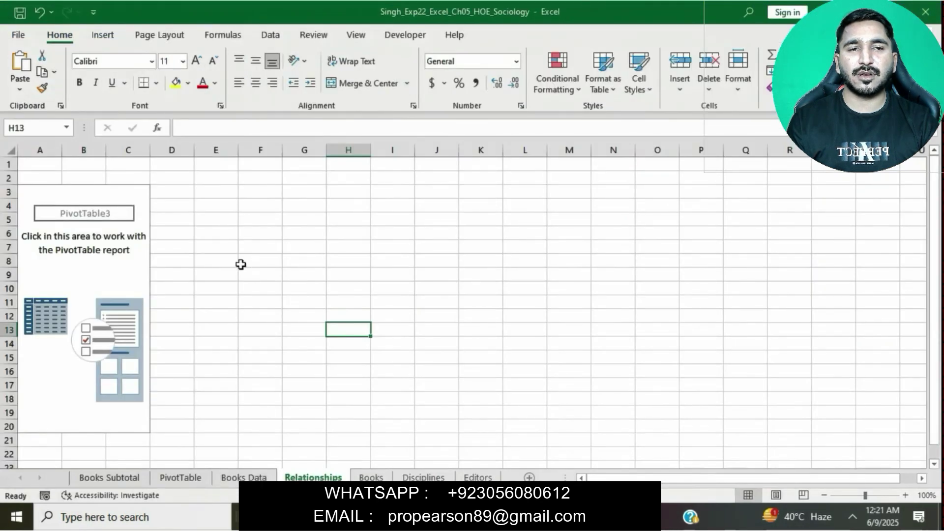
{"action": "left_click", "coordinate": [113, 189]}
{"action": "left_click", "coordinate": [756, 181]}
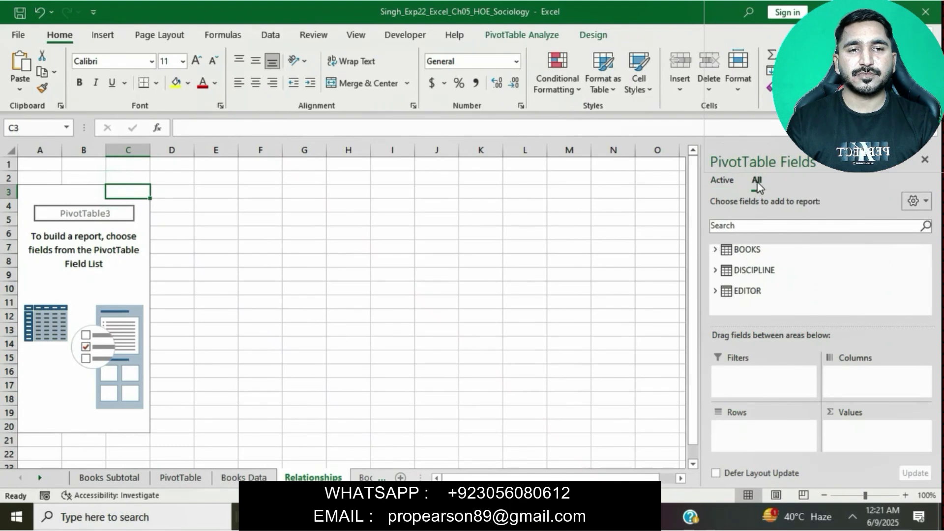
Highlight the Total Book Sales instruction in Word and place that BOOKS field in the PivotTable's Values area in Excel.
{"action": "key", "text": "alt+Tab"}
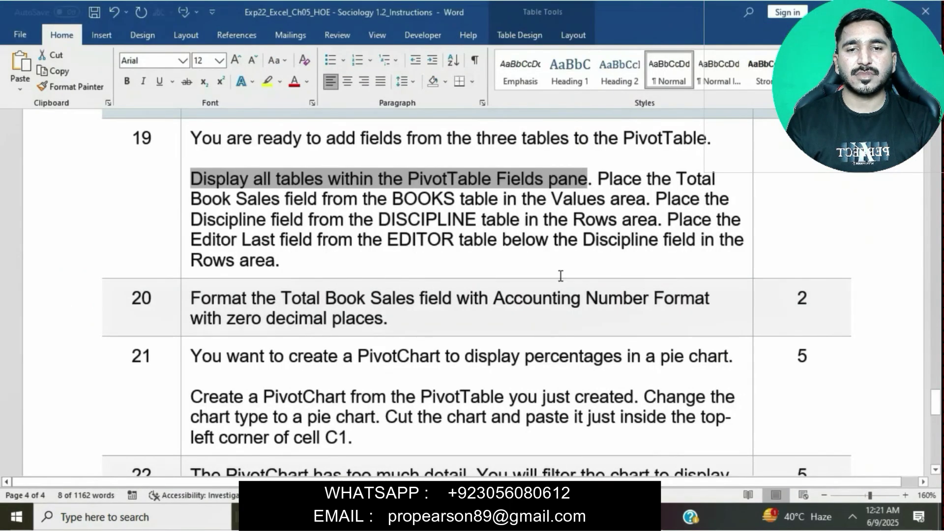
{"action": "left_click_drag", "start_coordinate": [596, 179], "coordinate": [654, 199]}
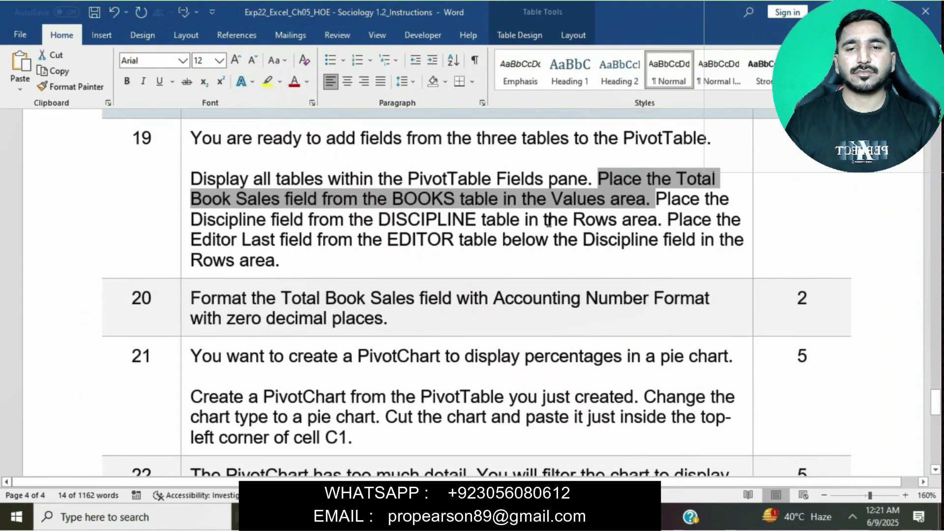
{"action": "key", "text": "alt+Tab"}
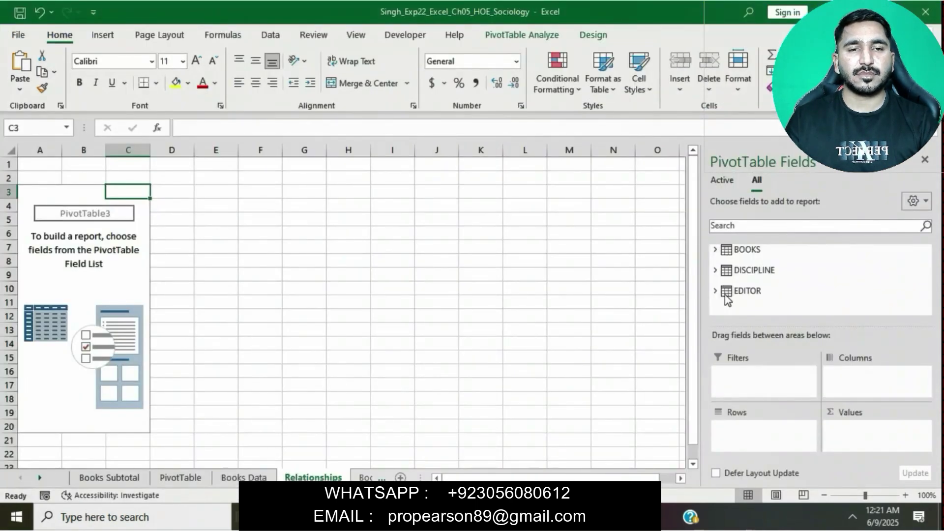
{"action": "left_click", "coordinate": [714, 249]}
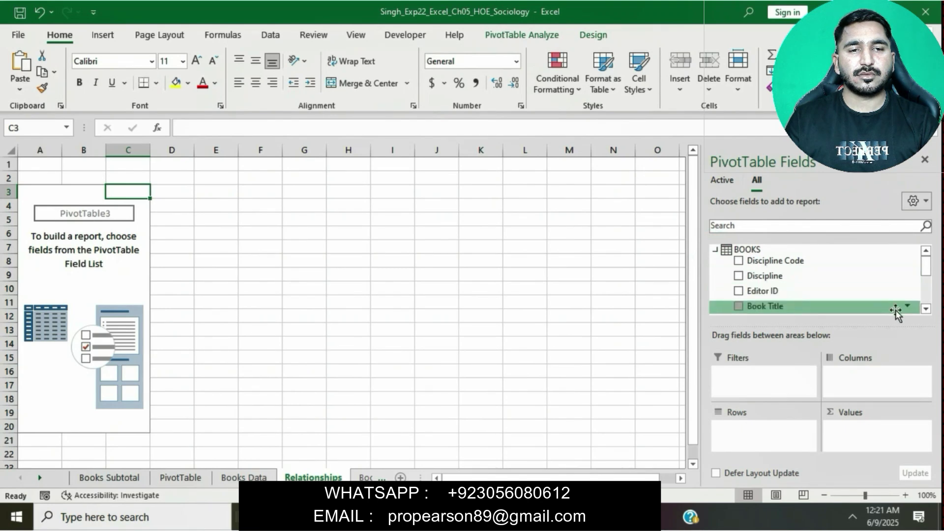
{"action": "left_click", "coordinate": [925, 309]}
{"action": "left_click", "coordinate": [926, 309]}
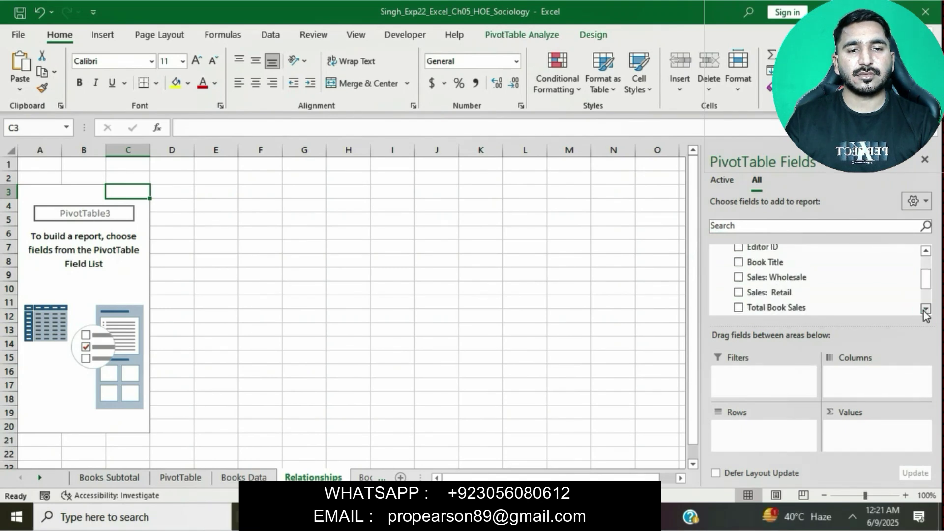
{"action": "left_click", "coordinate": [926, 309]}
{"action": "left_click", "coordinate": [926, 309]}
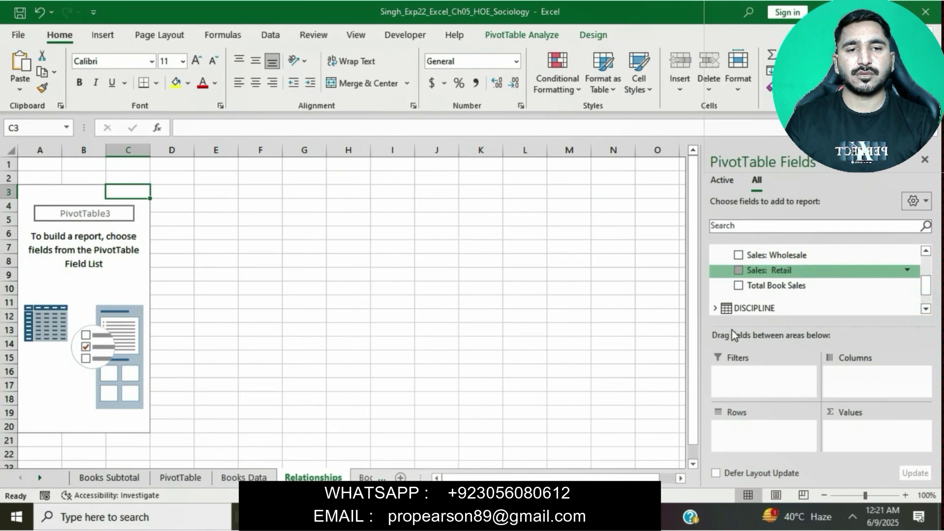
{"action": "key", "text": "alt+Tab"}
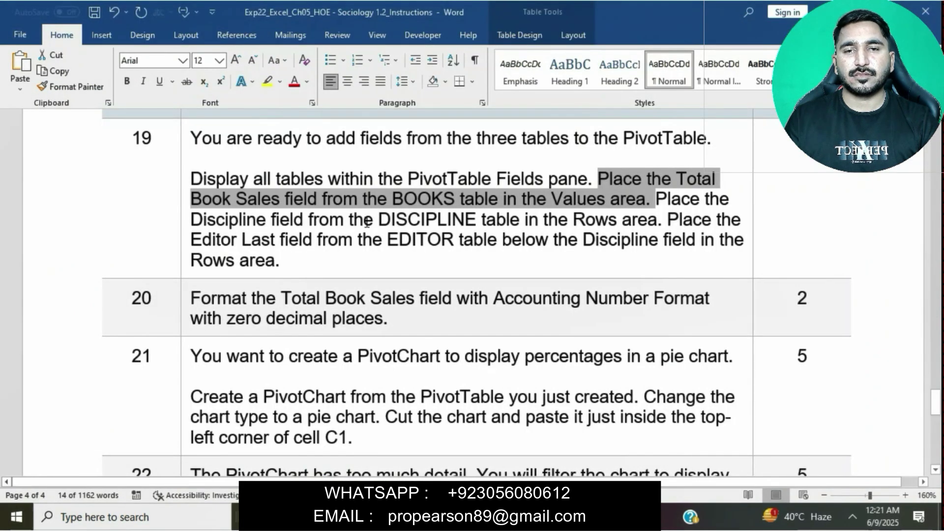
{"action": "key", "text": "alt+Tab"}
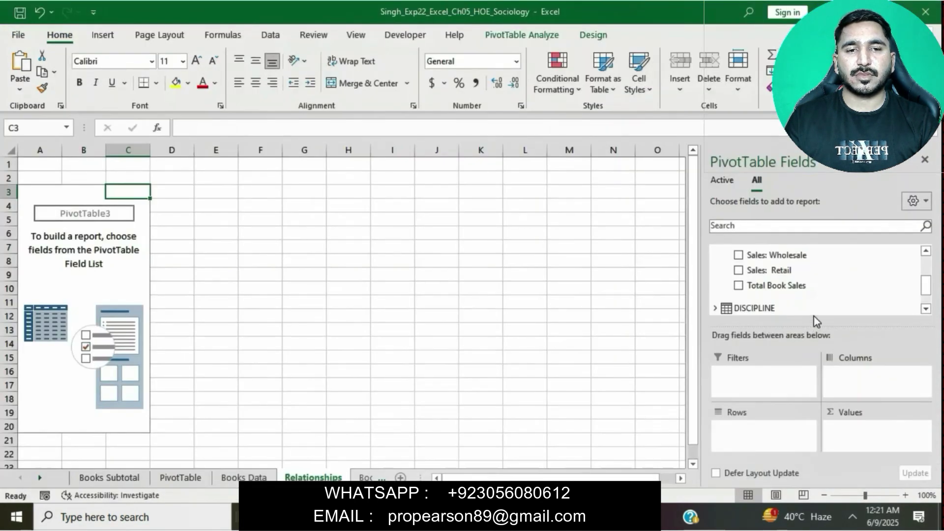
{"action": "left_click_drag", "start_coordinate": [796, 287], "coordinate": [859, 448]}
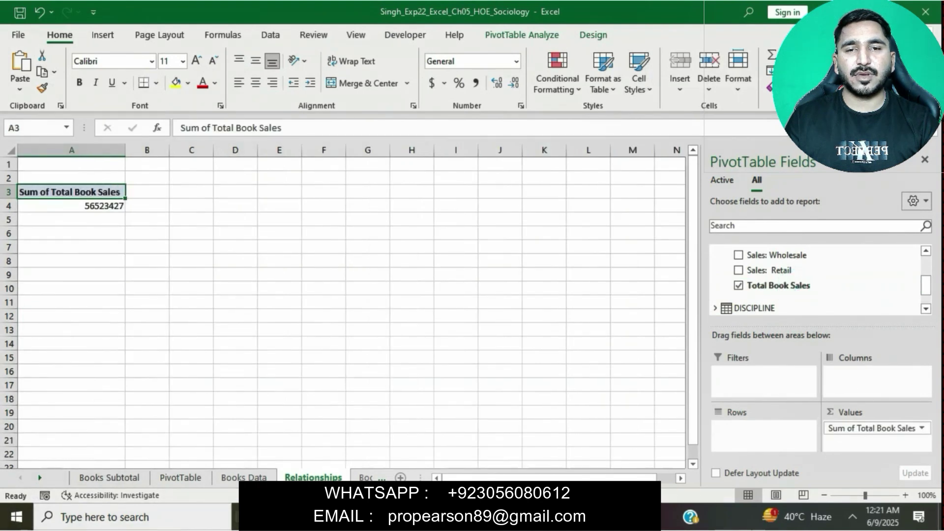
Highlight the Discipline instruction in Word and place the DISCIPLINE table's Discipline field in the PivotTable's Rows area in Excel.
{"action": "key", "text": "alt+Tab"}
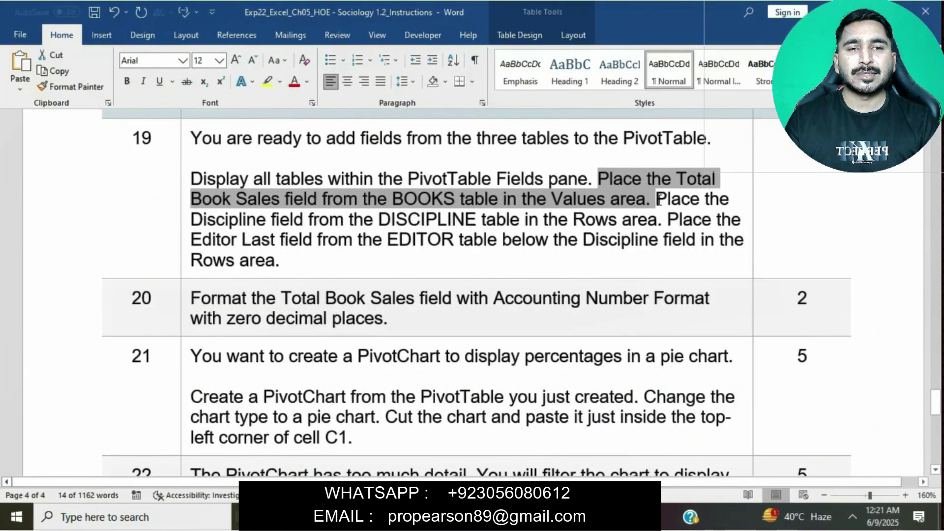
{"action": "left_click_drag", "start_coordinate": [657, 199], "coordinate": [658, 220]}
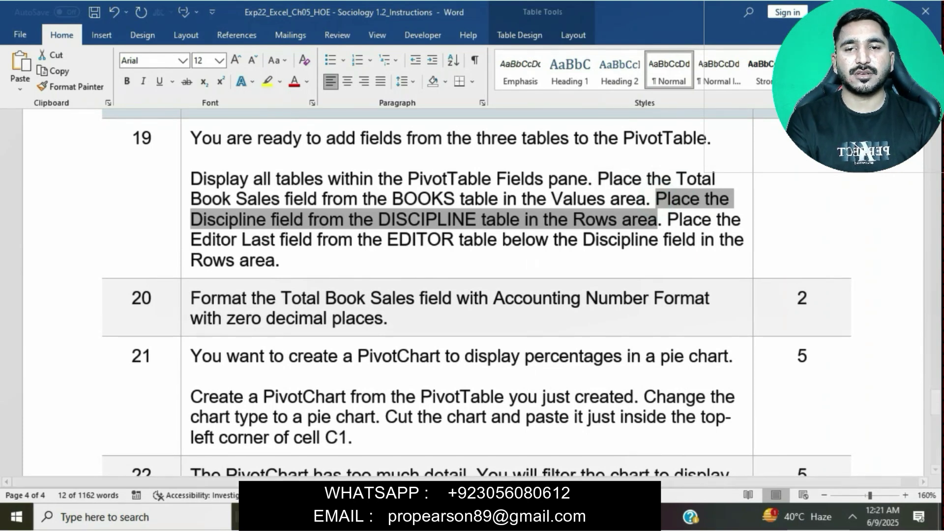
{"action": "left_click", "coordinate": [520, 518]}
{"action": "scroll", "coordinate": [793, 289], "scroll_direction": "down", "scroll_amount": 1}
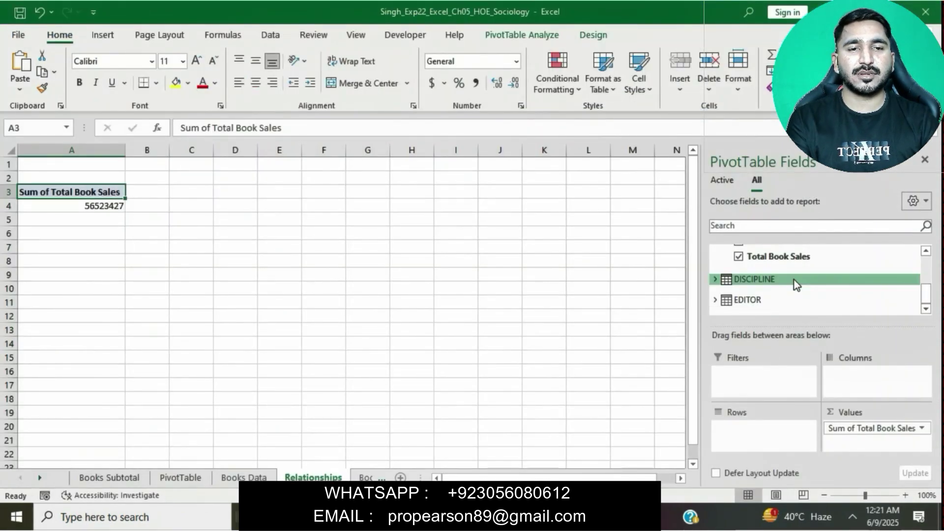
{"action": "left_click", "coordinate": [716, 279]}
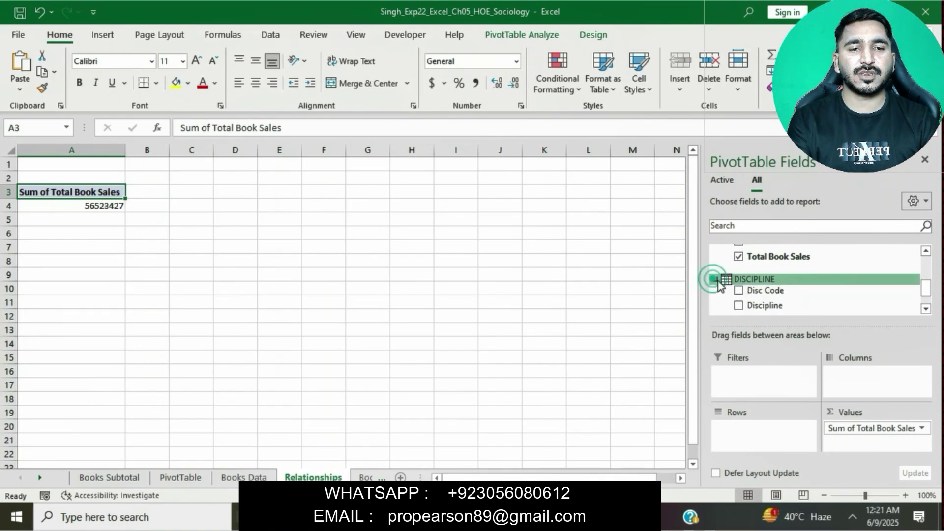
{"action": "left_click_drag", "start_coordinate": [776, 305], "coordinate": [756, 449]}
Highlight the Editor Last instruction in Word and place that EDITOR field below Discipline in the PivotTable's Rows area in Excel.
{"action": "left_click", "coordinate": [454, 516]}
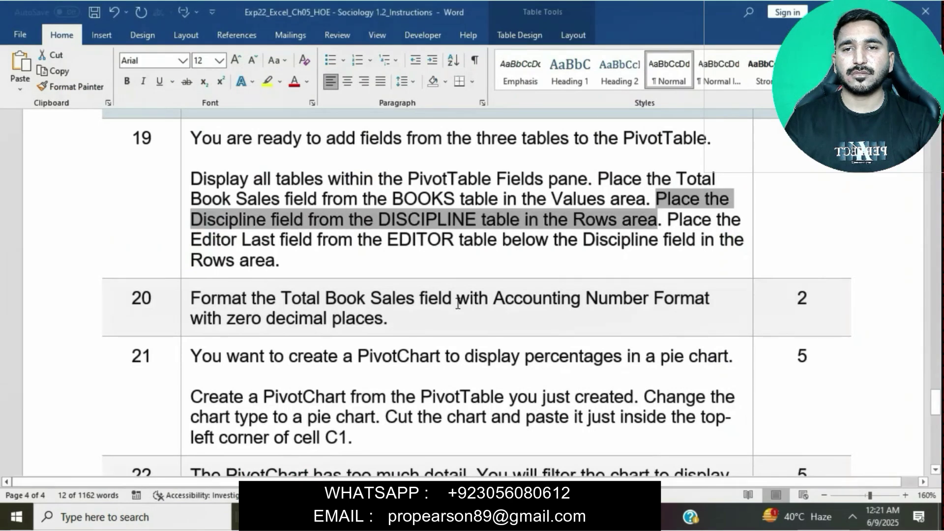
{"action": "left_click_drag", "start_coordinate": [673, 219], "coordinate": [280, 260]}
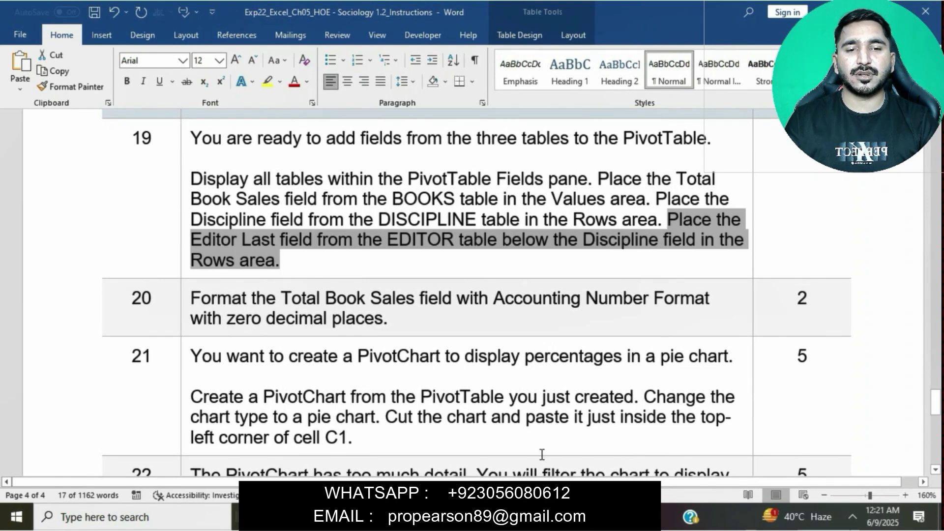
{"action": "left_click", "coordinate": [553, 516]}
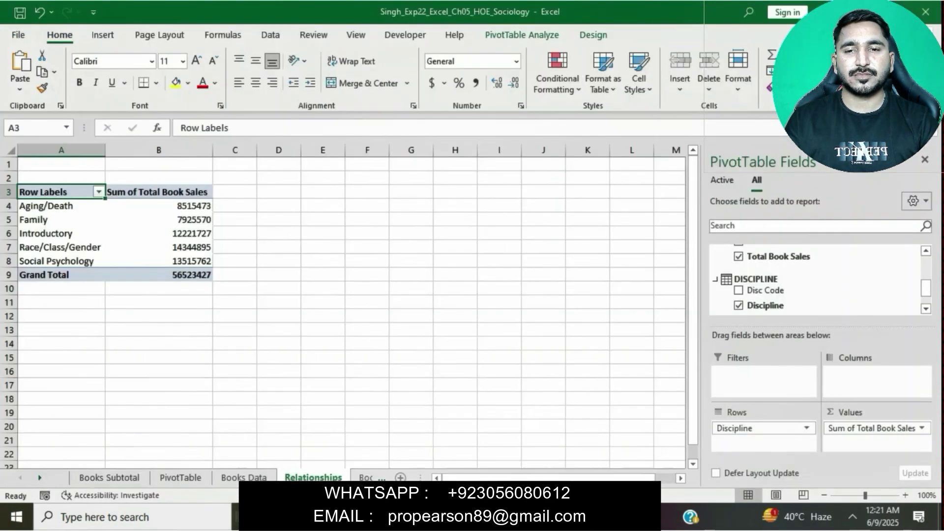
{"action": "scroll", "coordinate": [746, 305], "scroll_direction": "down", "scroll_amount": 1}
{"action": "left_click", "coordinate": [730, 303]}
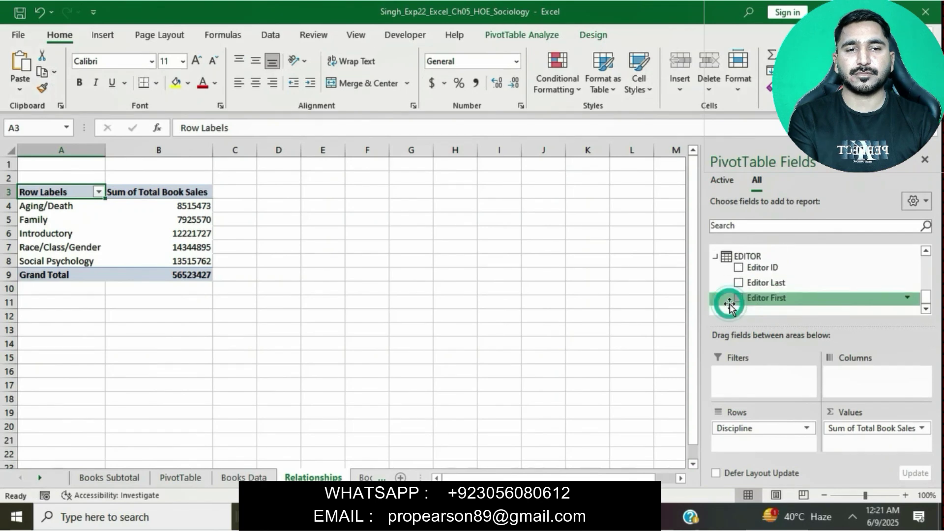
{"action": "left_click_drag", "start_coordinate": [757, 286], "coordinate": [741, 446]}
Highlight instruction 20 in Word on the Total Book Sales number format, and return to Excel.
{"action": "left_click", "coordinate": [548, 517]}
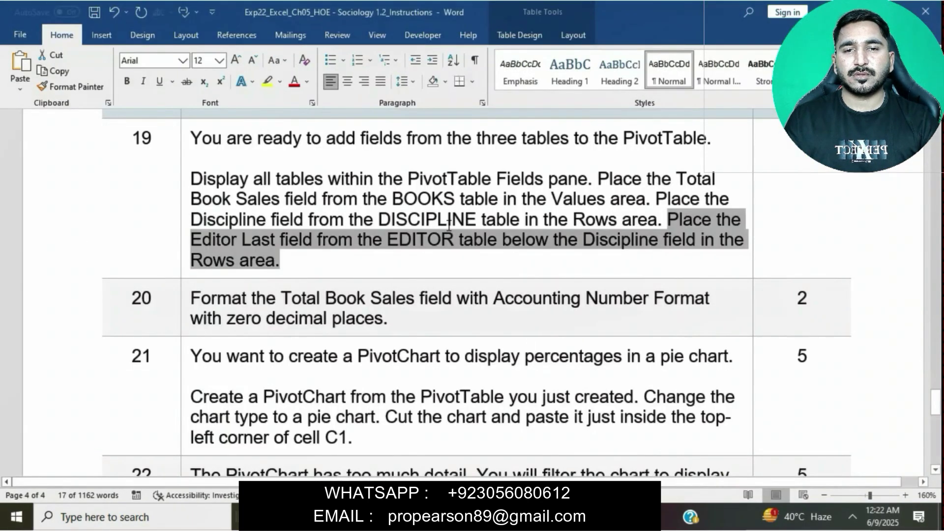
{"action": "scroll", "coordinate": [447, 219], "scroll_direction": "down", "scroll_amount": 3}
{"action": "left_click", "coordinate": [446, 179]}
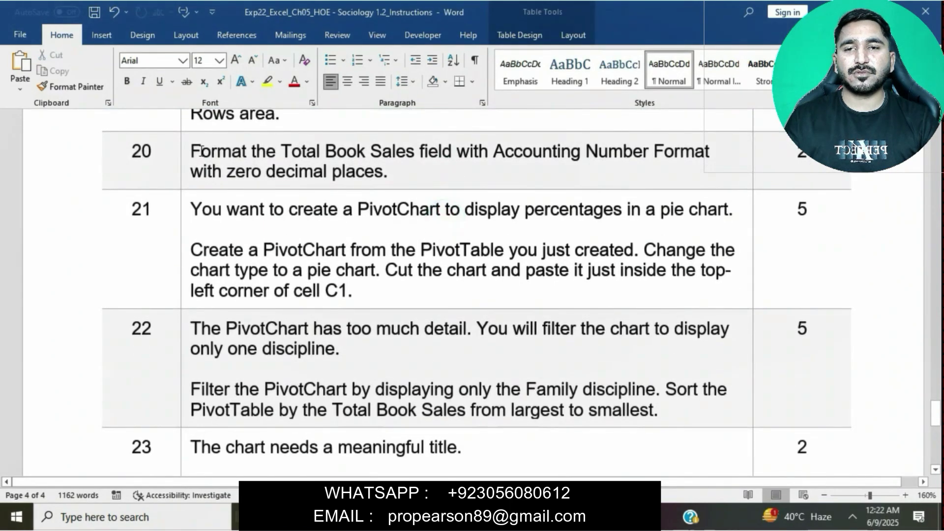
{"action": "triple_click", "coordinate": [195, 151]}
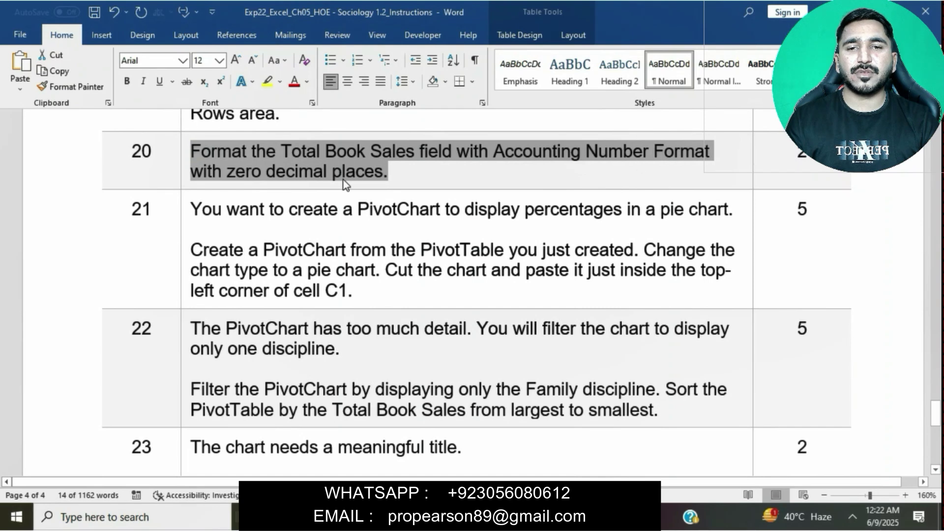
{"action": "left_click", "coordinate": [536, 517]}
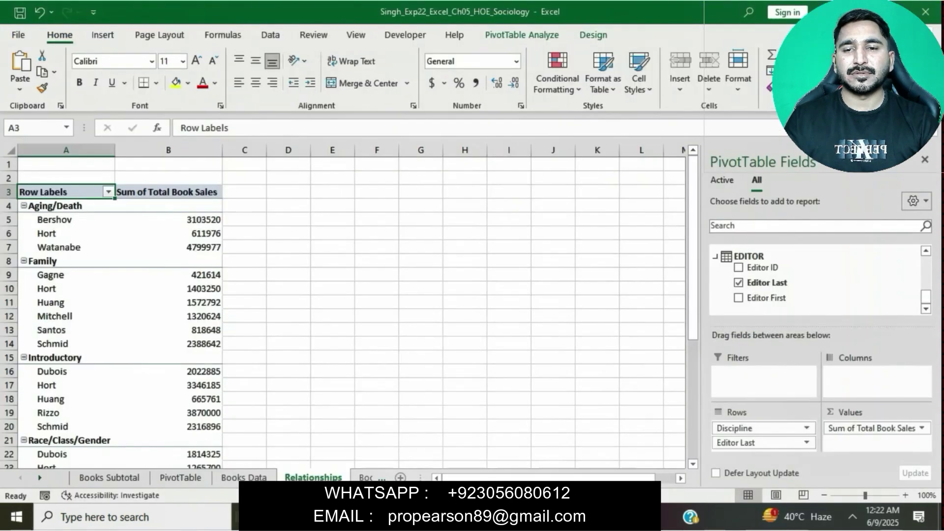
Format the PivotTable's Sum of Total Book Sales value field as Accounting with the $ symbol and zero decimal places.
{"action": "left_click", "coordinate": [917, 427]}
{"action": "left_click", "coordinate": [908, 412]}
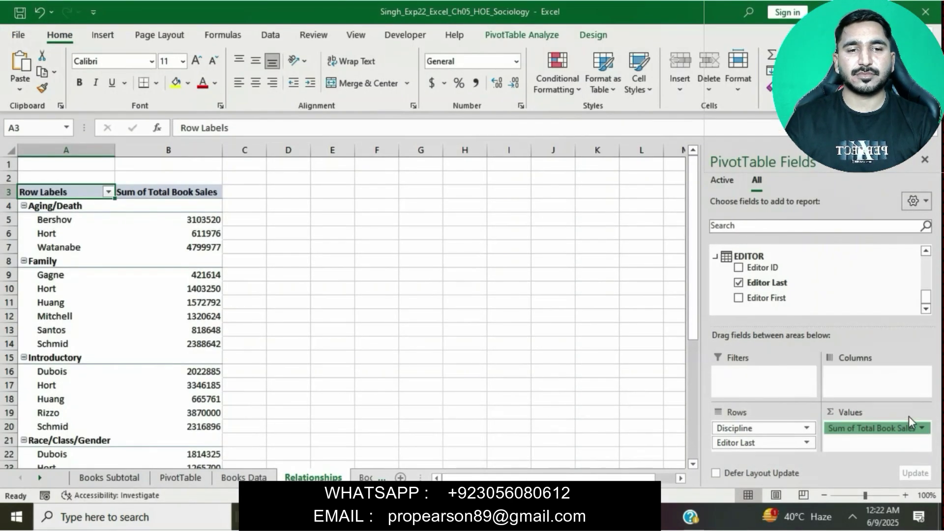
{"action": "left_click", "coordinate": [424, 327]}
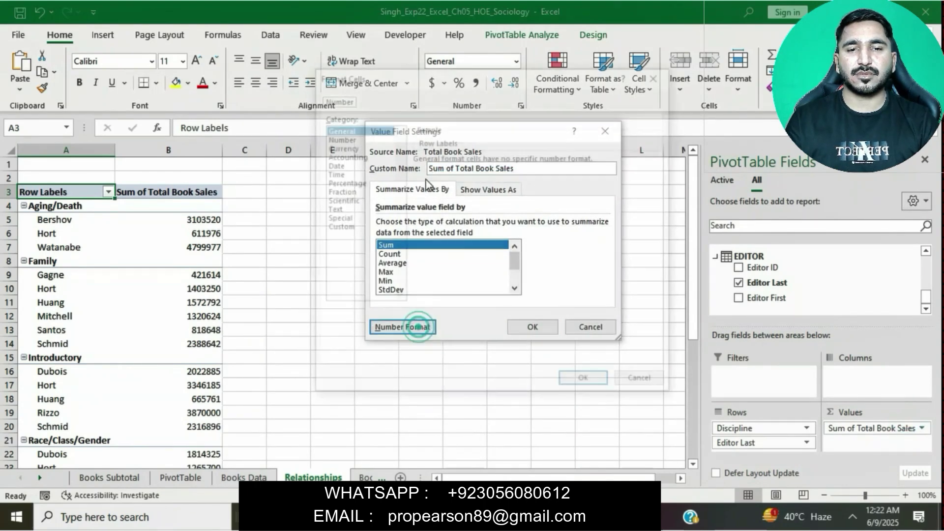
{"action": "left_click", "coordinate": [353, 156]}
{"action": "left_click", "coordinate": [505, 162]}
{"action": "left_click", "coordinate": [505, 161]}
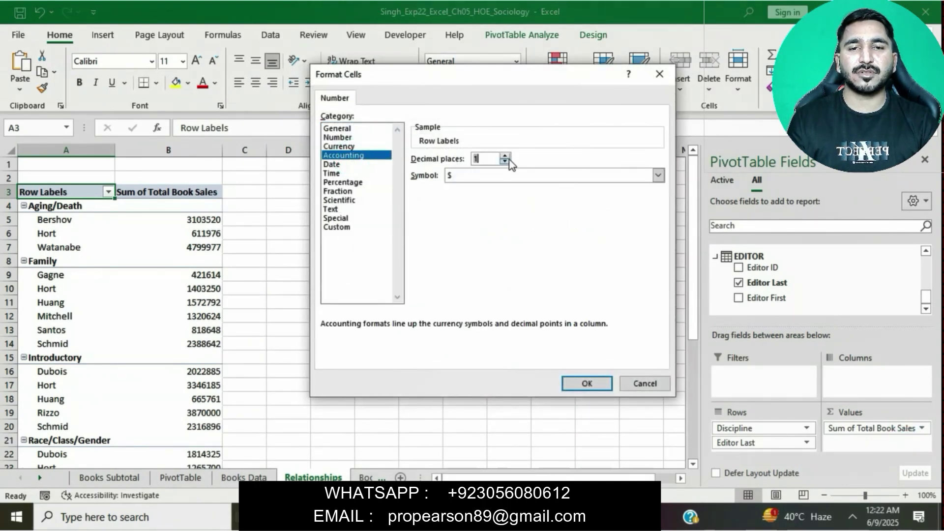
{"action": "left_click", "coordinate": [593, 382]}
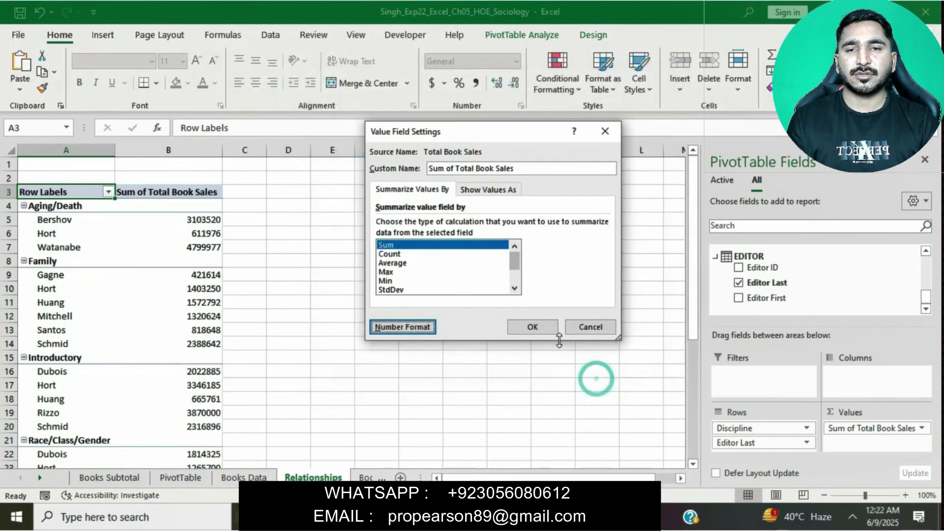
{"action": "left_click", "coordinate": [540, 331]}
Highlight instruction 21's sentence on creating a PivotChart in Word, and start inserting a PivotChart from the PivotTable in Excel.
{"action": "key", "text": "alt+Tab"}
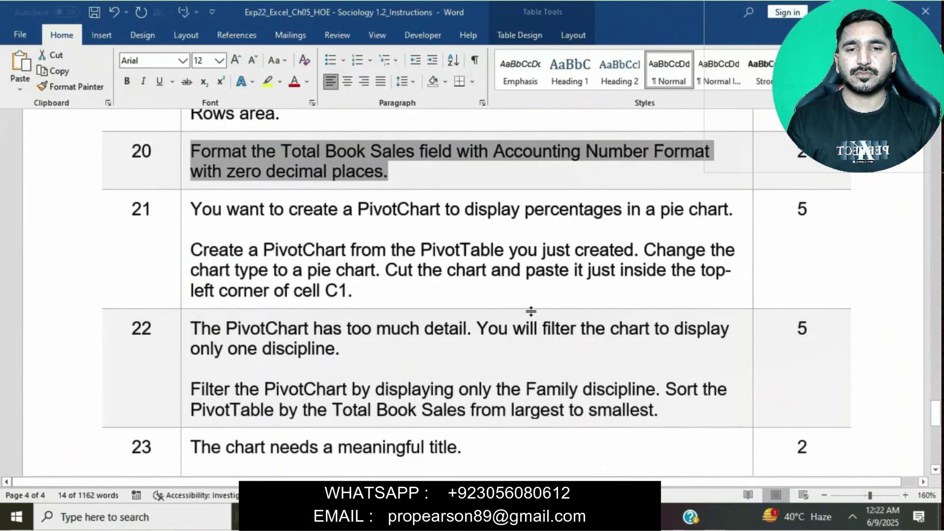
{"action": "left_click", "coordinate": [351, 228]}
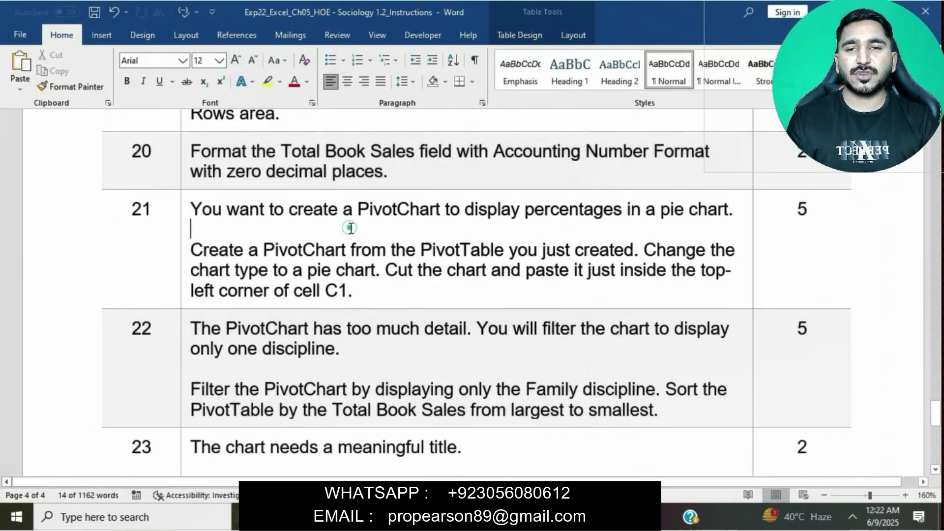
{"action": "scroll", "coordinate": [351, 228], "scroll_direction": "down", "scroll_amount": 2}
{"action": "scroll", "coordinate": [257, 186], "scroll_direction": "up", "scroll_amount": 1}
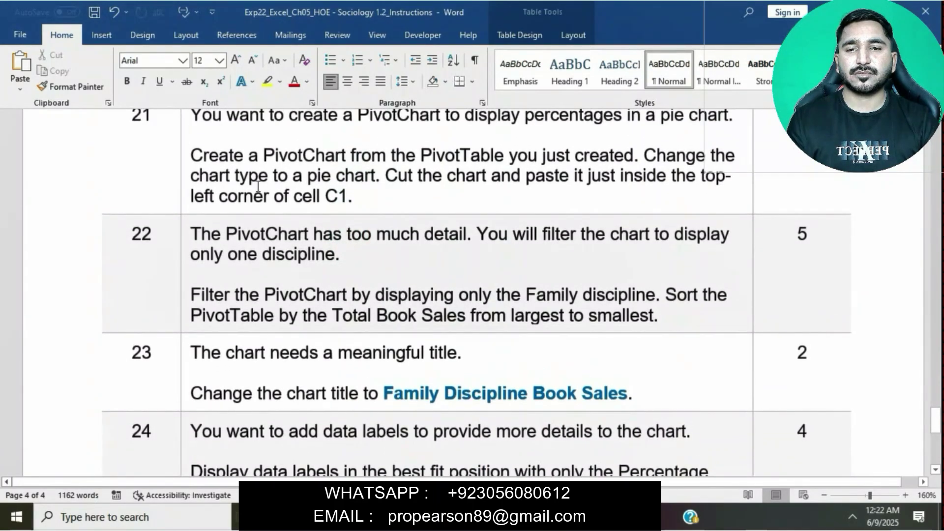
{"action": "left_click_drag", "start_coordinate": [197, 156], "coordinate": [618, 161]}
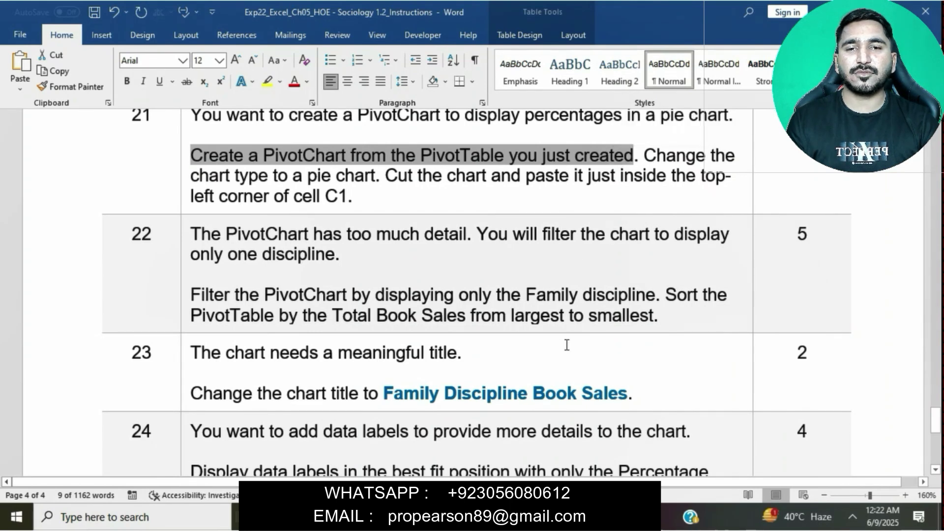
{"action": "key", "text": "alt+Tab"}
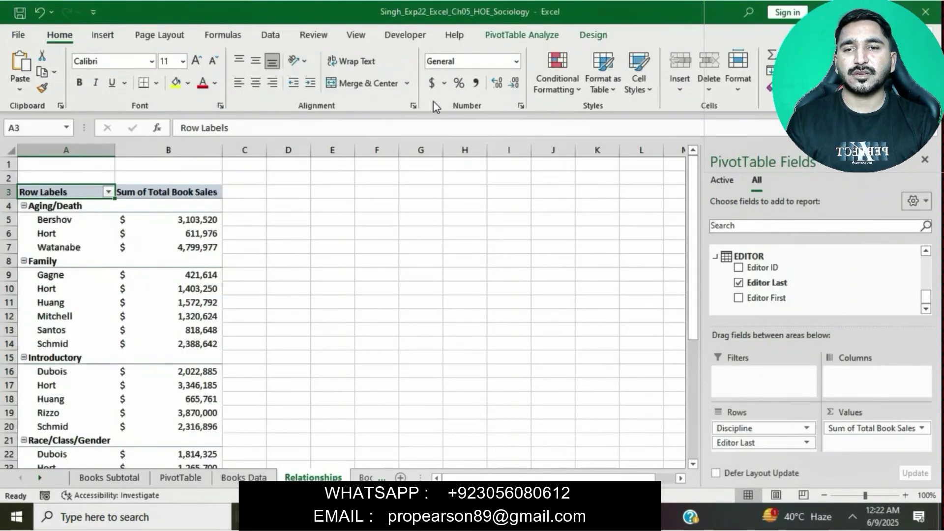
{"action": "left_click", "coordinate": [516, 36]}
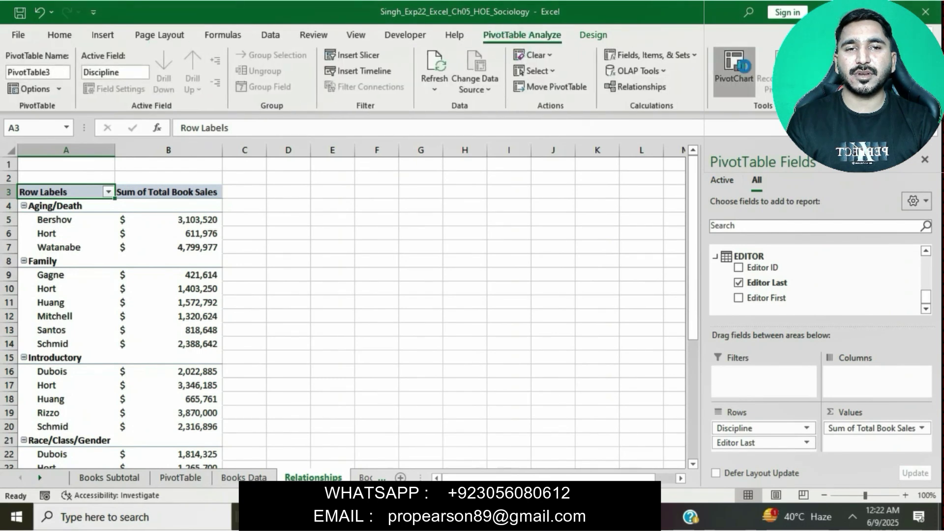
{"action": "left_click", "coordinate": [733, 68]}
Highlight the pie chart type instruction in Word and insert the PivotChart as a standard Pie in Excel.
{"action": "key", "text": "alt+Tab"}
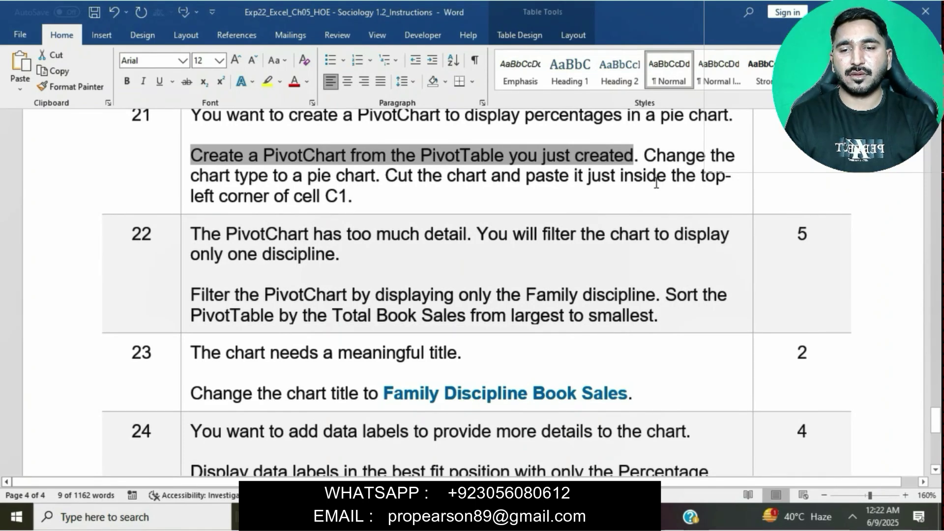
{"action": "left_click_drag", "start_coordinate": [651, 157], "coordinate": [384, 176]}
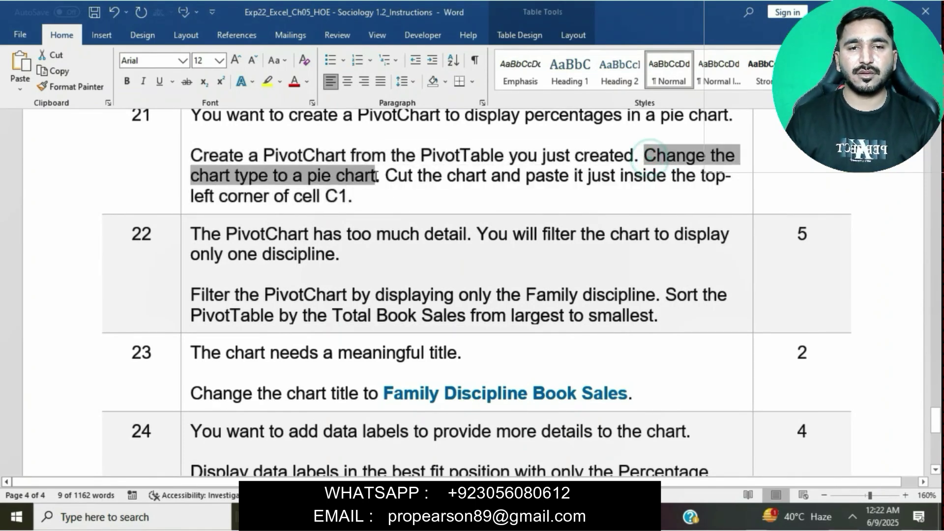
{"action": "key", "text": "alt+Tab"}
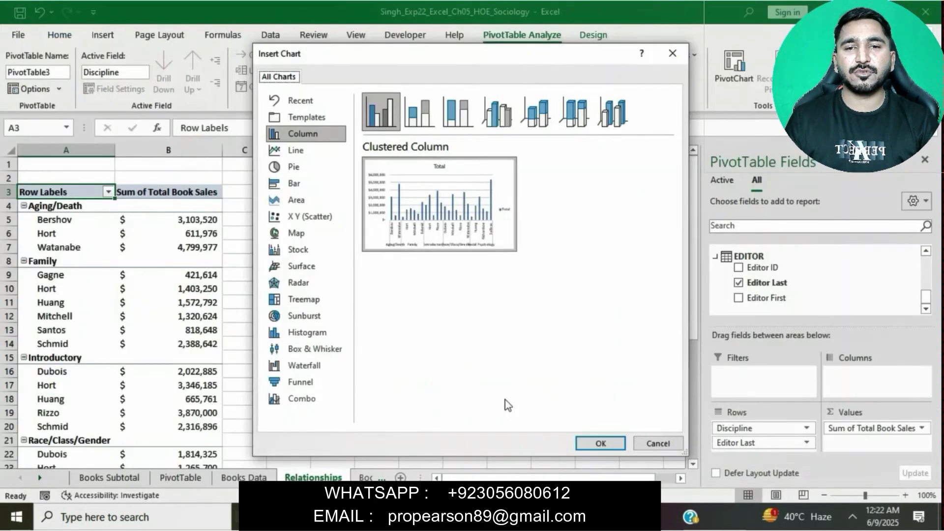
{"action": "left_click", "coordinate": [294, 166]}
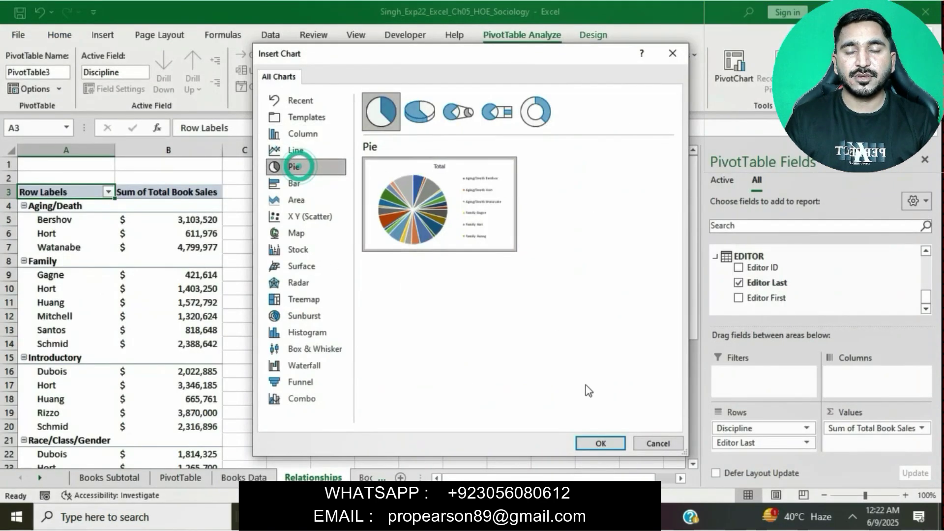
{"action": "left_click", "coordinate": [585, 442]}
Highlight the cut-and-paste instruction in Word, and move the pie PivotChart to cell C1 in Excel by cutting and pasting it.
{"action": "key", "text": "alt+Tab"}
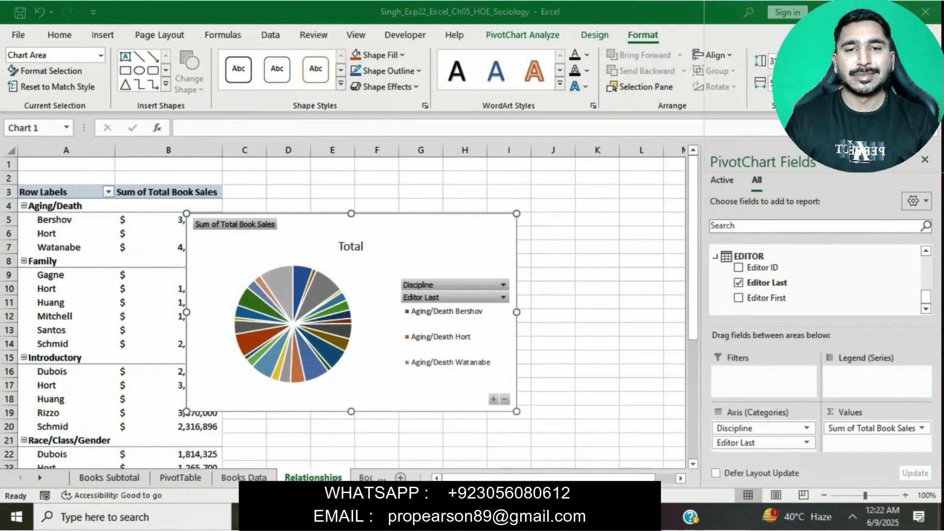
{"action": "left_click_drag", "start_coordinate": [392, 182], "coordinate": [663, 197]}
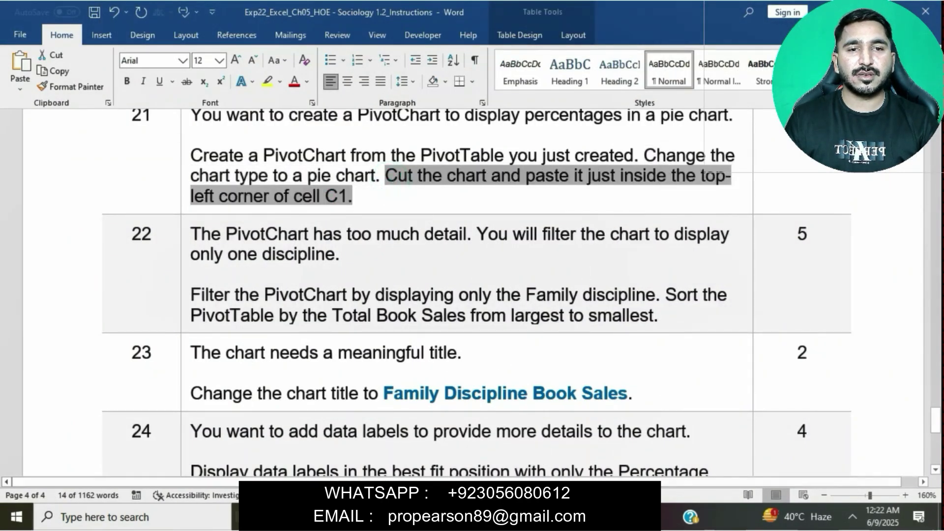
{"action": "key", "text": "alt+Tab"}
{"action": "left_click", "coordinate": [61, 34]}
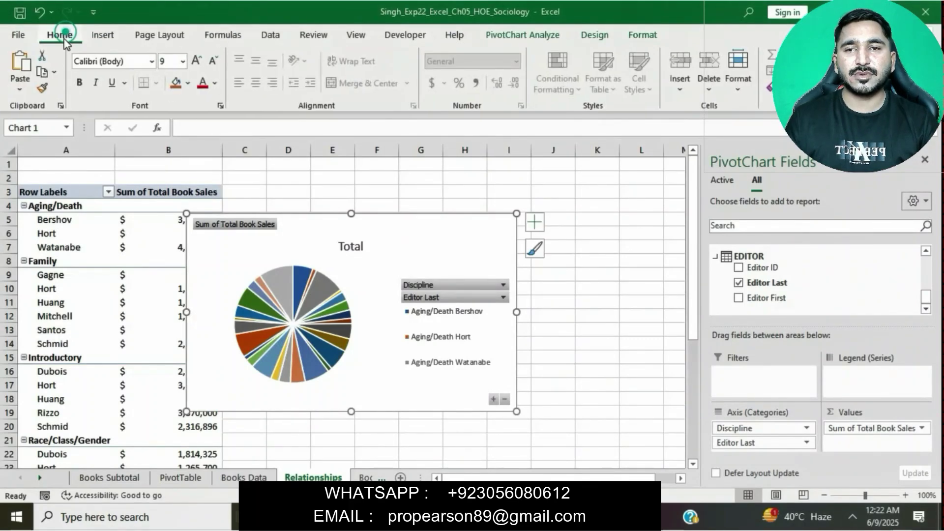
{"action": "left_click", "coordinate": [42, 55]}
{"action": "left_click", "coordinate": [232, 166]}
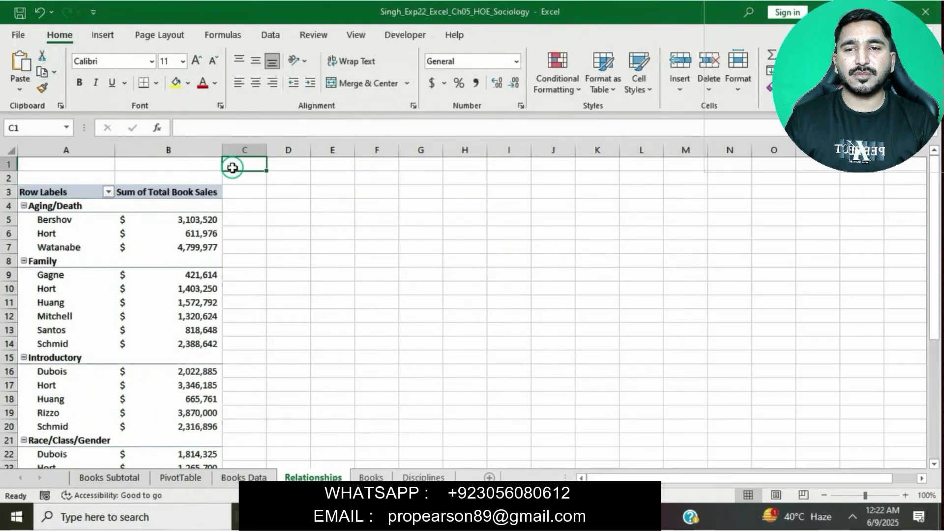
{"action": "key", "text": "ctrl+v"}
Highlight instruction 22's filter sentence in Word and filter the PivotChart's Discipline field in Excel to only Family.
{"action": "key", "text": "alt+Tab"}
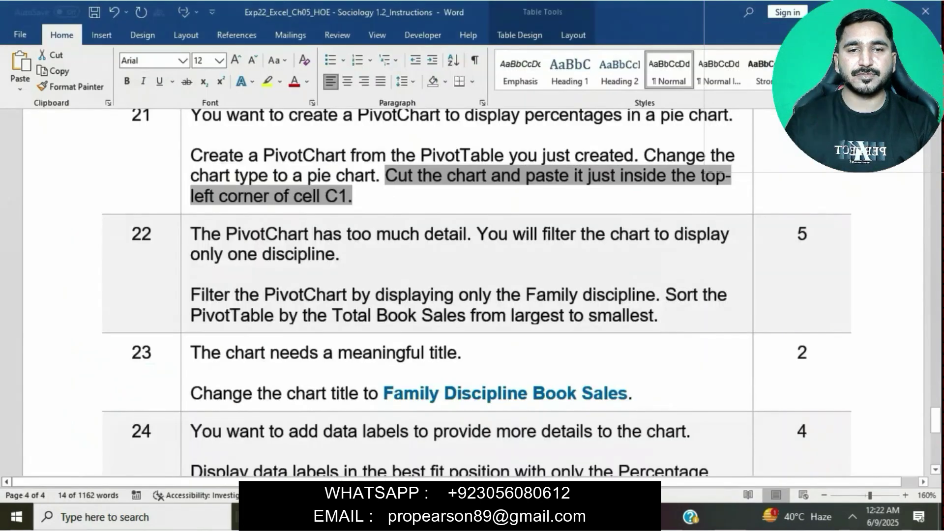
{"action": "left_click", "coordinate": [411, 266]}
{"action": "scroll", "coordinate": [412, 265], "scroll_direction": "down", "scroll_amount": 5}
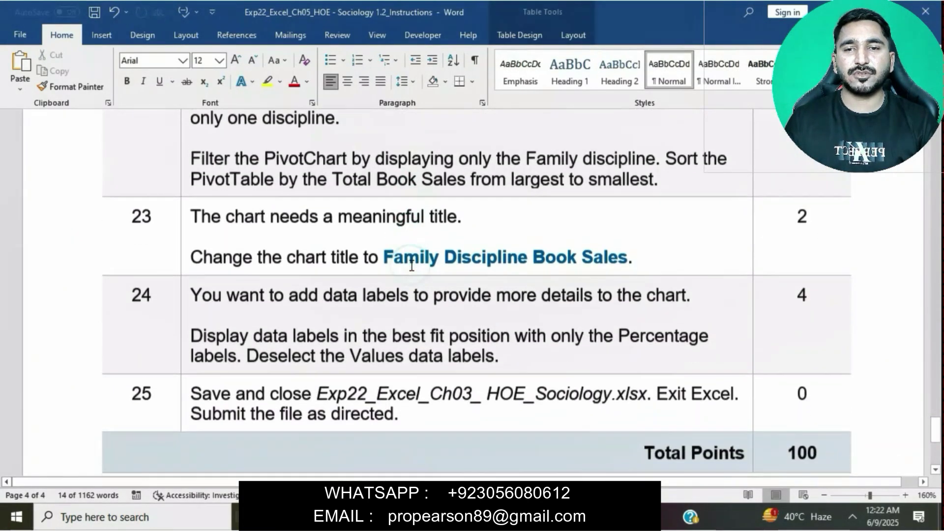
{"action": "left_click_drag", "start_coordinate": [194, 158], "coordinate": [636, 163]}
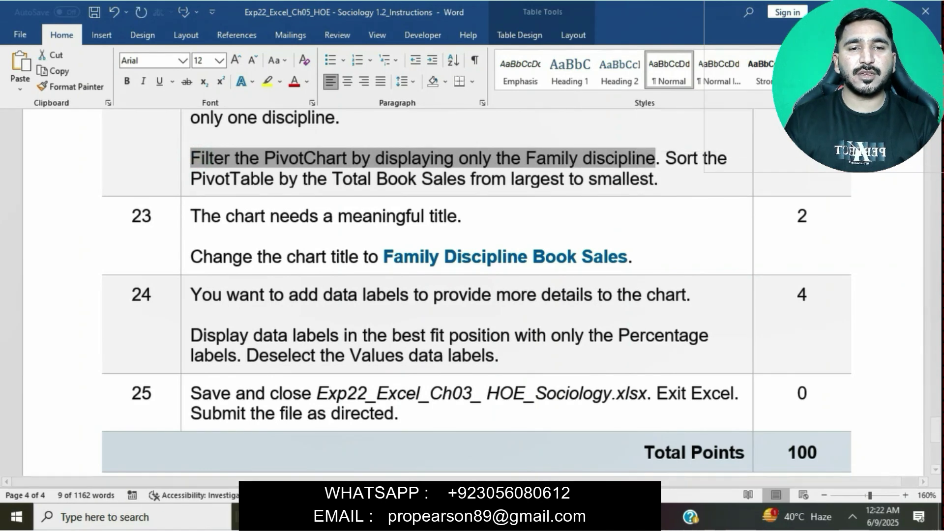
{"action": "key", "text": "alt+Tab"}
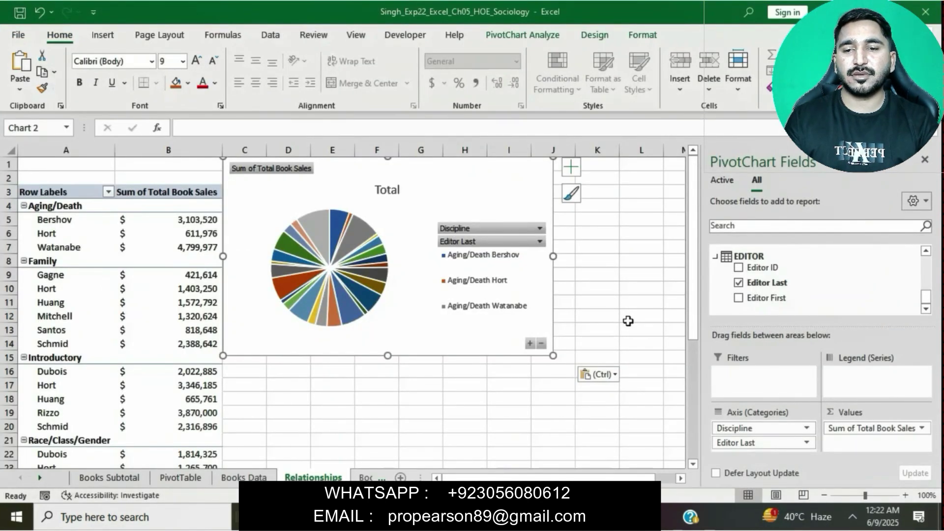
{"action": "left_click", "coordinate": [539, 231]}
{"action": "left_click", "coordinate": [392, 354]}
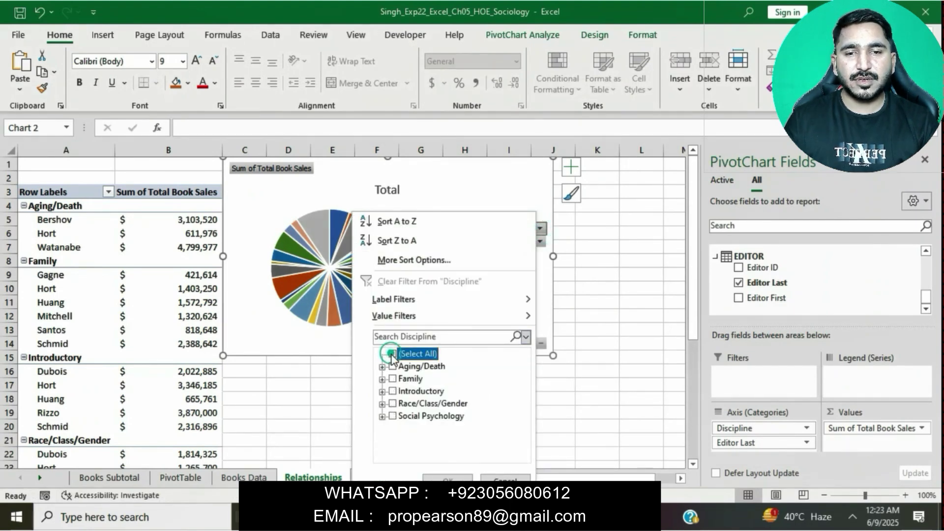
{"action": "left_click", "coordinate": [392, 379]}
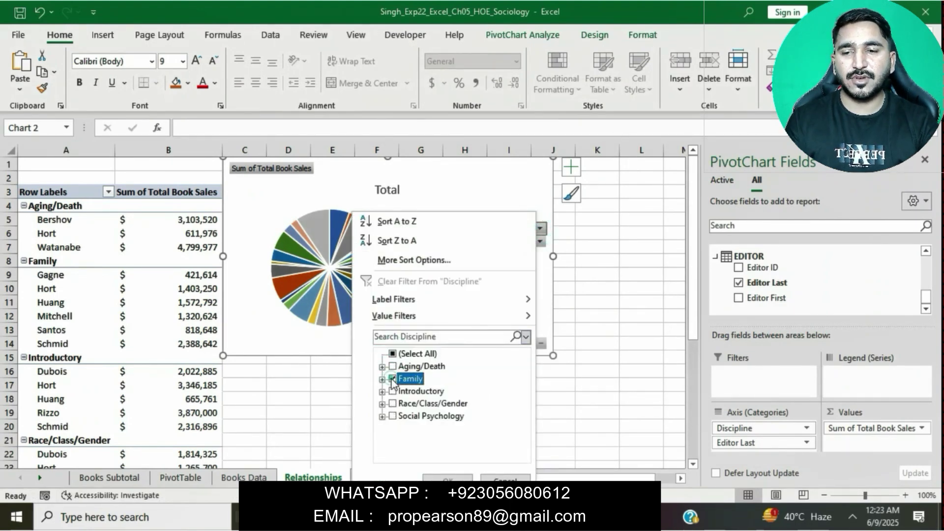
{"action": "left_click", "coordinate": [447, 478]}
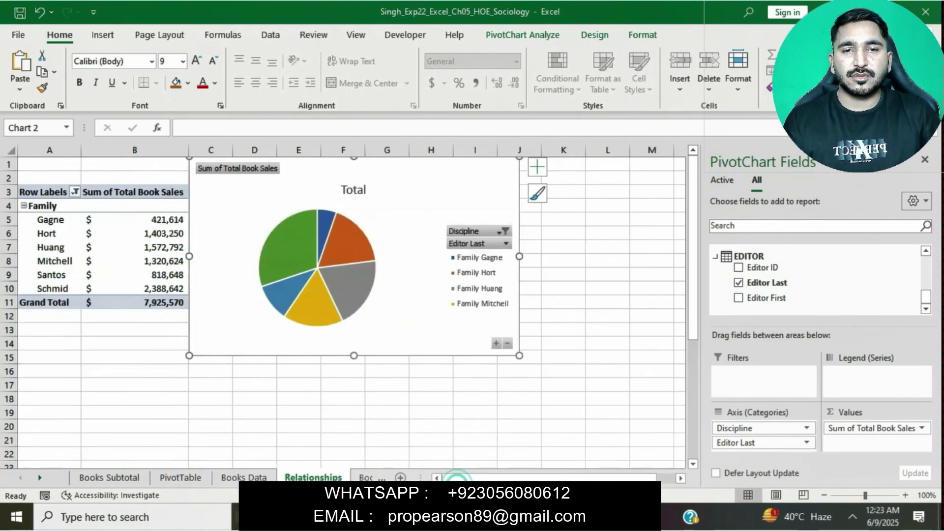
Highlight the sort instruction in Word and sort the PivotTable in Excel by Total Book Sales from largest to smallest.
{"action": "key", "text": "alt+Tab"}
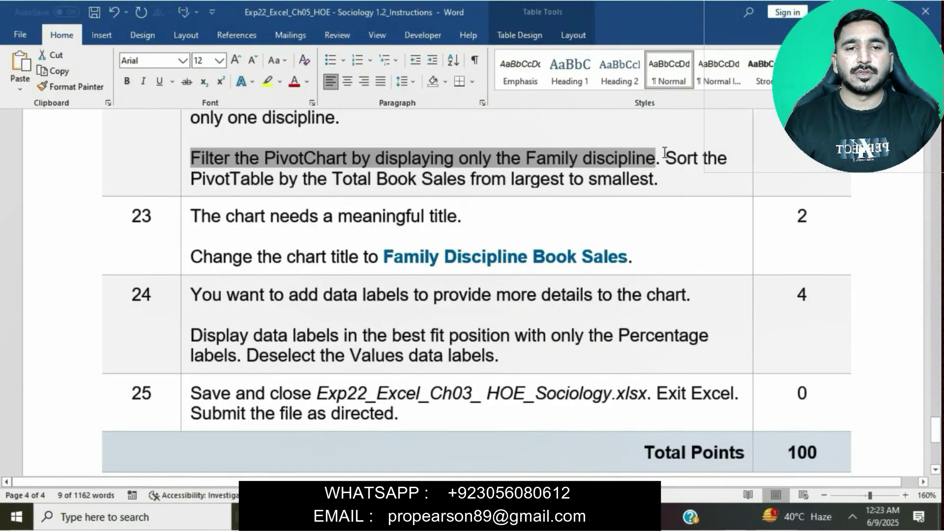
{"action": "left_click_drag", "start_coordinate": [667, 157], "coordinate": [682, 177]}
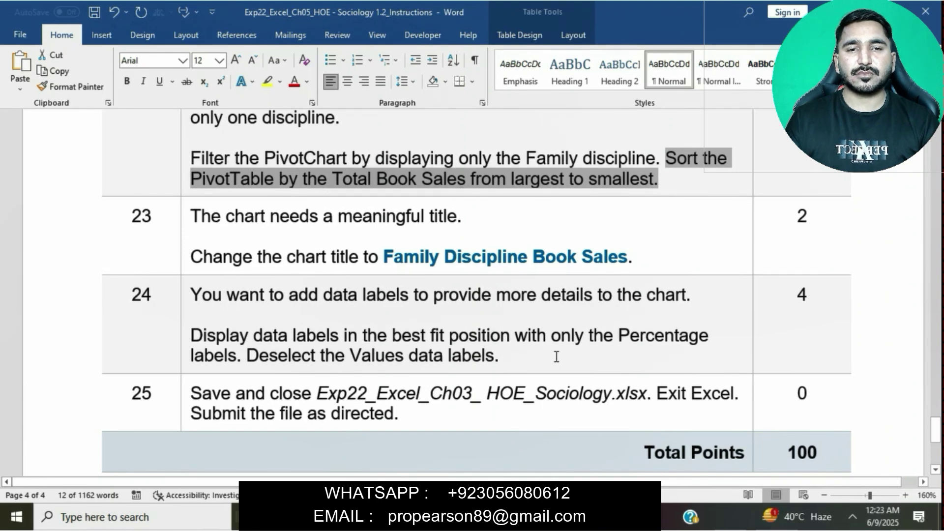
{"action": "left_click", "coordinate": [558, 516]}
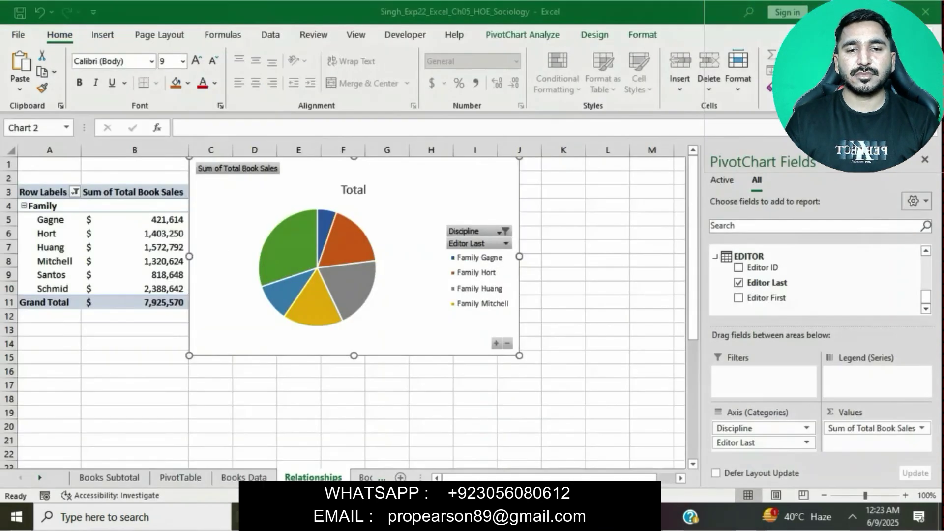
{"action": "left_click", "coordinate": [162, 221]}
{"action": "left_click", "coordinate": [269, 35]}
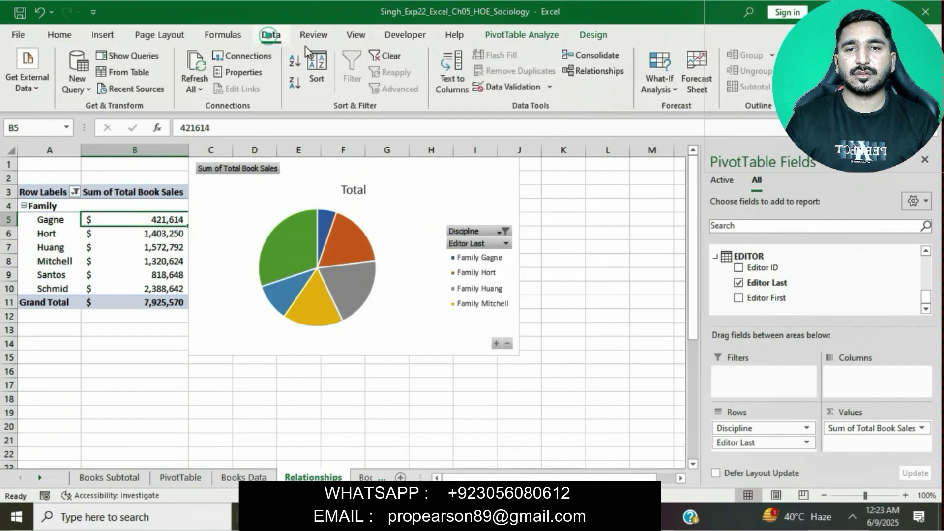
{"action": "left_click", "coordinate": [297, 89]}
Copy the title text from instruction 23 in Word and replace the PivotChart's title in Excel with Family Discipline Book Sales.
{"action": "key", "text": "alt+Tab"}
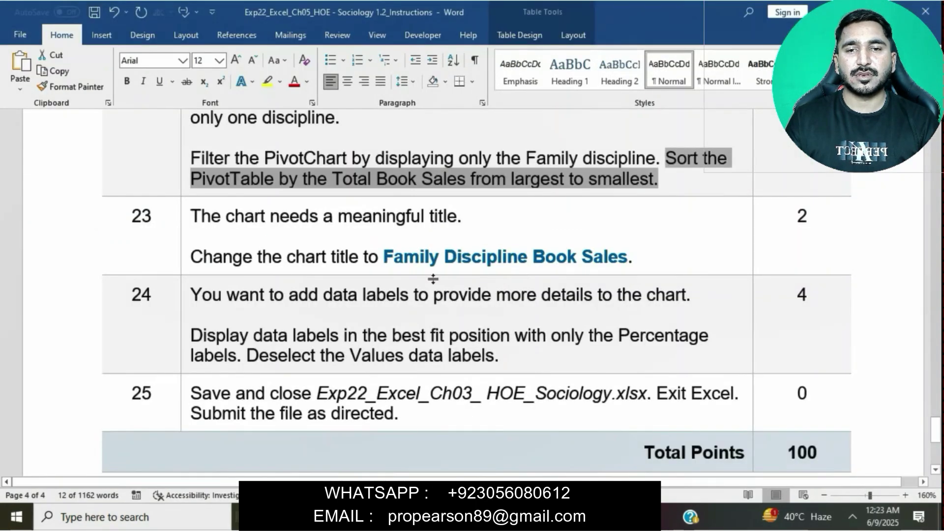
{"action": "left_click_drag", "start_coordinate": [386, 257], "coordinate": [616, 260]}
{"action": "key", "text": "ctrl+c"}
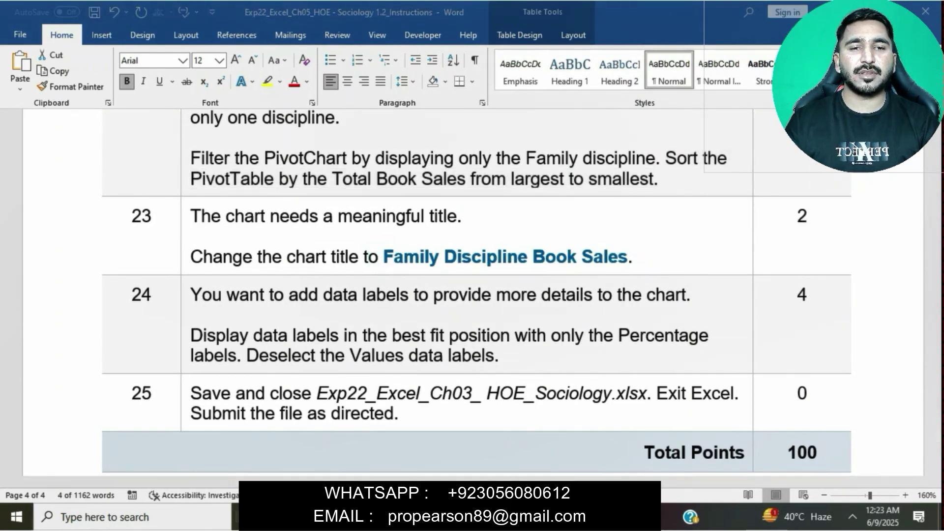
{"action": "key", "text": "alt+Tab"}
{"action": "left_click", "coordinate": [356, 191]}
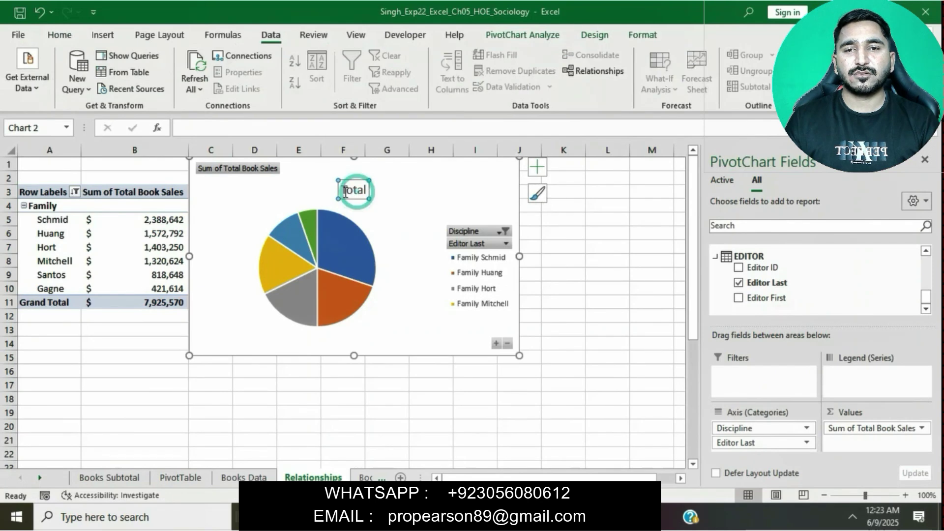
{"action": "left_click_drag", "start_coordinate": [342, 191], "coordinate": [369, 191]}
{"action": "key", "text": "ctrl+v"}
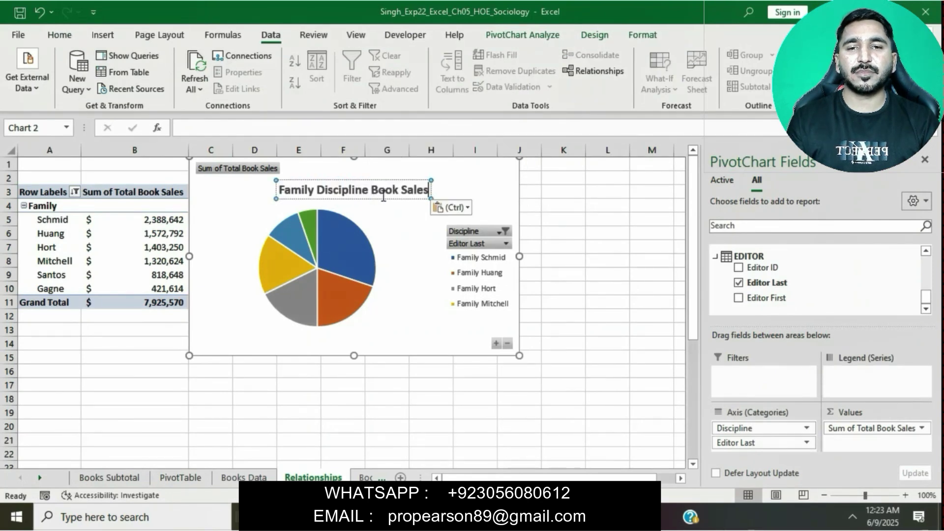
{"action": "left_click", "coordinate": [552, 423]}
Switch to Word and highlight instruction 24's sentence about best fit data labels with only percentages.
{"action": "key", "text": "alt+Tab"}
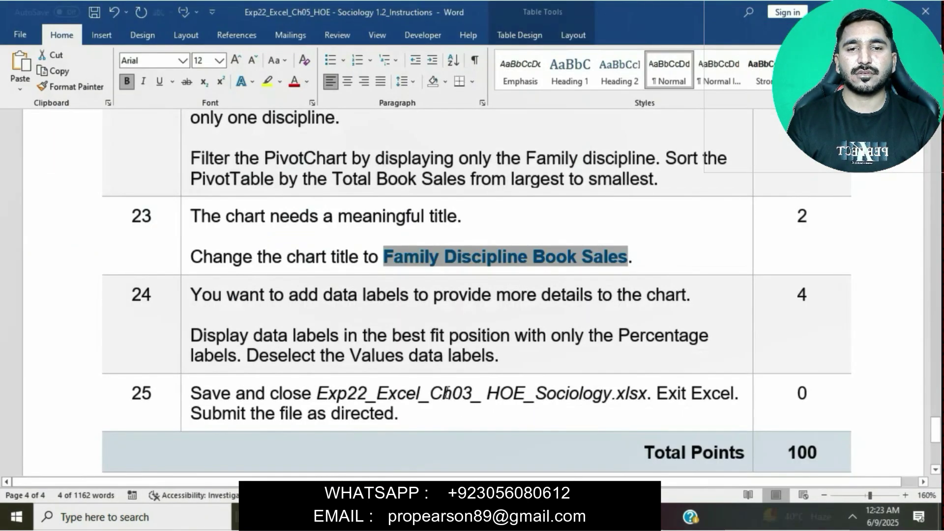
{"action": "scroll", "coordinate": [389, 303], "scroll_direction": "down", "scroll_amount": 3}
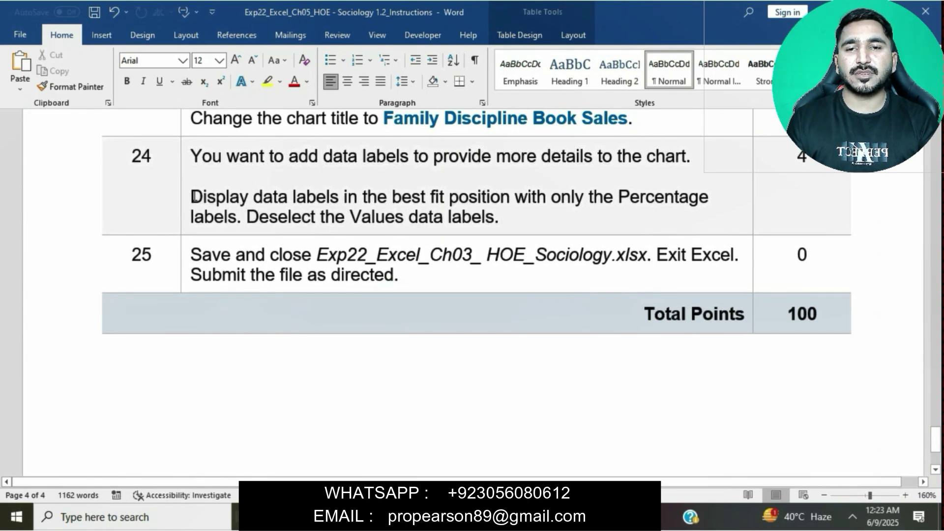
{"action": "left_click_drag", "start_coordinate": [195, 195], "coordinate": [525, 195]}
{"action": "left_click_drag", "start_coordinate": [598, 195], "coordinate": [247, 217]}
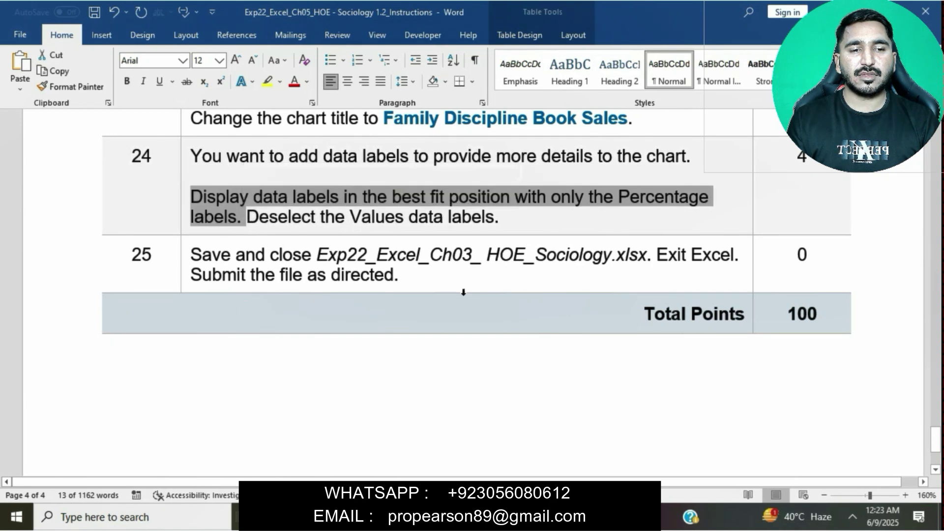
In Excel, add data labels to the pie PivotChart in the Best Fit position, showing only Percentage with Value turned off.
{"action": "key", "text": "alt+Tab"}
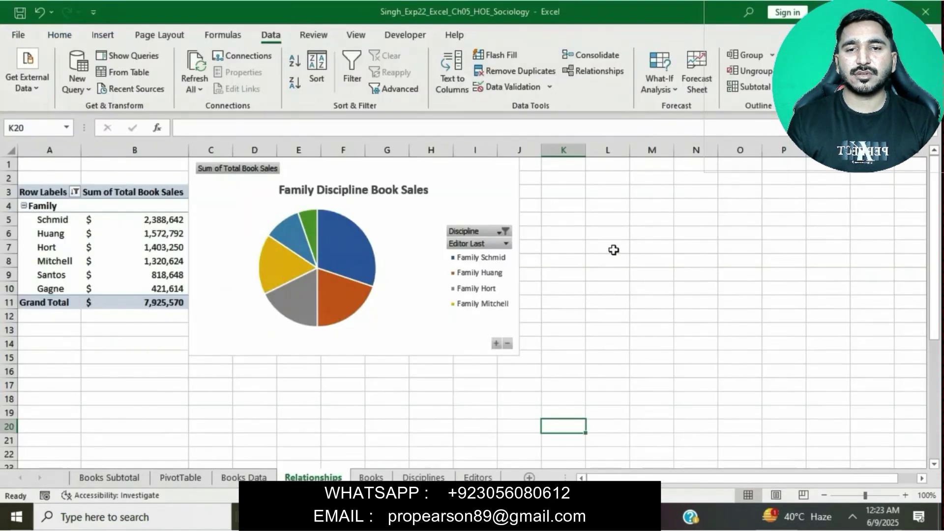
{"action": "left_click", "coordinate": [497, 167]}
{"action": "left_click", "coordinate": [536, 169]}
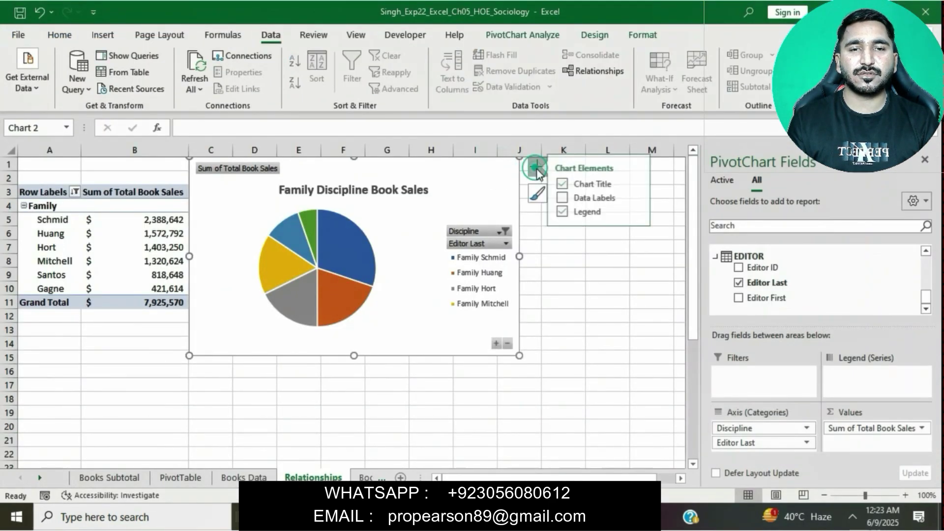
{"action": "left_click", "coordinate": [648, 196]}
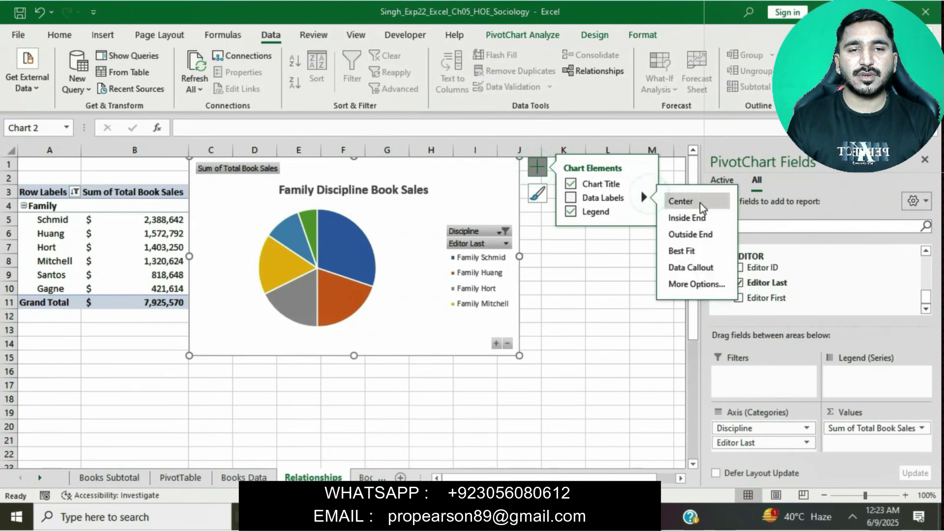
{"action": "left_click", "coordinate": [688, 251]}
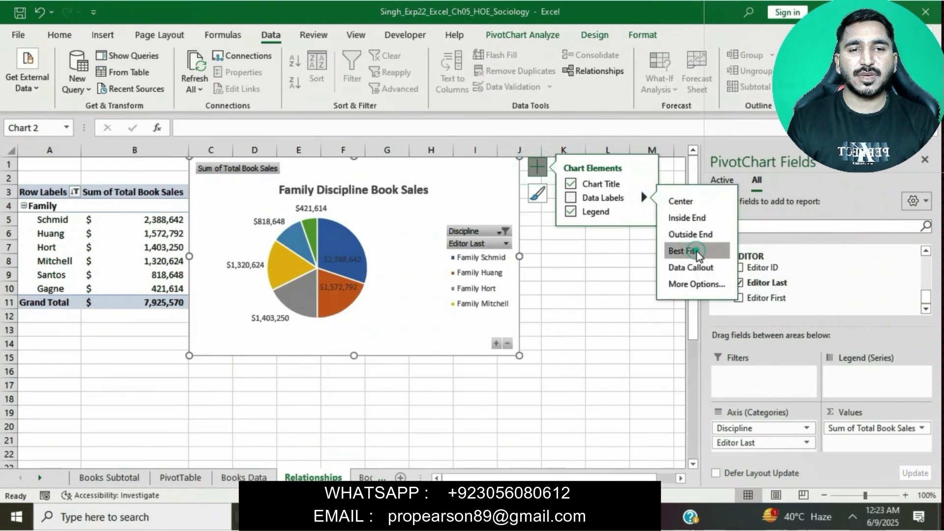
{"action": "left_click", "coordinate": [700, 284]}
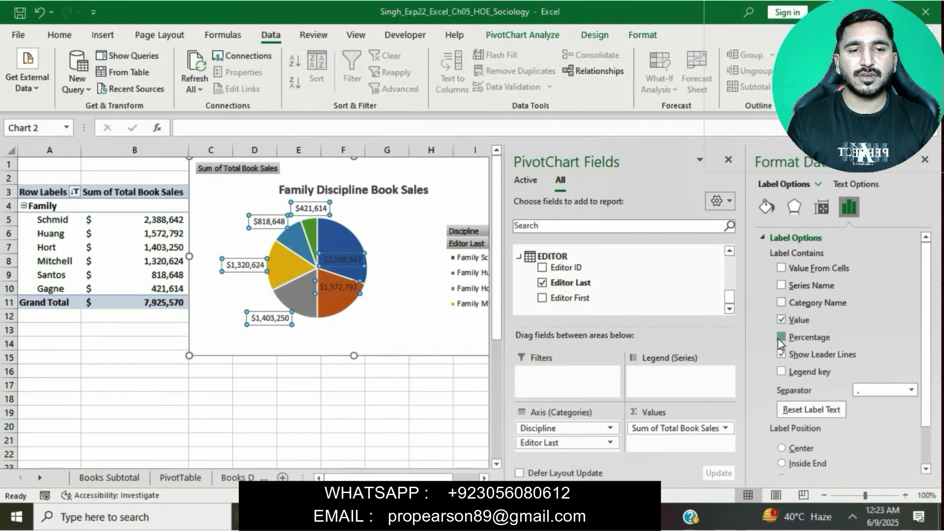
{"action": "left_click", "coordinate": [781, 337]}
{"action": "left_click", "coordinate": [781, 319]}
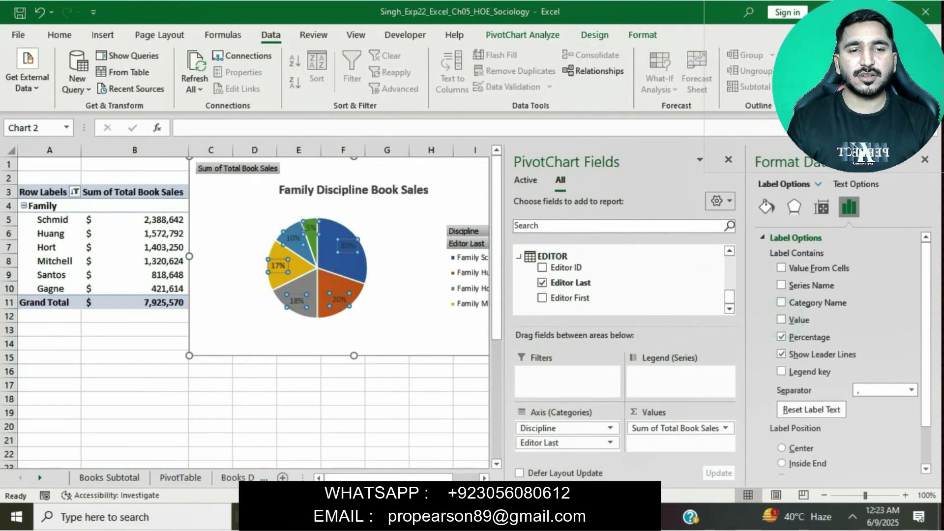
Highlight the sentence about deselecting the Values data labels in Word, and return to Excel to check the label options.
{"action": "left_click", "coordinate": [422, 516]}
{"action": "left_click_drag", "start_coordinate": [249, 219], "coordinate": [494, 219]}
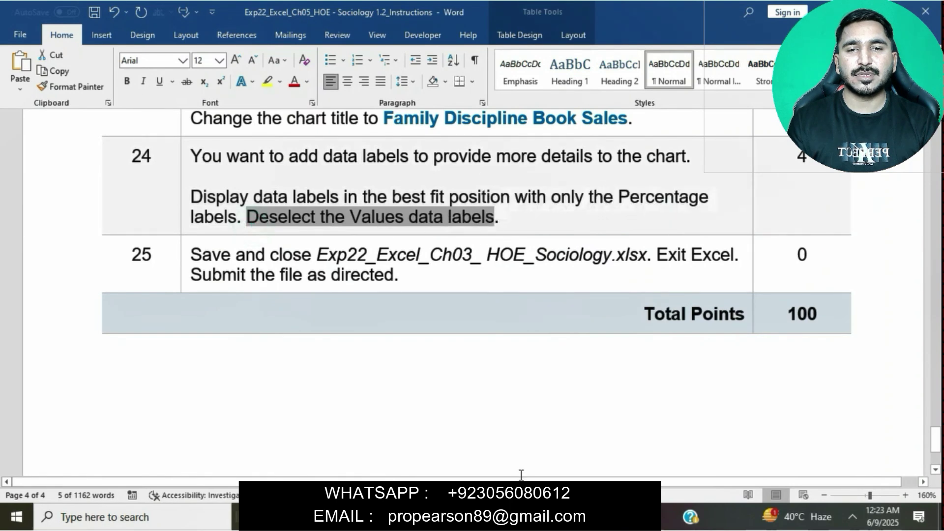
{"action": "left_click", "coordinate": [525, 516]}
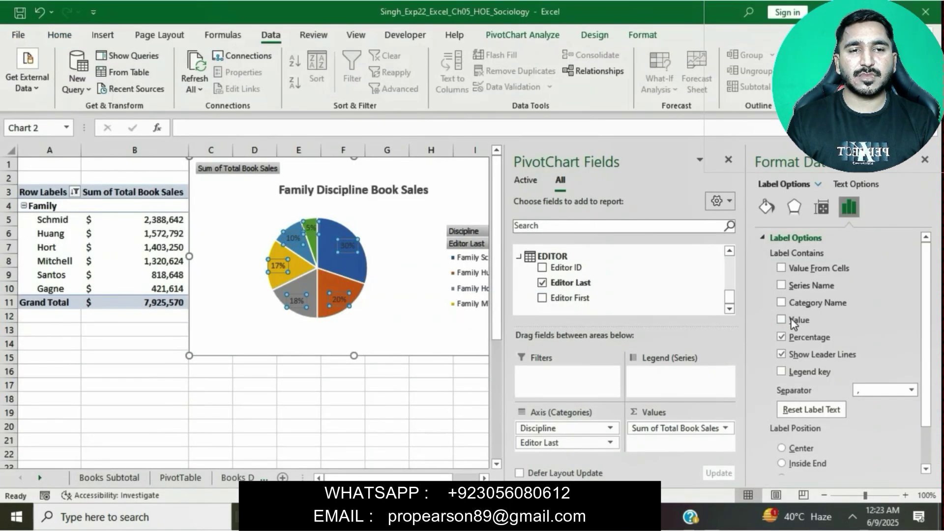
Close the Format Data Labels and PivotChart Fields panes and deselect the PivotChart.
{"action": "left_click", "coordinate": [924, 159]}
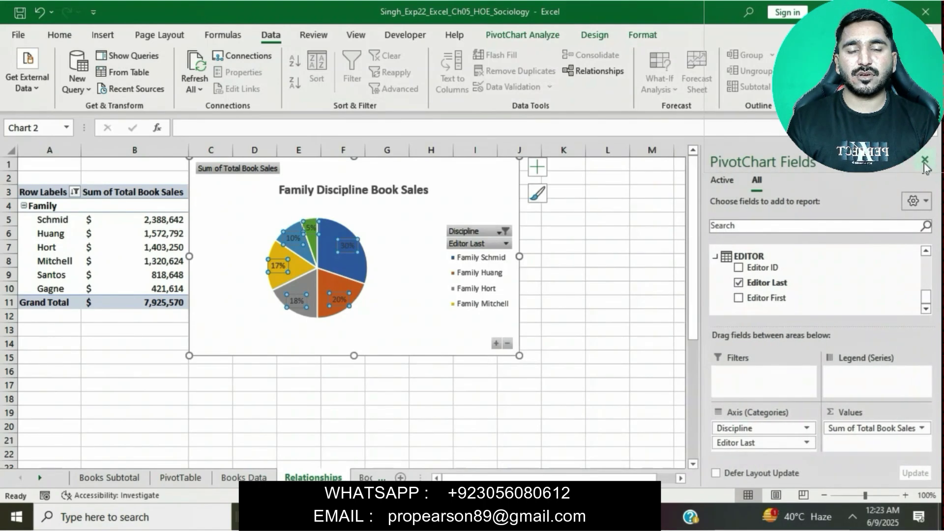
{"action": "left_click", "coordinate": [925, 160]}
{"action": "left_click", "coordinate": [720, 329]}
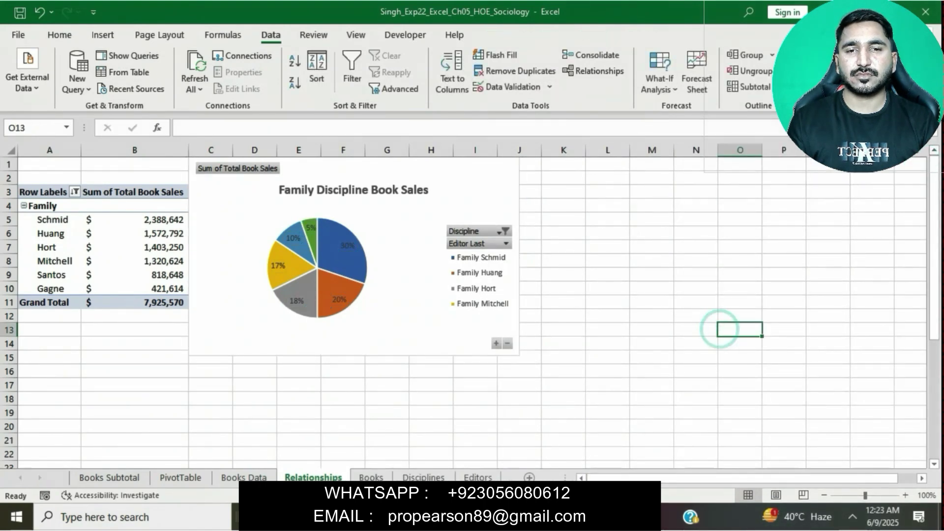
Check instruction 25 in Word, and save a copy of the Excel workbook to the Desktop under its existing file name.
{"action": "left_click", "coordinate": [497, 517]}
{"action": "left_click", "coordinate": [383, 272]}
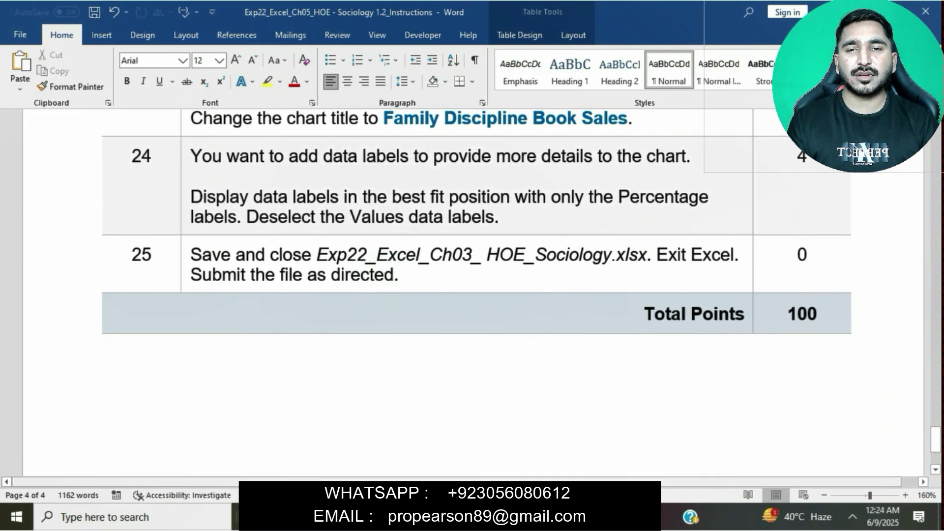
{"action": "key", "text": "alt+Tab"}
{"action": "left_click", "coordinate": [19, 35]}
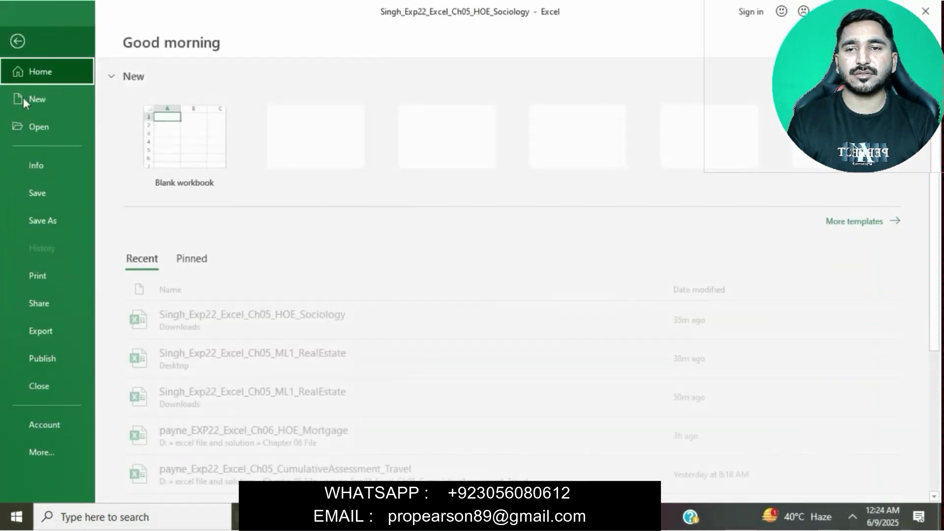
{"action": "left_click", "coordinate": [37, 219]}
{"action": "left_click", "coordinate": [420, 193]}
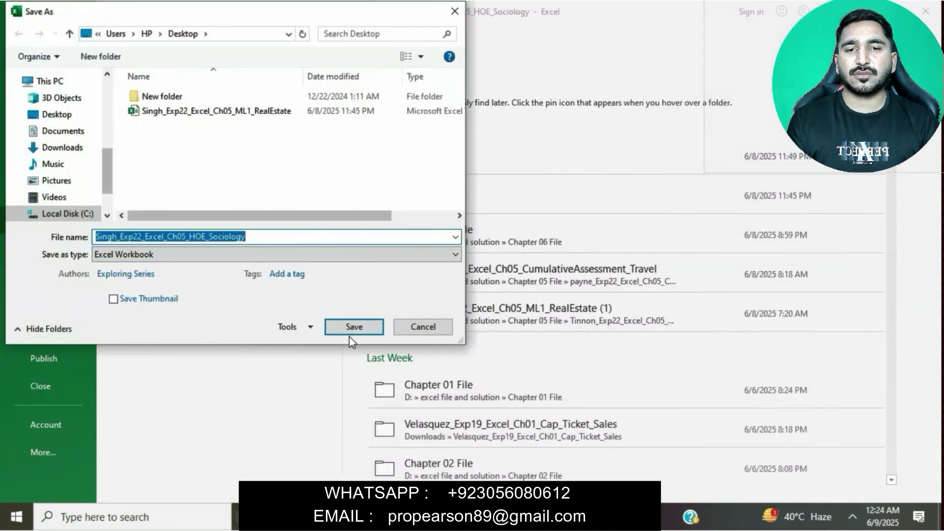
{"action": "scroll", "coordinate": [69, 116], "scroll_direction": "up", "scroll_amount": 3}
{"action": "left_click", "coordinate": [69, 119]}
{"action": "left_click", "coordinate": [366, 325]}
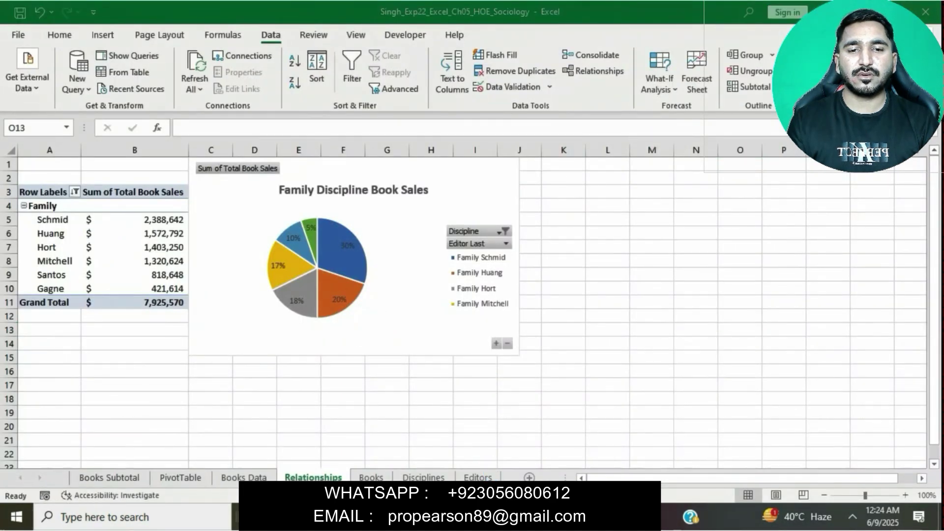
Switch to the Office Grader window in Chrome and close the Download Starting Materials dialog.
{"action": "mouse_move", "coordinate": [468, 516]}
{"action": "left_click", "coordinate": [536, 468]}
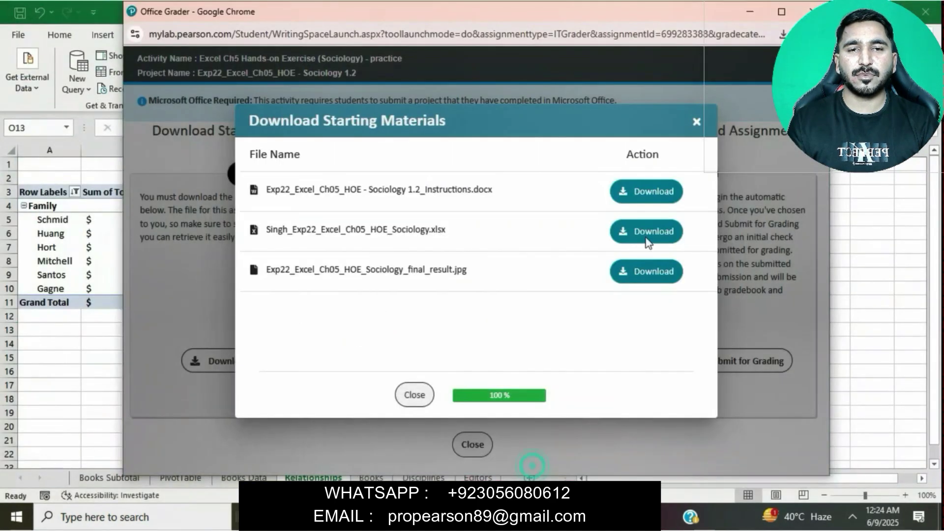
{"action": "left_click", "coordinate": [696, 122]}
{"action": "left_click", "coordinate": [853, 508]}
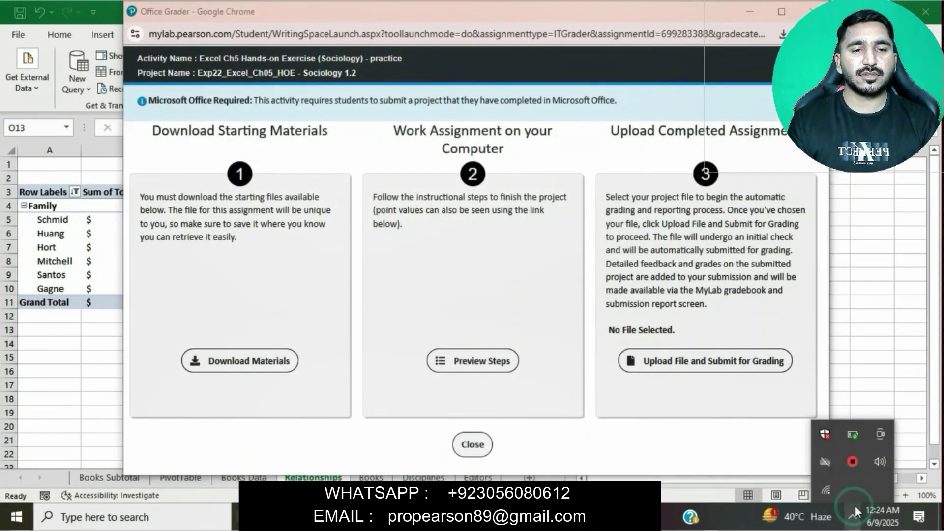
Upload the completed Ch05 HOE Sociology workbook from the Desktop for grading and continue past the submission confirmation.
{"action": "left_click", "coordinate": [659, 364]}
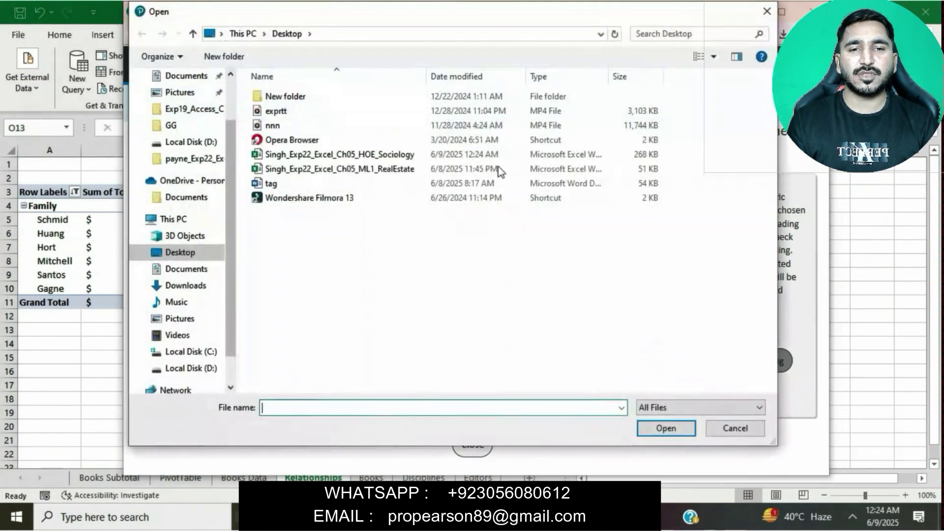
{"action": "left_click", "coordinate": [362, 169]}
{"action": "left_click", "coordinate": [358, 155]}
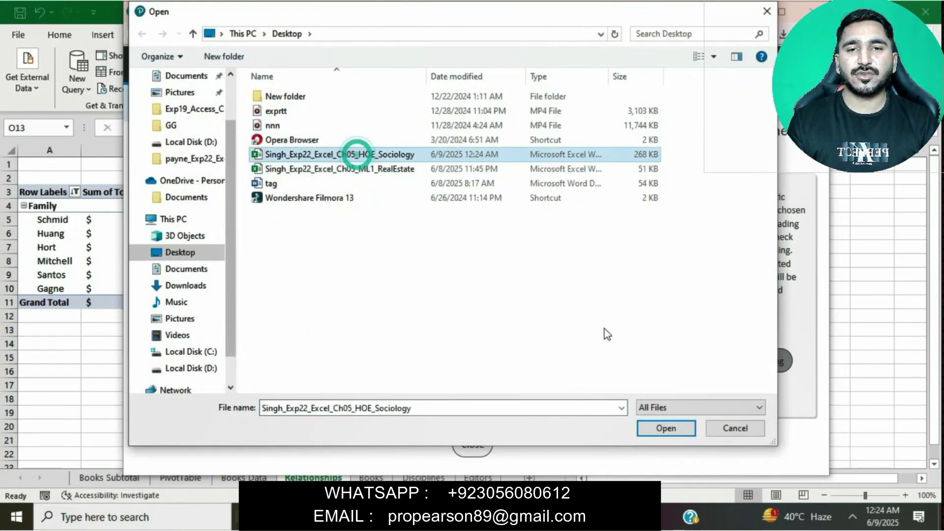
{"action": "left_click", "coordinate": [669, 432]}
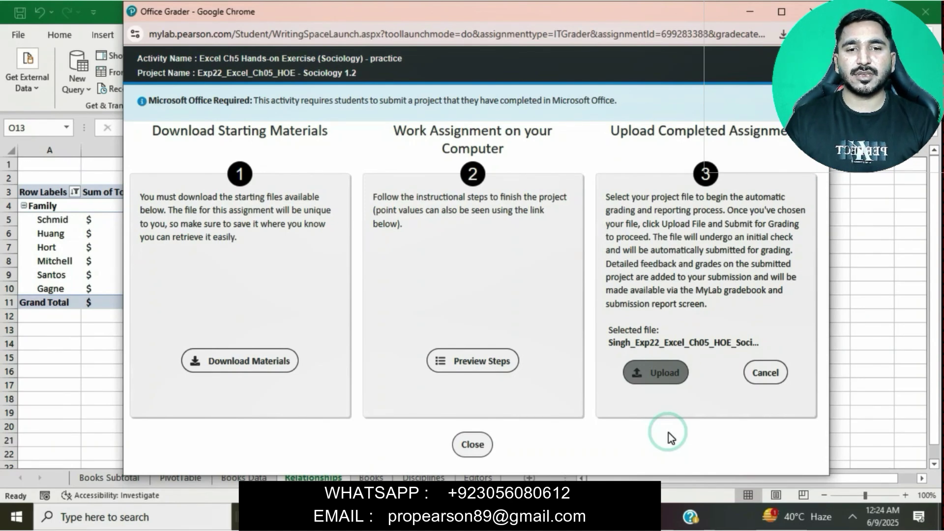
{"action": "left_click", "coordinate": [682, 371]}
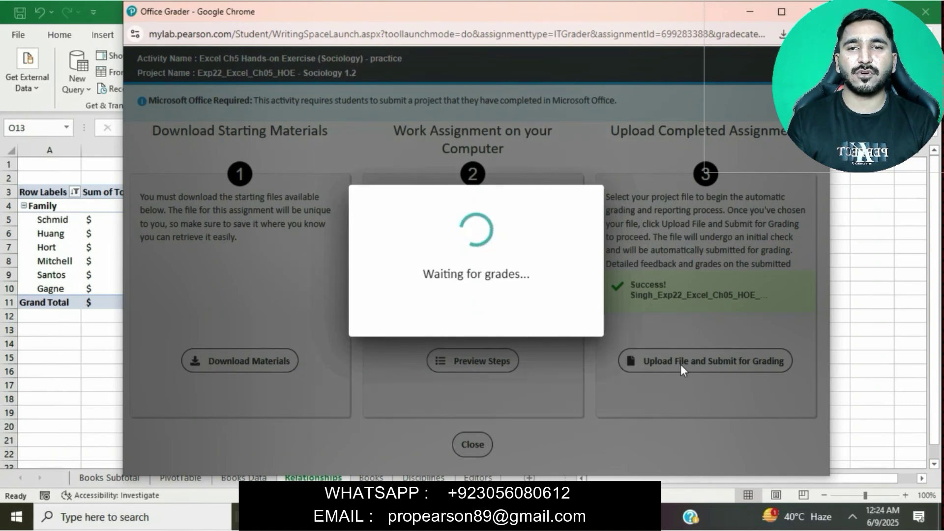
{"action": "left_click", "coordinate": [852, 517]}
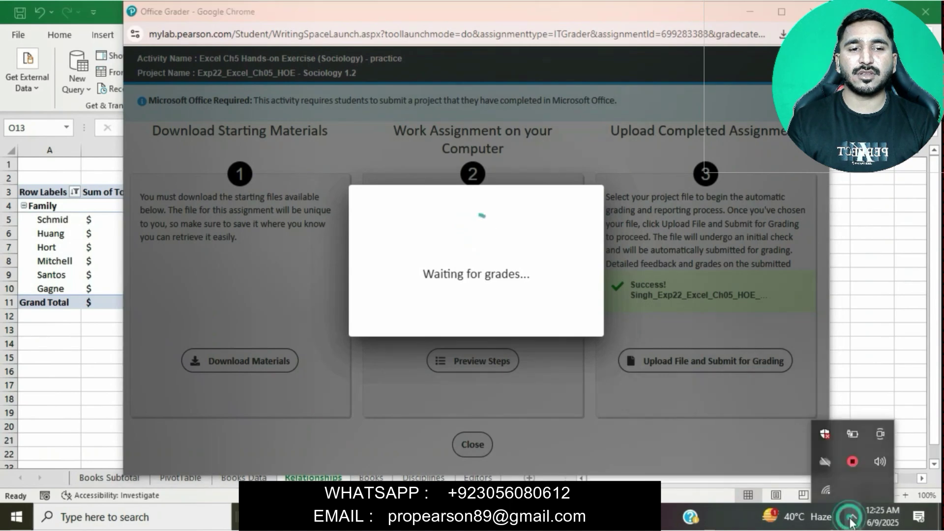
{"action": "left_click", "coordinate": [704, 373]}
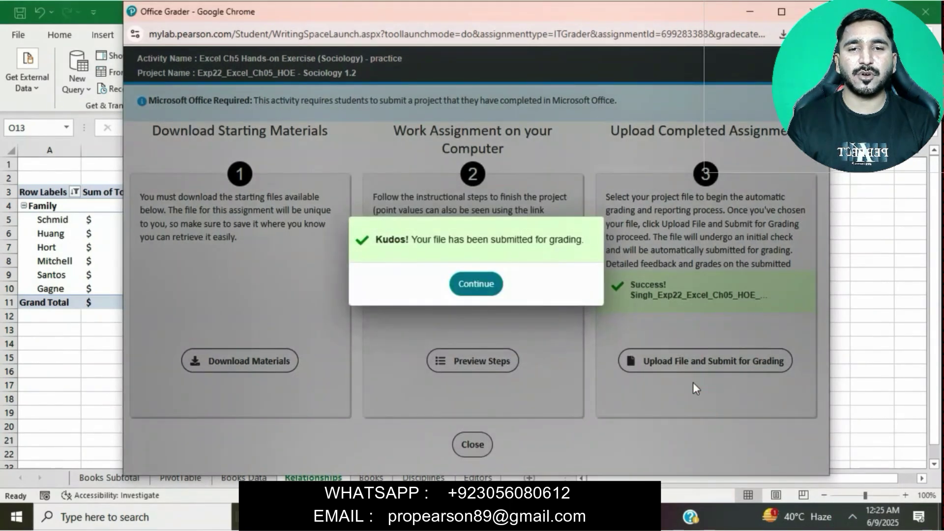
{"action": "left_click", "coordinate": [475, 284]}
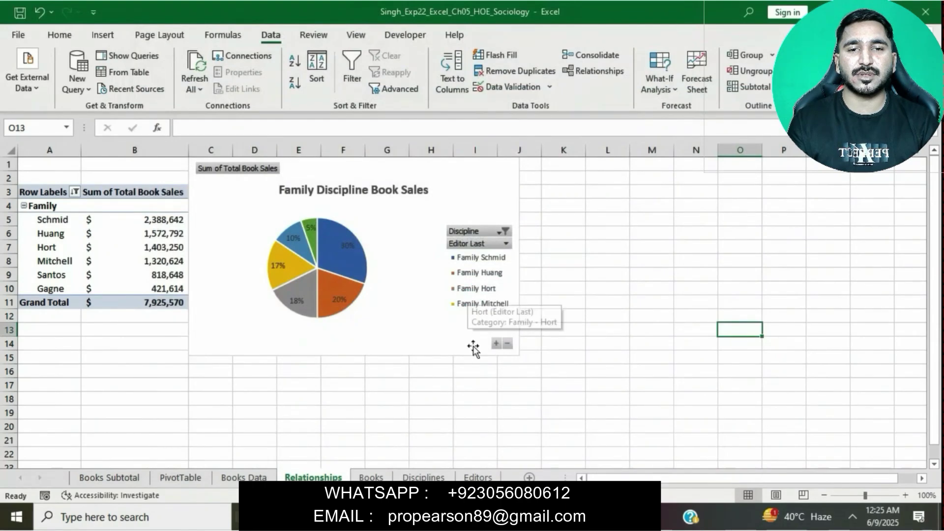